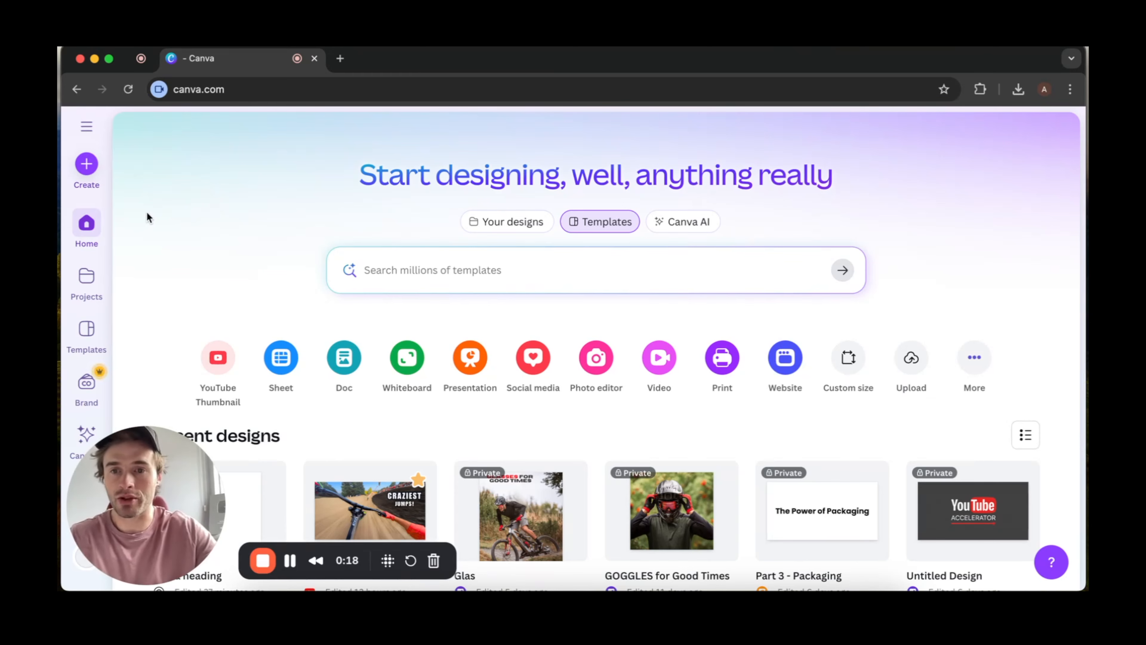
Create a new blank YouTube Thumbnail design.
scroll(286, 328, down, 3)
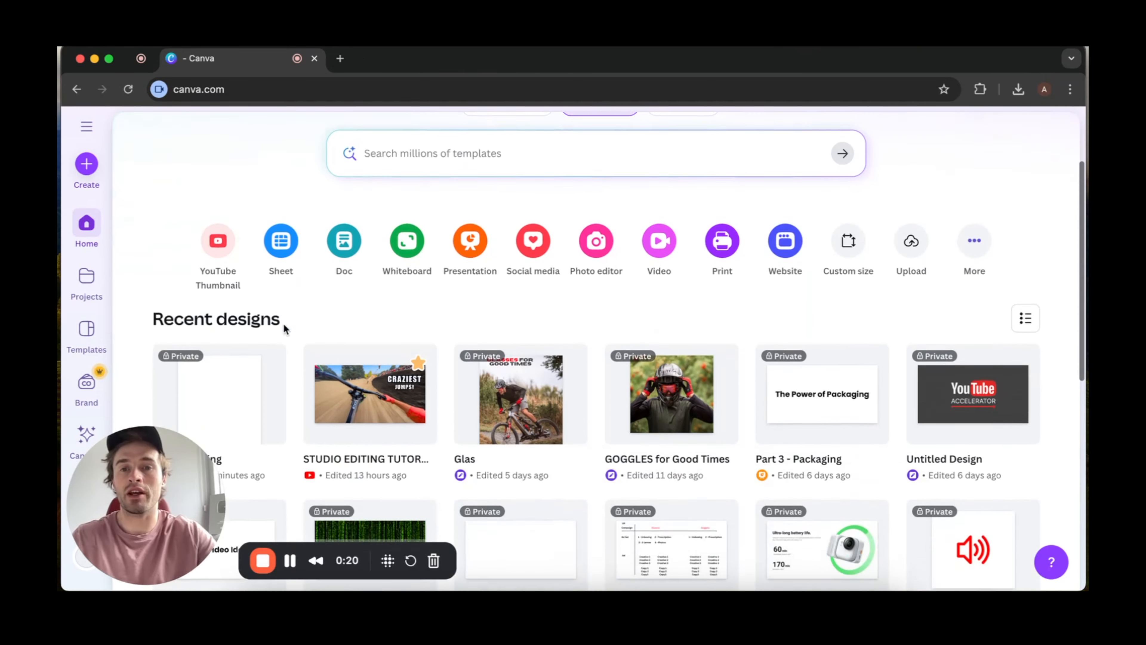
scroll(285, 329, down, 2)
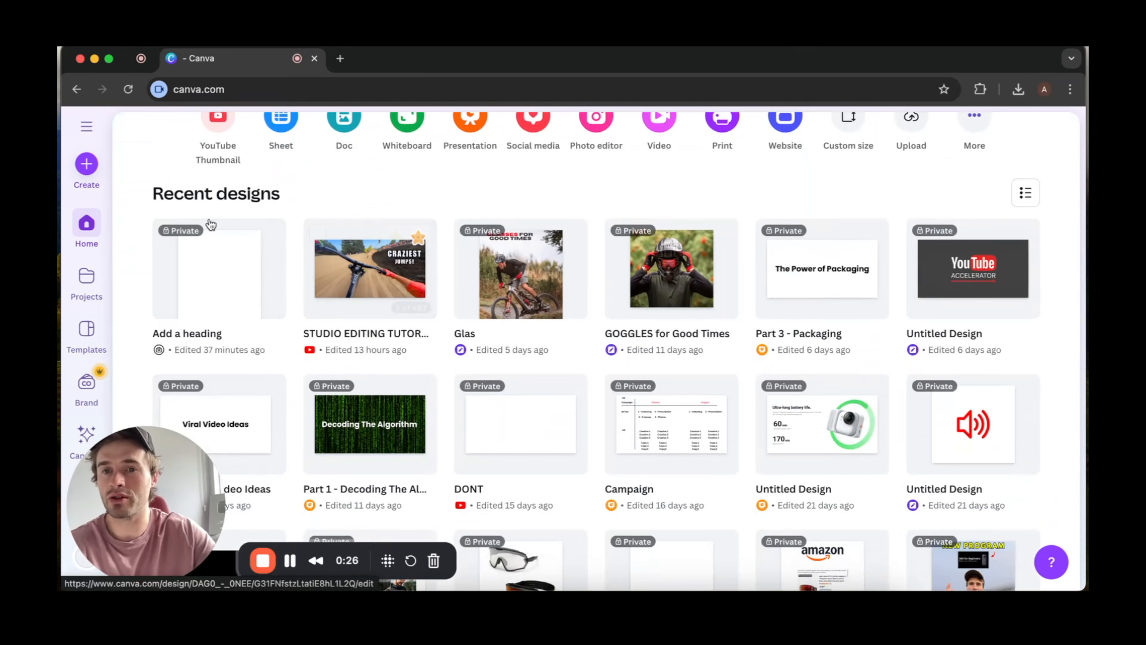
scroll(244, 370, up, 1)
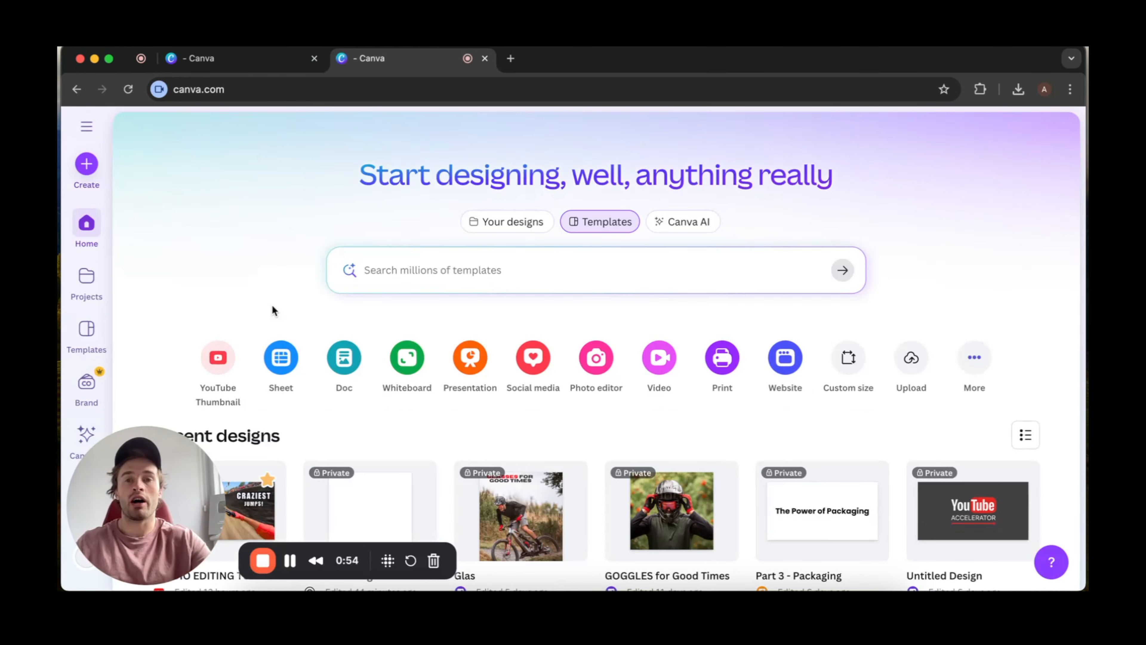
click(213, 364)
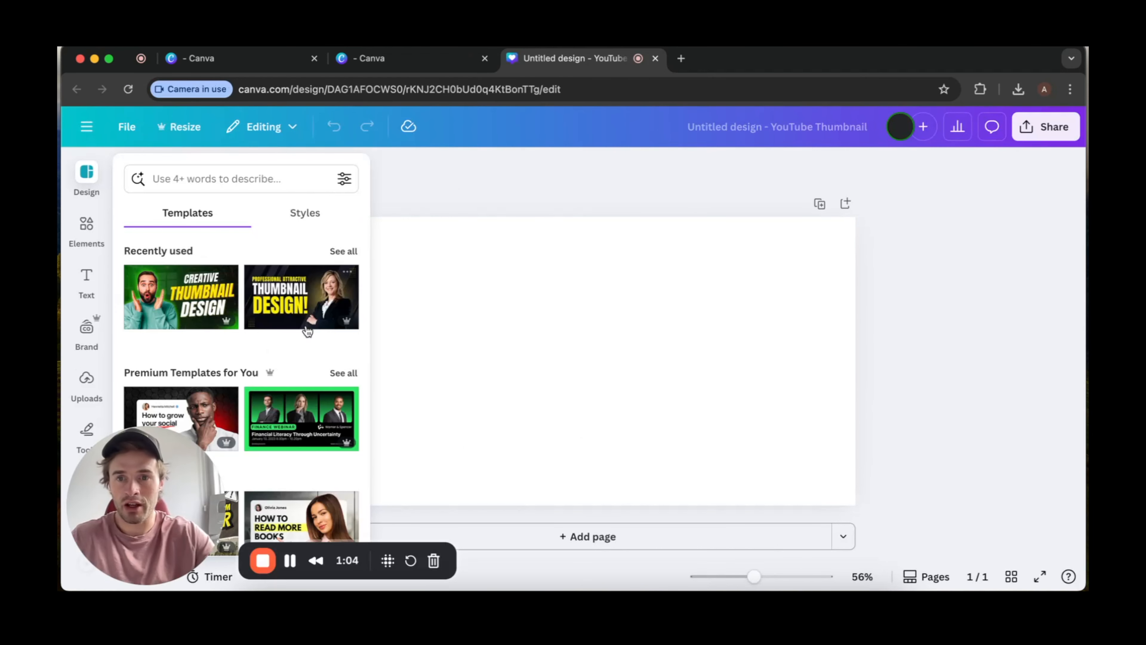
drag(137, 482, 1026, 493)
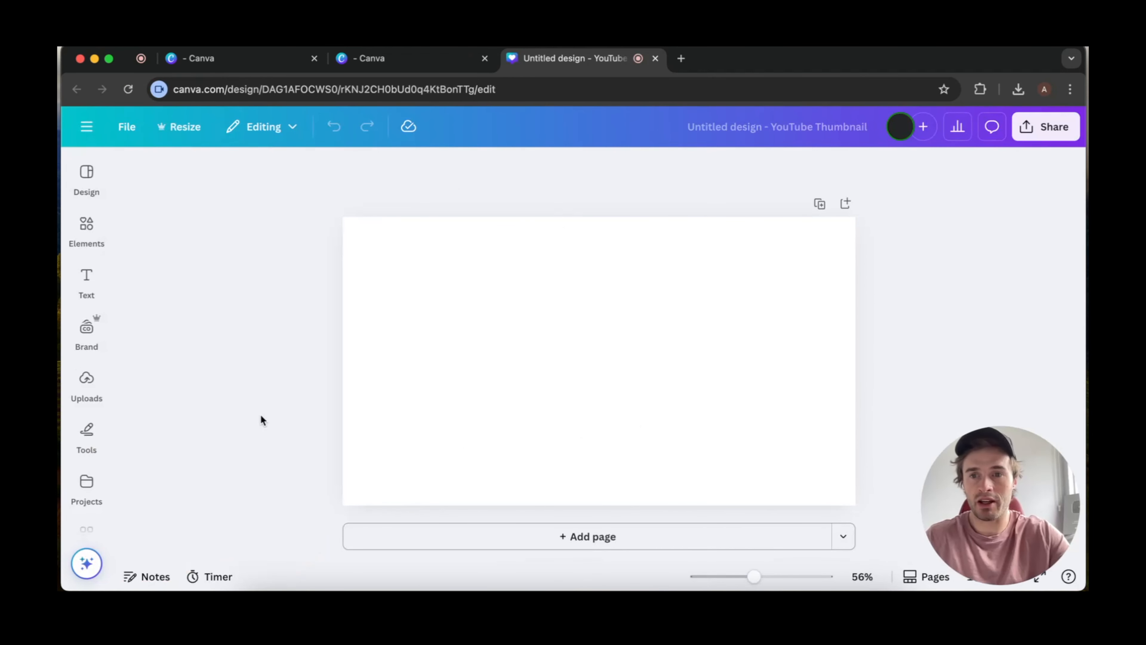
Browse the full collection of premium YouTube thumbnail templates for layout ideas.
click(82, 185)
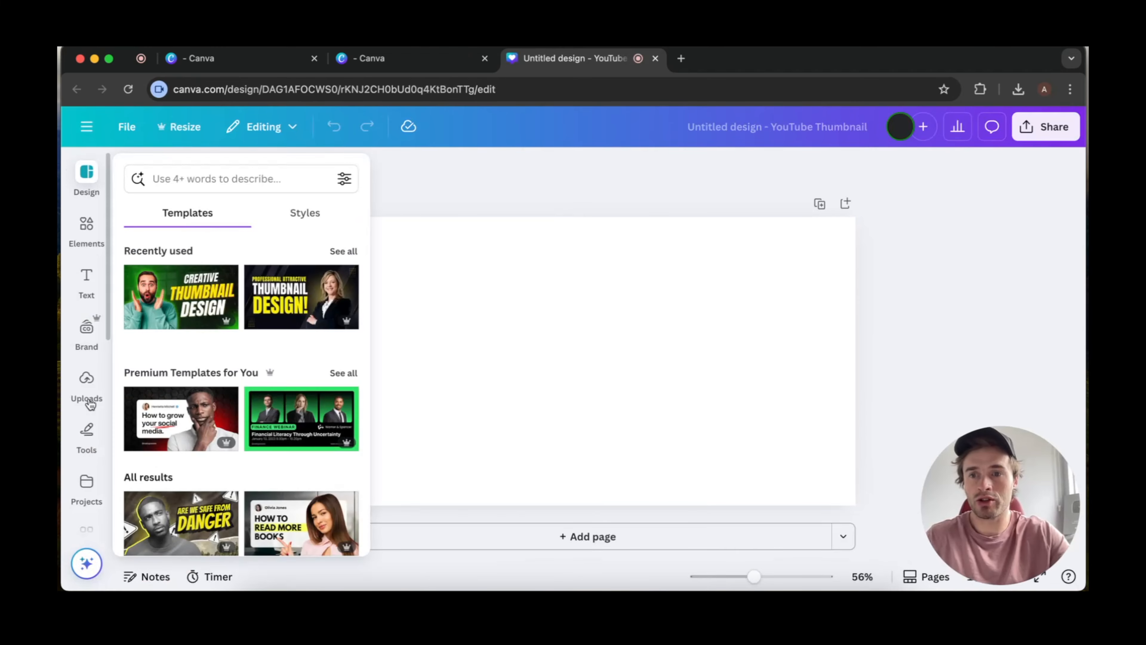
click(86, 431)
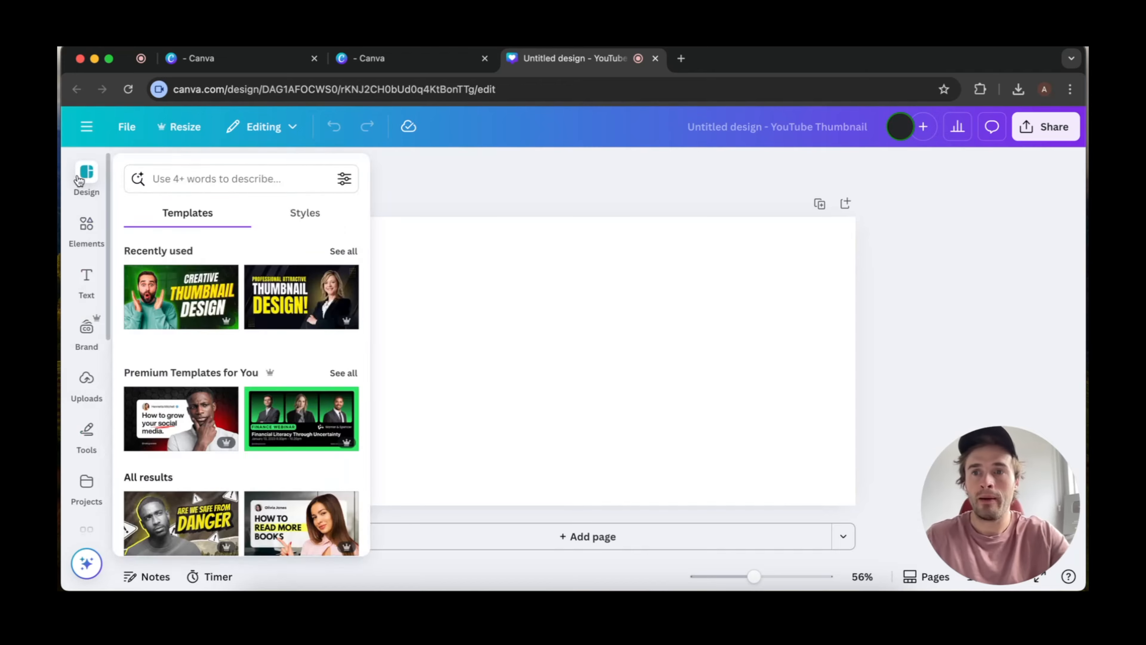
click(86, 175)
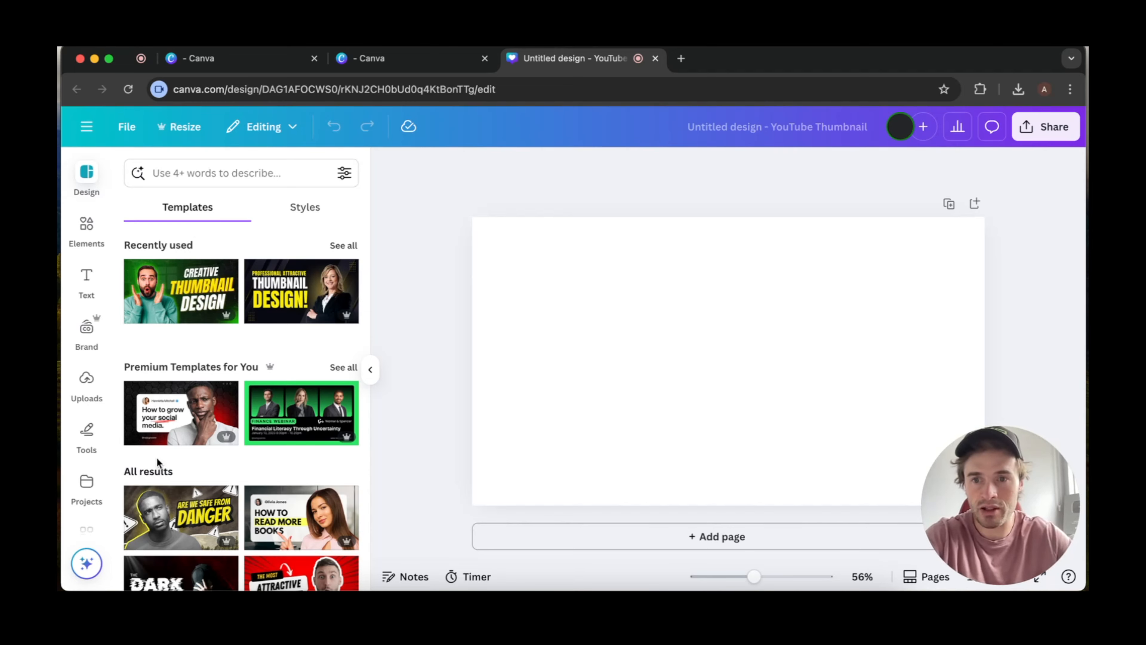
scroll(192, 417, down, 2)
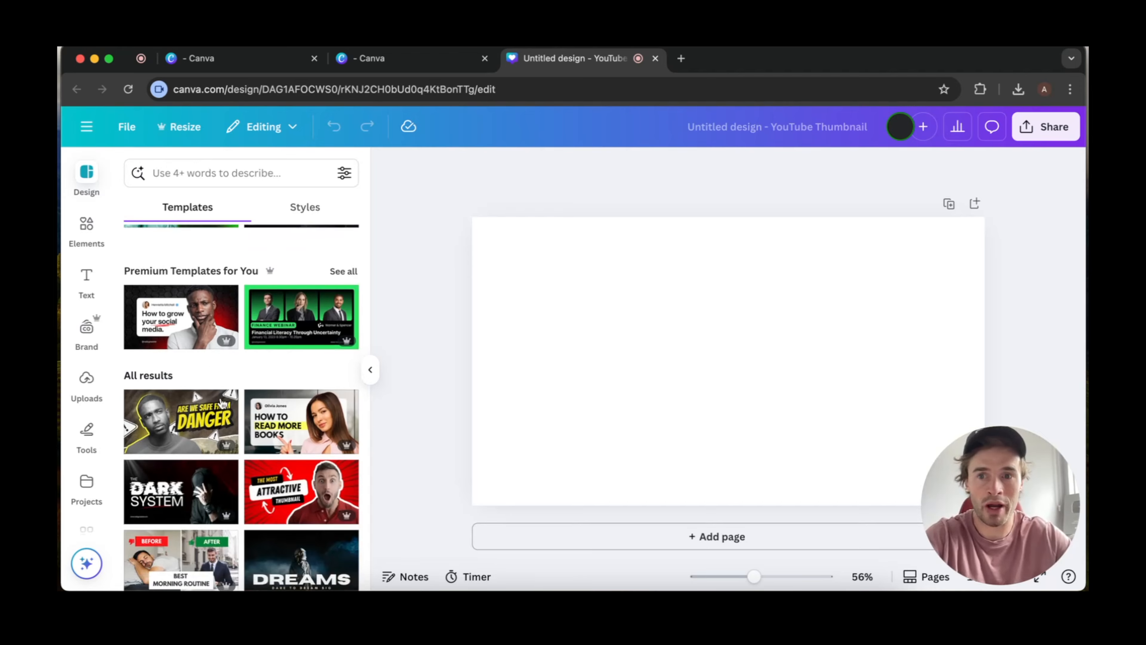
mouse_move(232, 347)
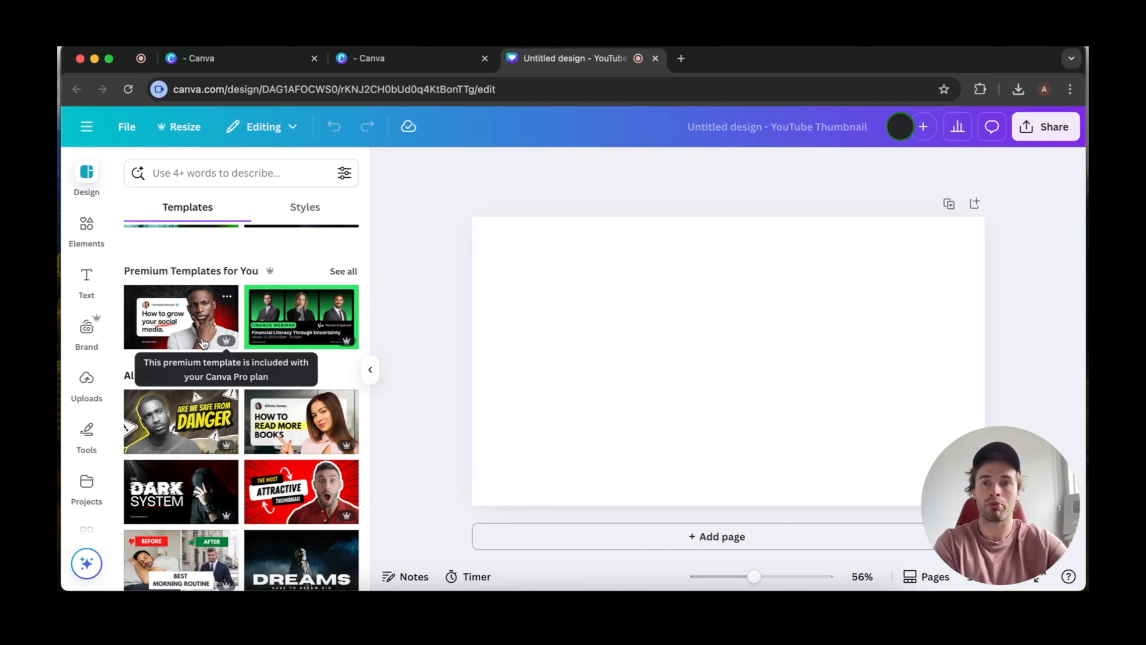
click(344, 272)
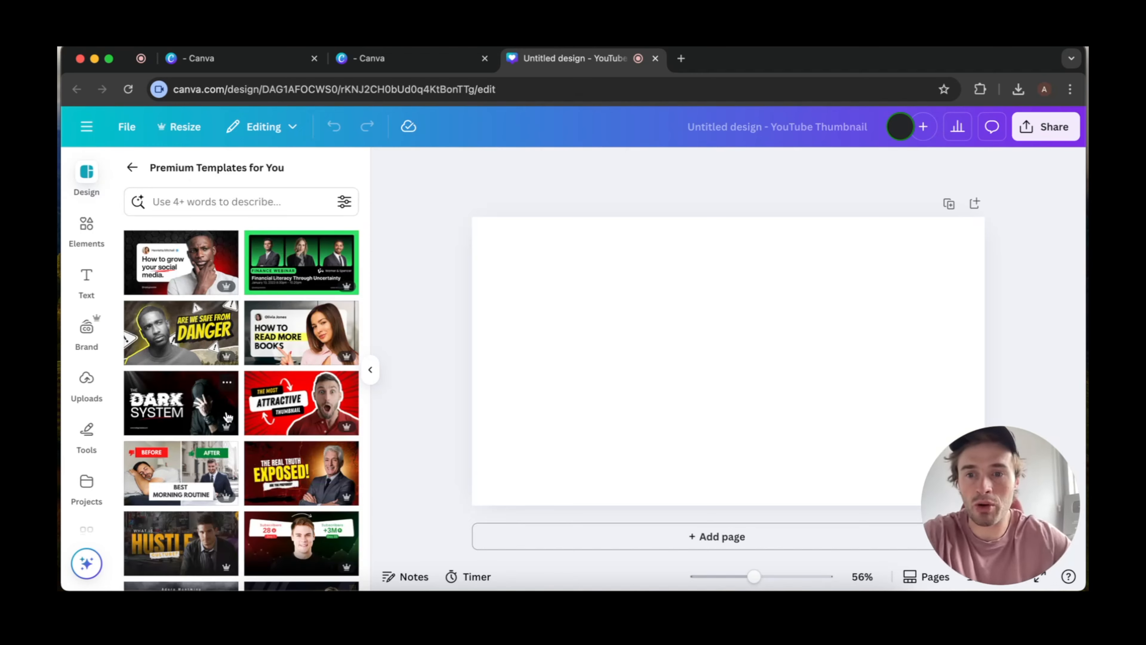
scroll(226, 415, down, 5)
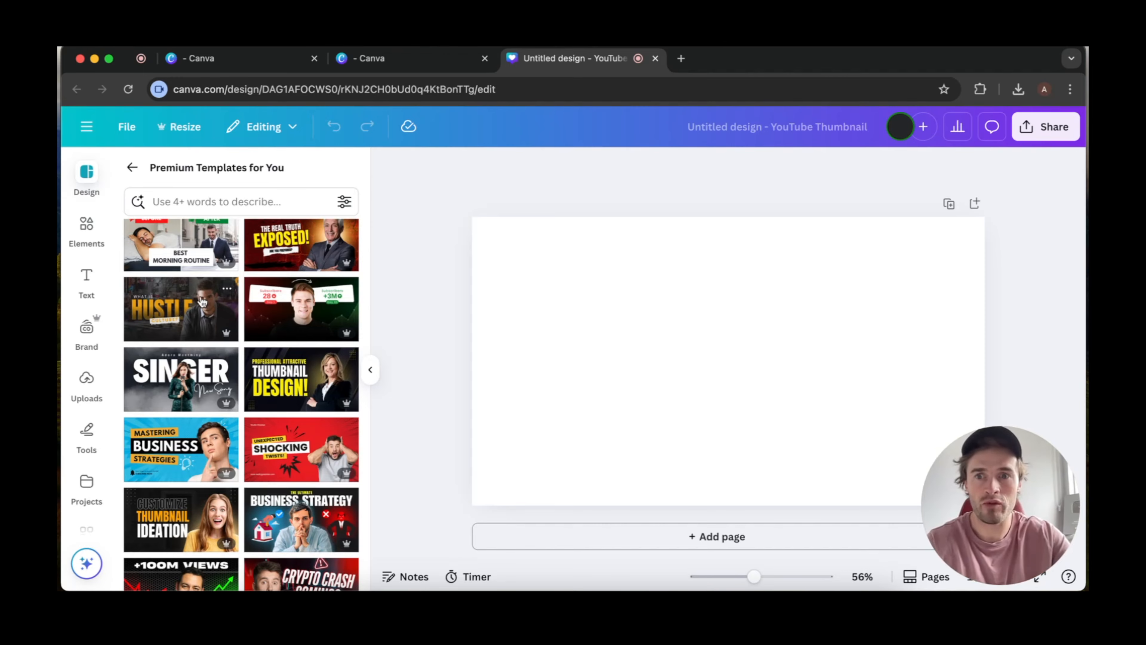
scroll(203, 307, up, 4)
scroll(203, 368, up, 1)
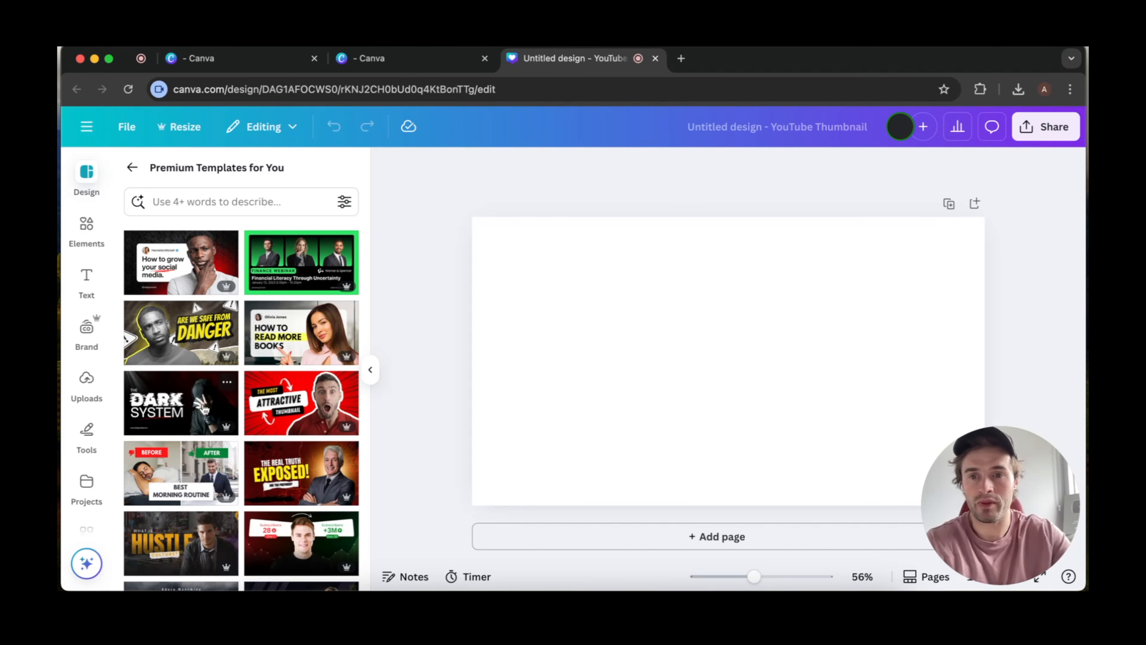
scroll(222, 377, down, 12)
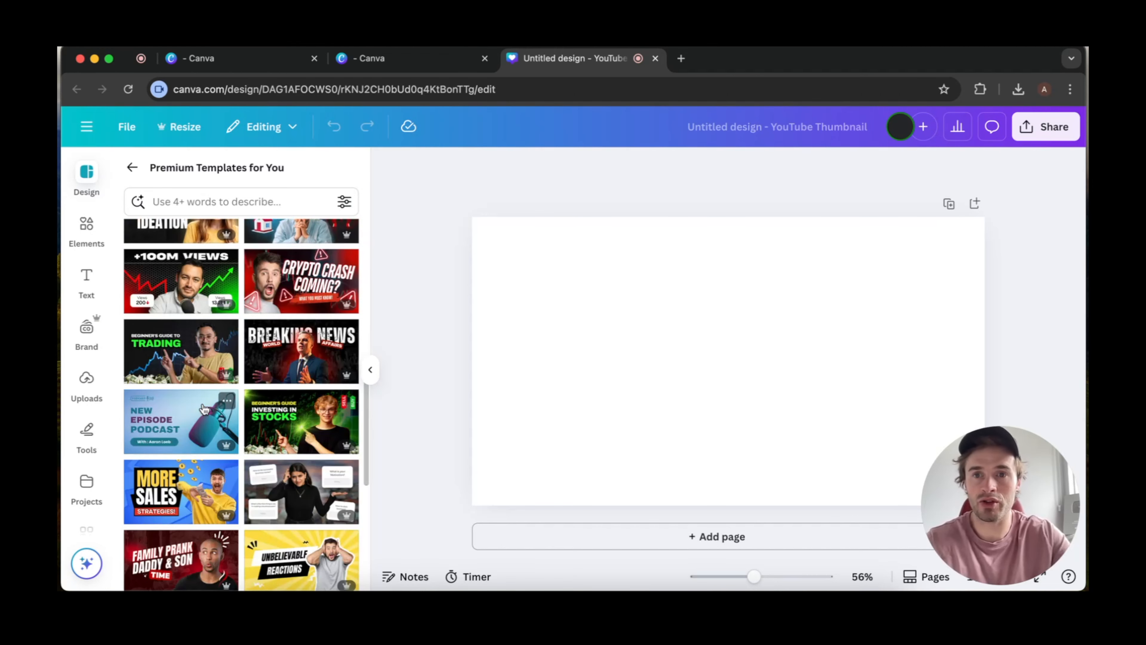
scroll(204, 409, down, 6)
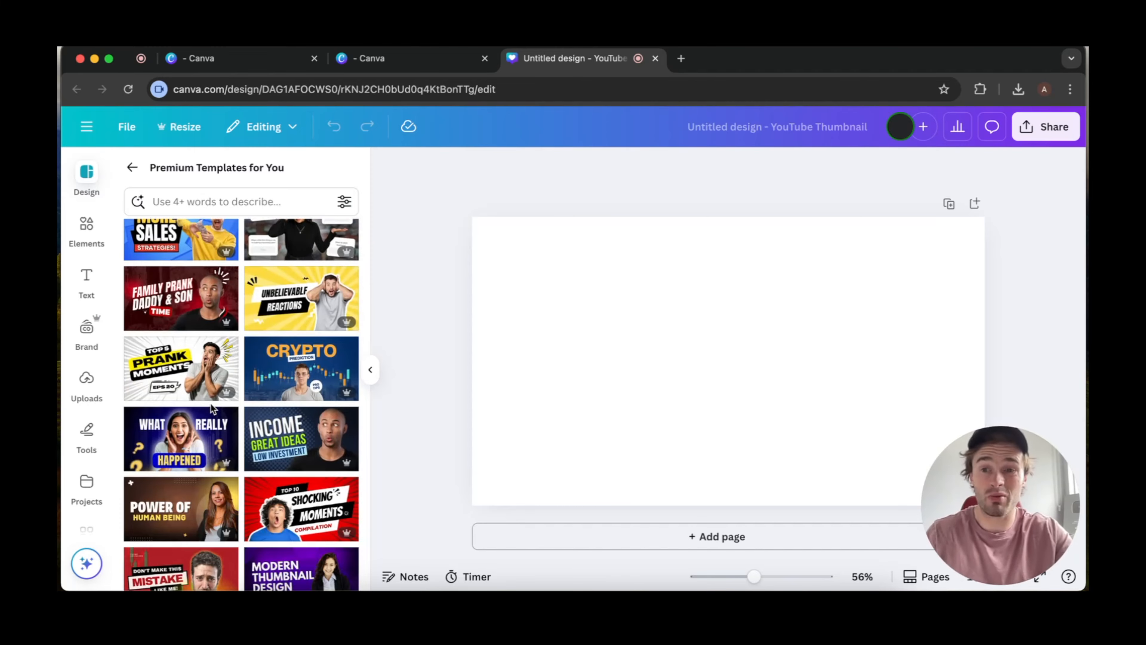
scroll(211, 403, down, 3)
scroll(205, 406, up, 8)
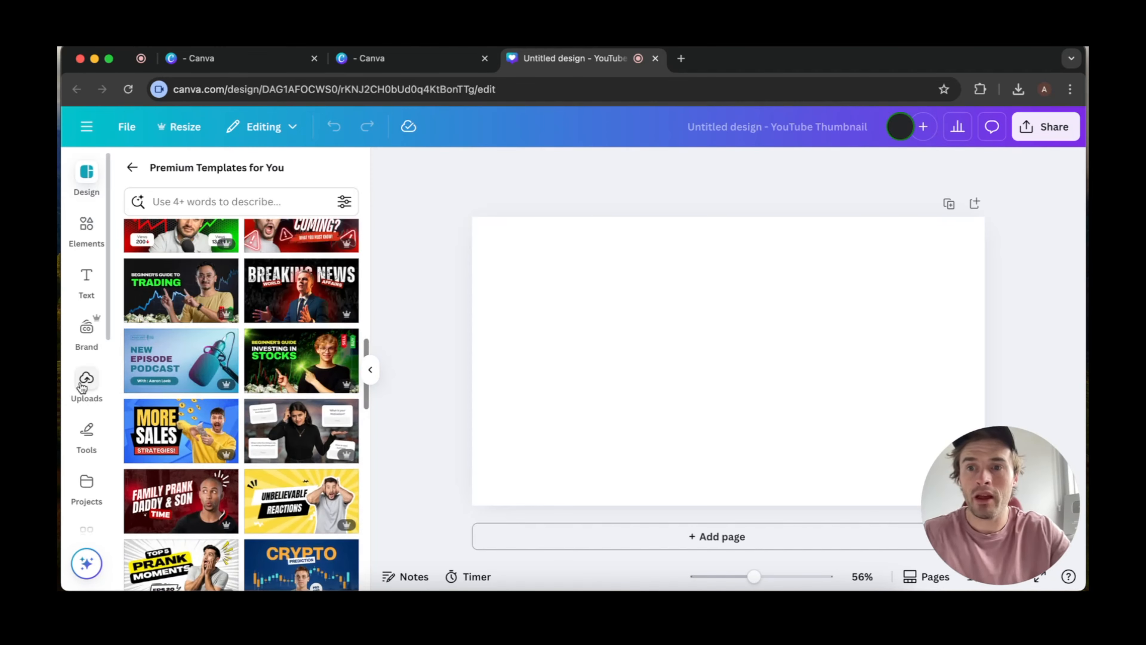
Look through the available design elements and the text styles.
click(86, 226)
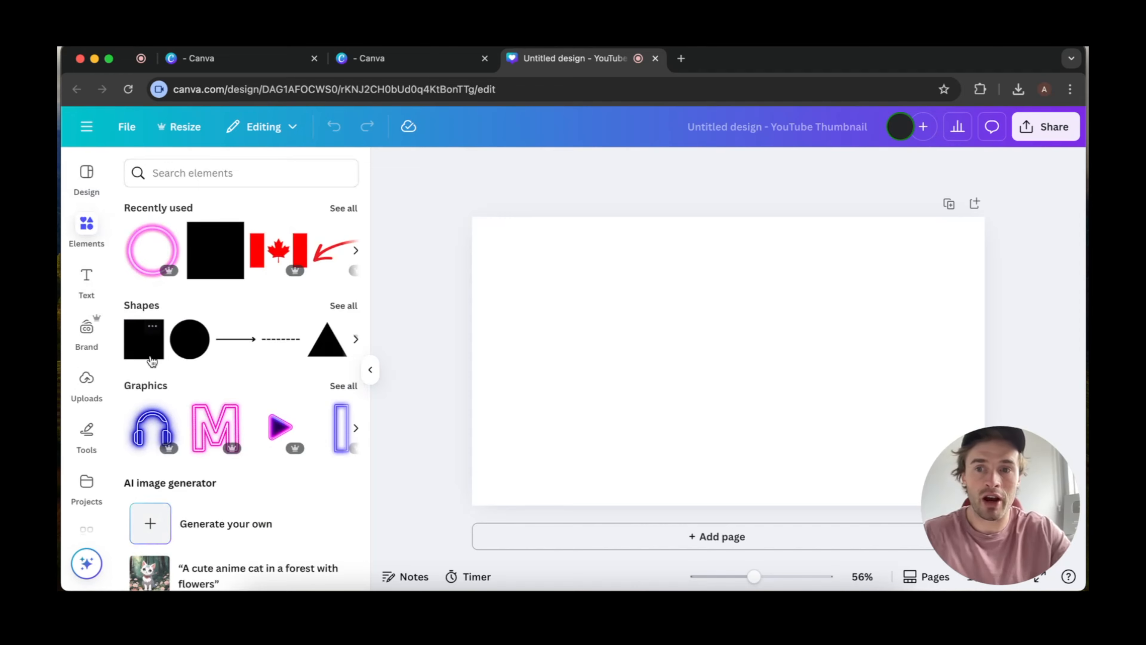
scroll(154, 361, down, 7)
scroll(171, 316, up, 7)
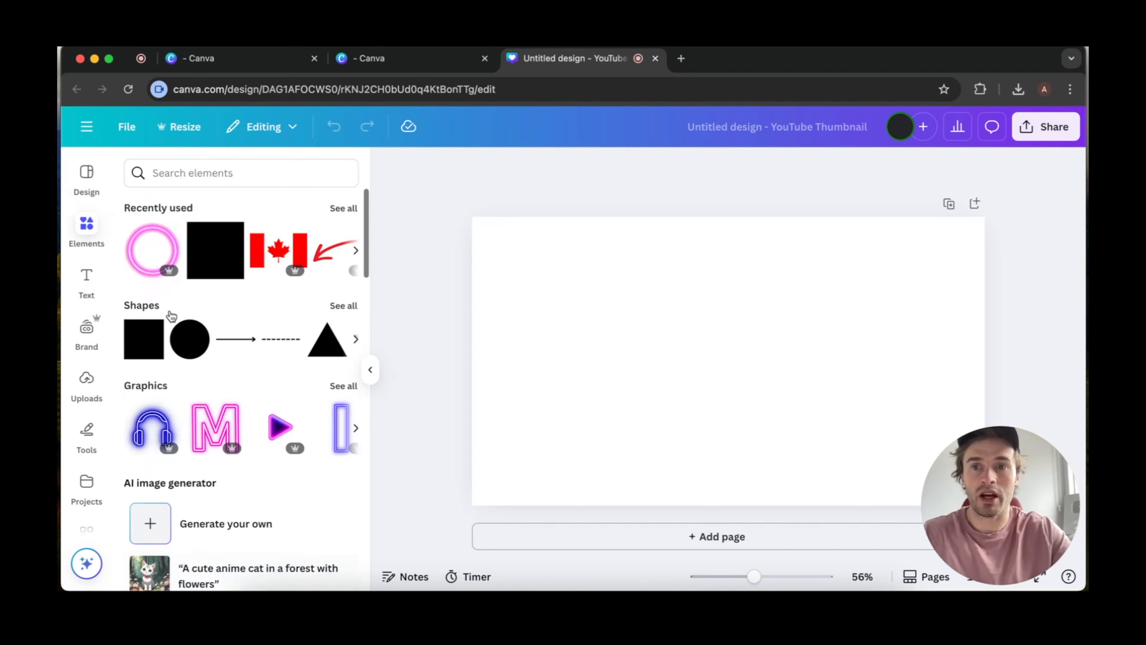
click(203, 173)
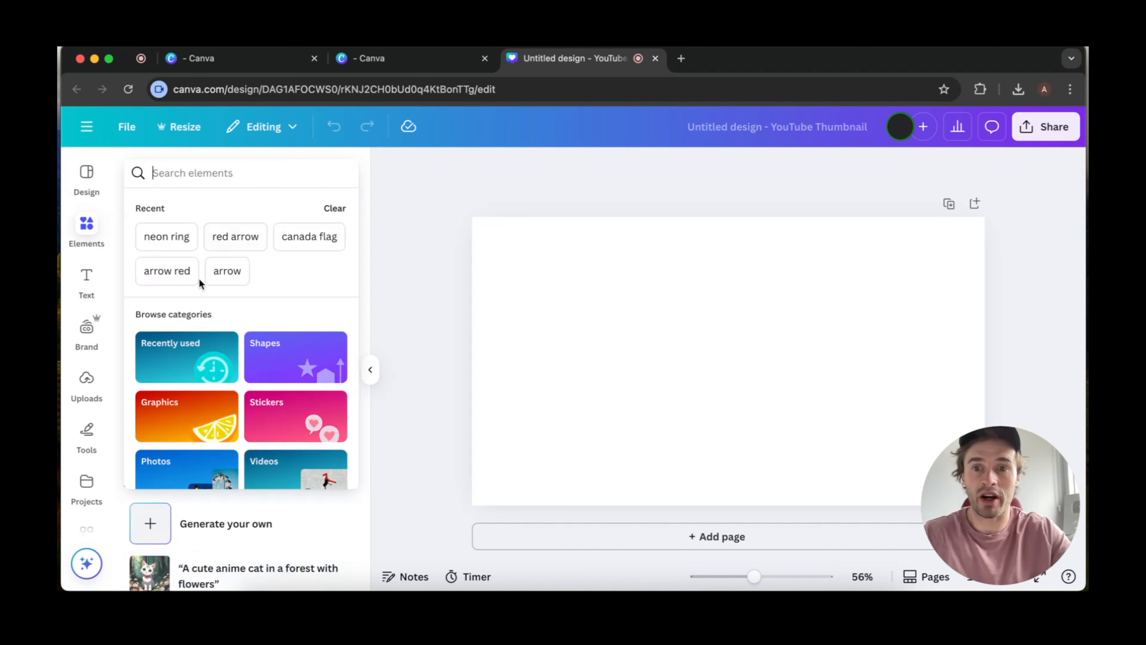
click(87, 278)
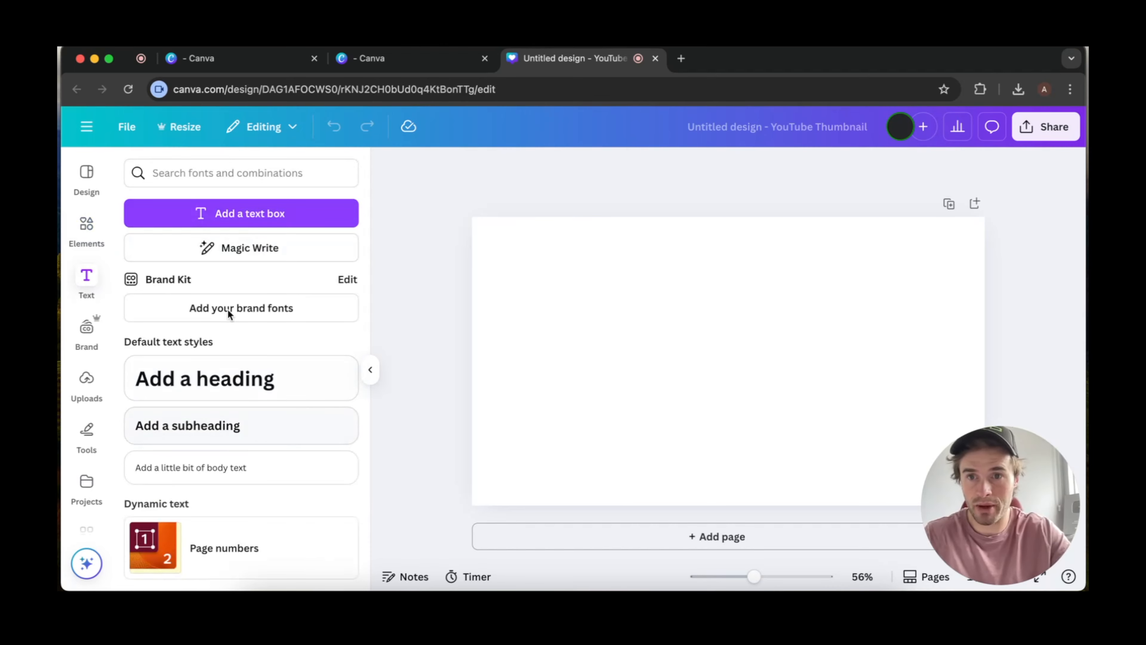
Add the uploaded photo of the headphones hanging from a hip pack and enlarge it to full page height against the page's right edge.
click(86, 380)
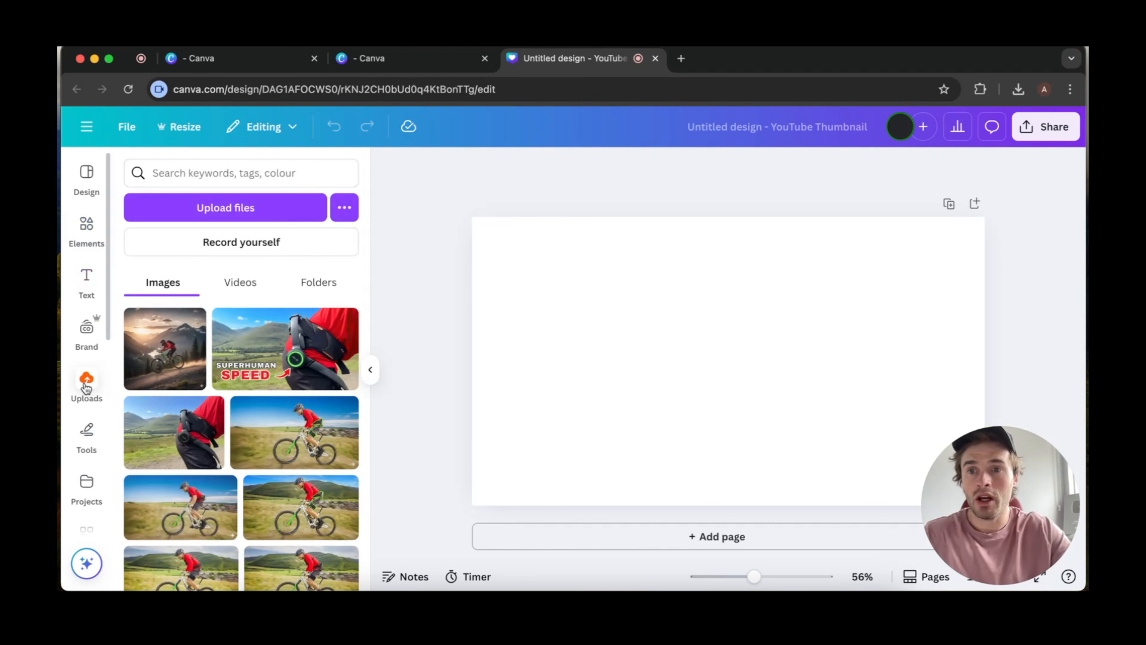
scroll(301, 388, down, 5)
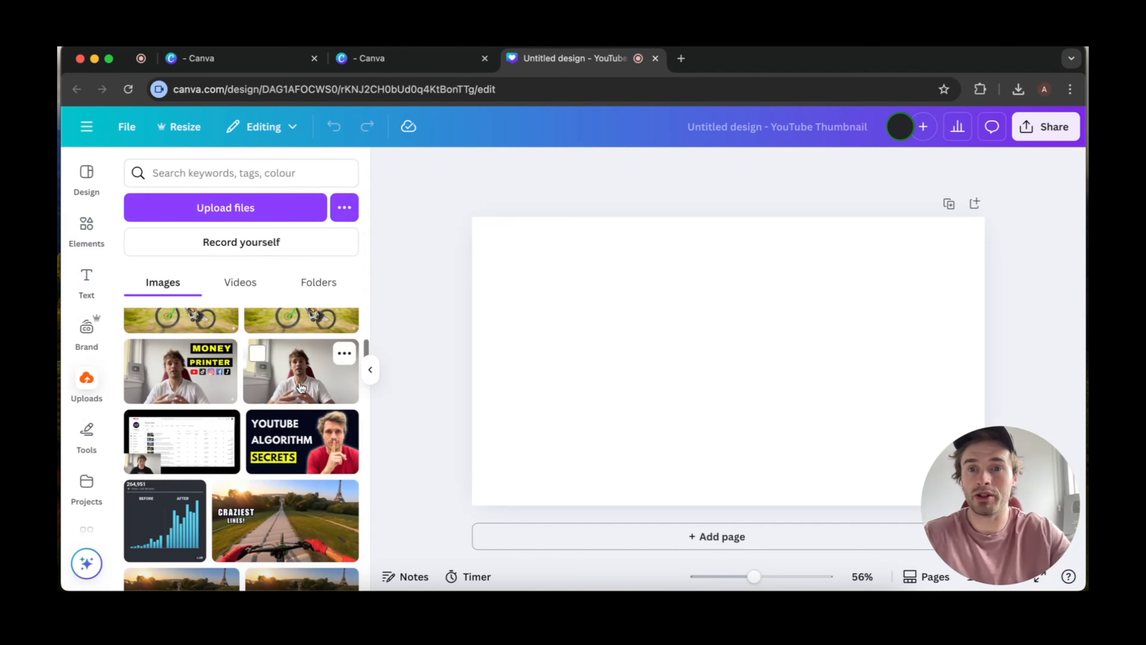
scroll(301, 387, up, 8)
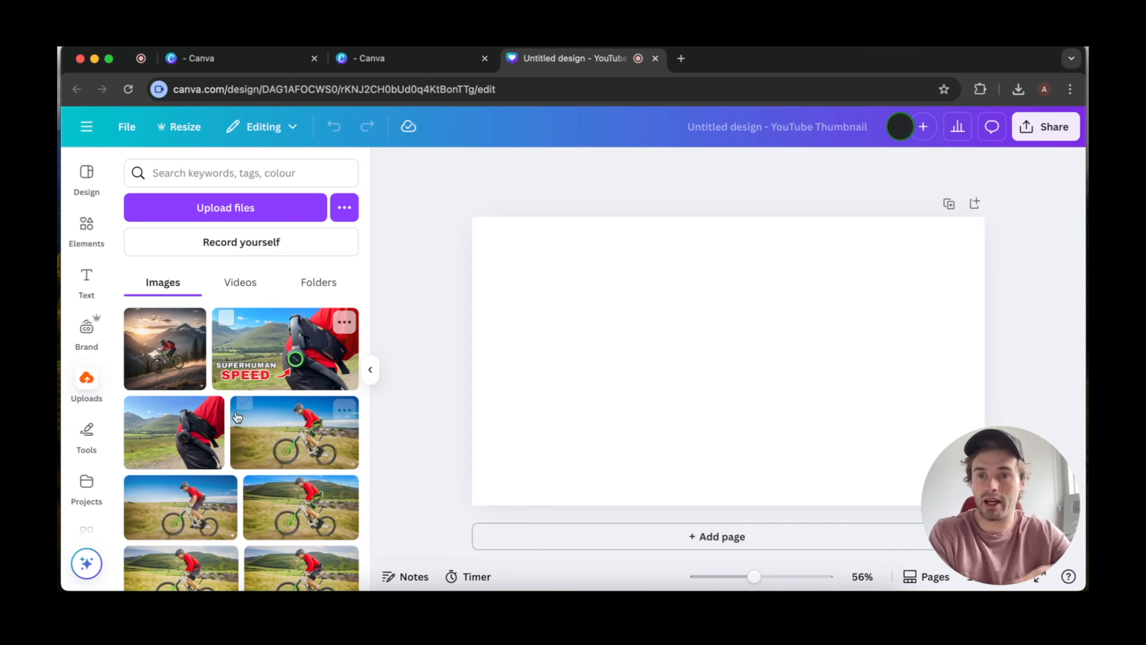
click(174, 433)
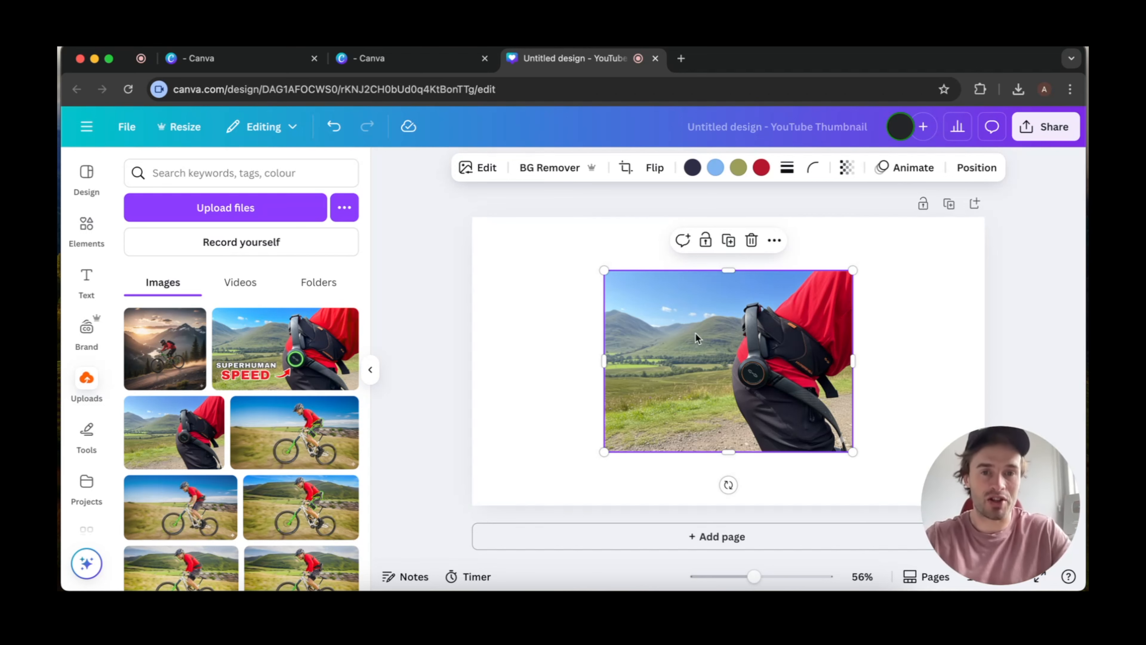
drag(696, 333, 527, 273)
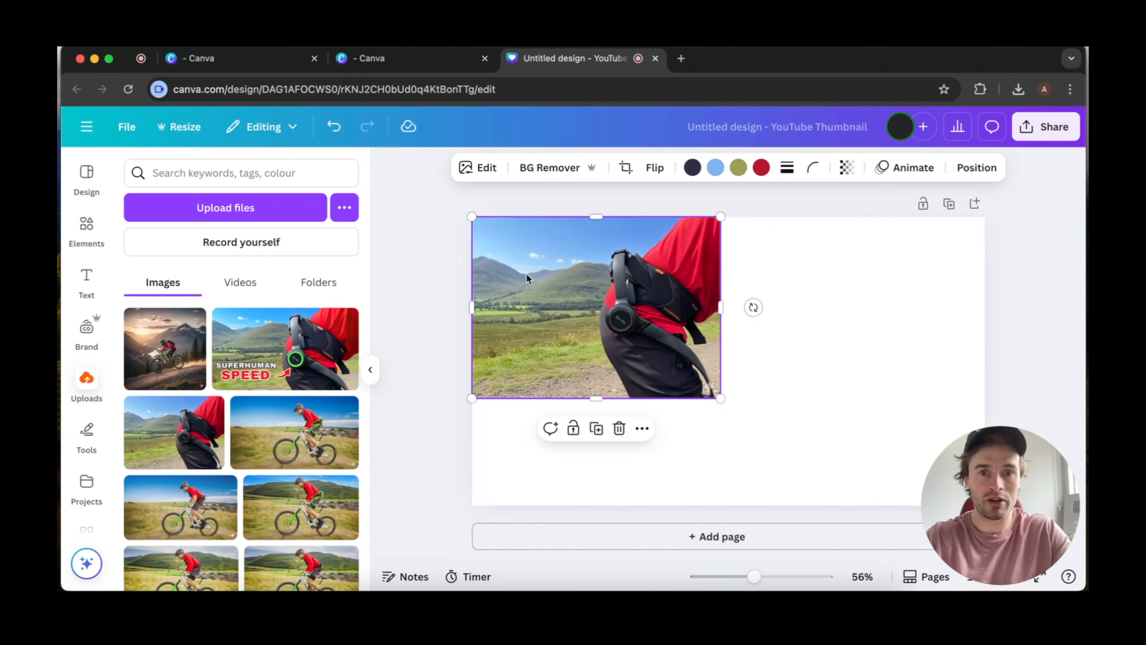
drag(722, 397, 849, 399)
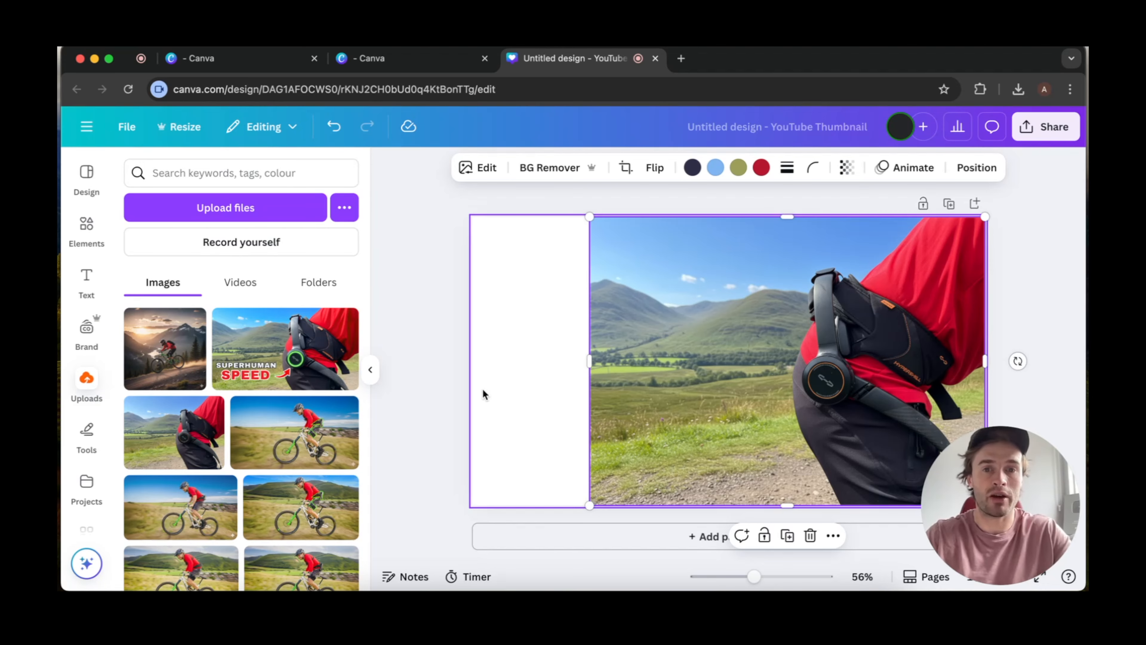
Extend the headphones photo to the Whole Page size with Magic Expand, keeping the first generated result.
click(436, 365)
click(621, 359)
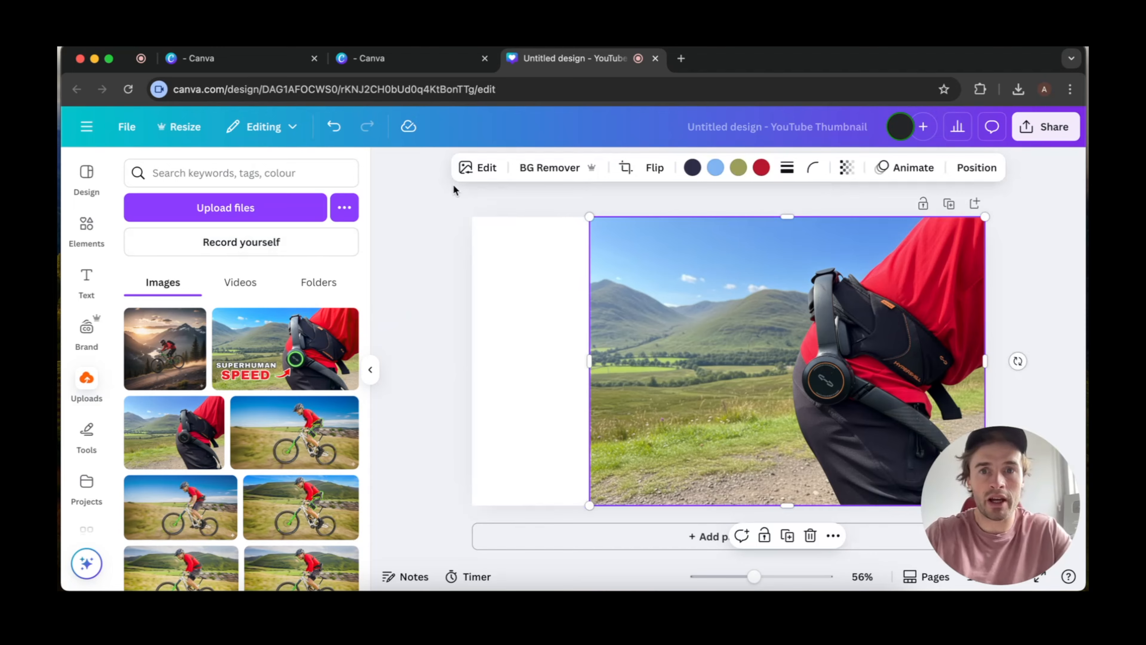
click(479, 167)
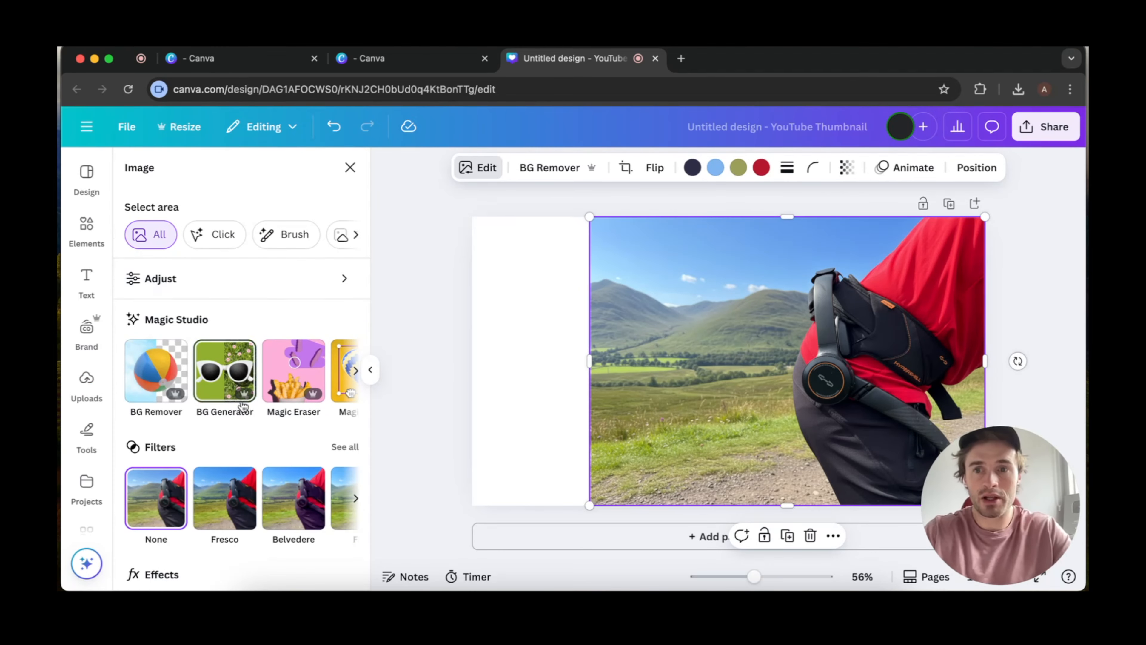
scroll(243, 405, down, 2)
scroll(224, 339, right, 4)
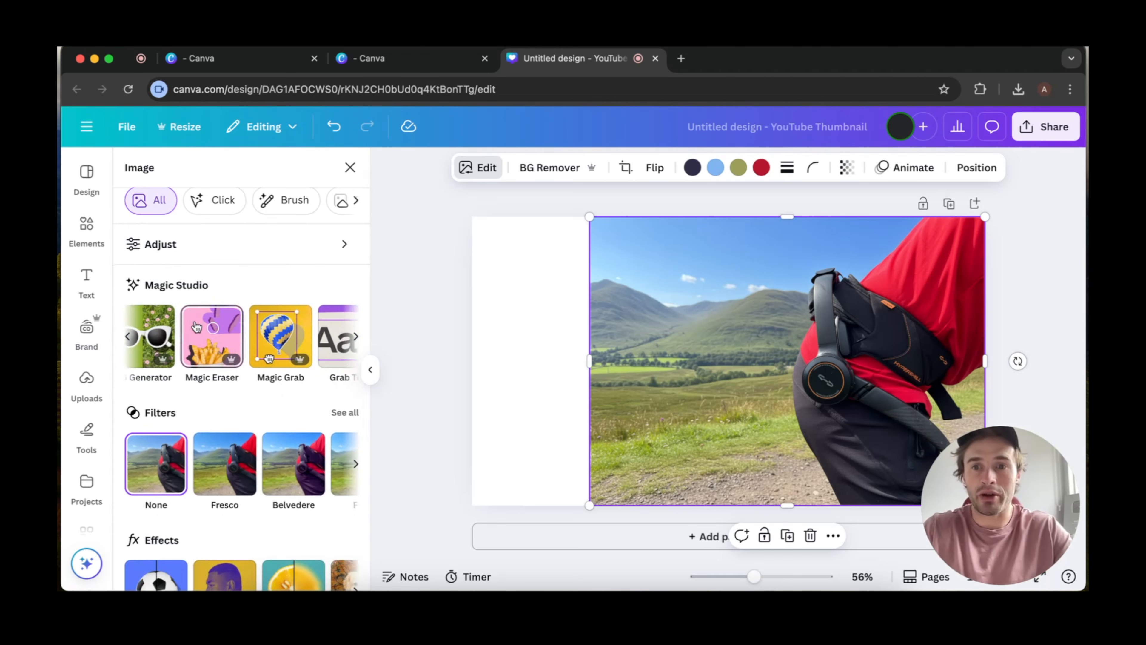
scroll(239, 352, right, 3)
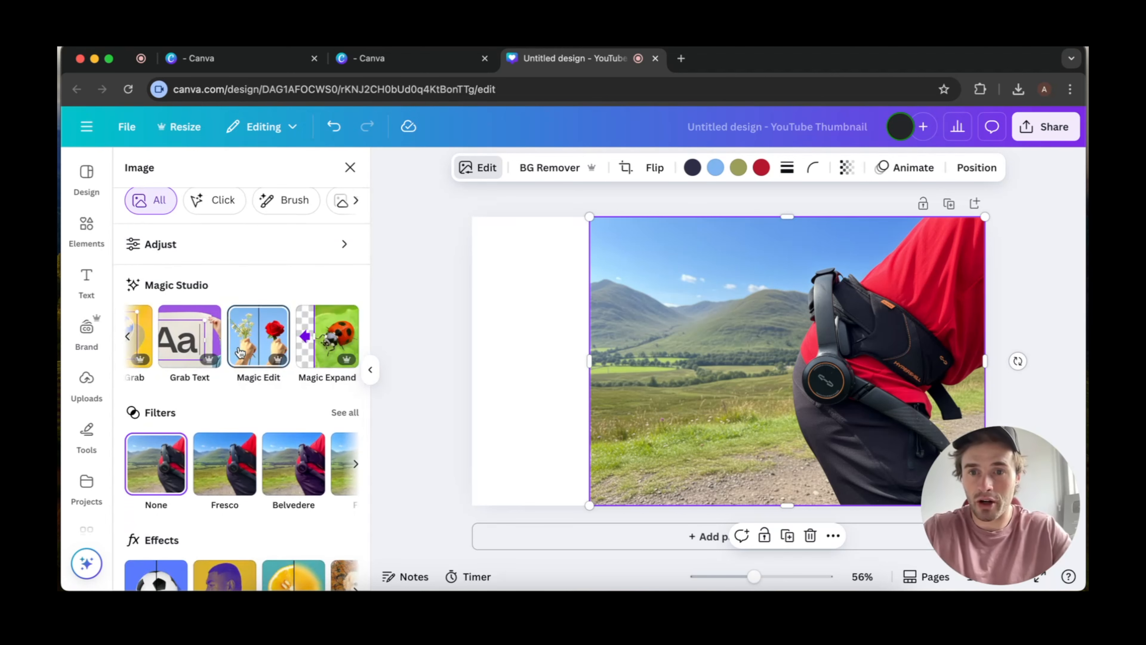
click(311, 351)
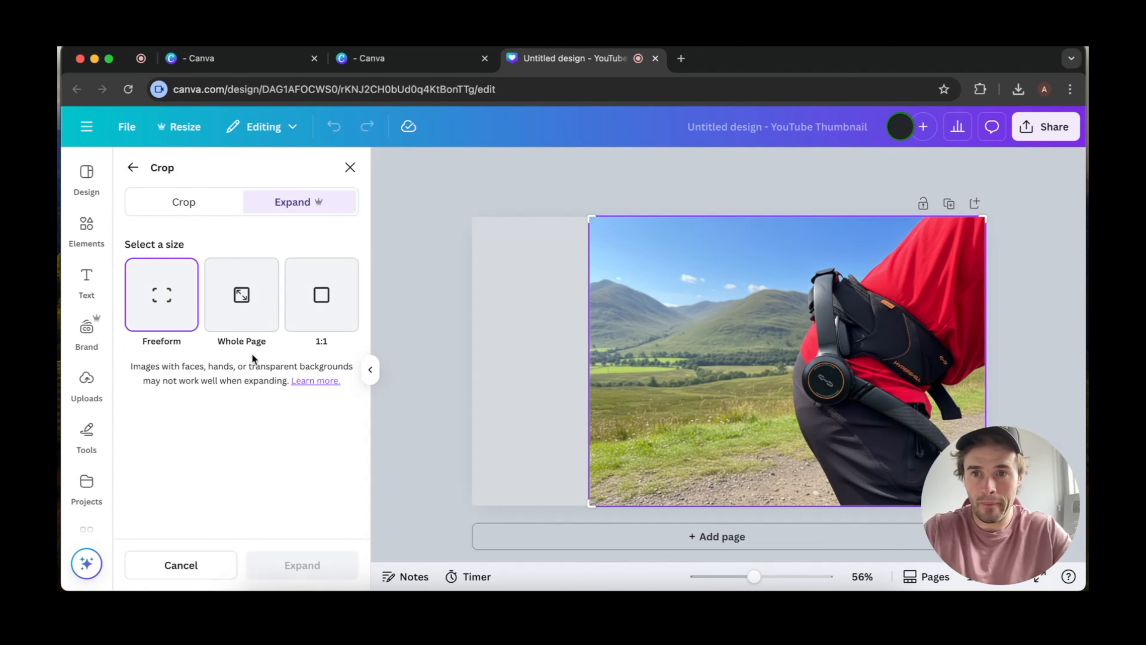
click(228, 300)
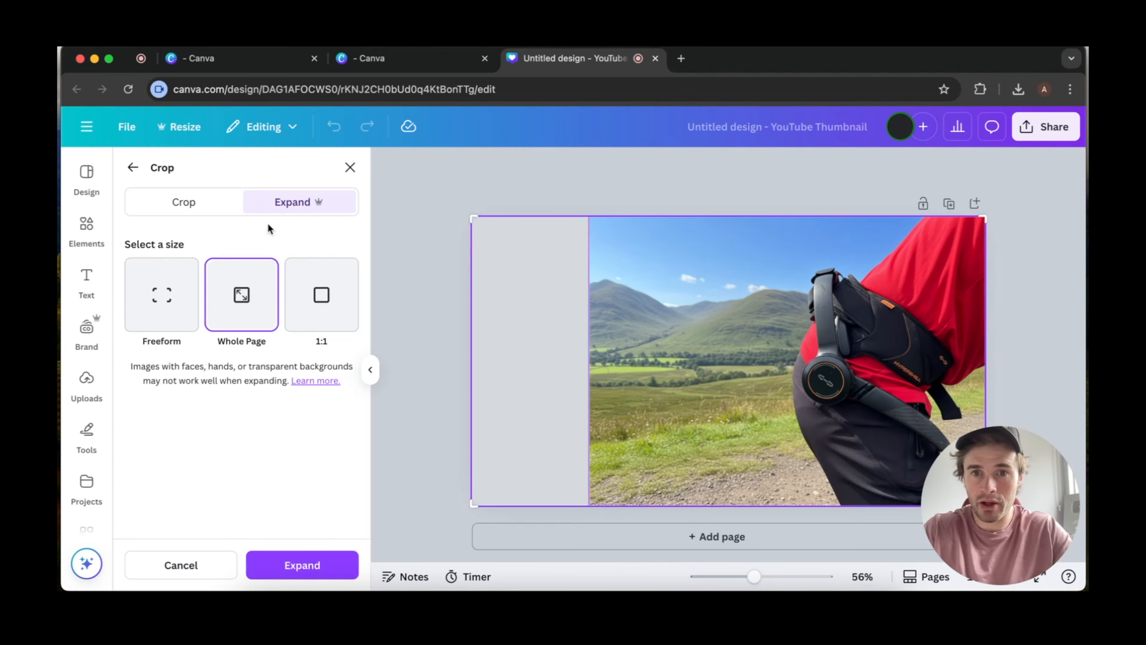
click(303, 566)
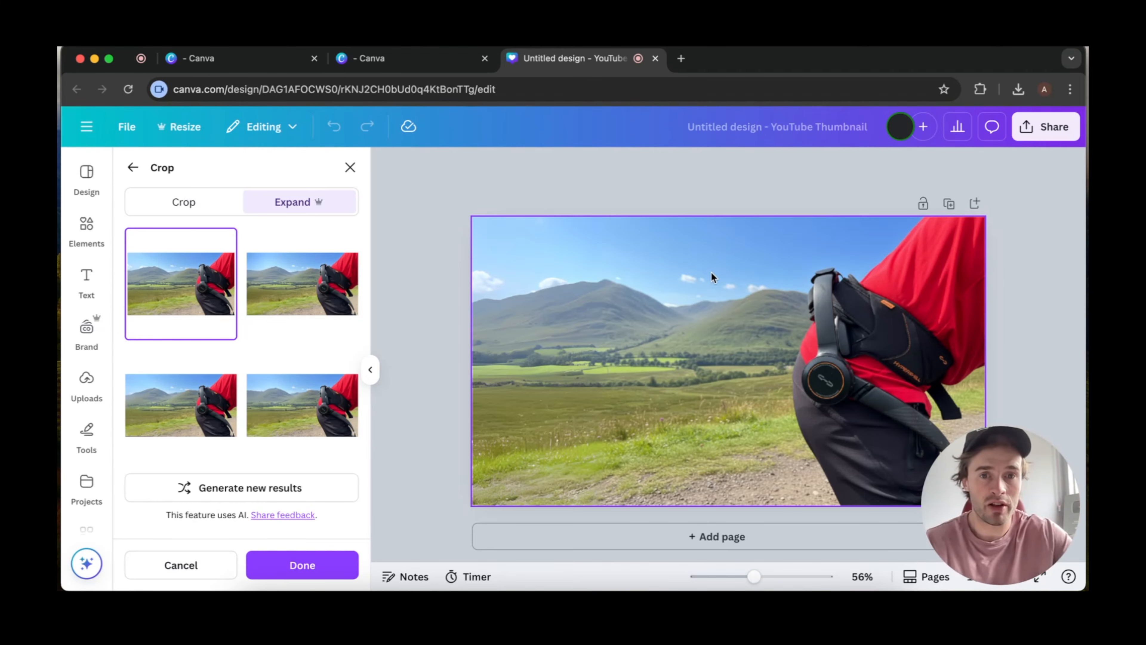
click(421, 273)
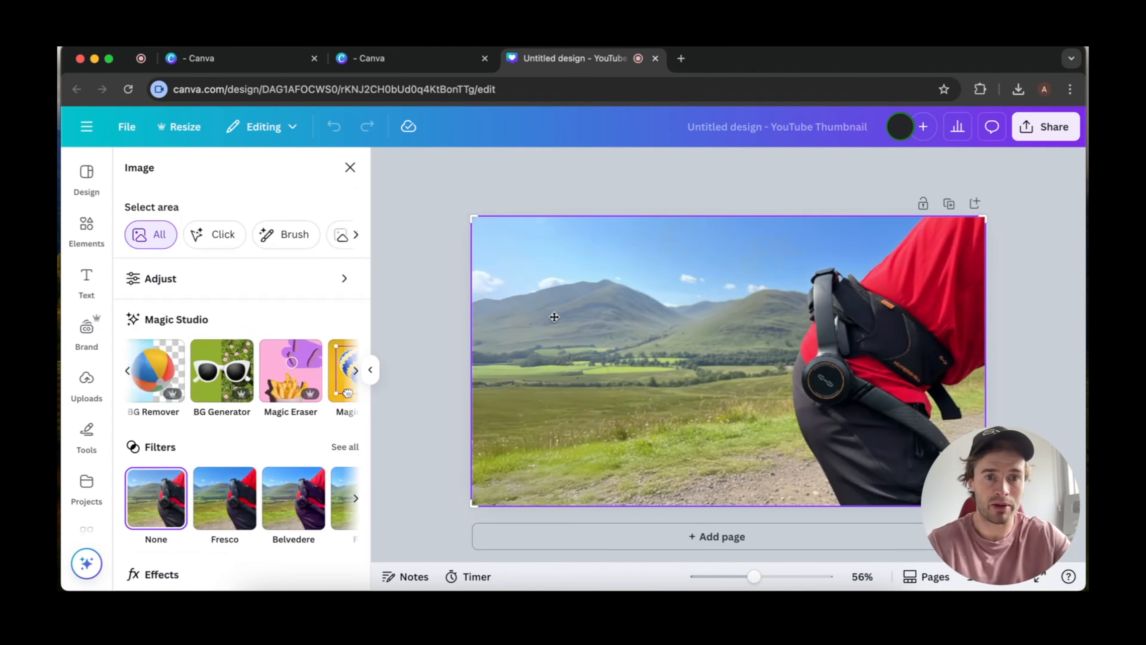
click(476, 307)
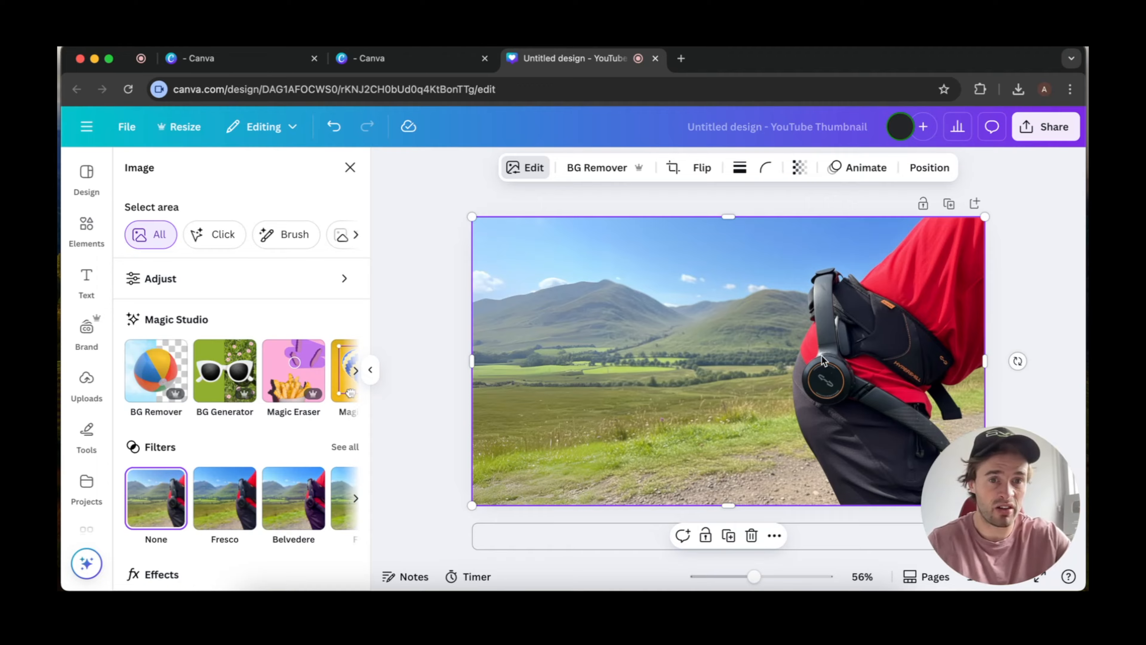
Enlarge the headphones photo beyond the page's left, top and bottom edges, keeping its right side on the page's right edge.
key(Escape)
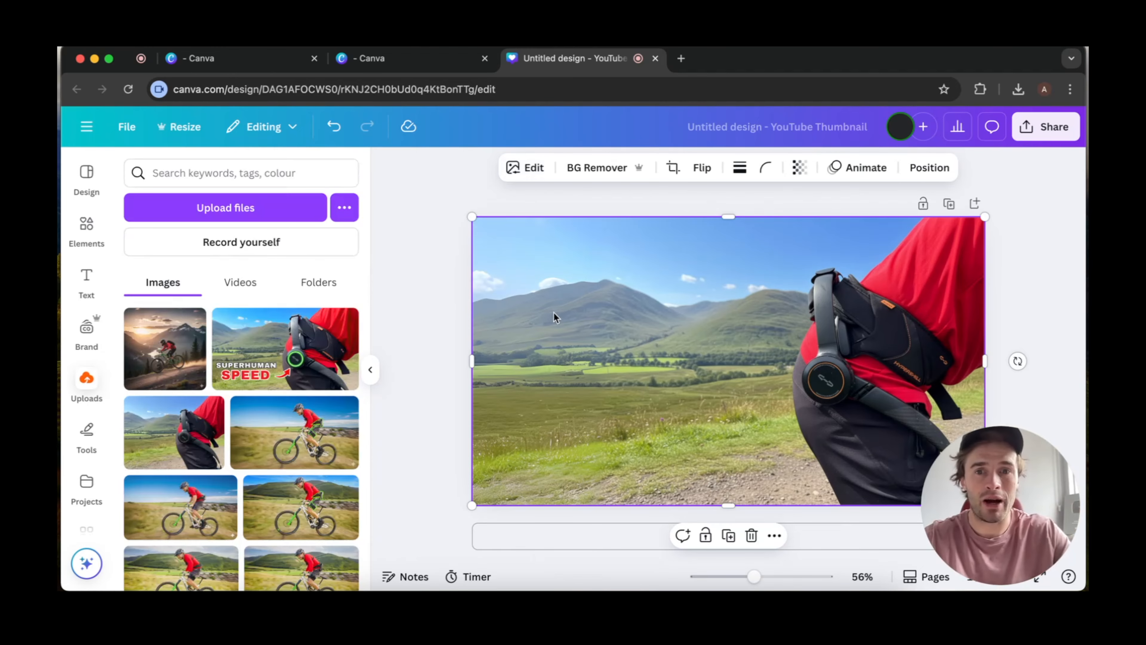
drag(472, 216, 416, 185)
drag(572, 281, 587, 296)
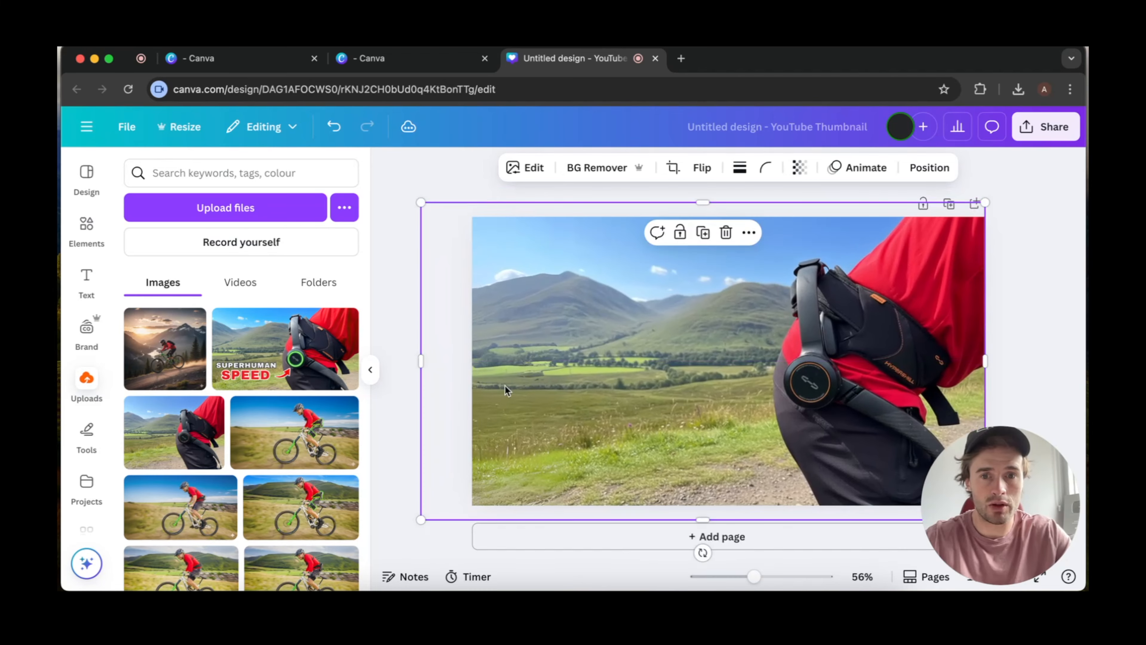
drag(418, 519, 344, 553)
drag(474, 488, 474, 477)
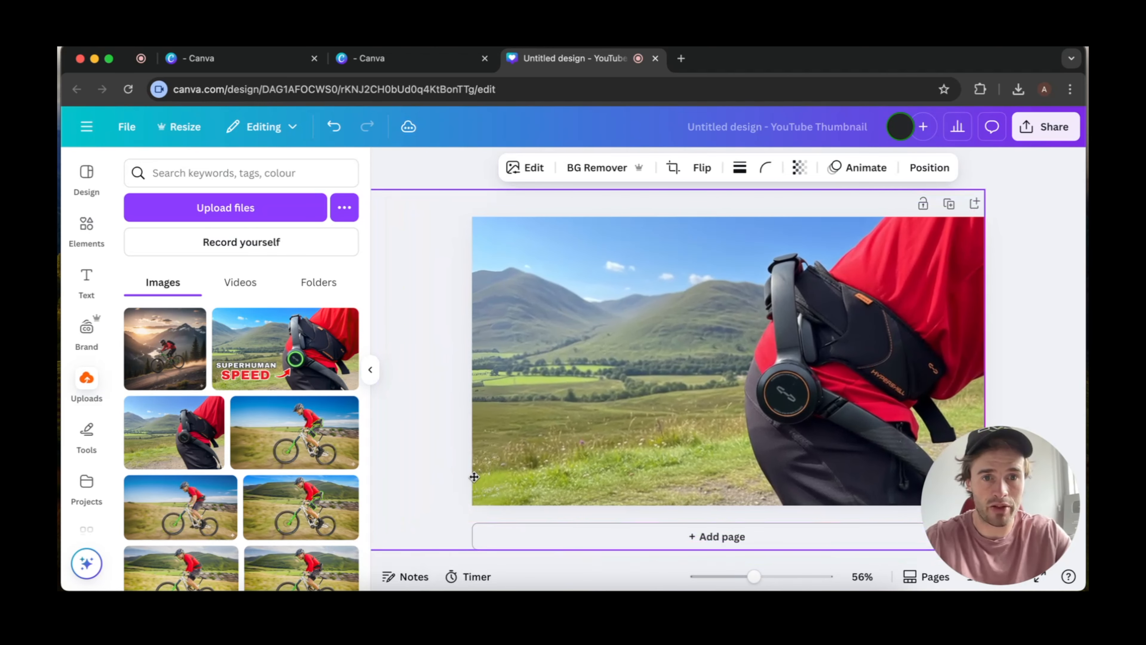
click(427, 168)
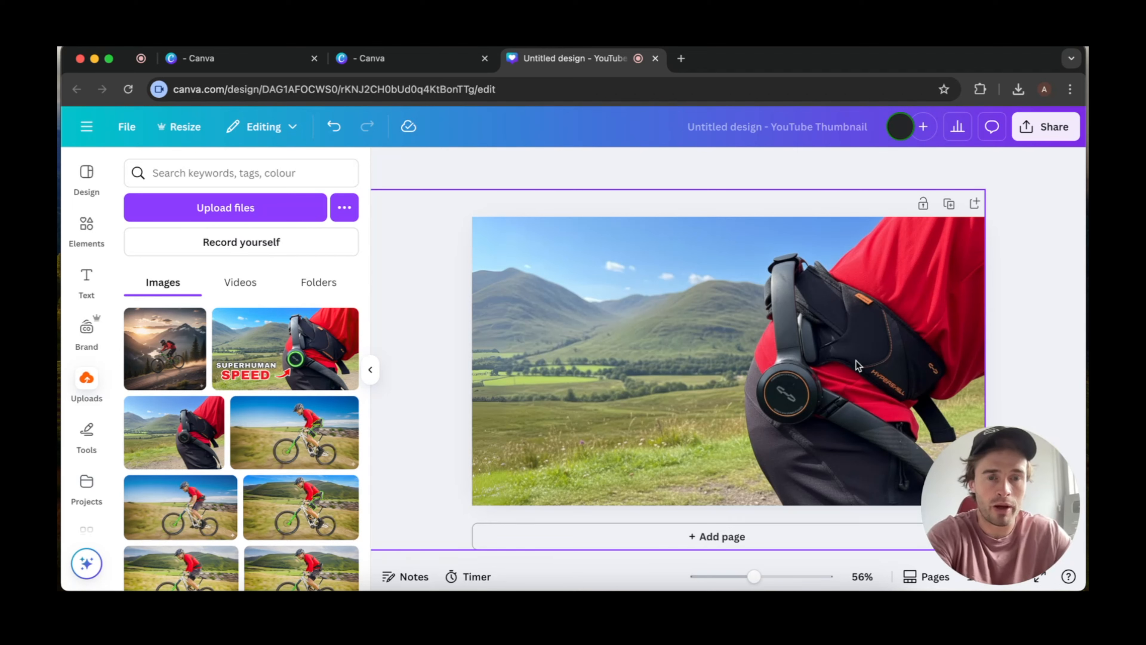
Select only the foreground of the headphones photo and set its brightness to 15.
click(674, 323)
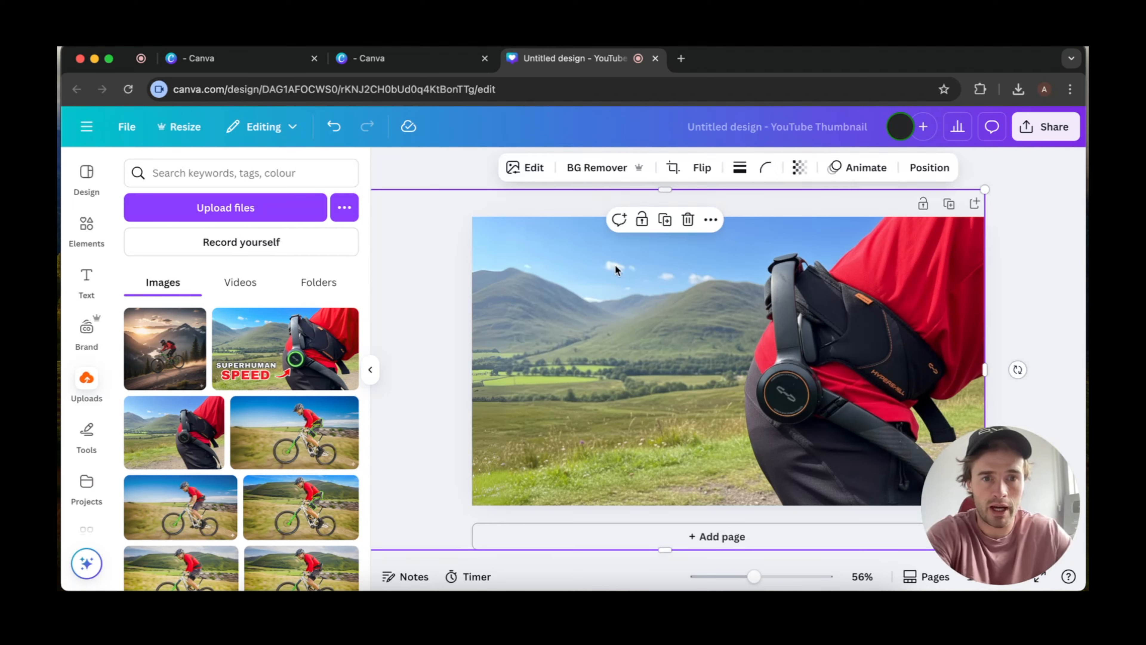
click(534, 172)
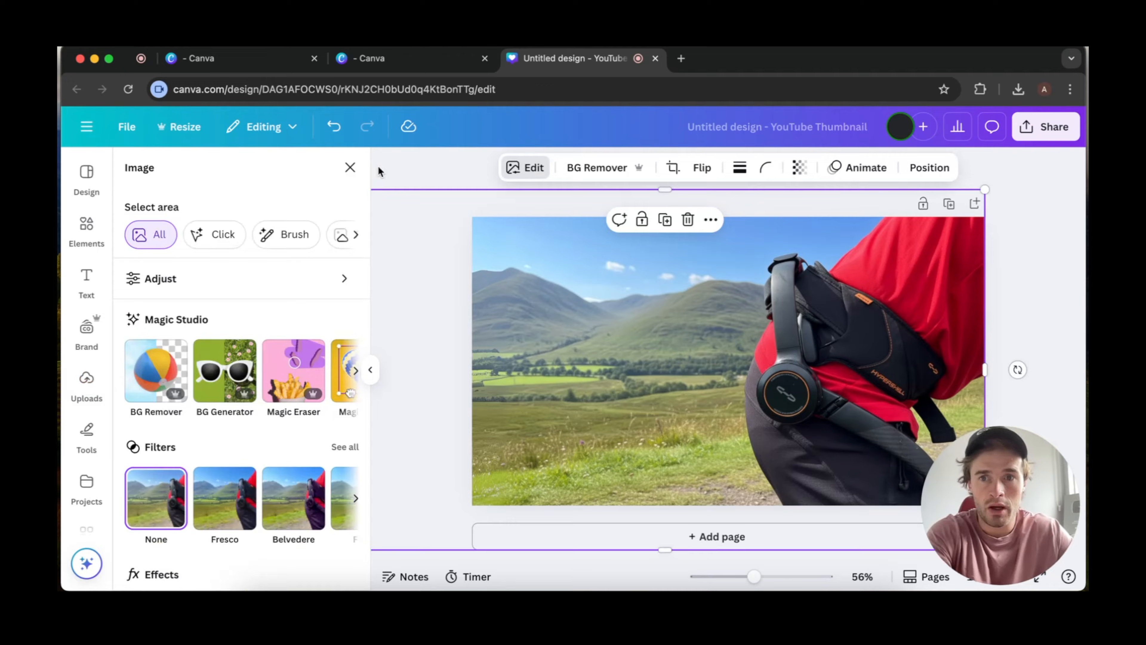
scroll(255, 239, right, 2)
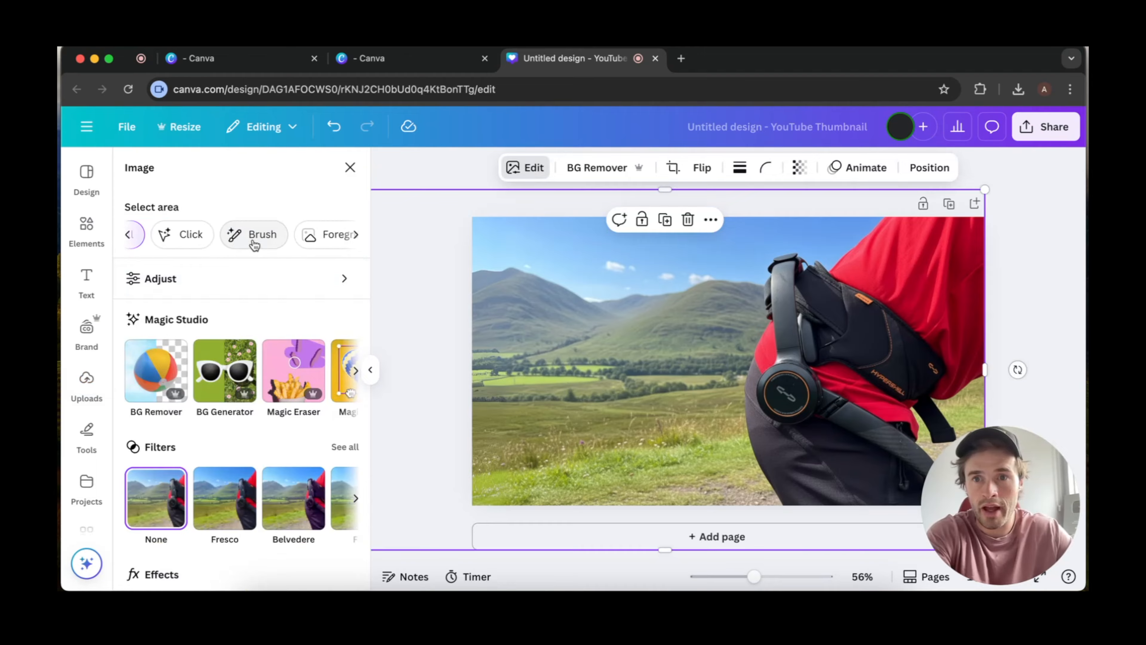
scroll(255, 240, right, 3)
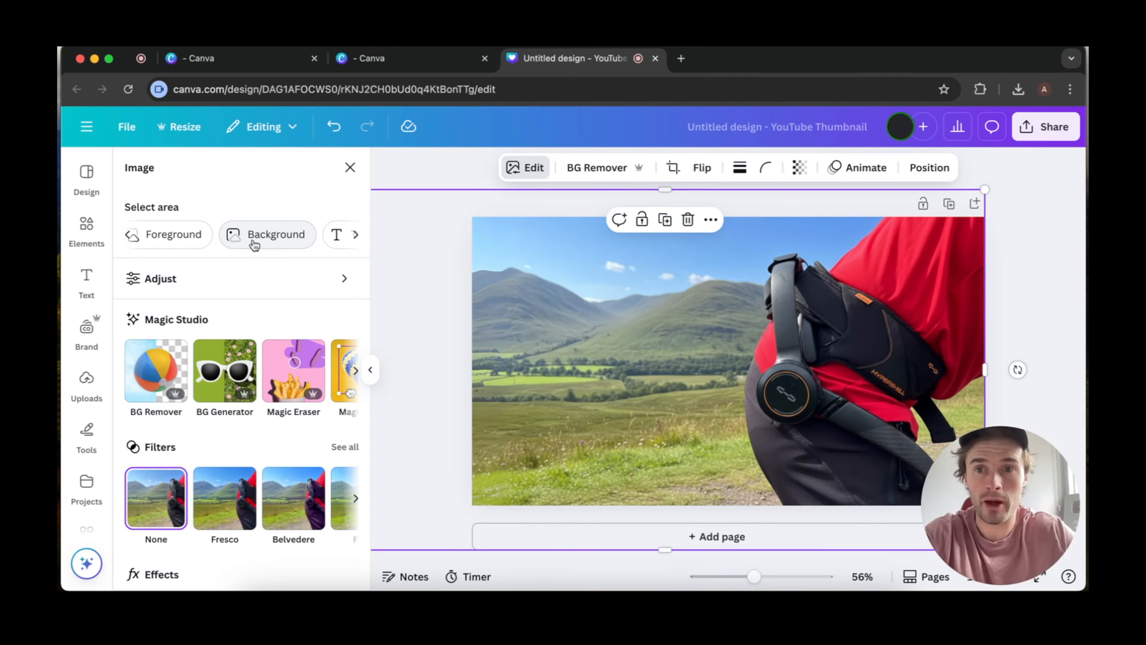
scroll(244, 240, left, 2)
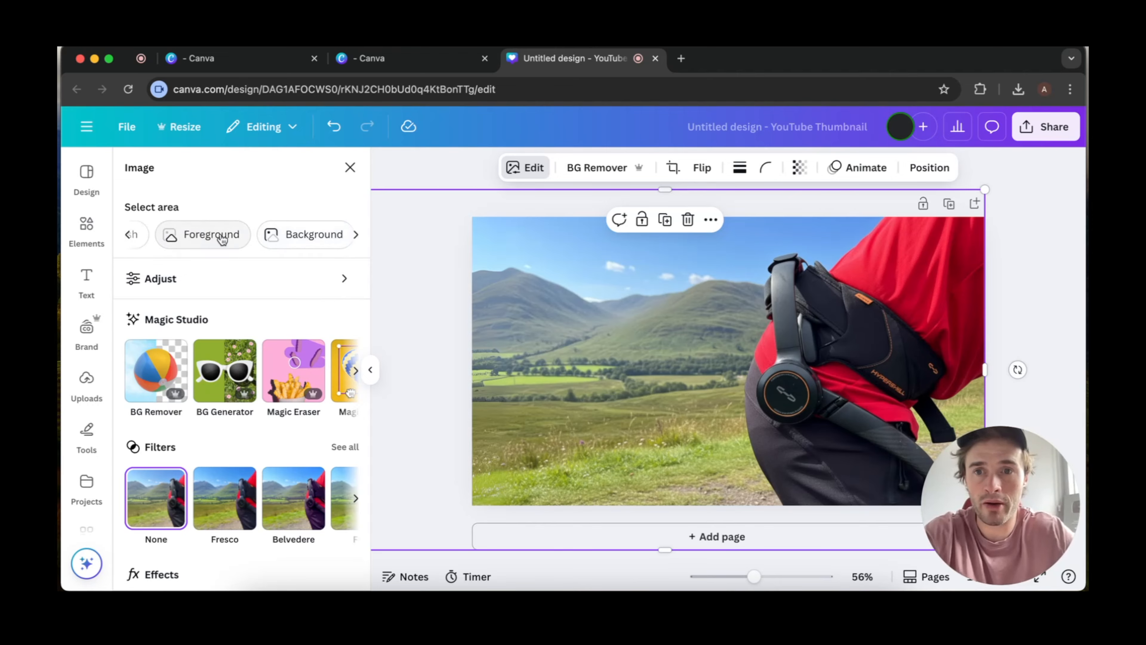
click(222, 234)
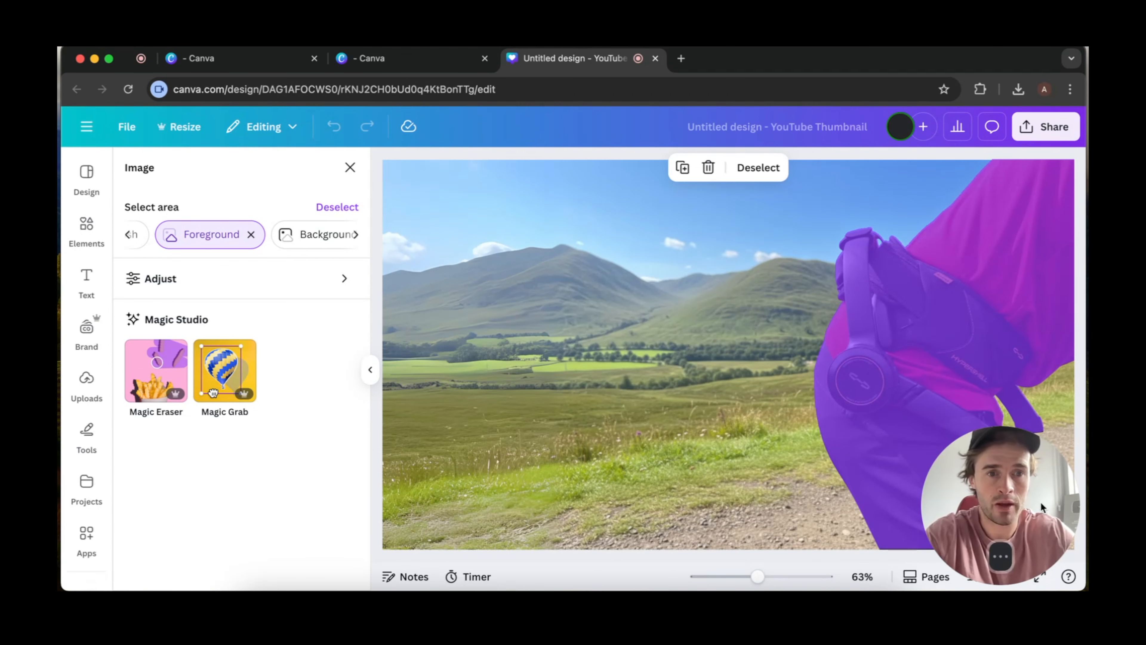
drag(1042, 507, 188, 507)
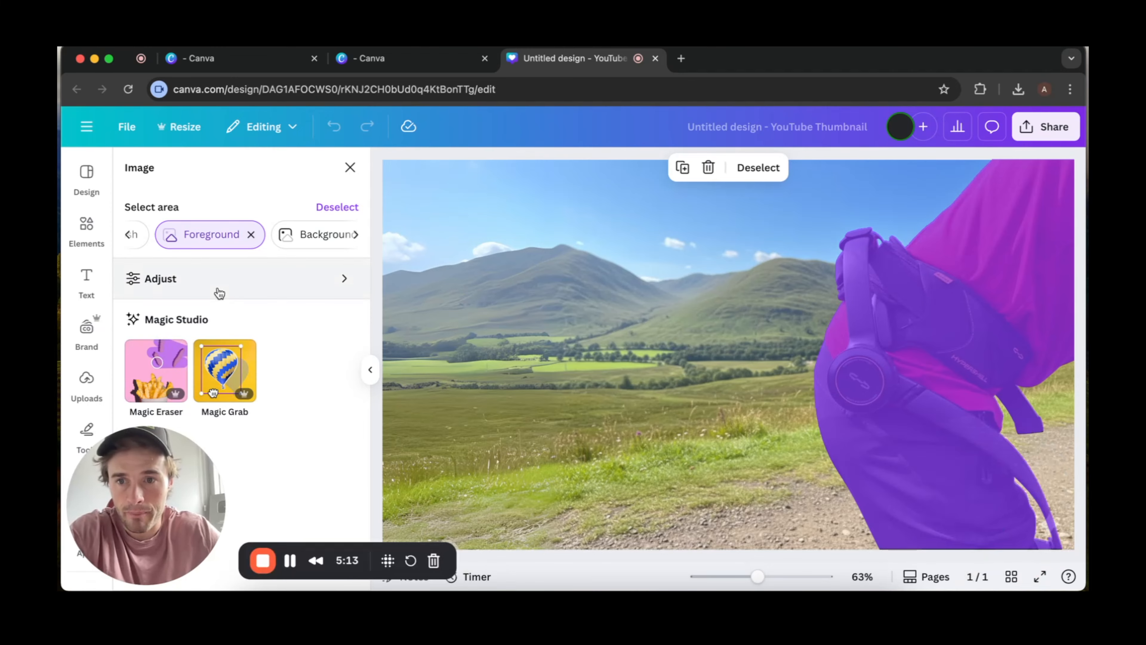
click(211, 279)
scroll(243, 285, down, 2)
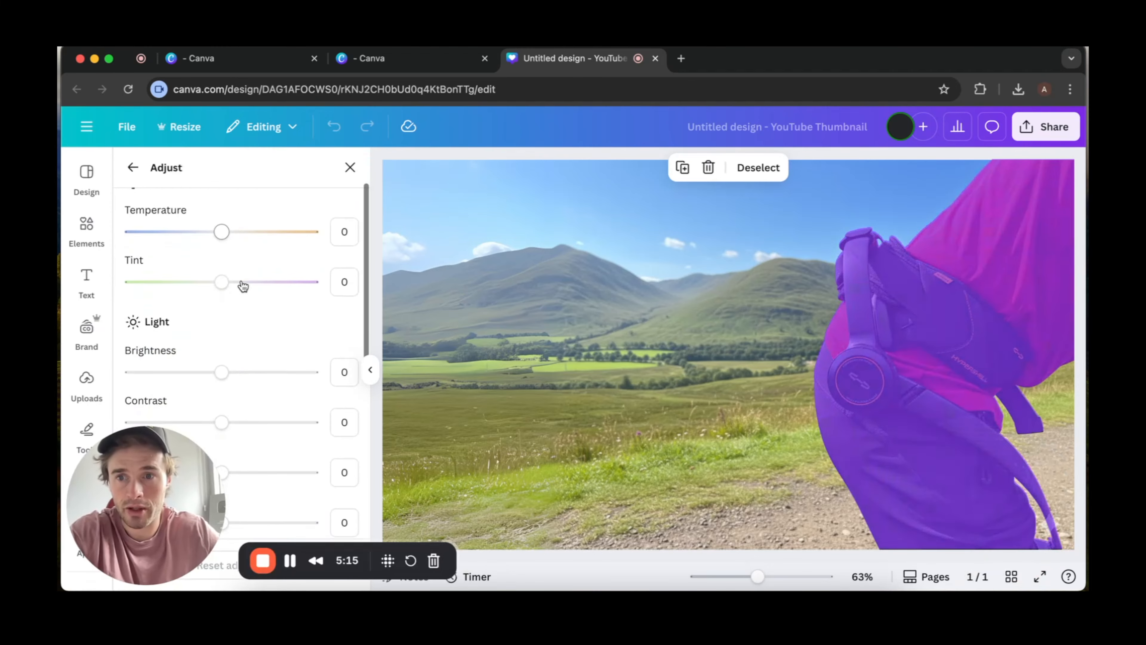
drag(222, 372, 233, 378)
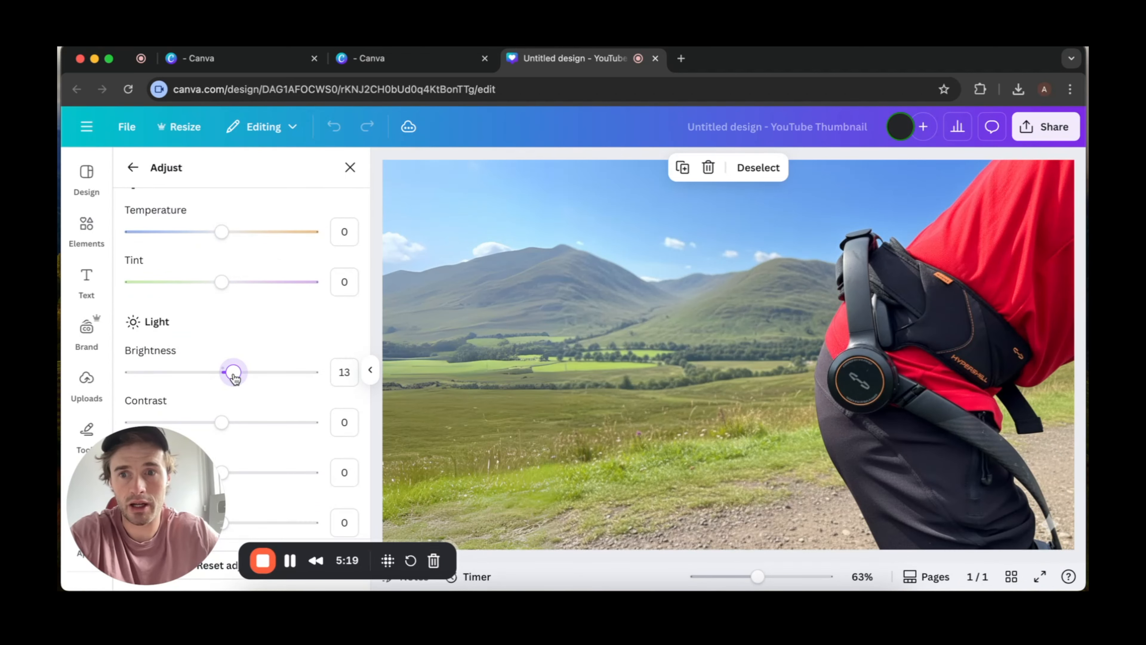
drag(235, 377, 236, 378)
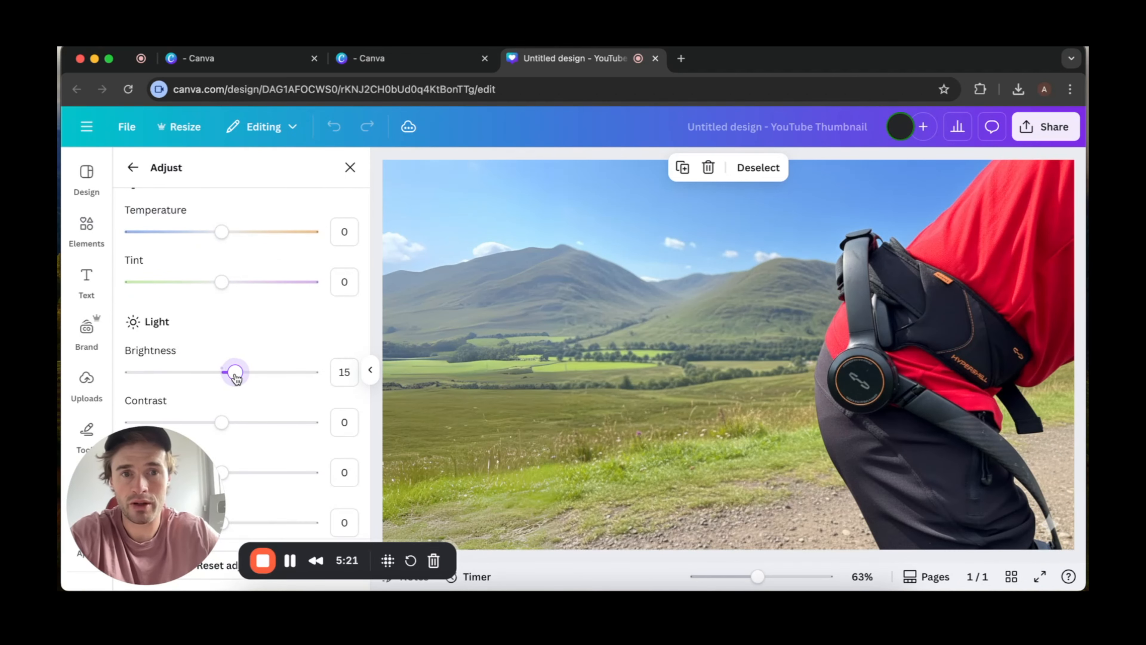
Switch the adjustments to the photo's background area and set its brightness to -10.
scroll(235, 372, up, 2)
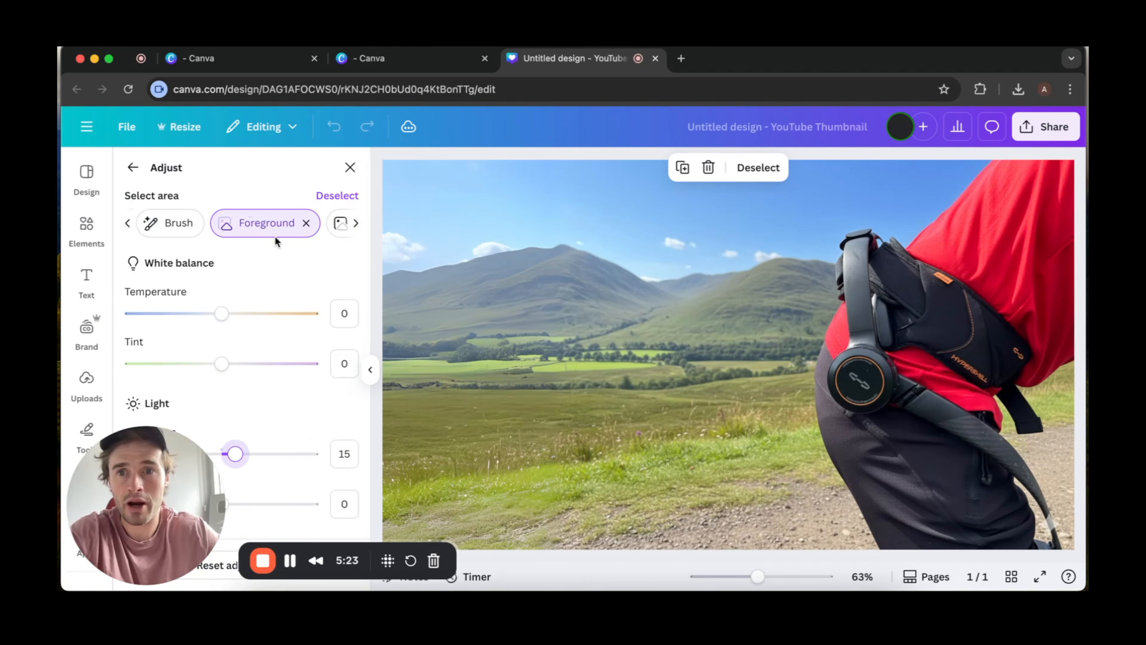
scroll(275, 237, right, 2)
click(289, 228)
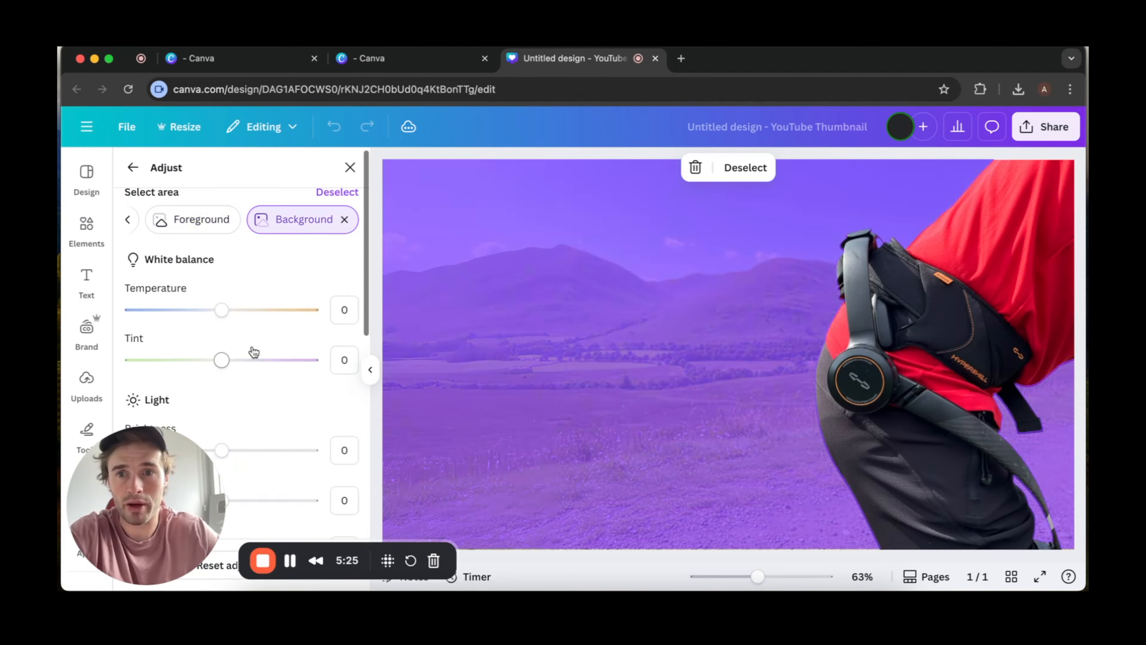
scroll(253, 351, down, 3)
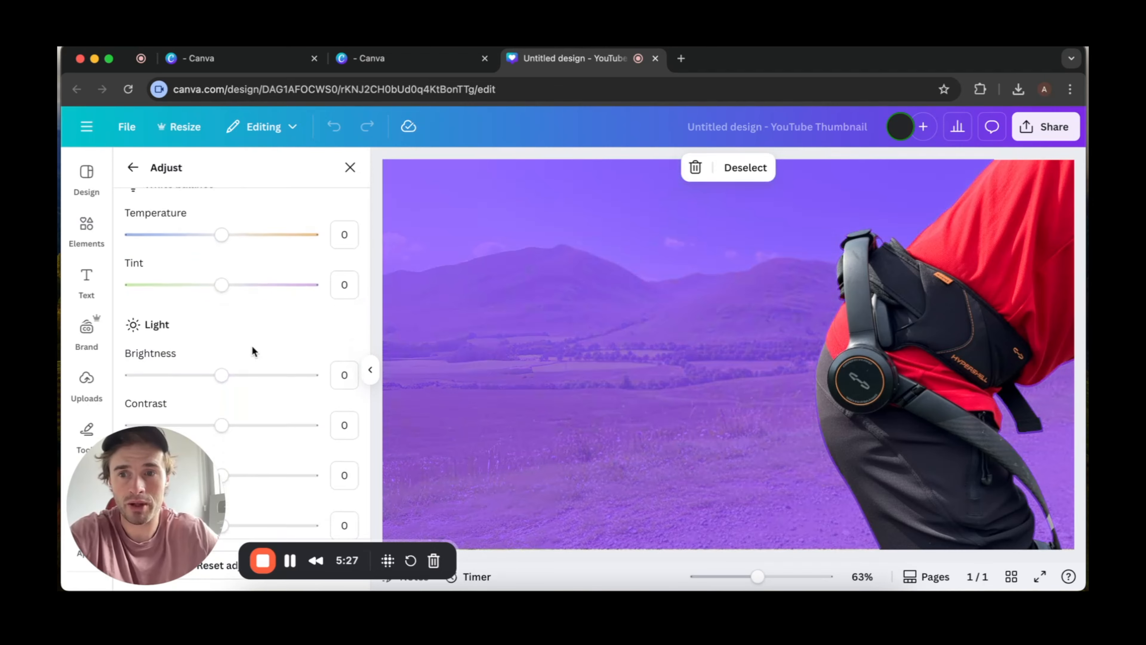
drag(221, 376, 212, 377)
Set the background's saturation to 30 and finish editing the photo.
scroll(212, 378, down, 3)
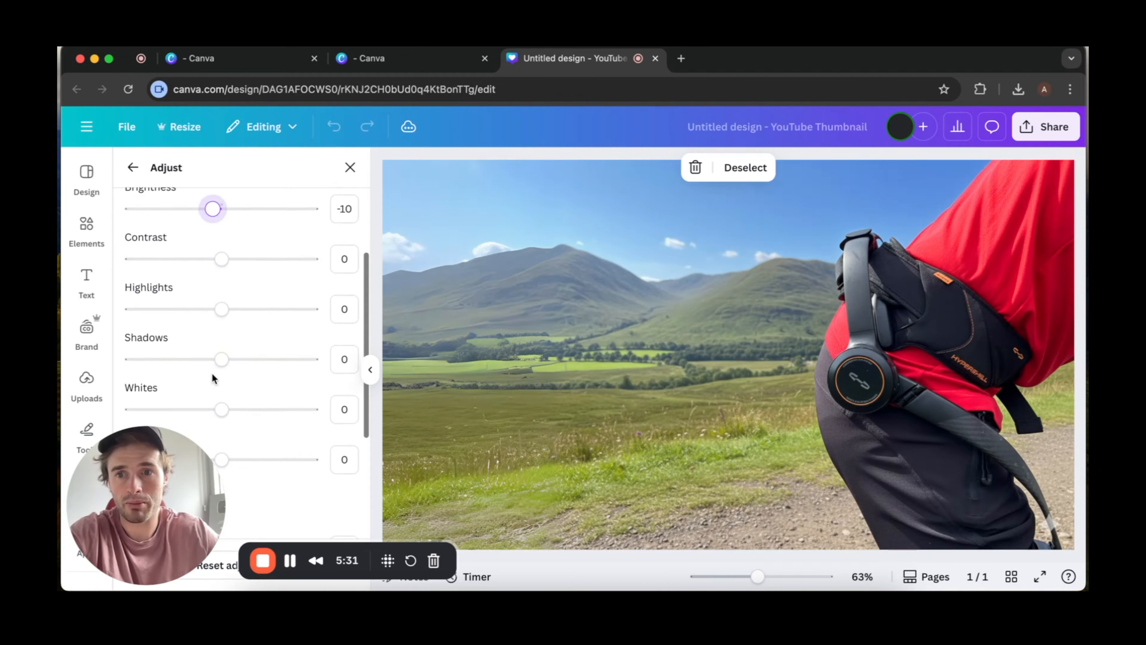
scroll(213, 377, down, 5)
drag(220, 332, 250, 337)
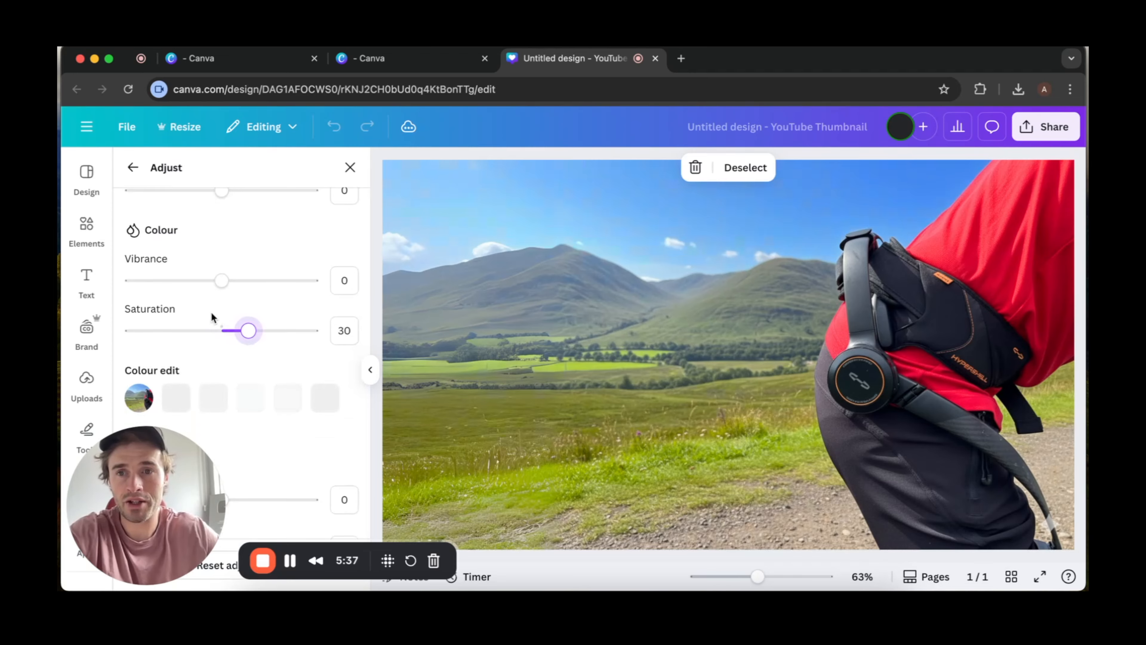
scroll(212, 288, down, 2)
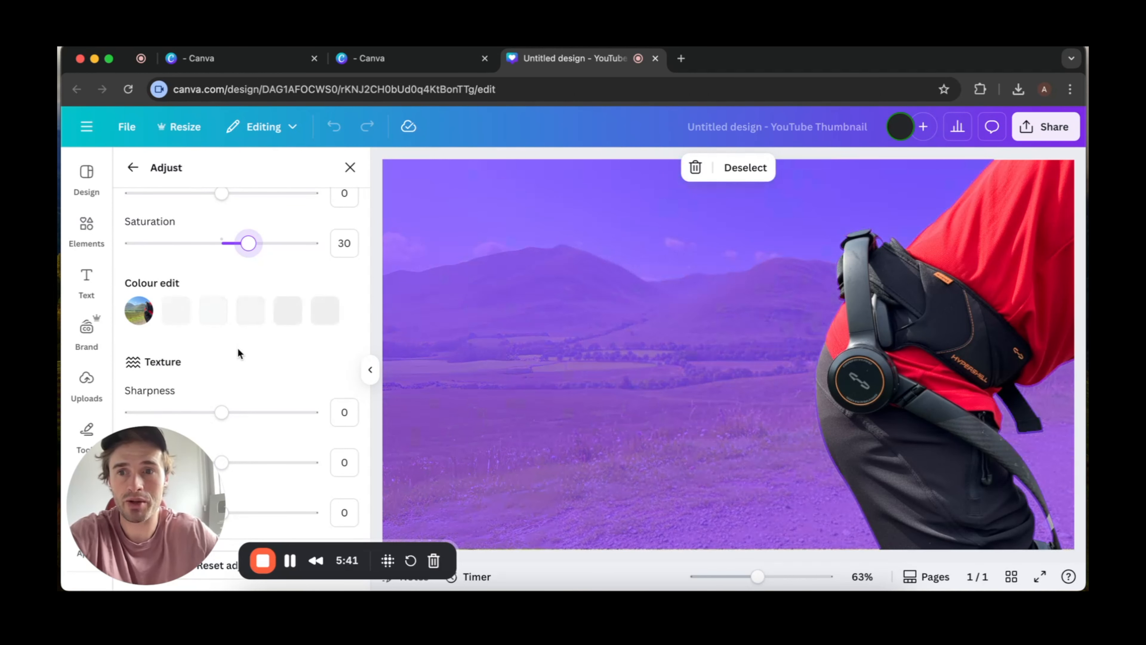
scroll(174, 317, up, 5)
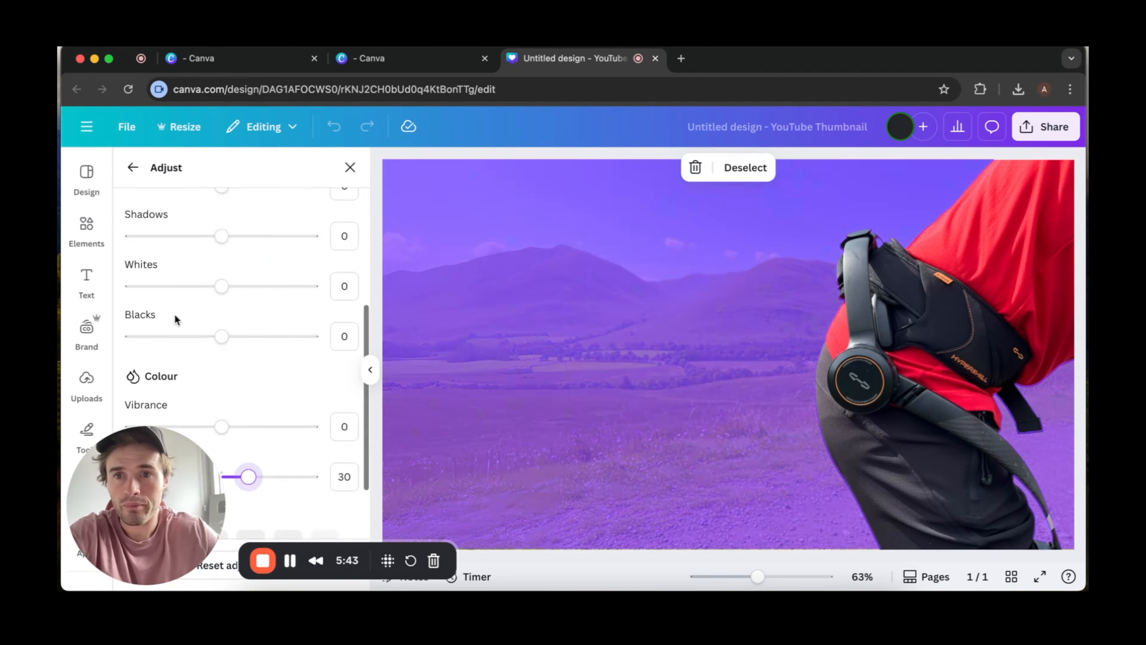
scroll(175, 315, up, 3)
click(133, 167)
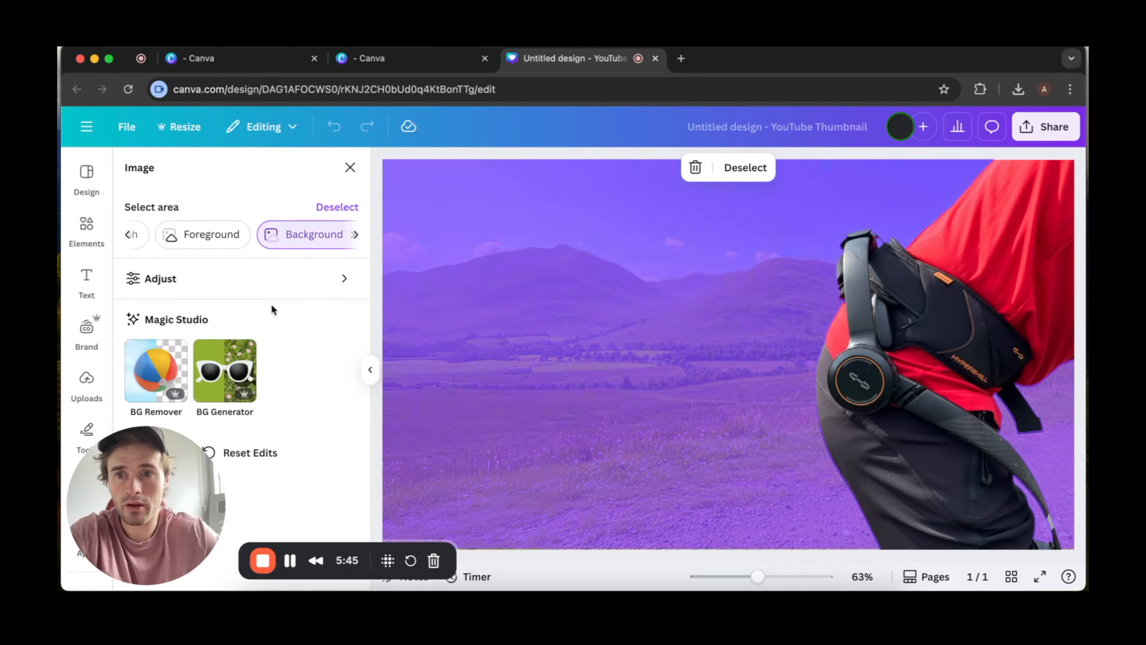
click(350, 168)
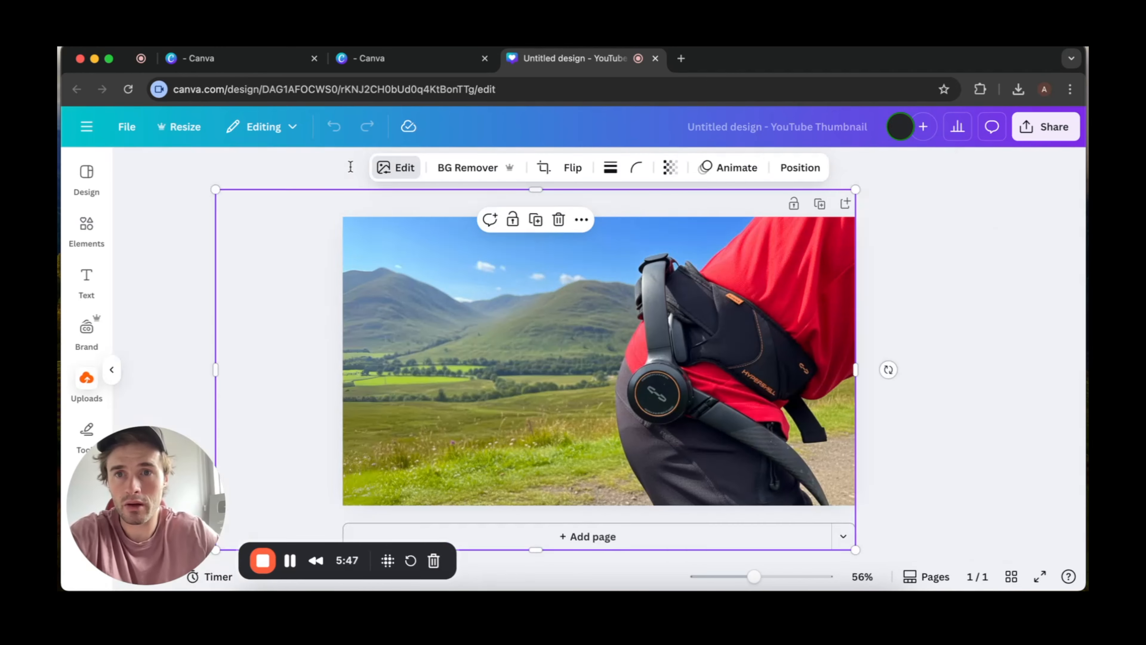
Examine the adjustment options for the whole photo and inspect the headphones' ear cup up close.
click(525, 167)
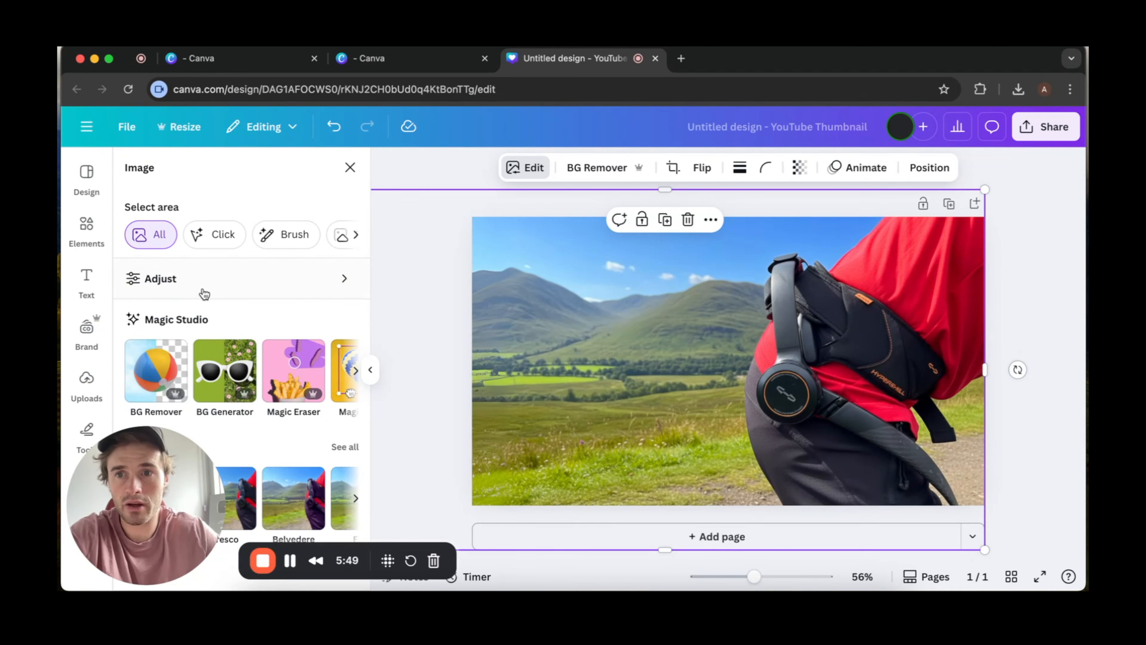
click(207, 277)
scroll(235, 304, down, 3)
scroll(234, 305, down, 5)
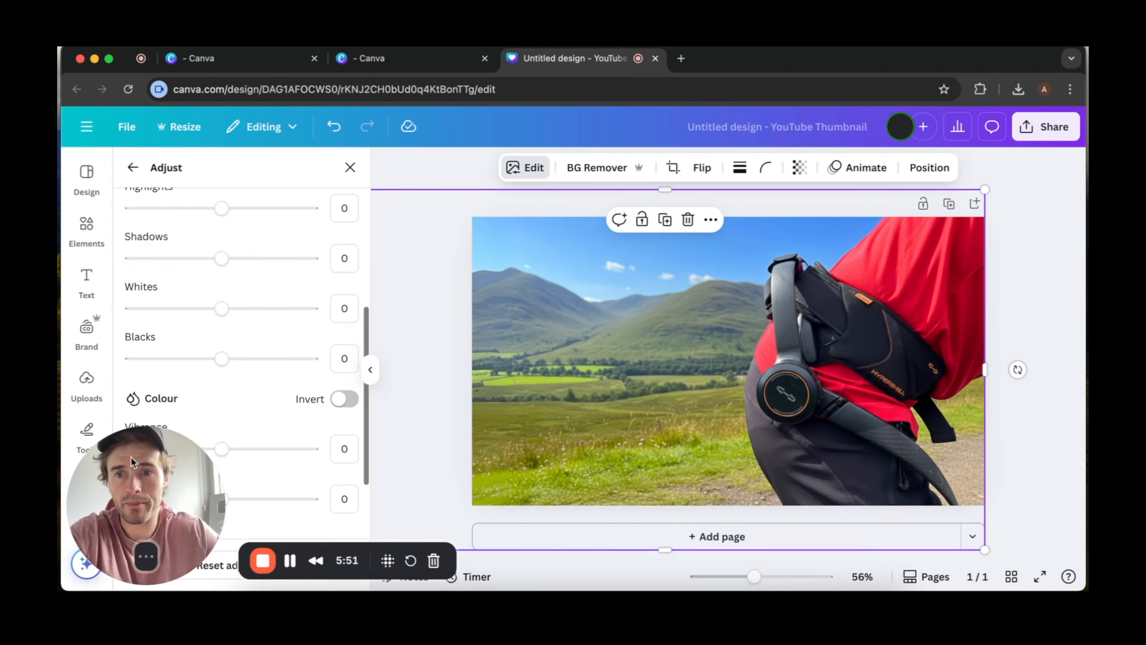
scroll(252, 314, down, 5)
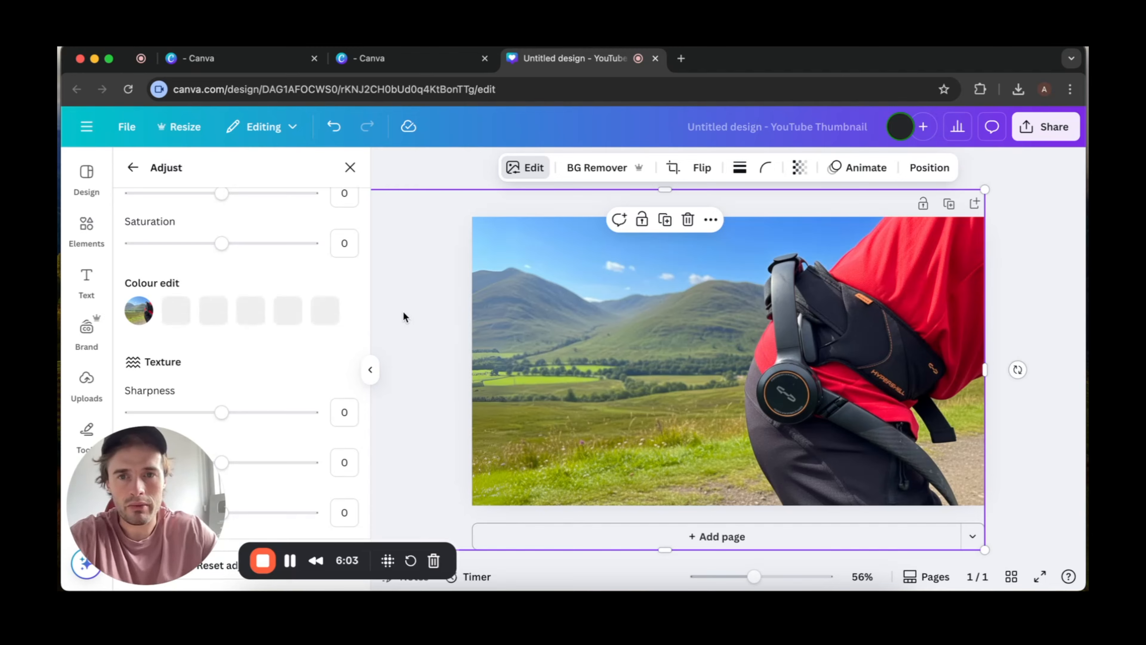
click(1048, 293)
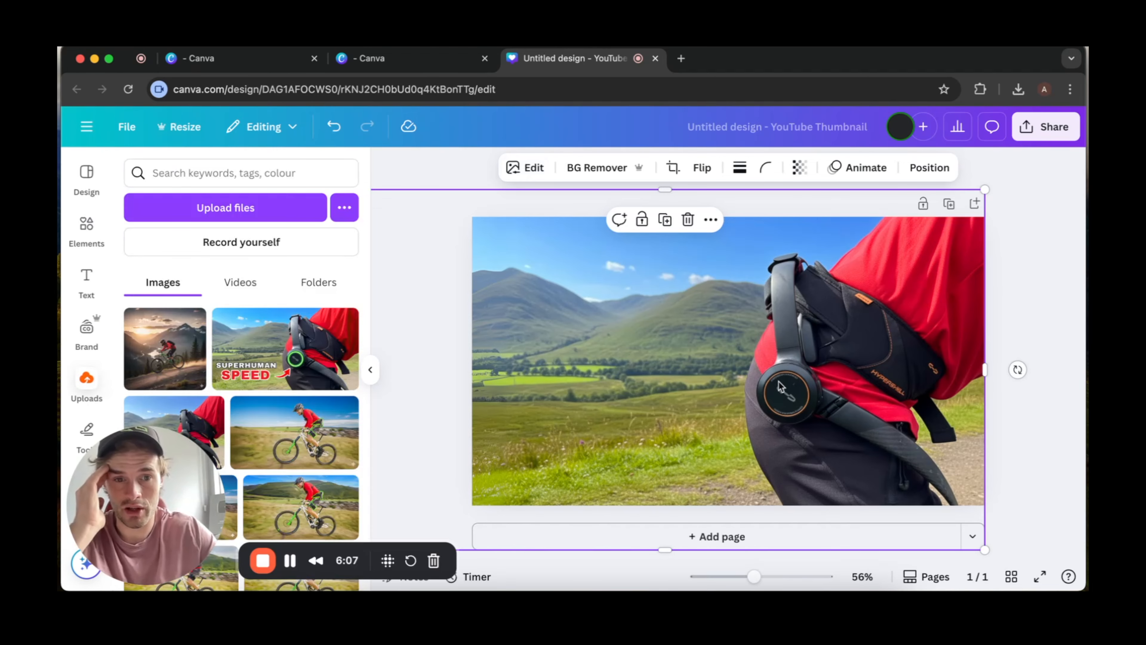
scroll(808, 497, up, 10)
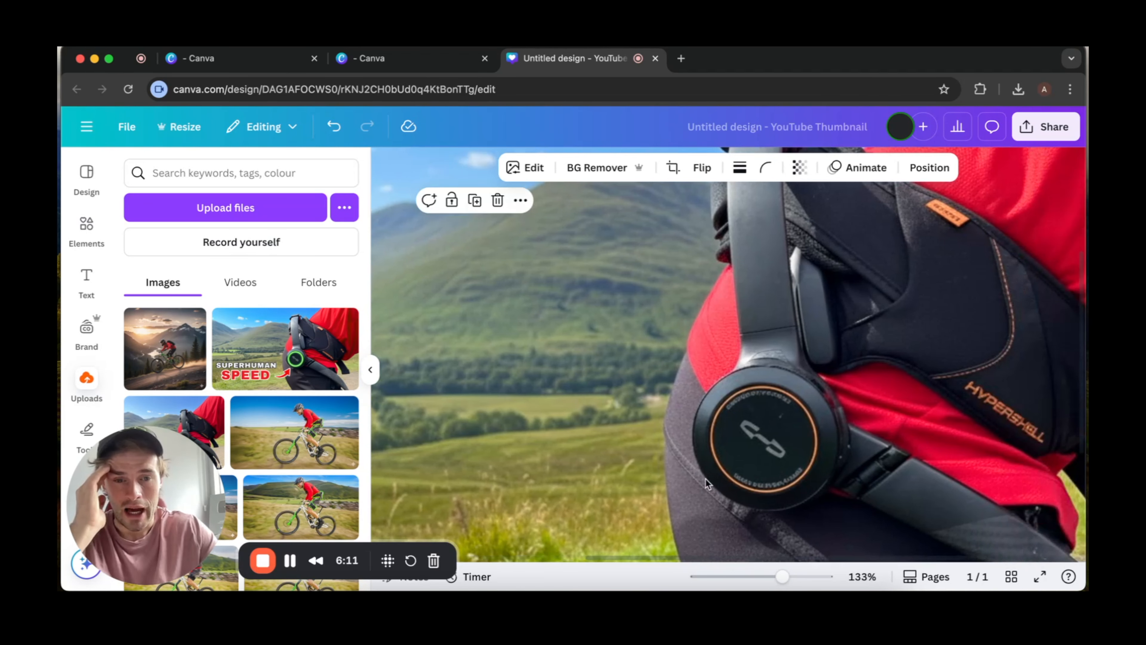
scroll(725, 451, down, 3)
scroll(725, 451, right, 3)
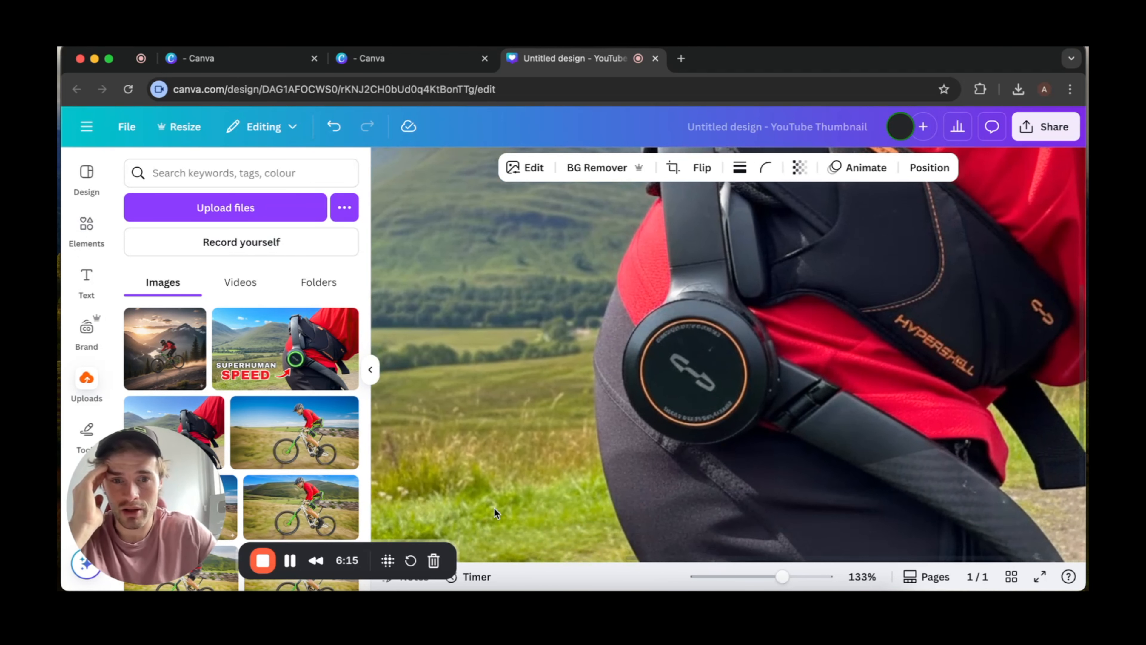
drag(783, 577, 757, 580)
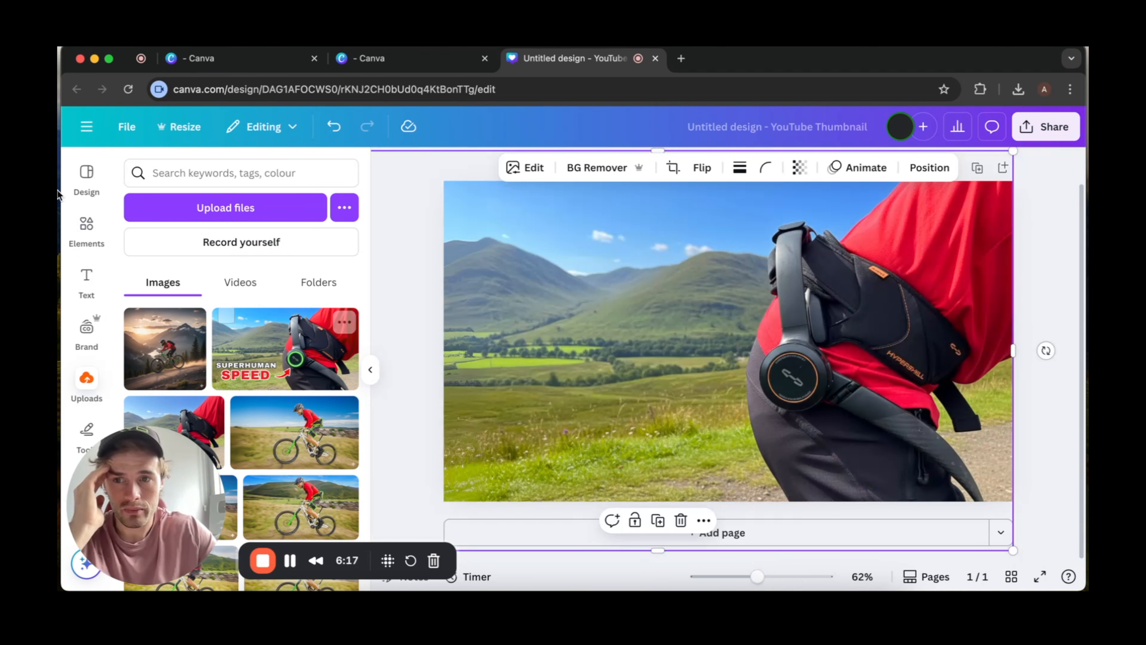
Search the design elements for "neon ring".
click(86, 224)
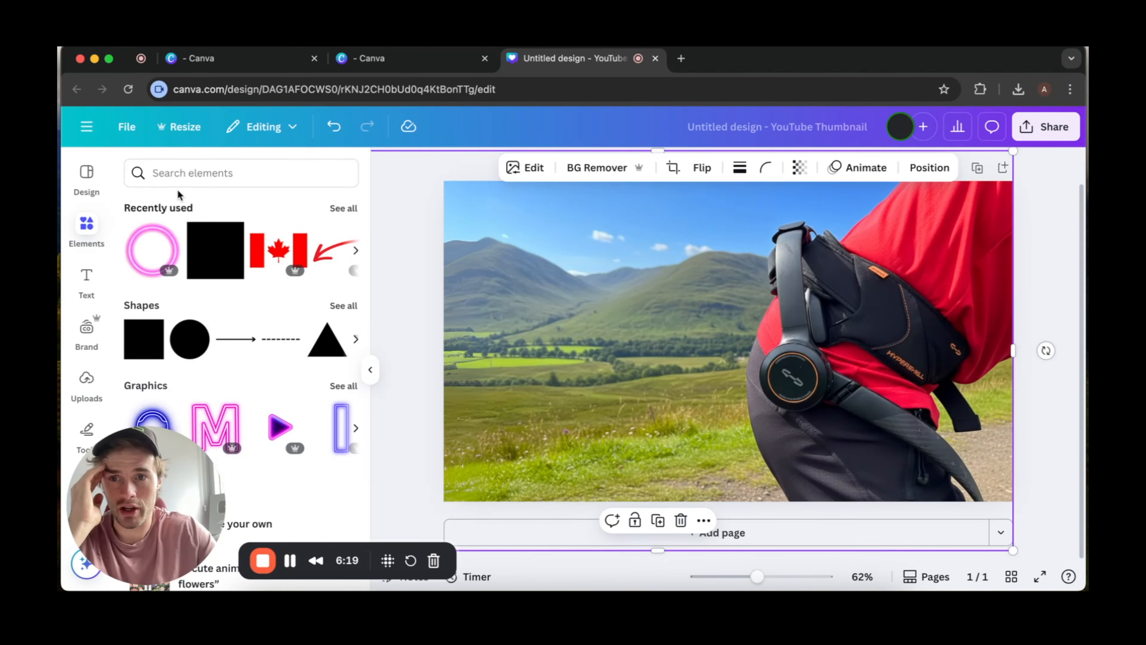
click(194, 173)
text(neon ring)
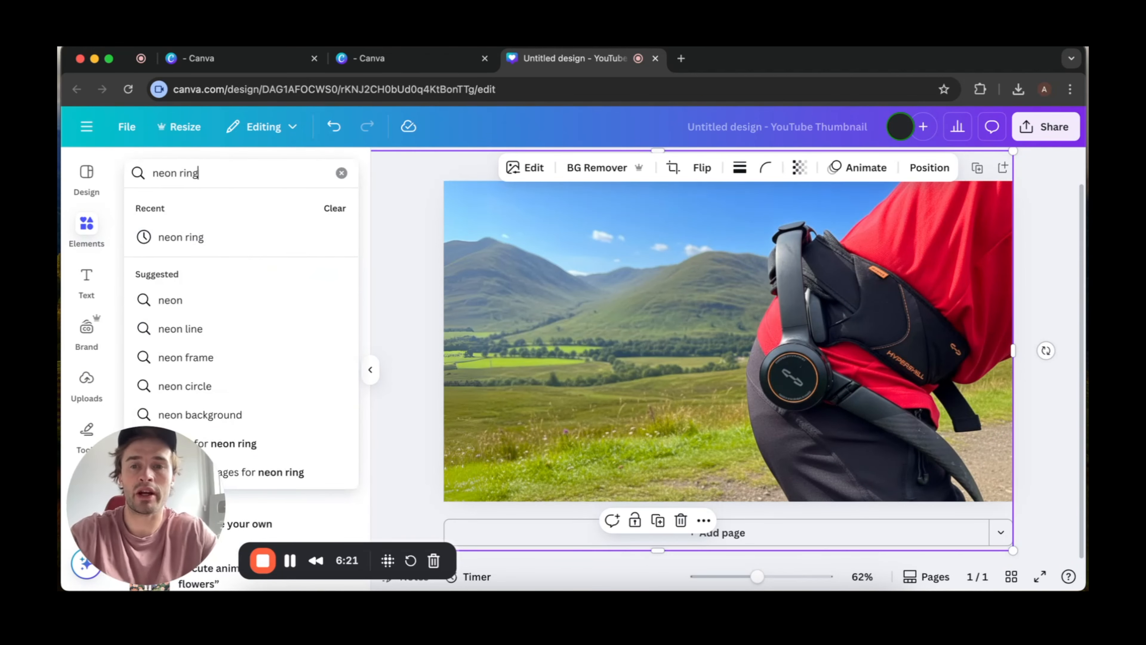
key(Return)
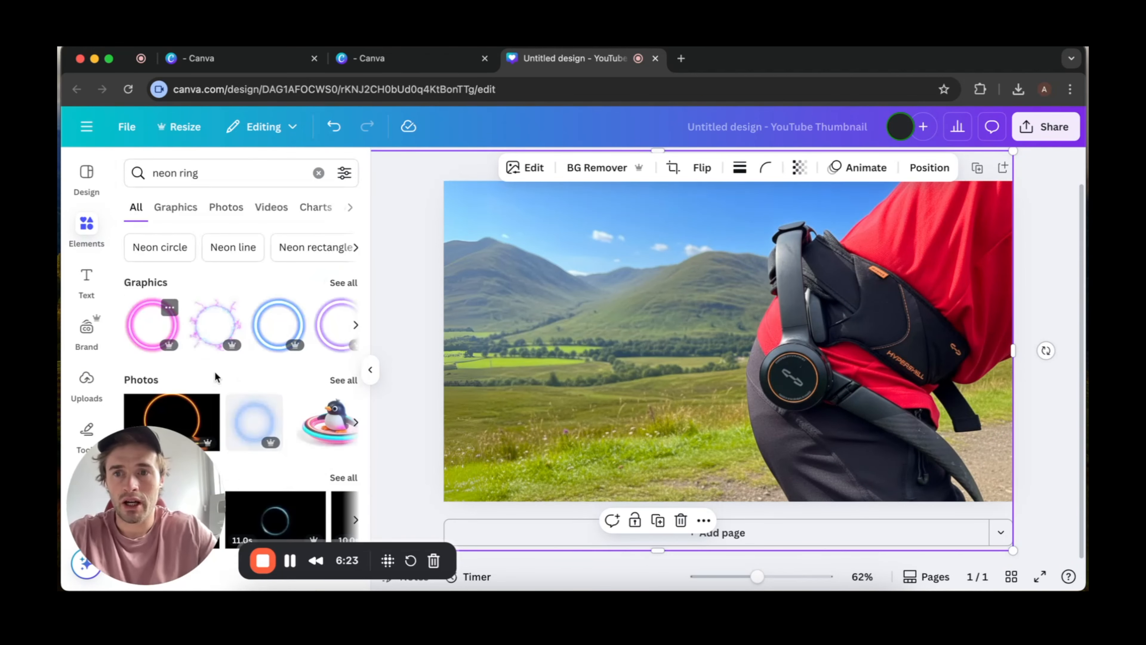
scroll(215, 372, down, 5)
scroll(175, 356, up, 5)
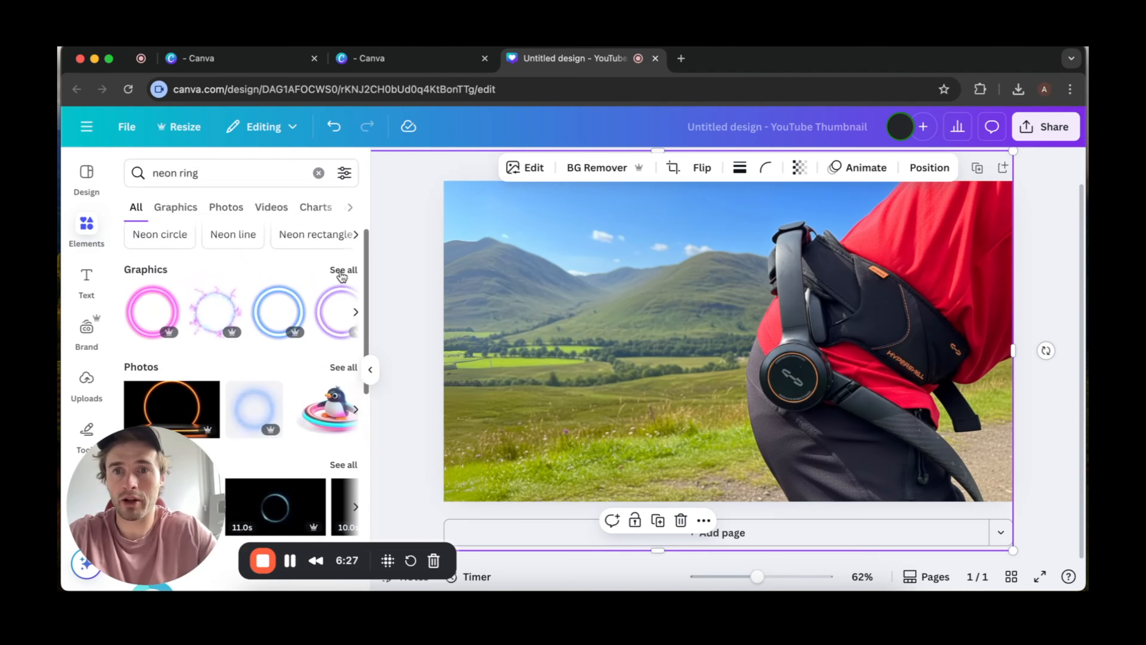
Show all the neon ring graphics and add the pink glowing ring to the thumbnail.
click(338, 263)
scroll(273, 323, down, 3)
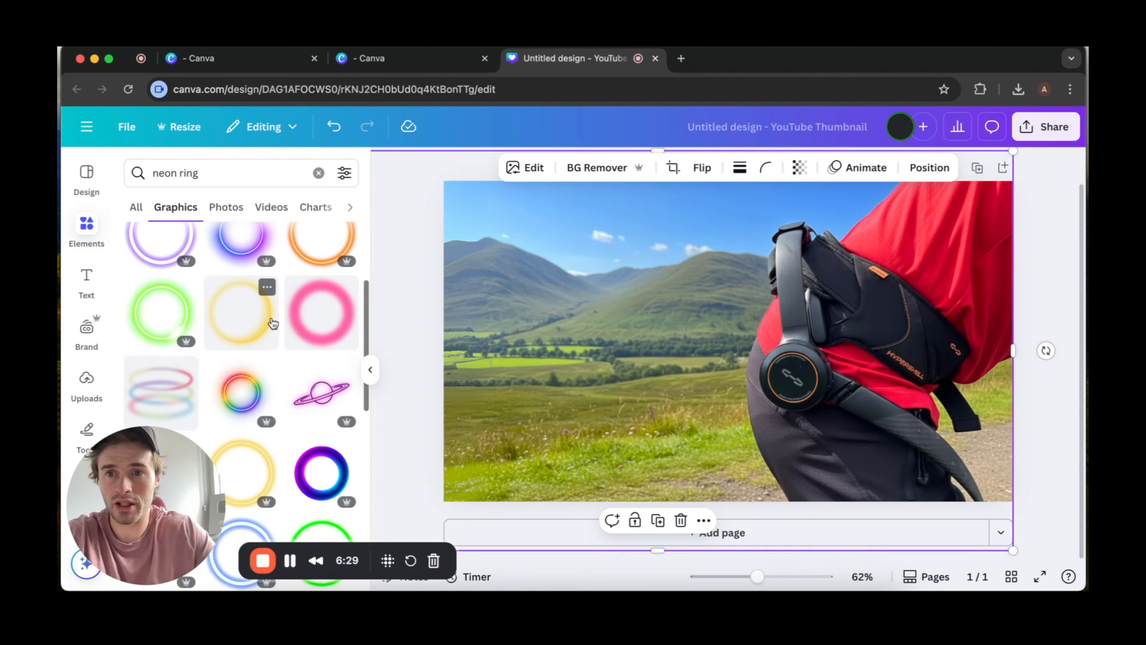
scroll(273, 323, up, 2)
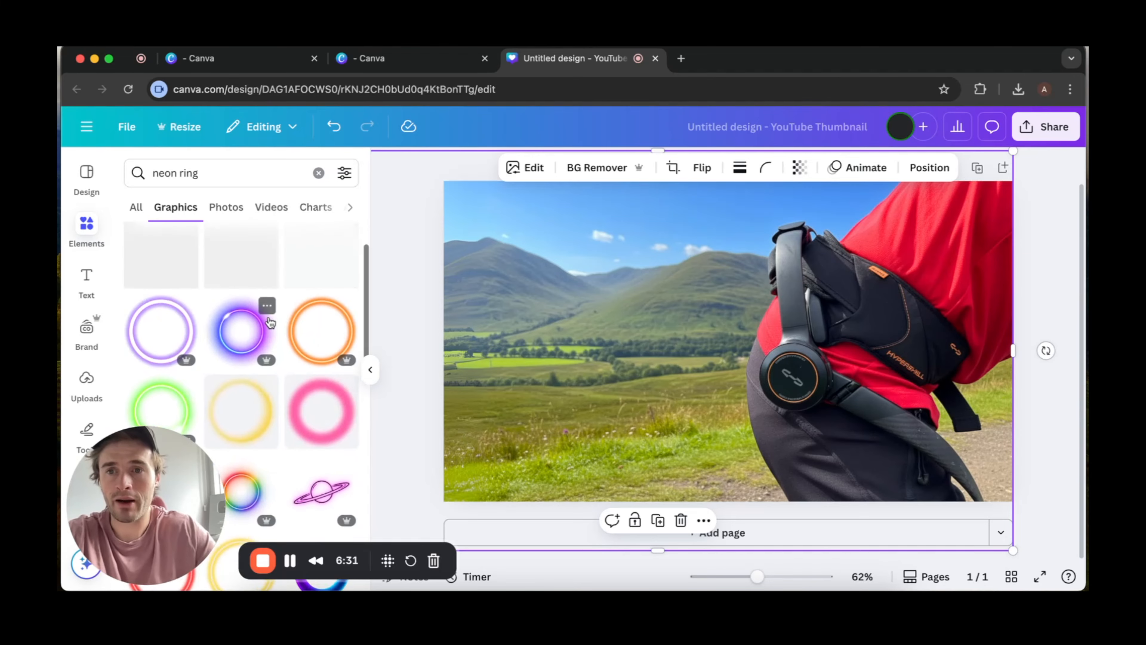
scroll(149, 315, up, 2)
click(159, 321)
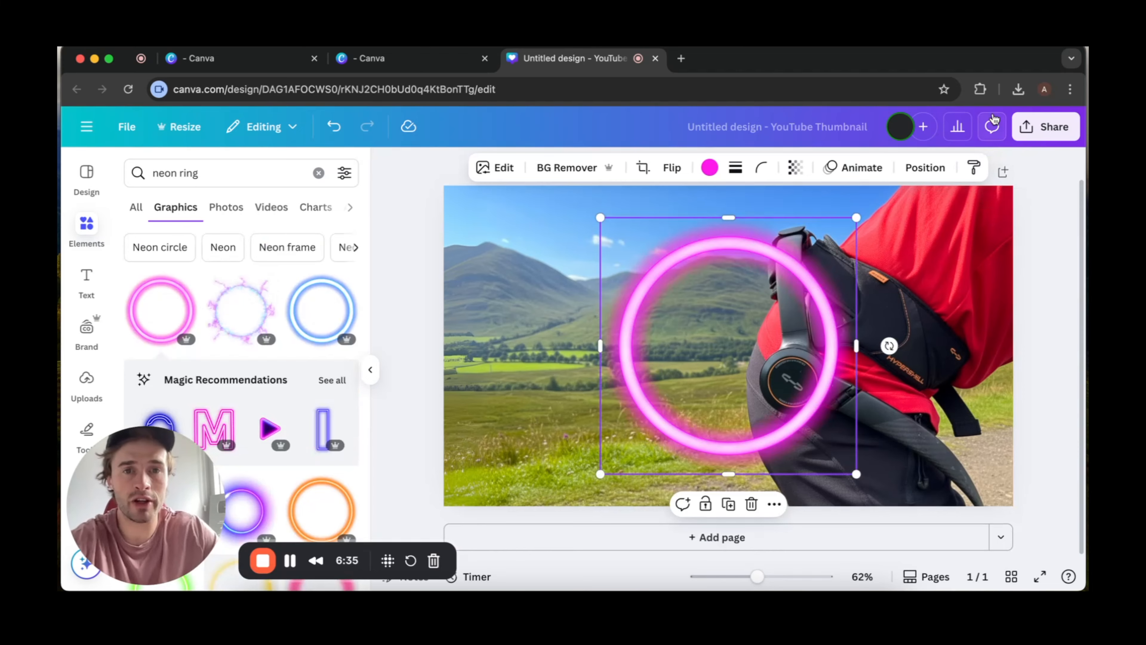
Recolour the neon ring to bright green #19FF1B.
click(710, 169)
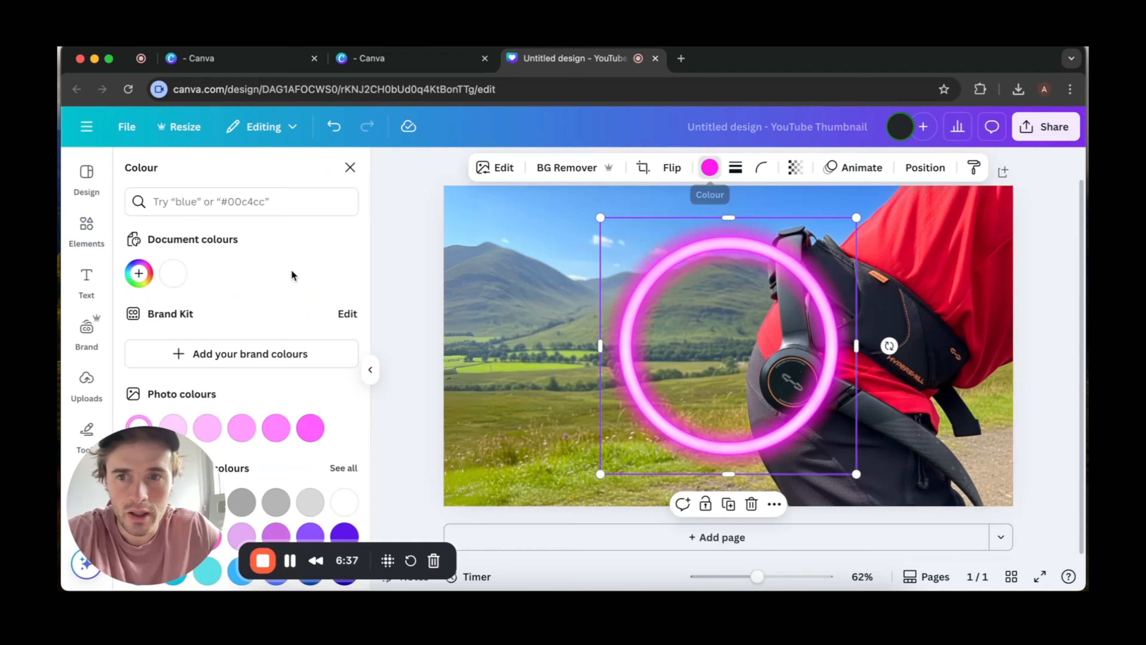
click(138, 273)
click(174, 404)
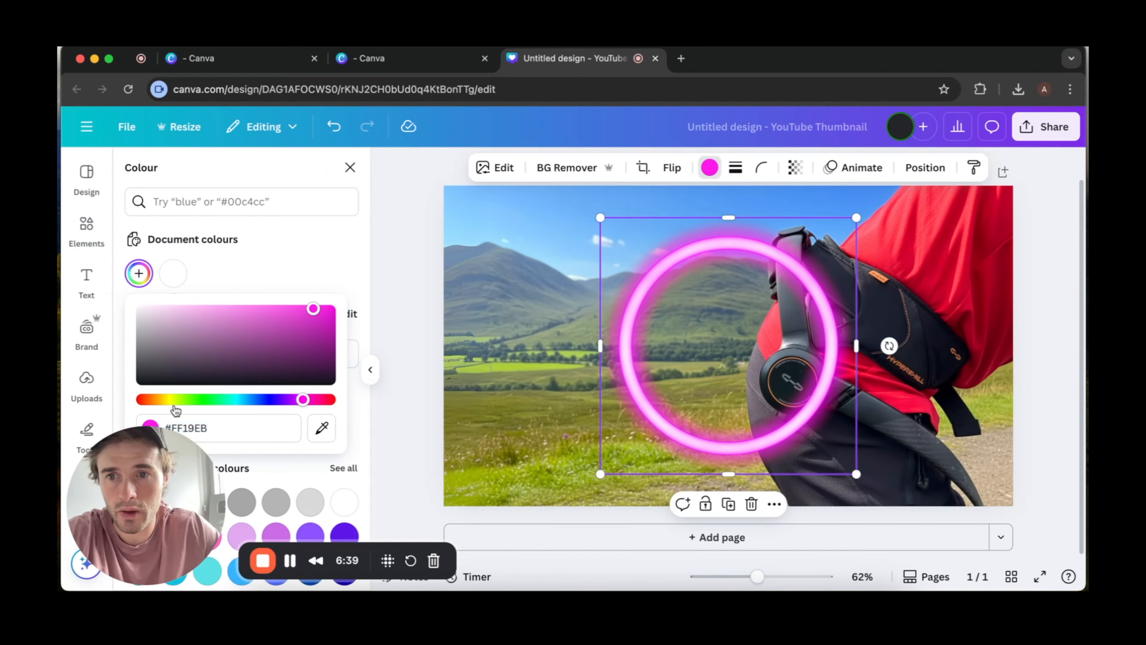
drag(184, 407, 201, 399)
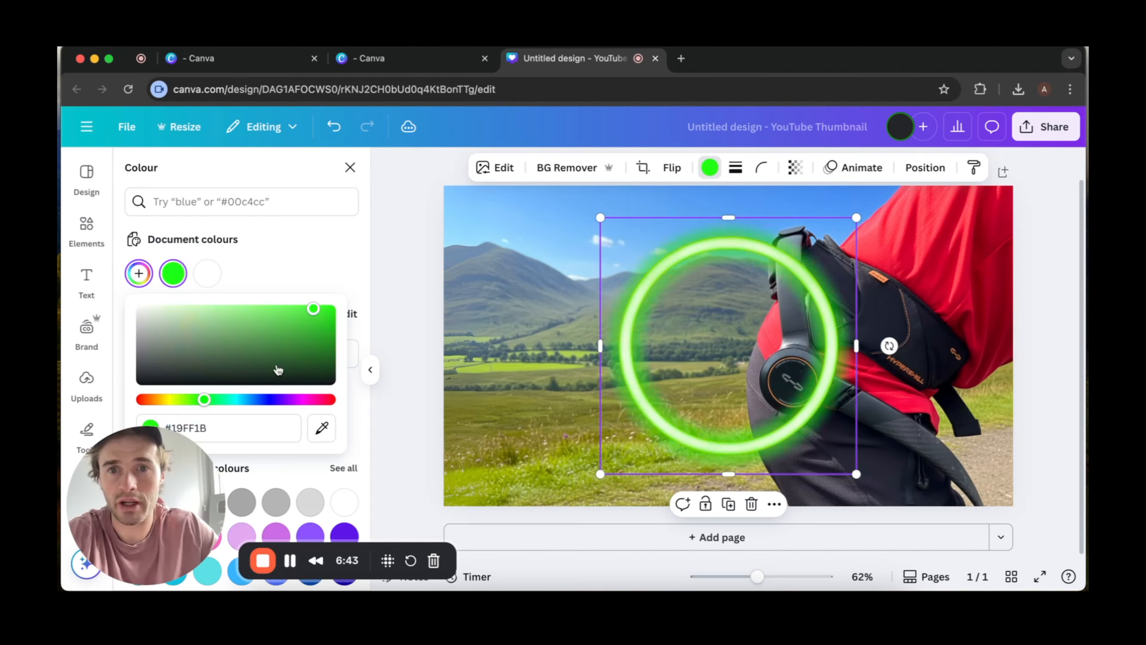
Shrink the green neon ring and fit it over the round rim of the headphones' ear cup.
drag(811, 266, 867, 286)
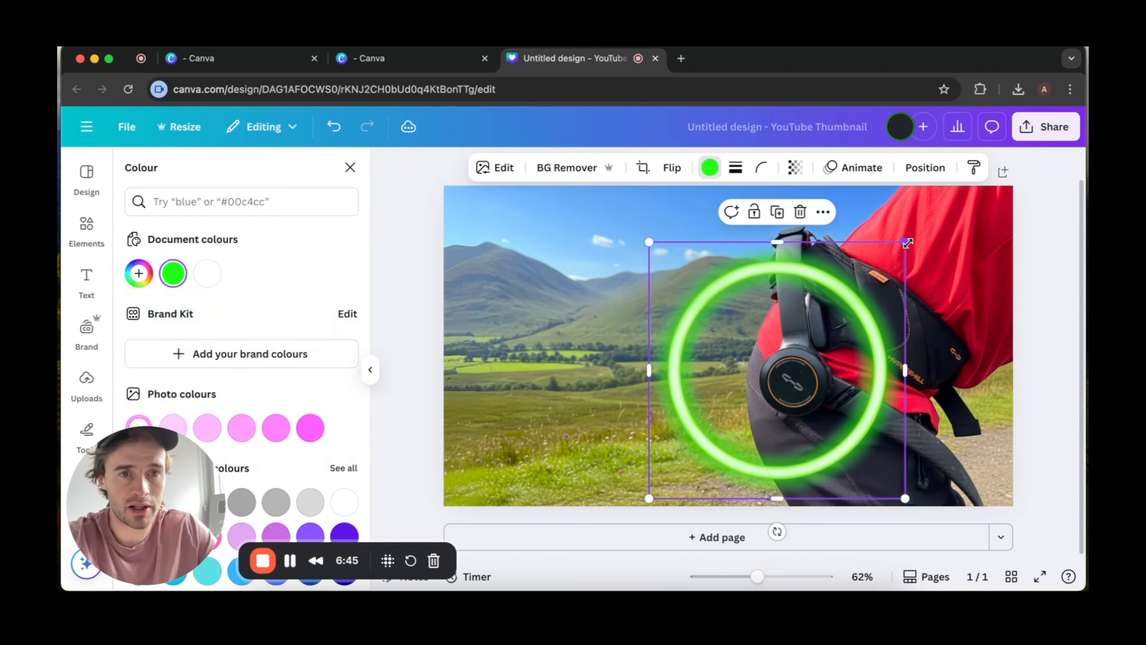
drag(908, 243, 808, 365)
drag(785, 407, 802, 392)
drag(777, 586, 792, 578)
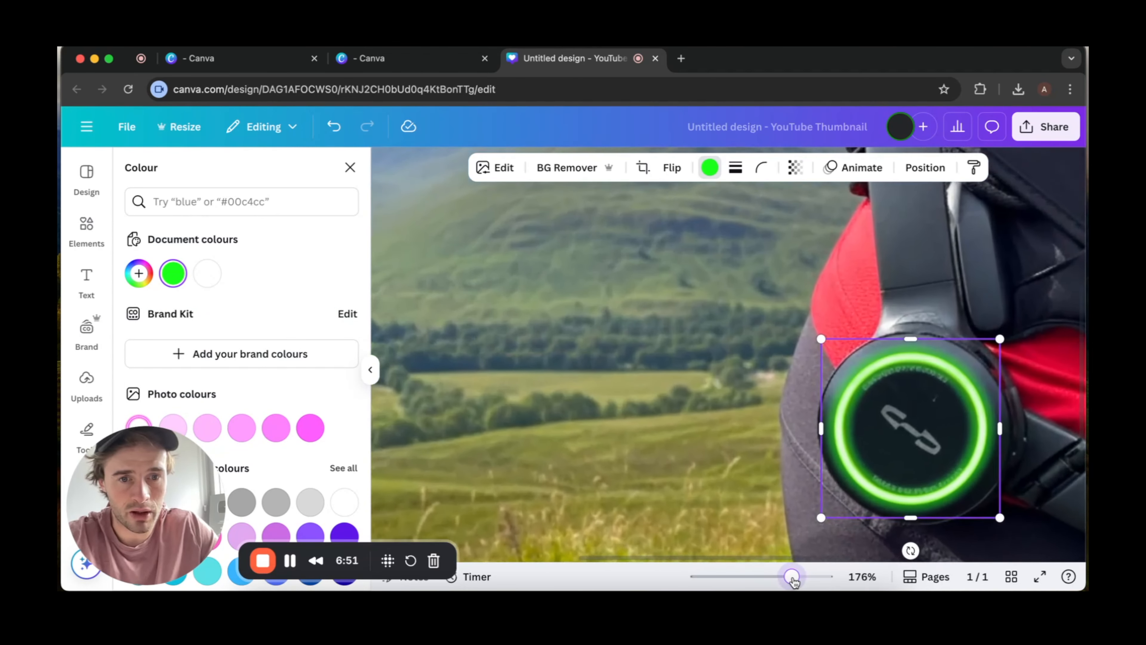
drag(832, 414, 836, 413)
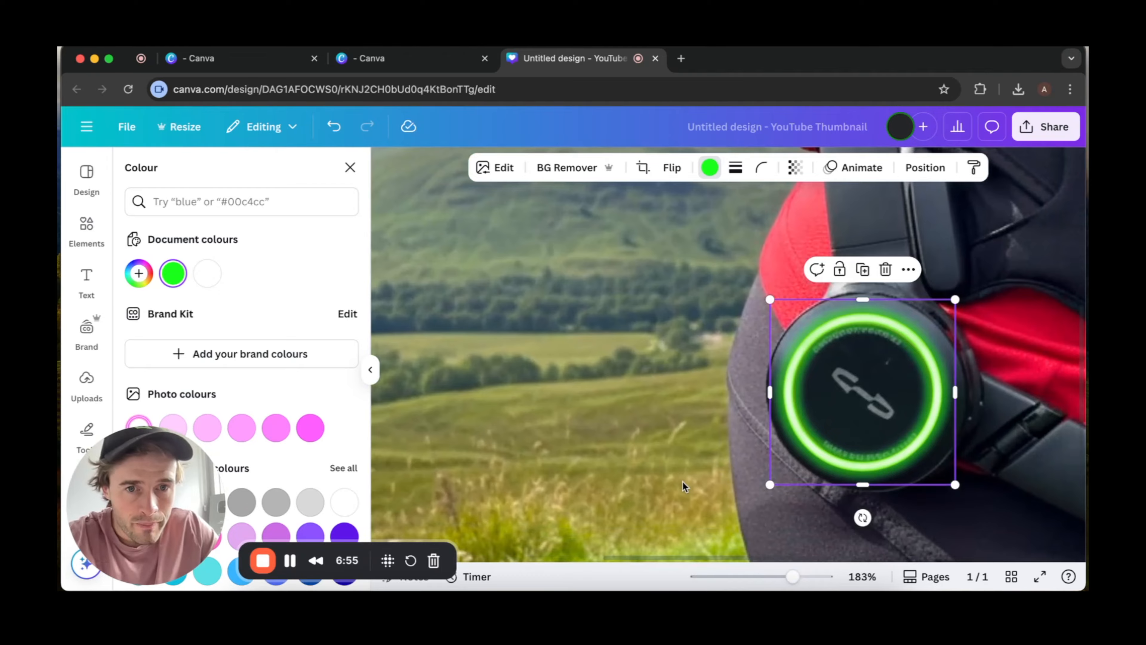
click(683, 487)
drag(792, 577, 754, 578)
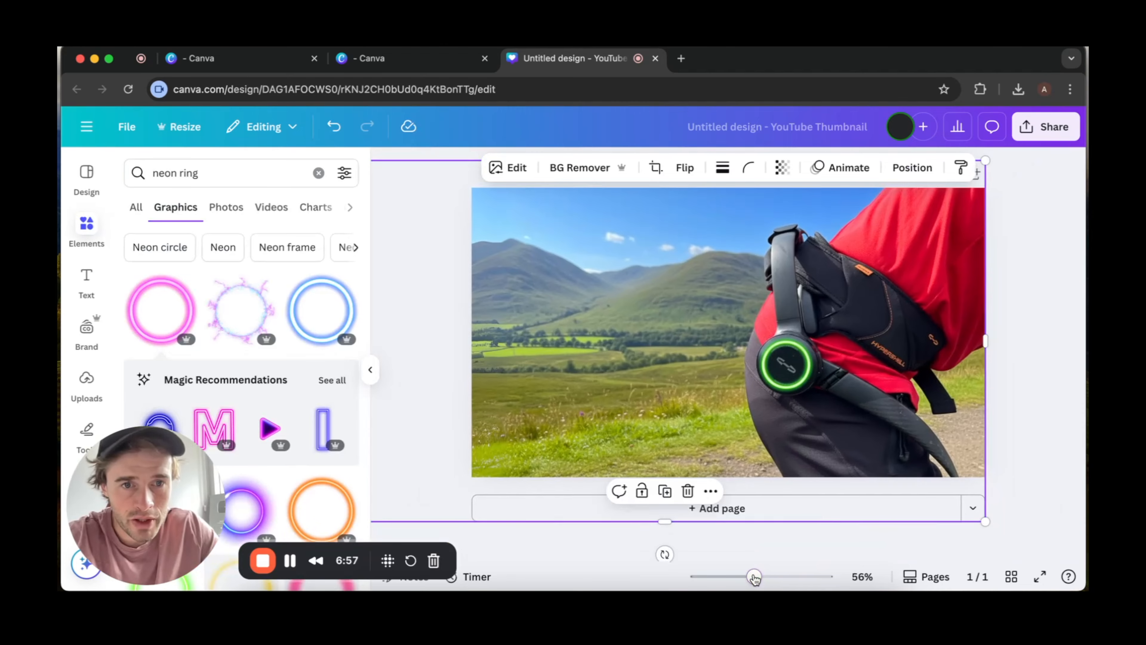
click(1029, 447)
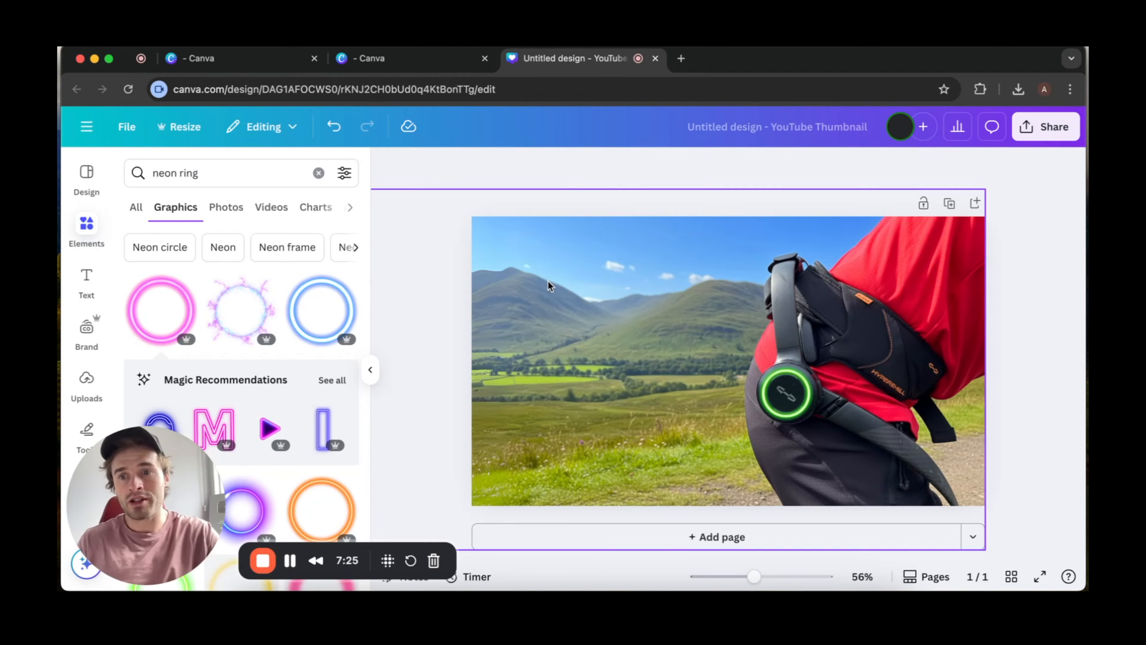
Review the adjustment settings available for the whole background photo, from colour to texture.
click(570, 244)
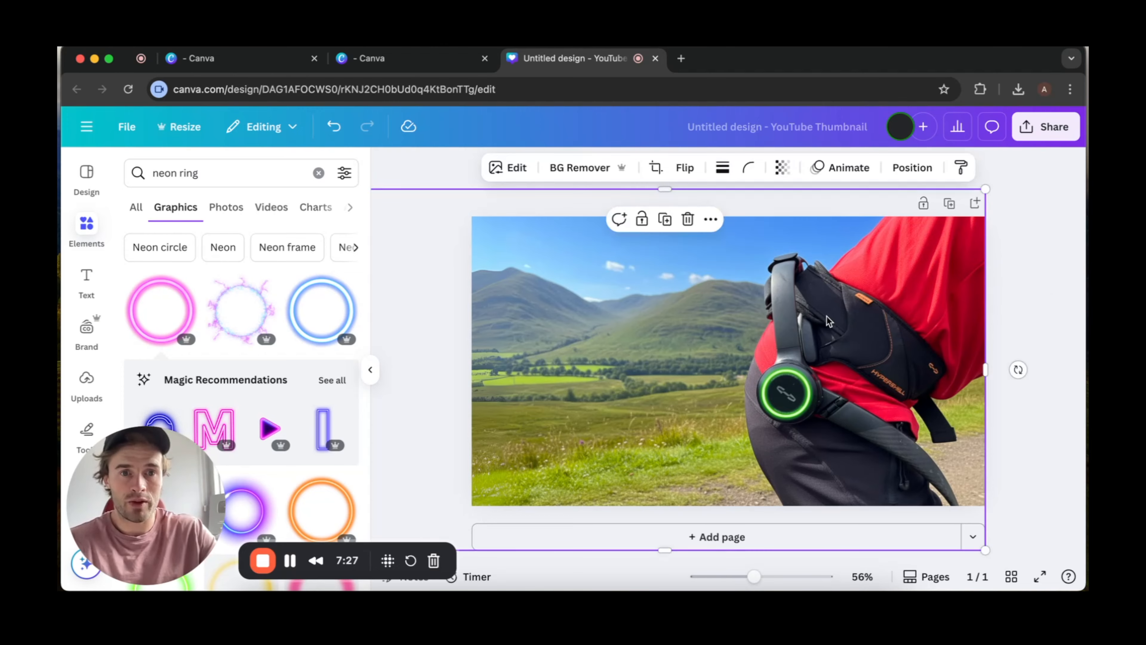
click(509, 167)
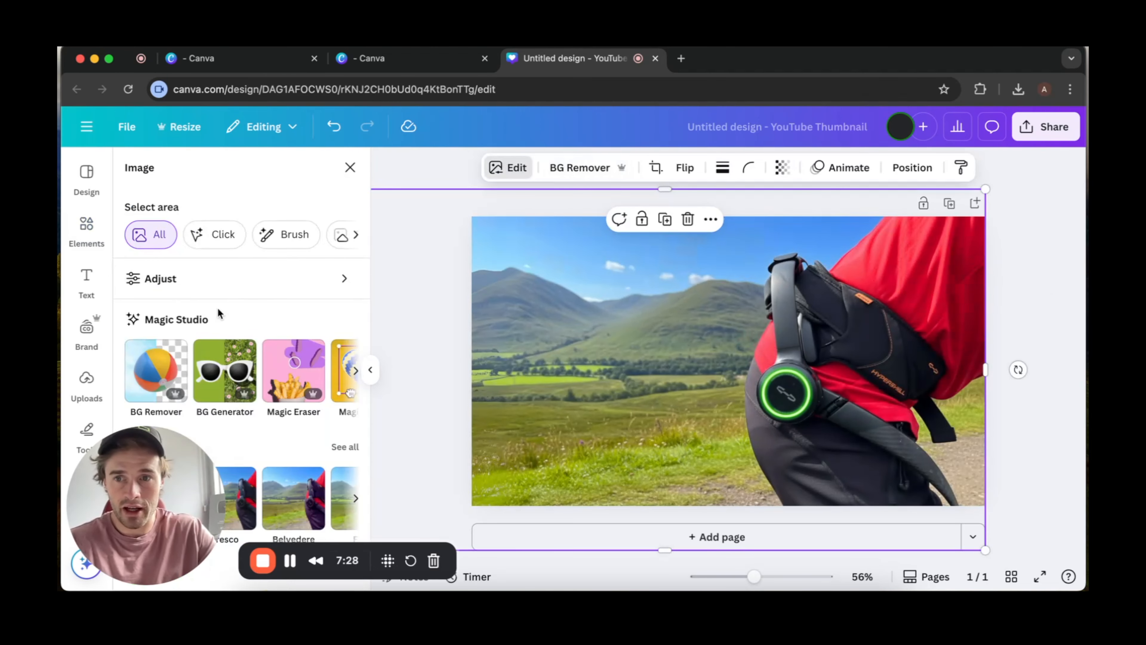
click(215, 285)
scroll(237, 373, down, 10)
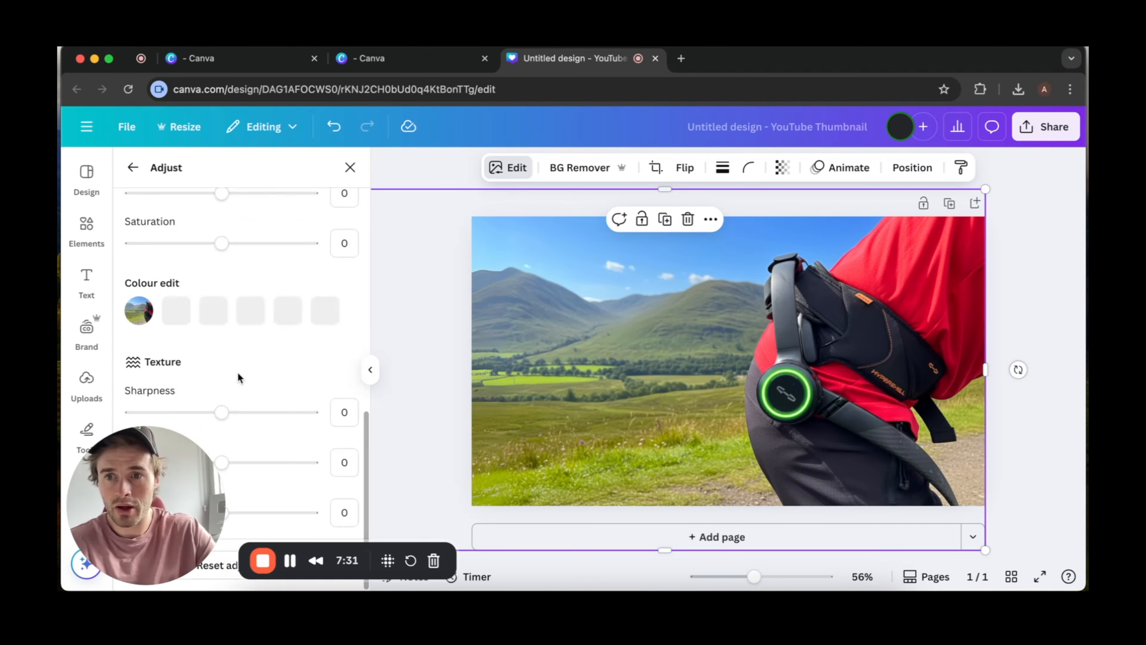
scroll(237, 373, up, 10)
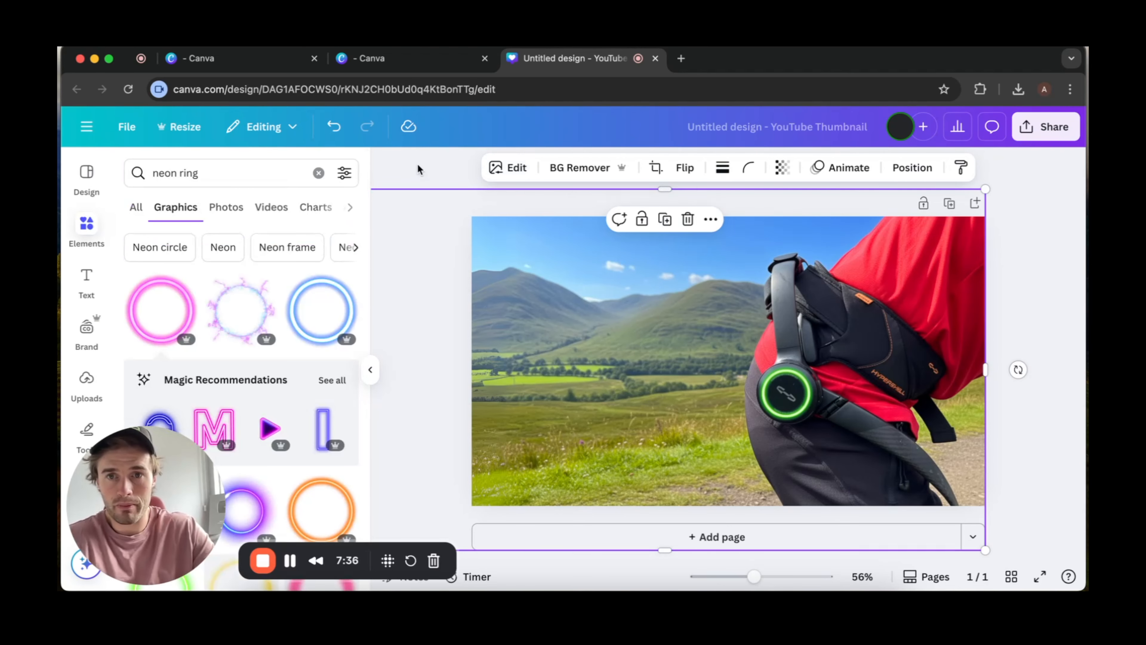
click(419, 171)
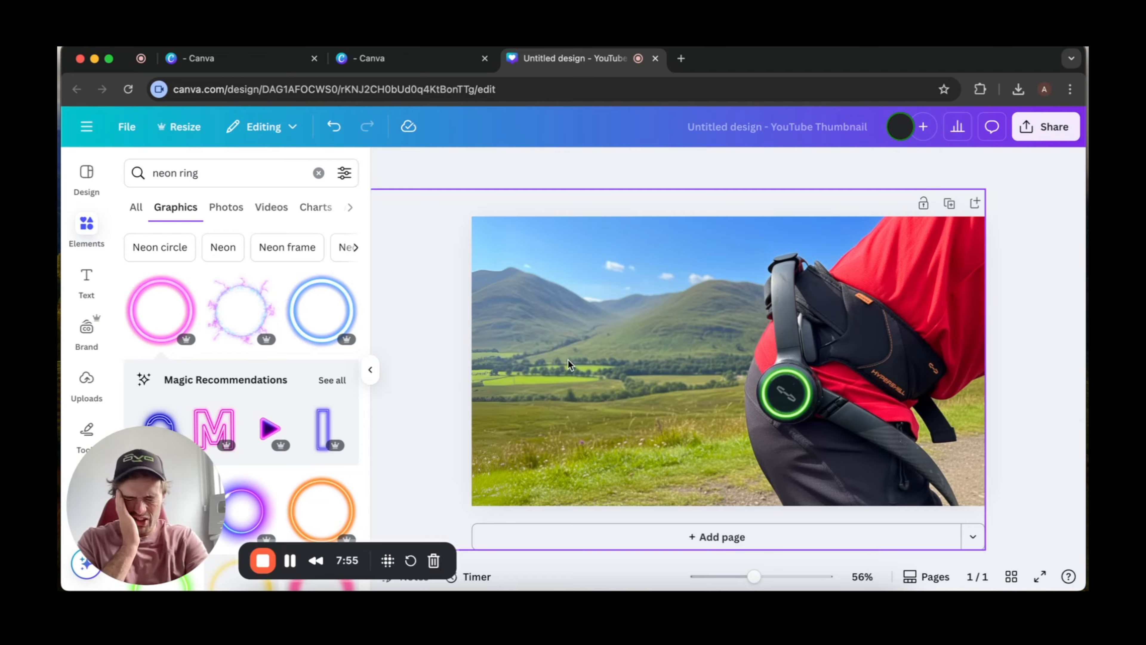
Add a heading text box and place it over the grass in the photo's lower left area.
click(78, 282)
click(207, 377)
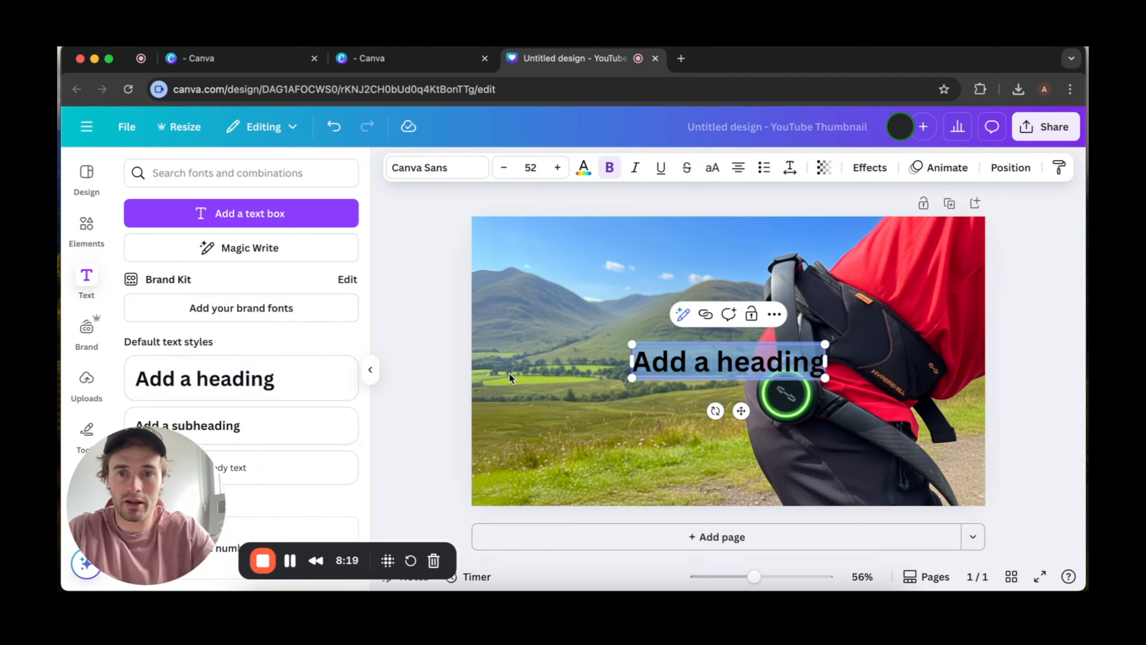
click(449, 394)
drag(665, 364, 534, 434)
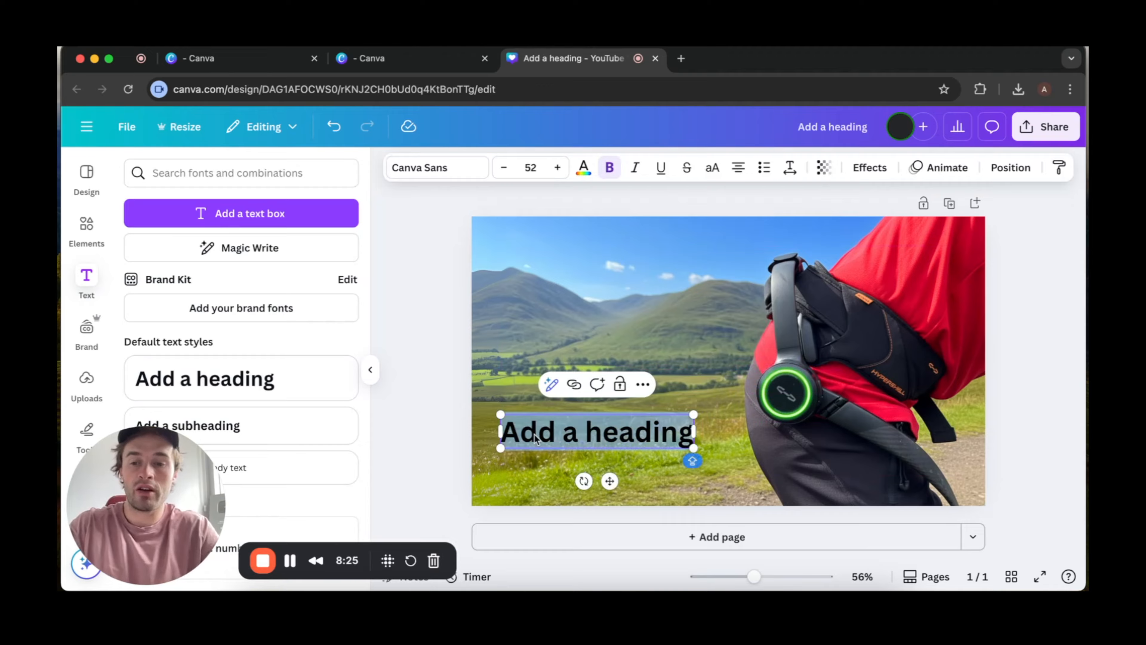
Replace the heading's placeholder text with "SUPERHUMAN" in capitals.
text(ROBOT LEGS)
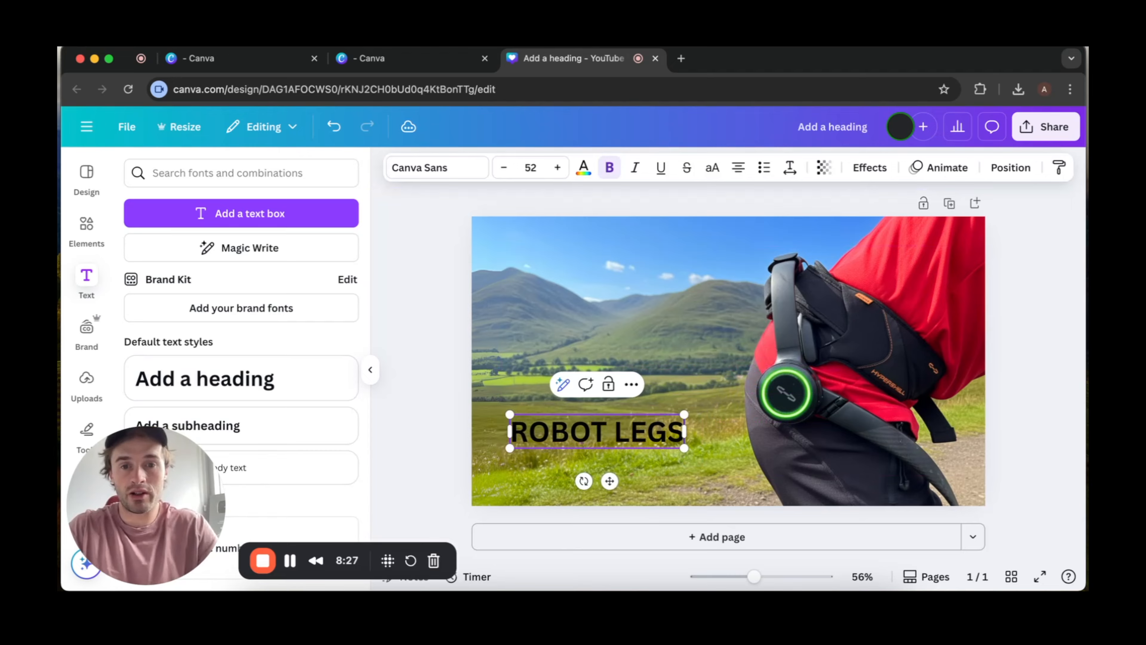
key(super+a)
text(SUPERHU)
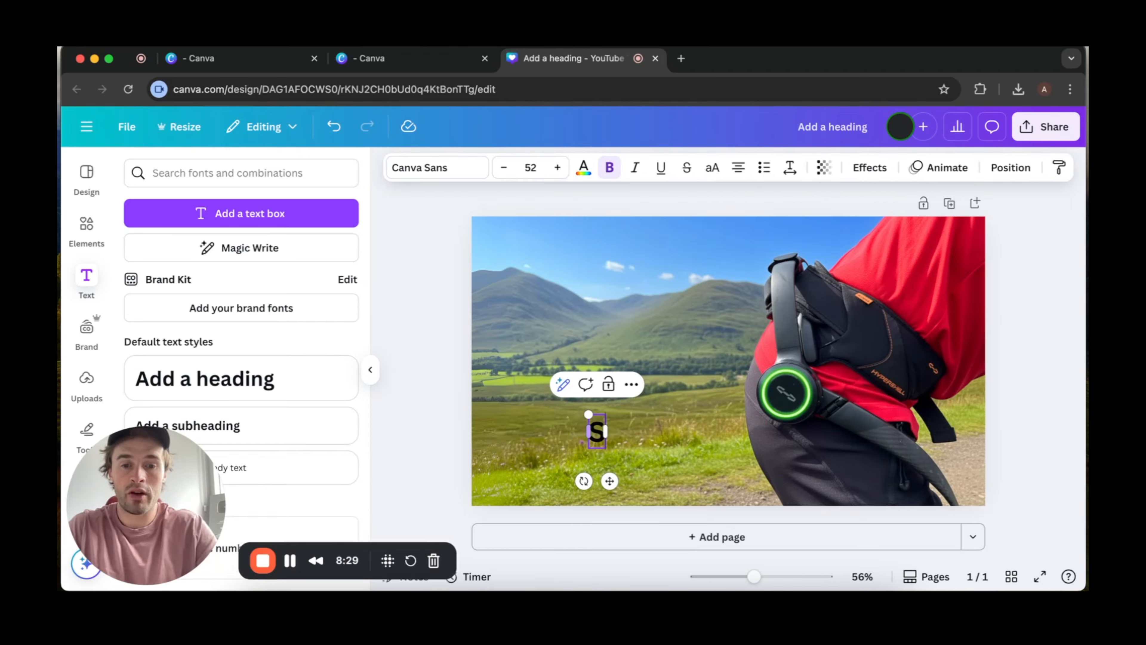
text(MAN LEGS)
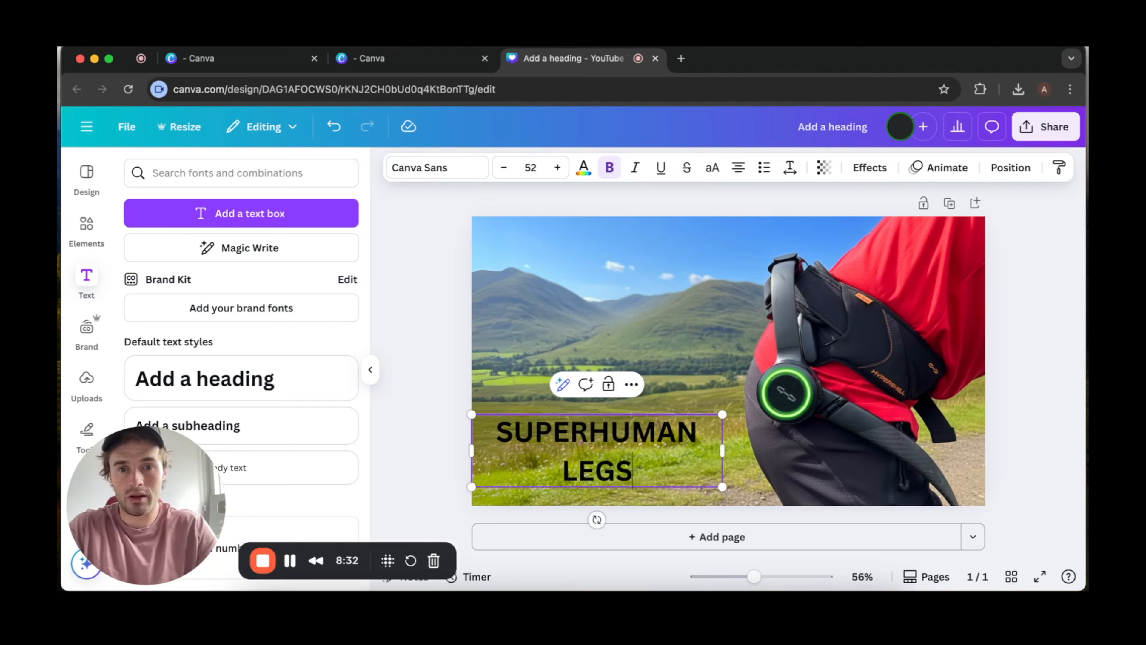
key(Caps_Lock)
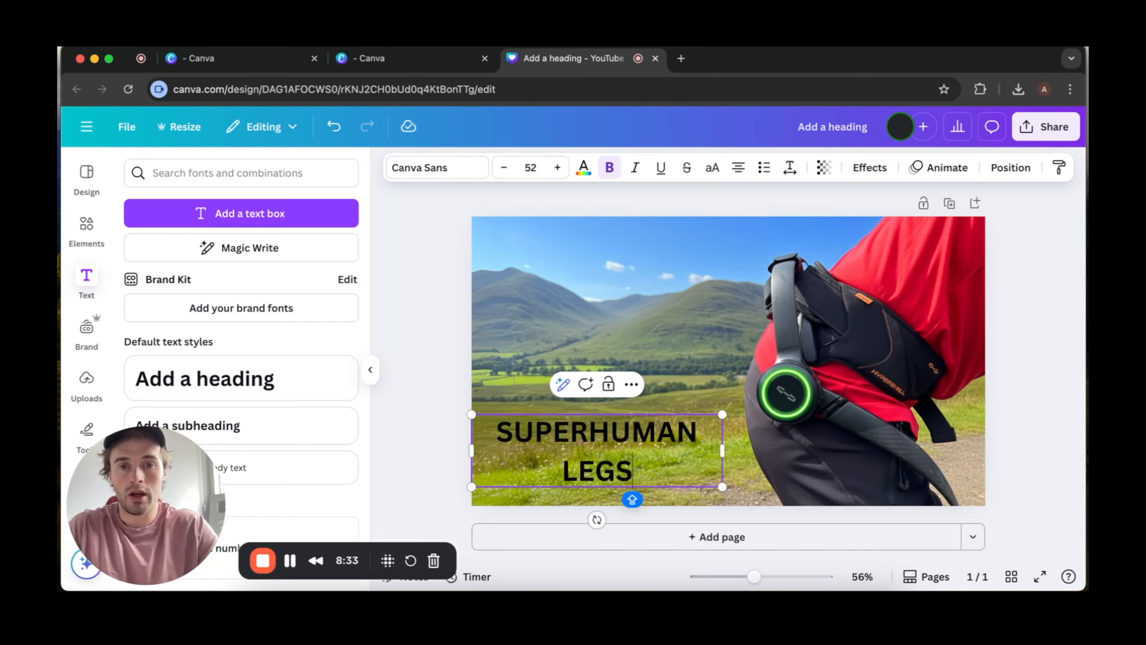
double_click(599, 477)
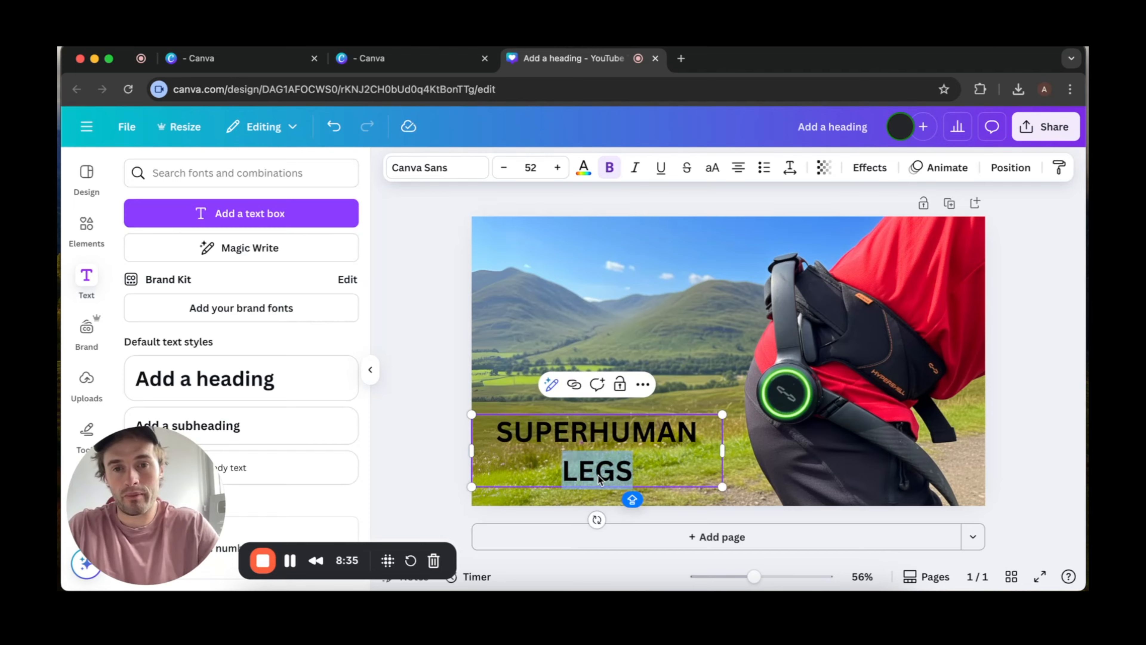
key(BackSpace)
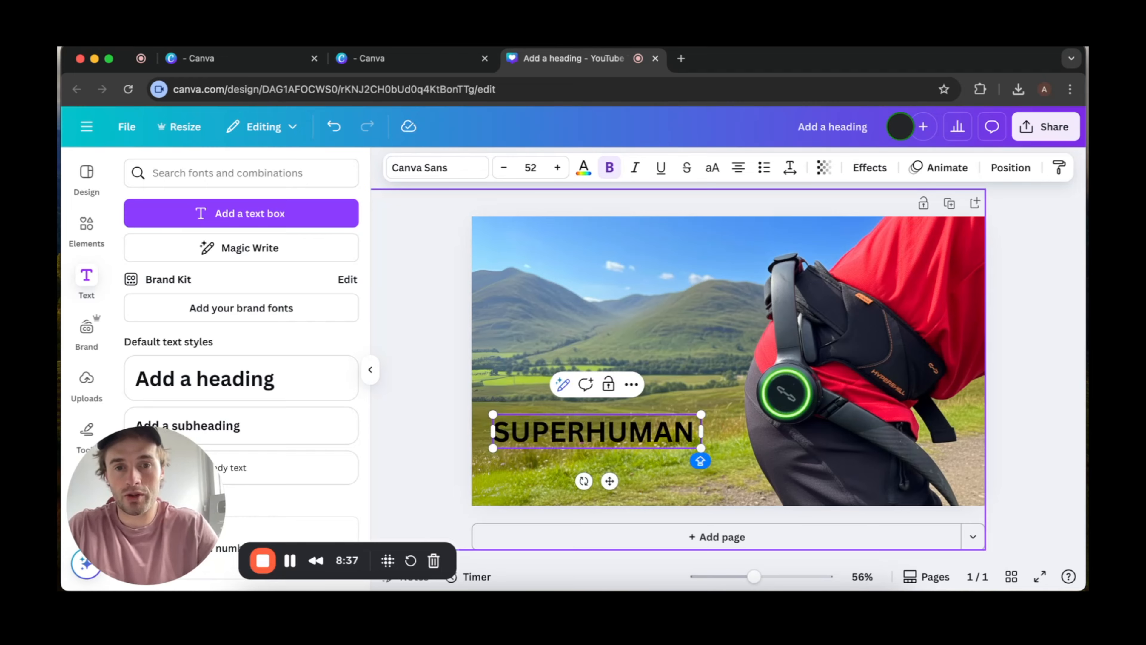
click(456, 393)
Duplicate the SUPERHUMAN heading and change the lower copy's text to "SPEED".
click(526, 441)
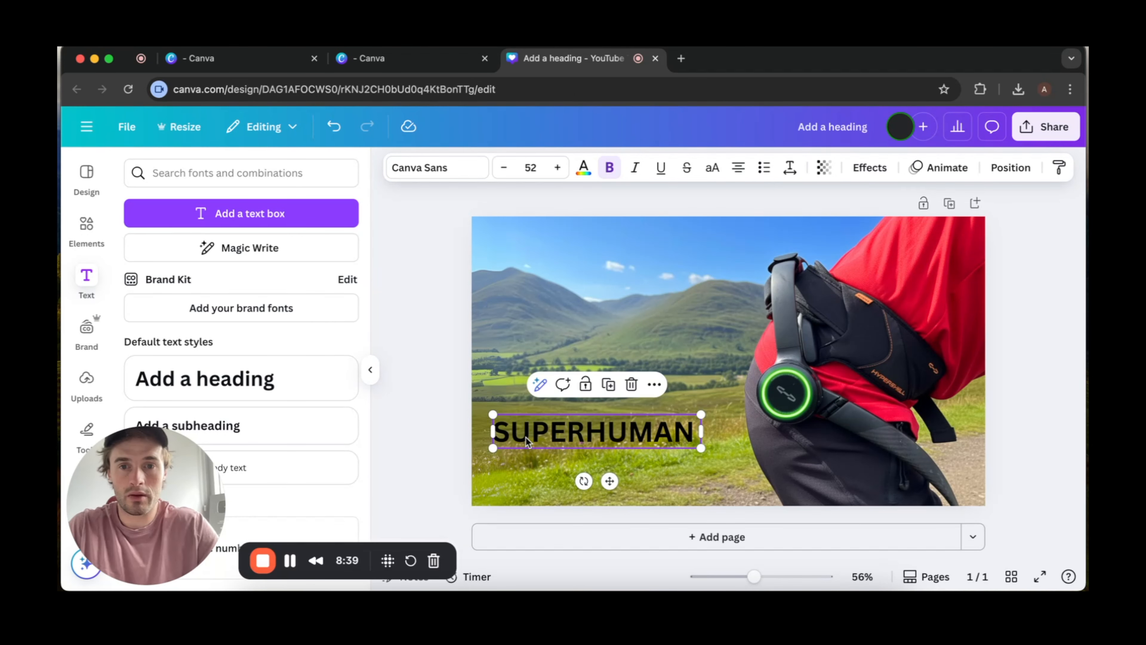
key(super+d)
double_click(535, 468)
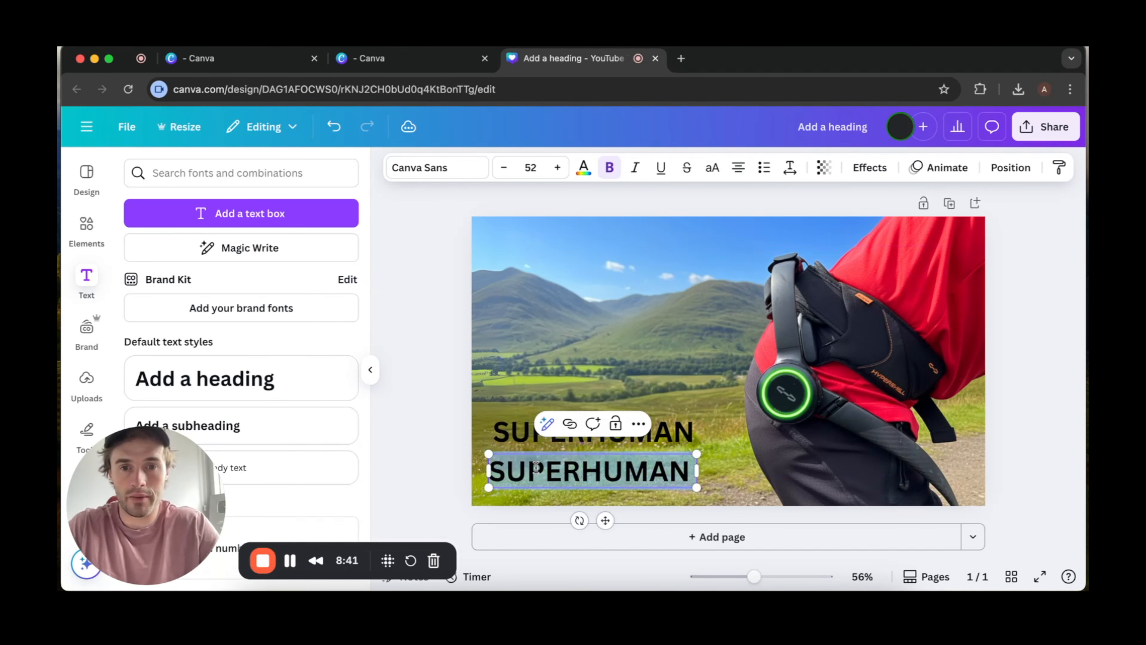
text(SPEED)
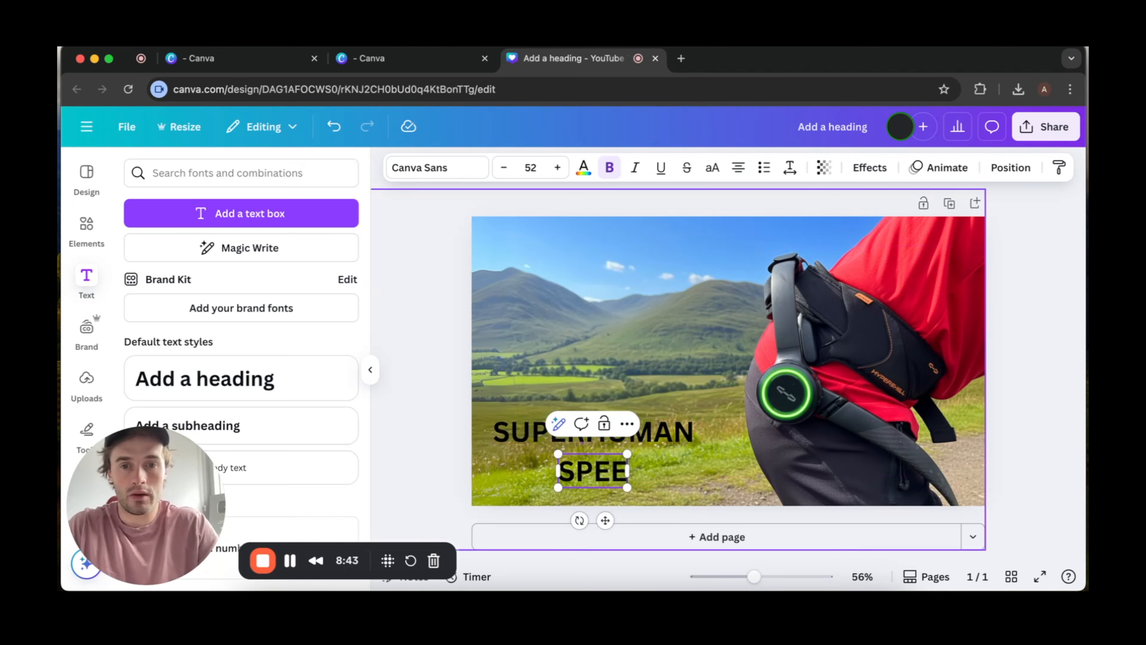
click(445, 437)
Enlarge SPEED to a font size of about 81.4 and centre it closely beneath SUPERHUMAN.
drag(589, 474, 501, 436)
drag(548, 468, 577, 467)
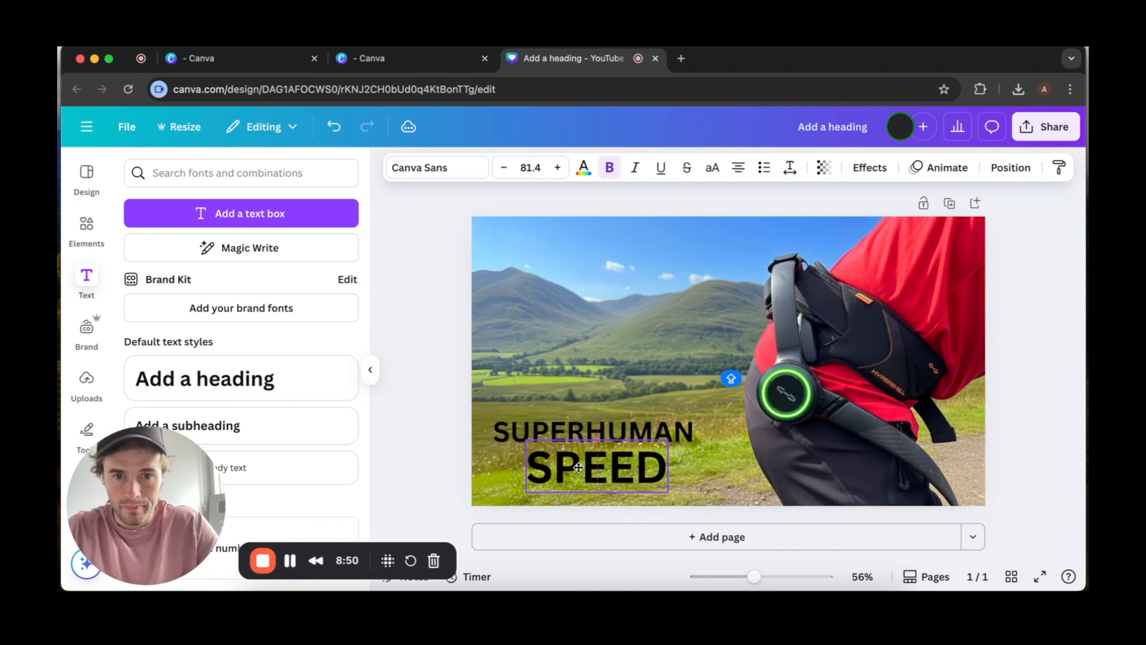
click(689, 430)
drag(689, 431, 685, 430)
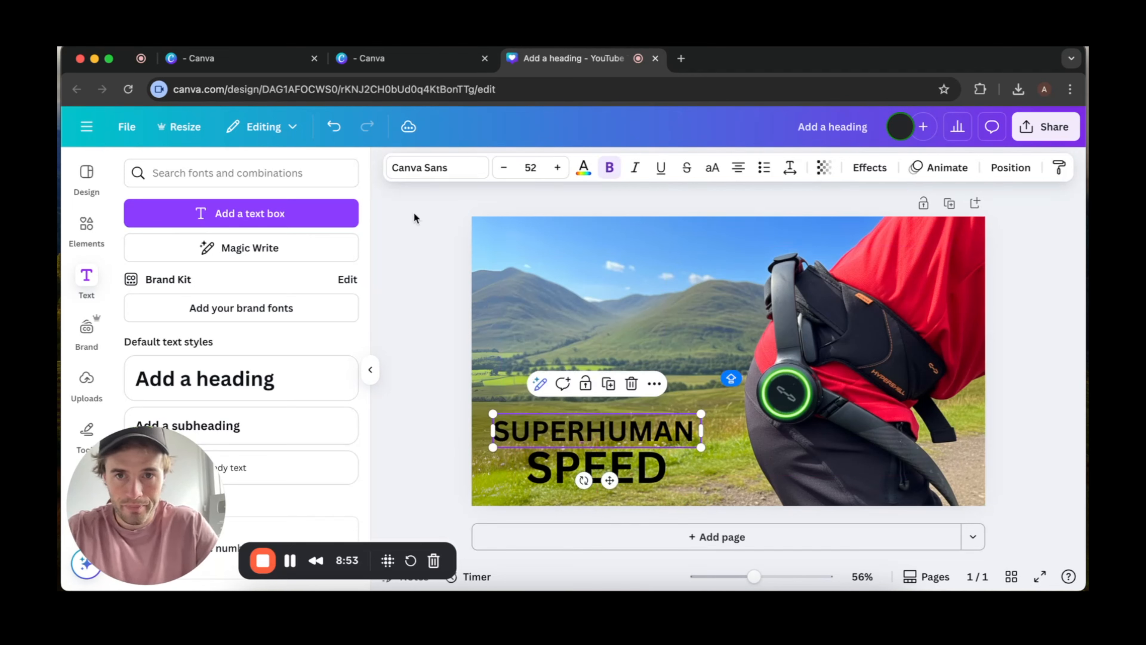
click(444, 168)
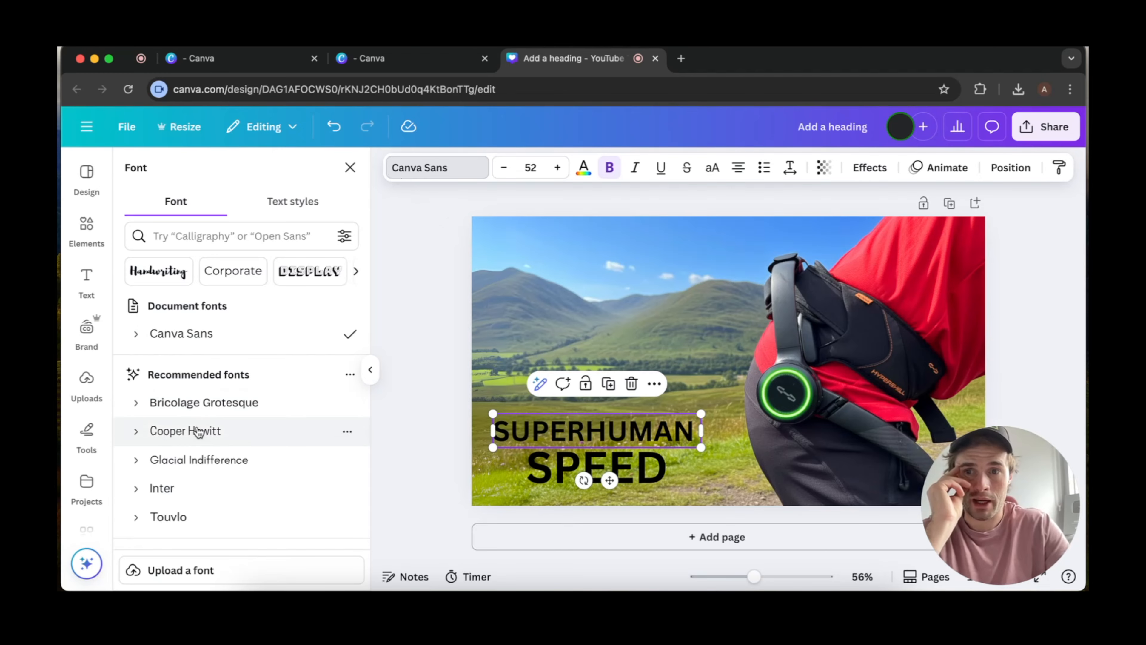
scroll(199, 436, down, 5)
scroll(196, 438, up, 5)
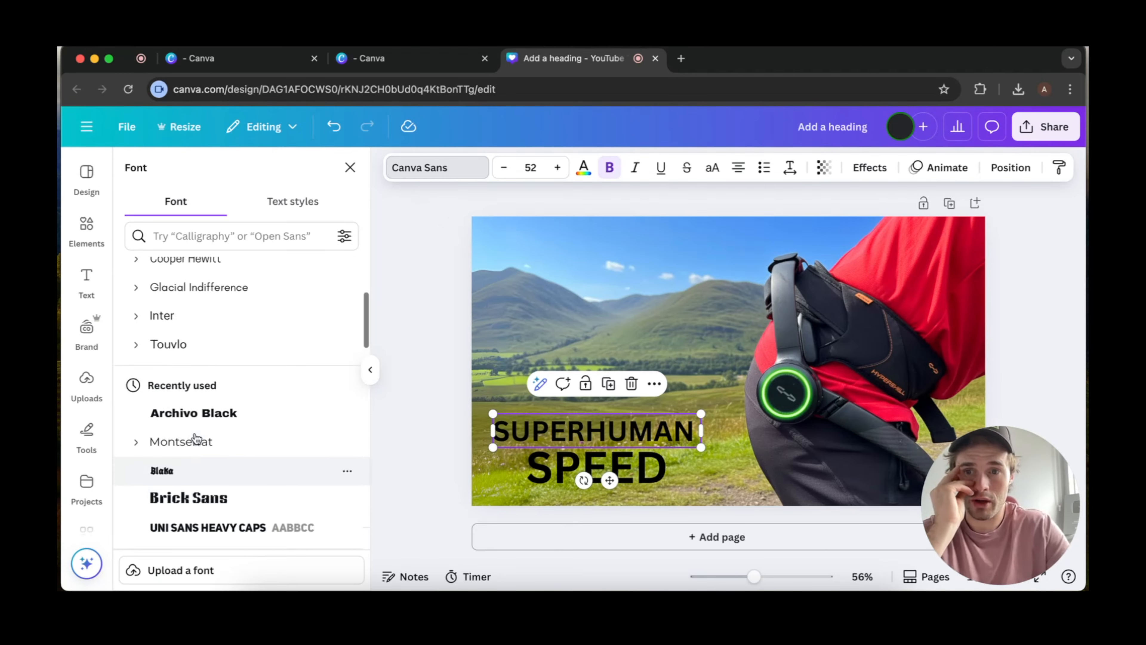
scroll(195, 437, down, 8)
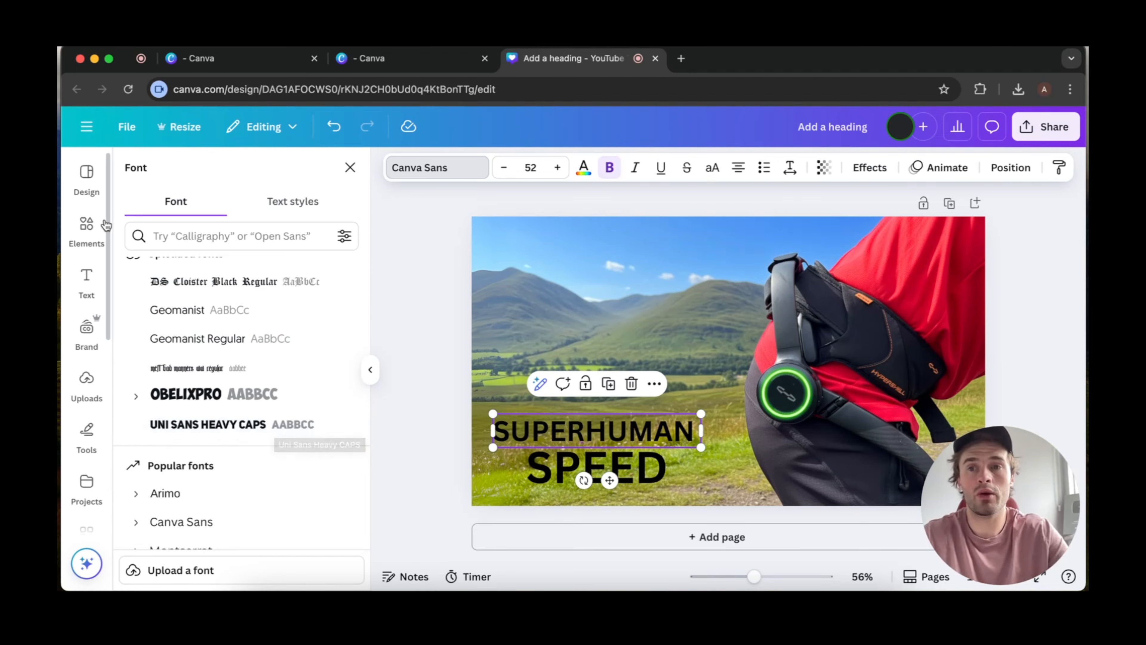
Add a second page and apply the Dark Modern Elegant Singer New Song YouTube thumbnail template to it.
click(86, 180)
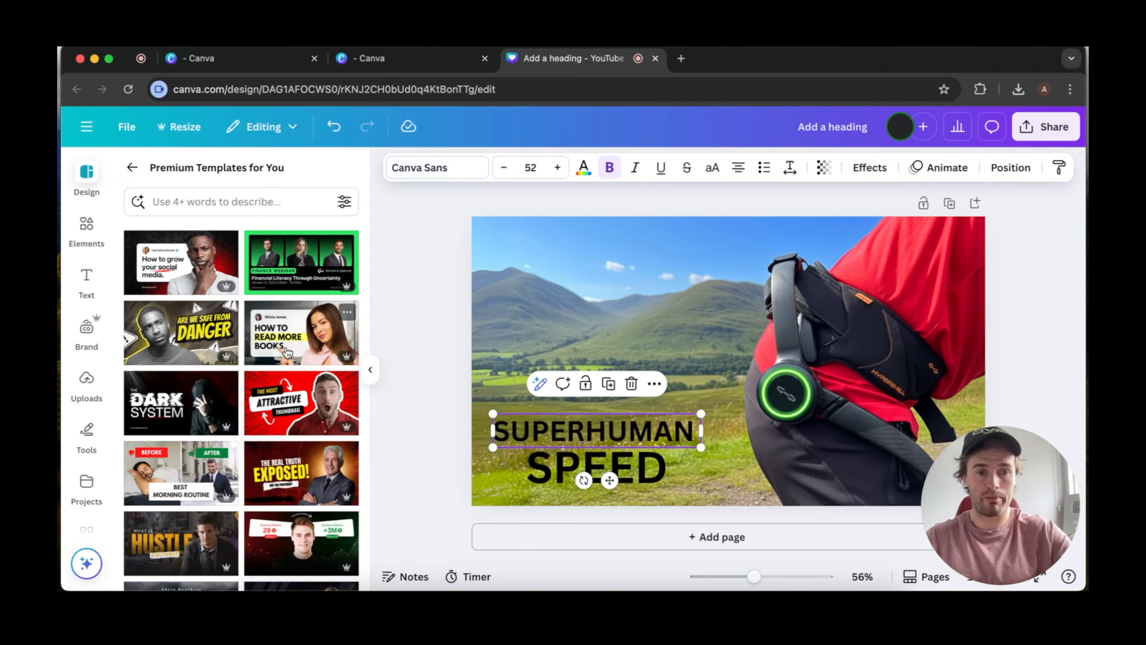
scroll(230, 488, down, 5)
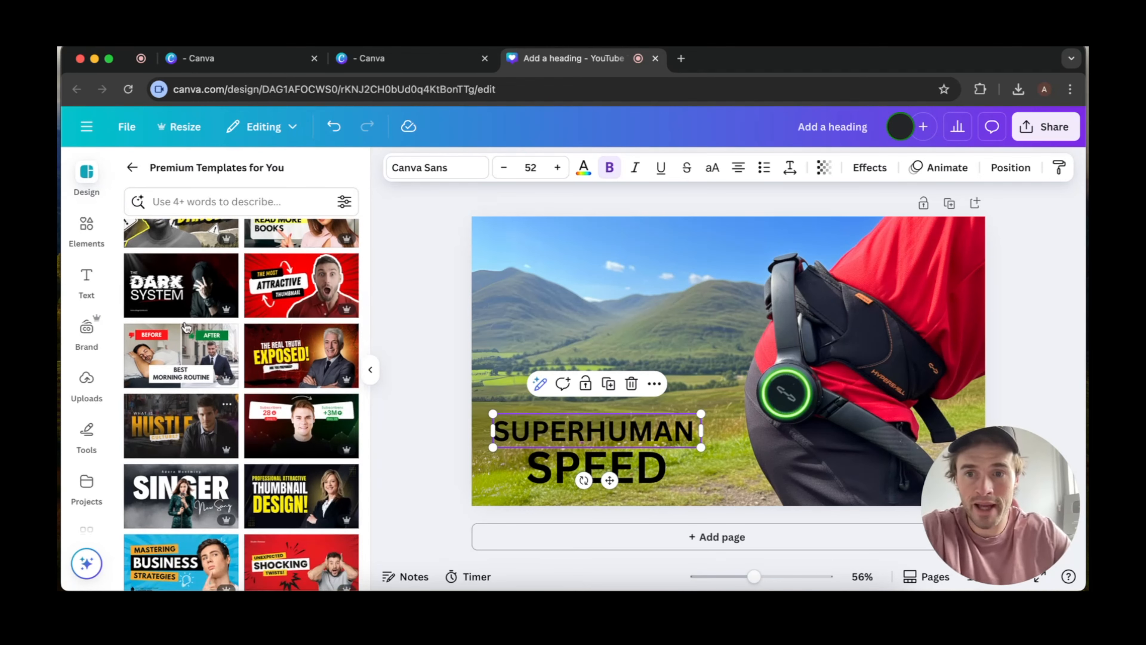
scroll(206, 375, down, 3)
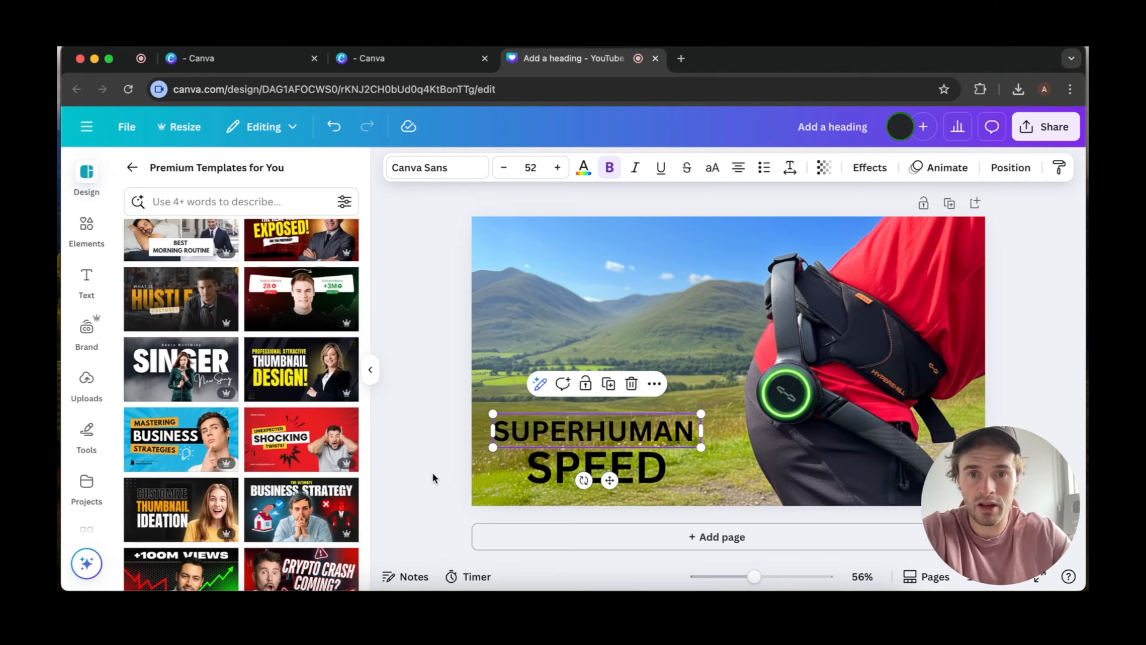
click(577, 540)
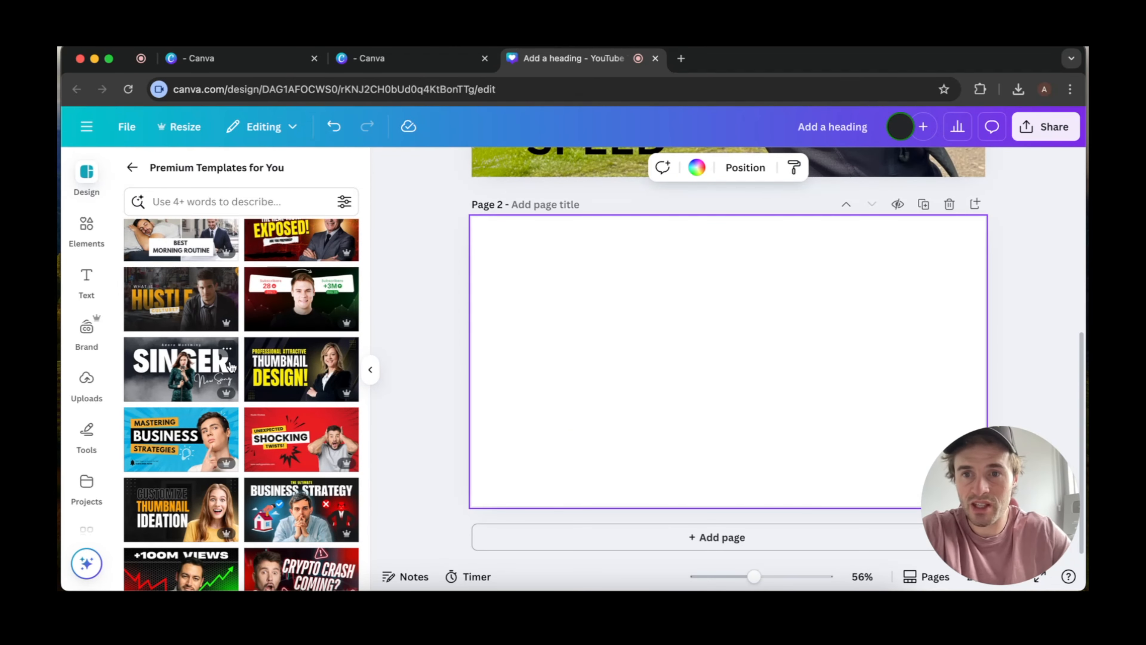
drag(176, 374, 578, 346)
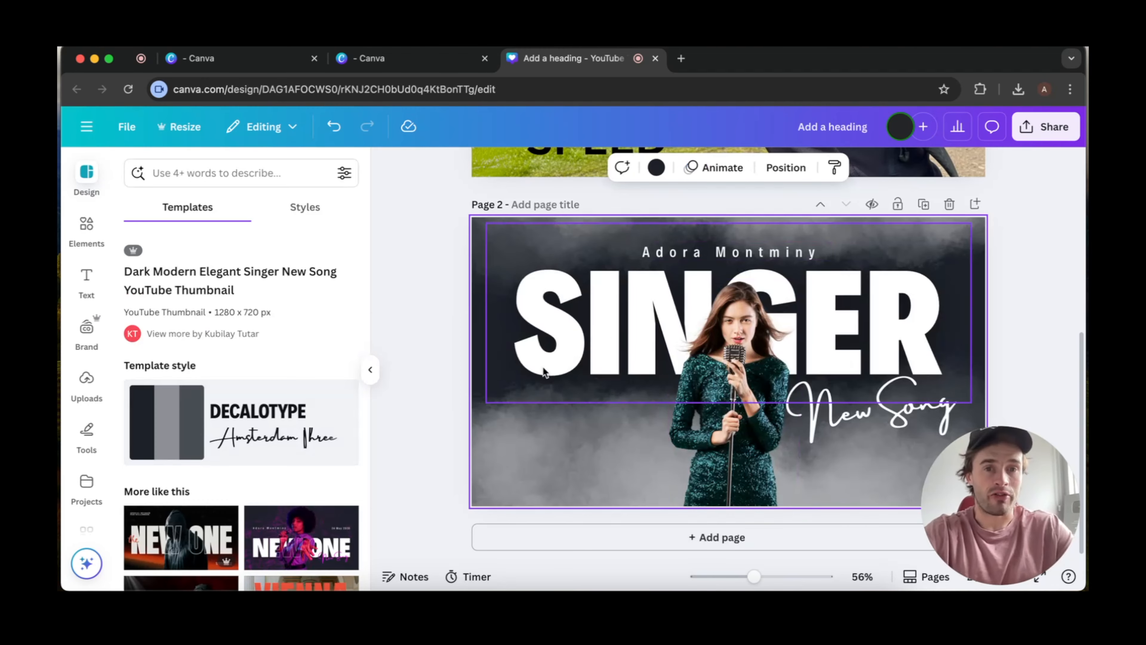
Copy the template's SINGER title from page 2 onto the headphones photo on page 1.
click(555, 326)
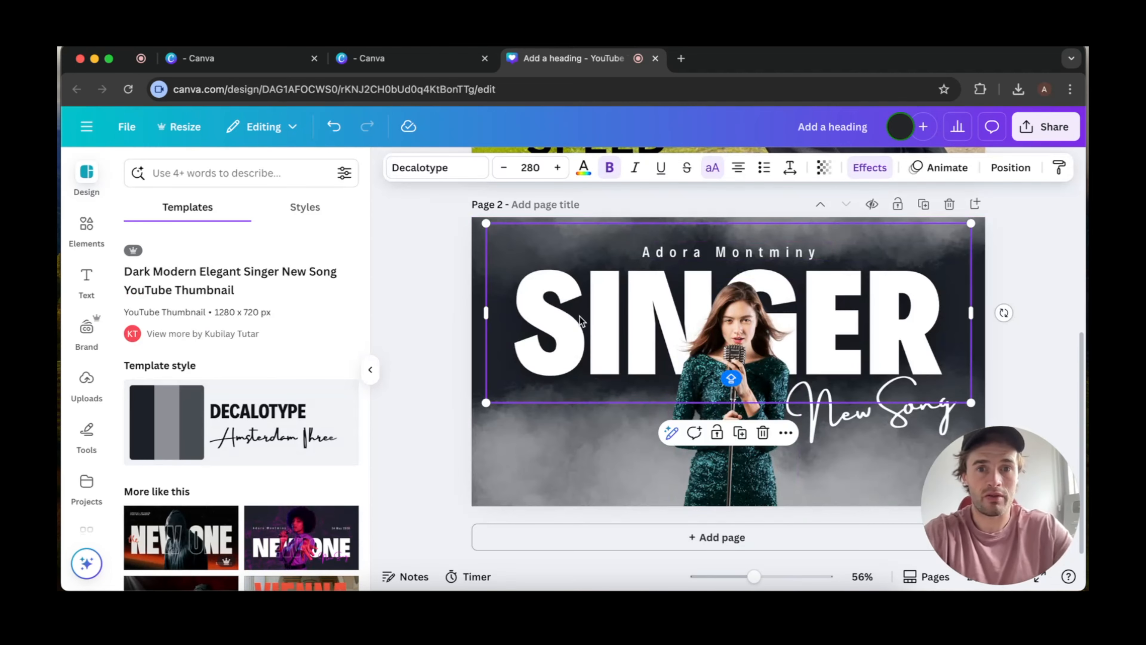
scroll(586, 328, up, 5)
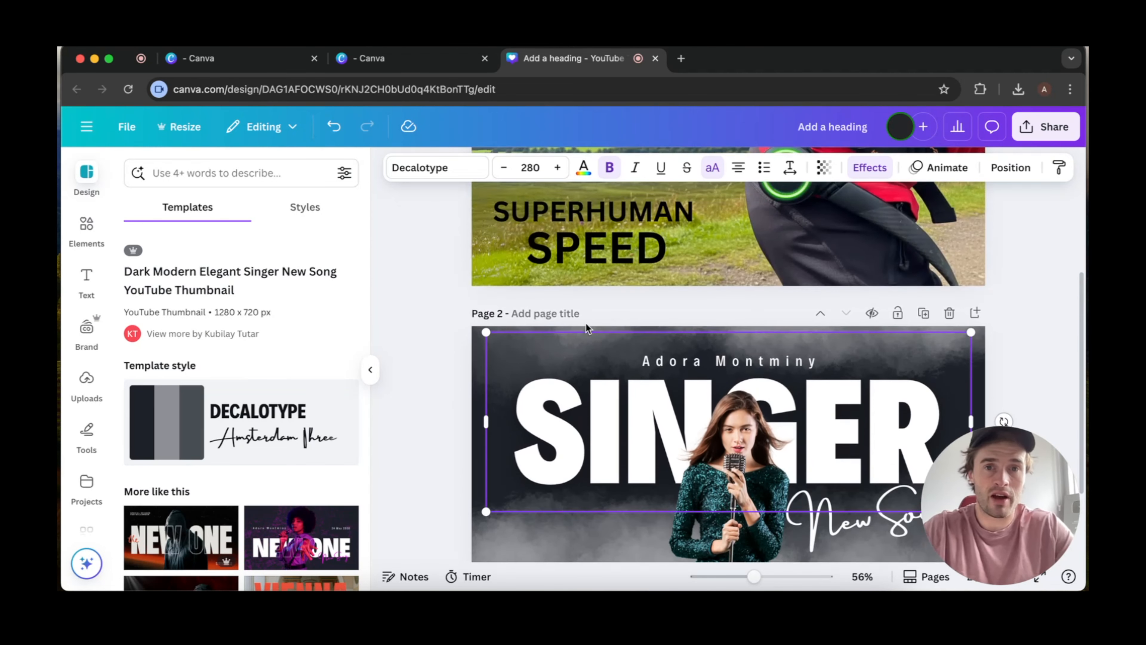
click(594, 252)
key(ctrl+v)
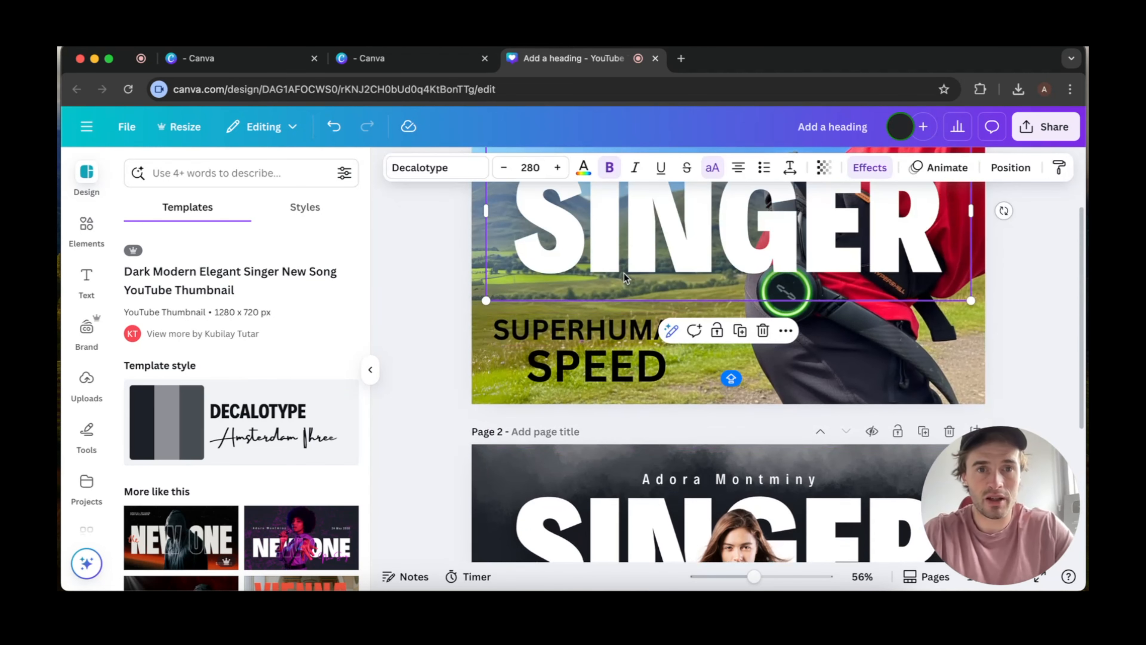
scroll(632, 316, up, 2)
drag(647, 344, 668, 348)
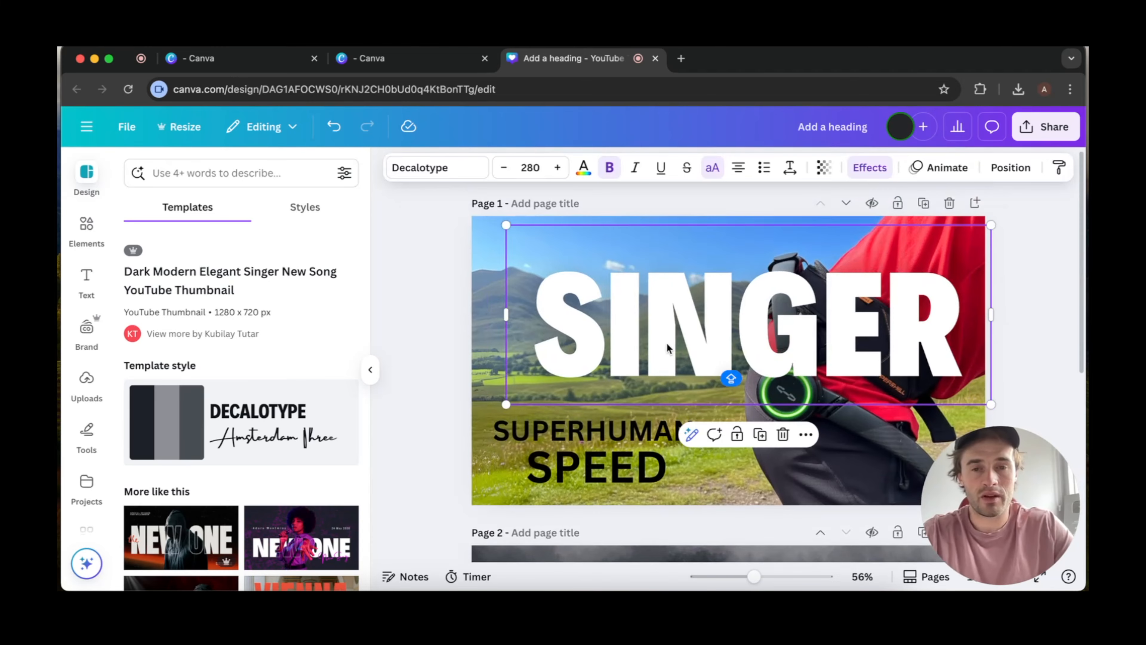
Replace the copied SINGER text with "SUPERHUMAN" and set its font size to 100.
double_click(618, 339)
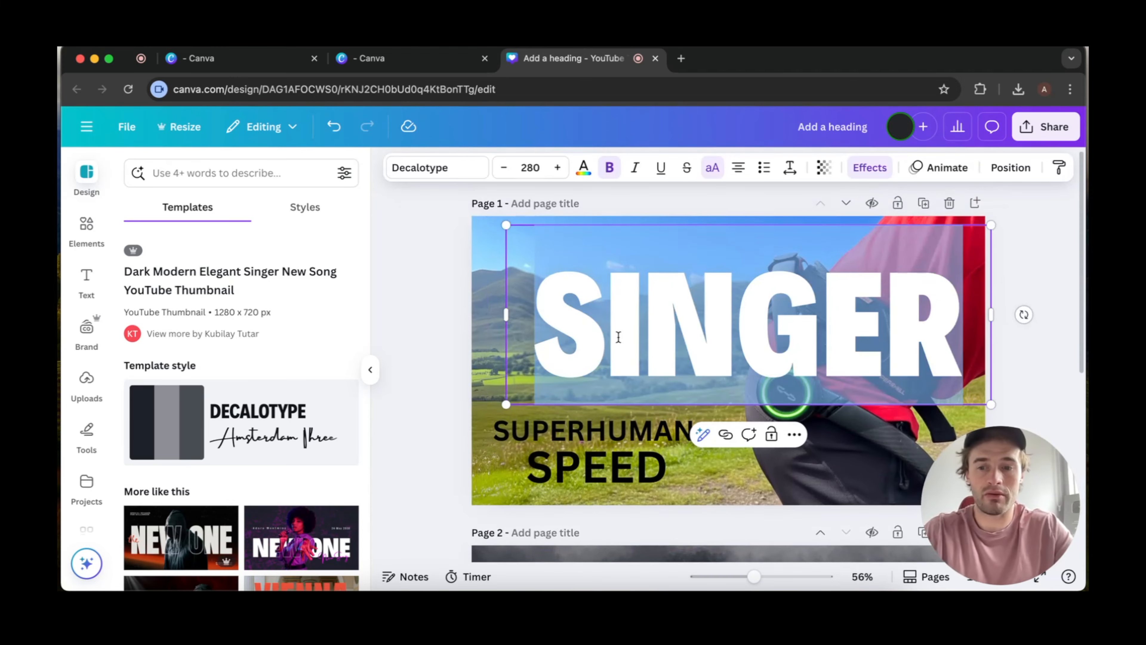
text(SUPERHUAM)
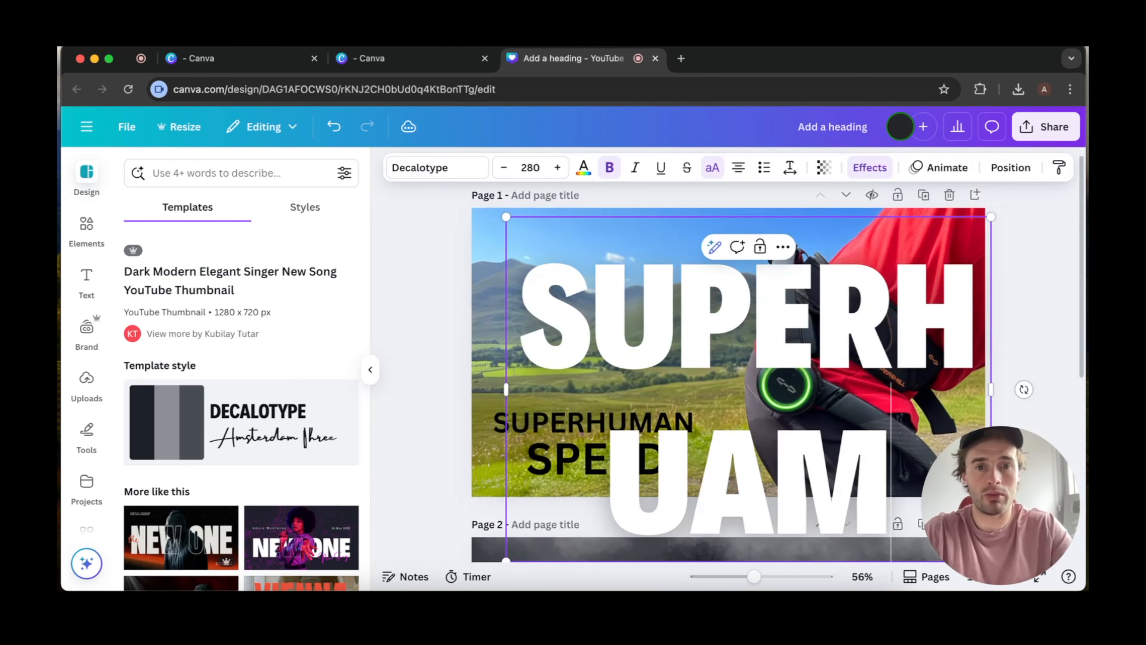
key(BackSpace)
key(BackSpace)
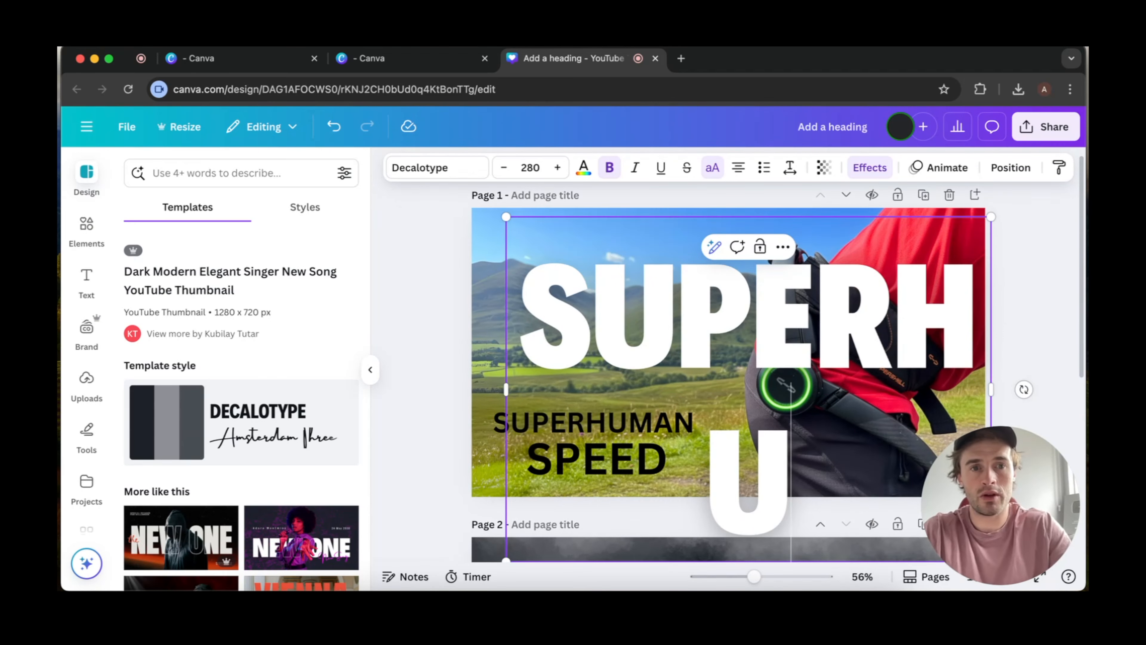
text(MAN)
click(519, 165)
text(1)
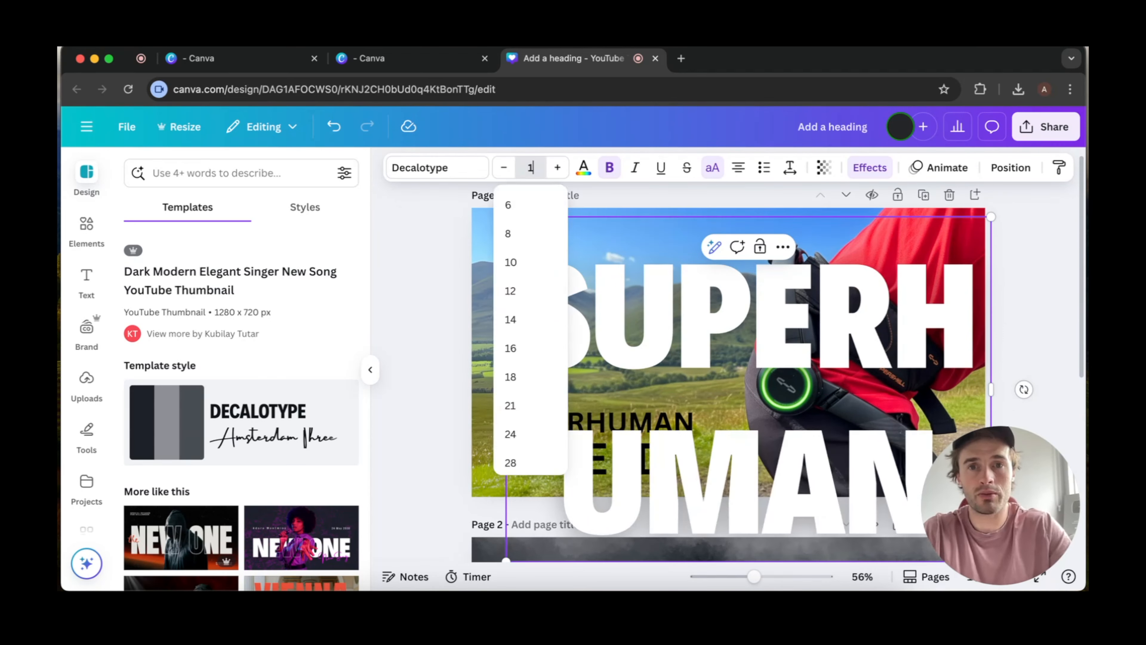
text(00)
key(Return)
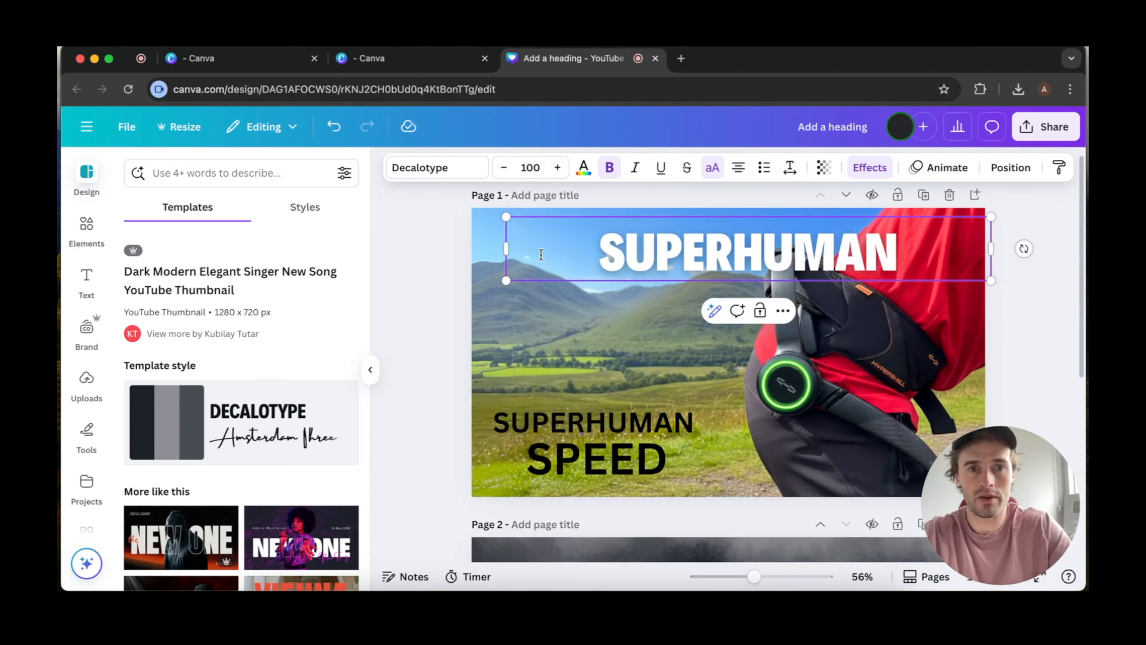
Move the white SUPERHUMAN title just above the black headings and delete the black SUPERHUMAN and SPEED headings.
drag(569, 249, 531, 367)
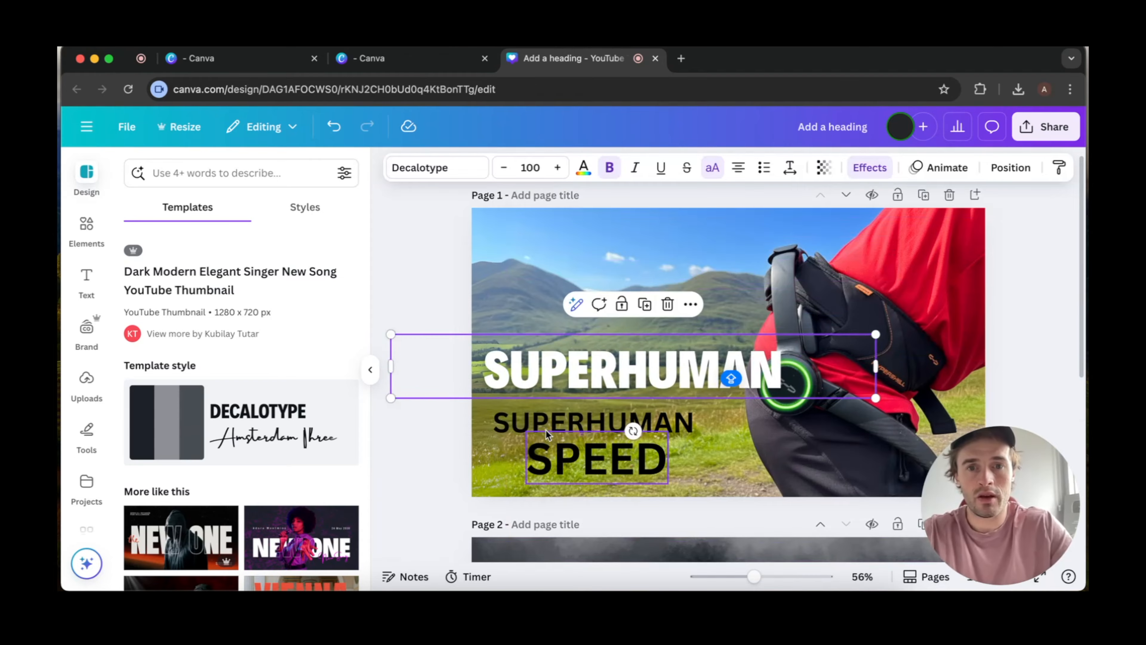
drag(411, 423, 555, 461)
key(Delete)
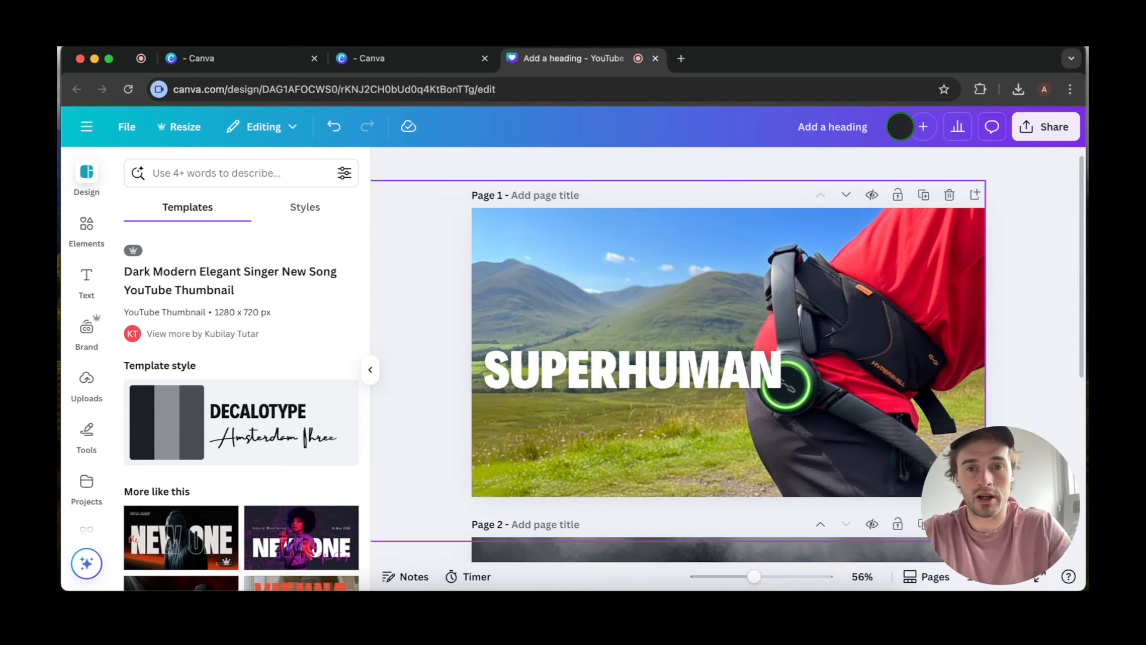
Duplicate the white SUPERHUMAN title, place the copy near the photo's lower edge and change its text to "SPEED".
click(599, 381)
key(super+d)
drag(602, 384, 598, 473)
double_click(598, 473)
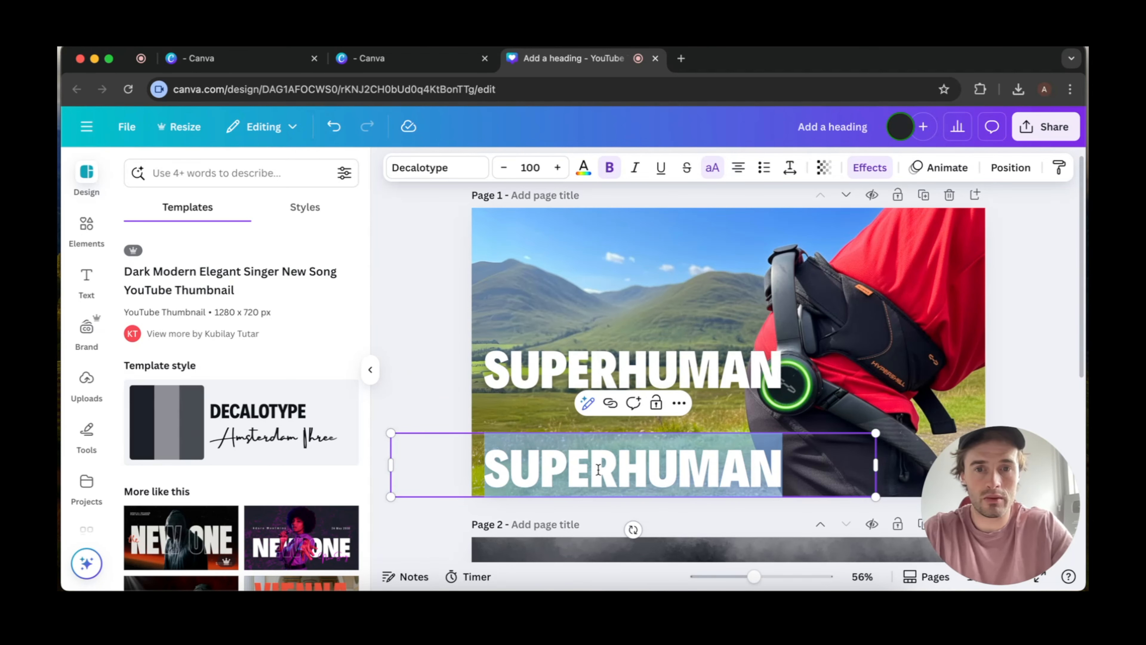
text(SPEED)
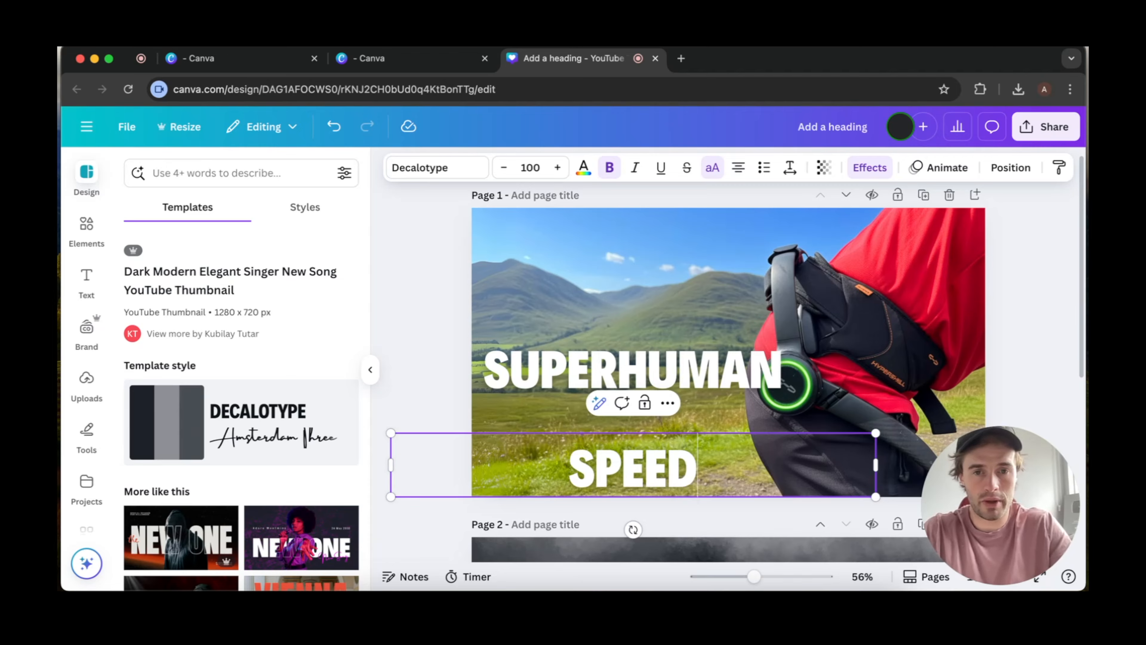
key(Return)
key(BackSpace)
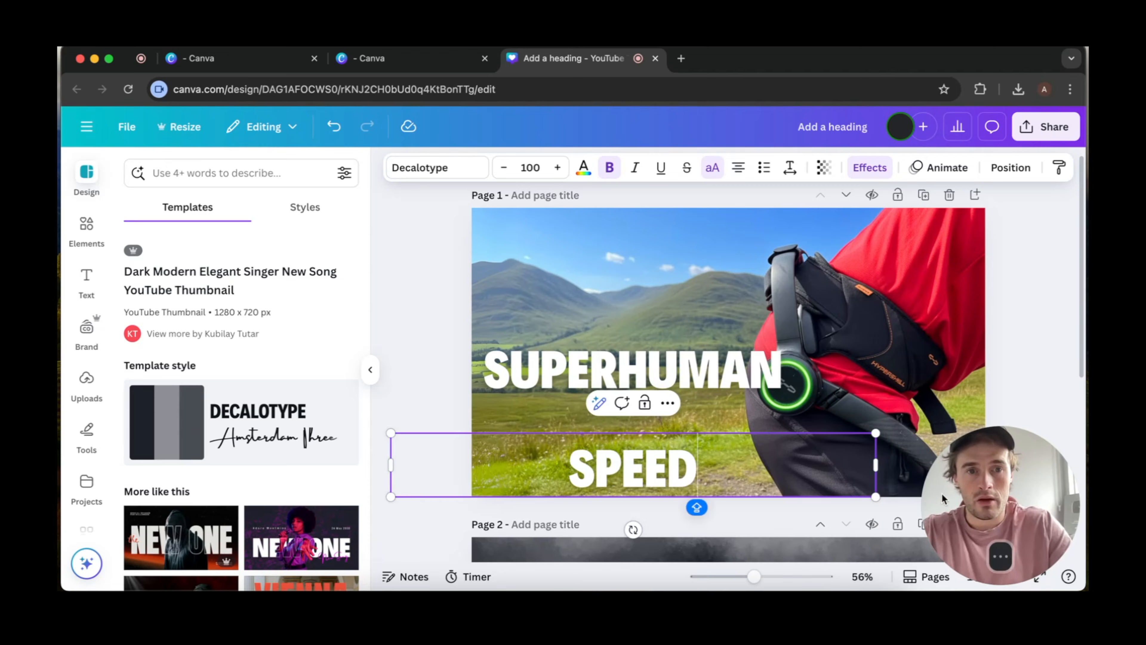
Narrow the SPEED text box to fit its word and reposition it over the grass beneath SUPERHUMAN.
drag(876, 465, 579, 463)
click(441, 322)
drag(495, 458, 605, 458)
Narrow the SUPERHUMAN text box, scale it down to a font size of about 84 and place it just above SPEED.
click(621, 361)
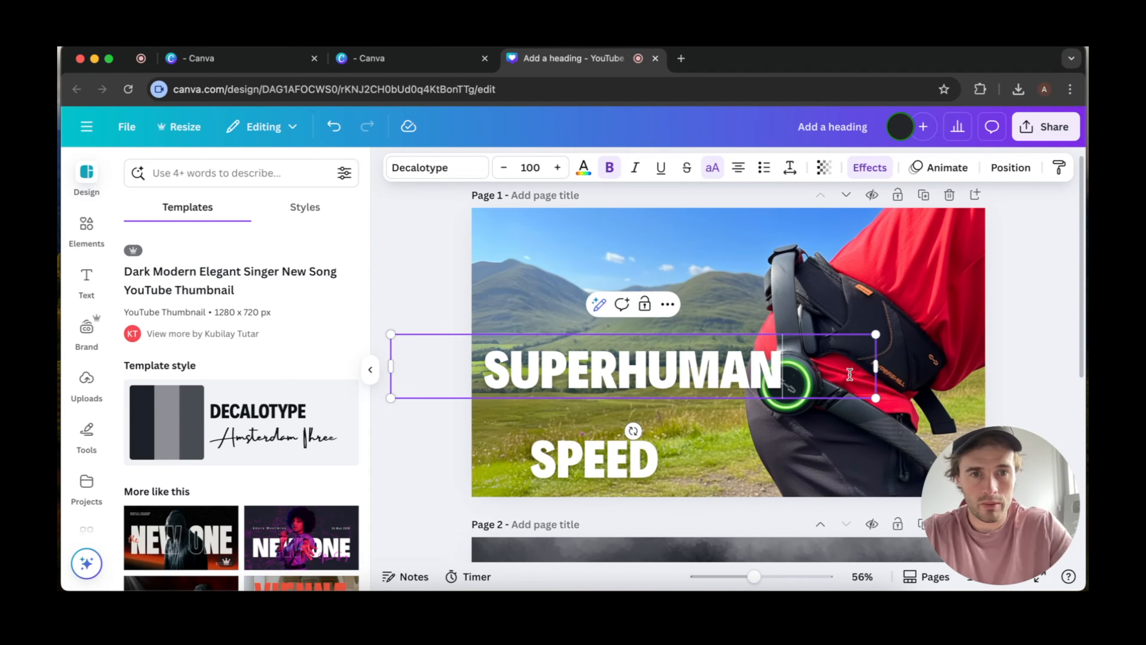
drag(875, 366, 736, 369)
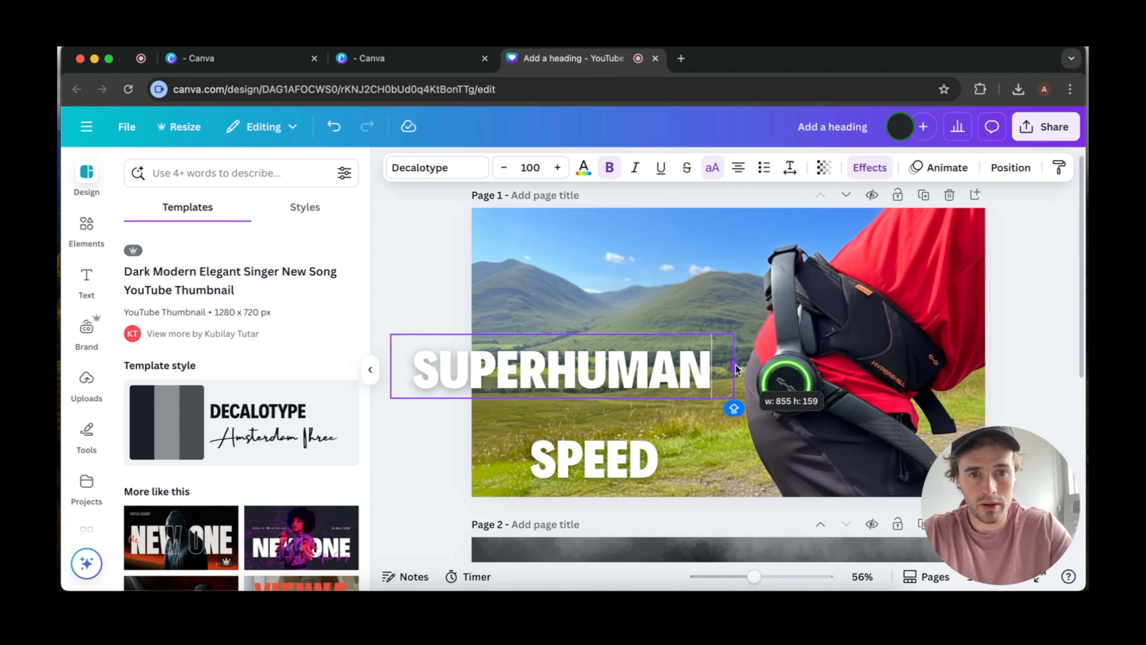
drag(539, 389, 641, 411)
drag(814, 420, 763, 410)
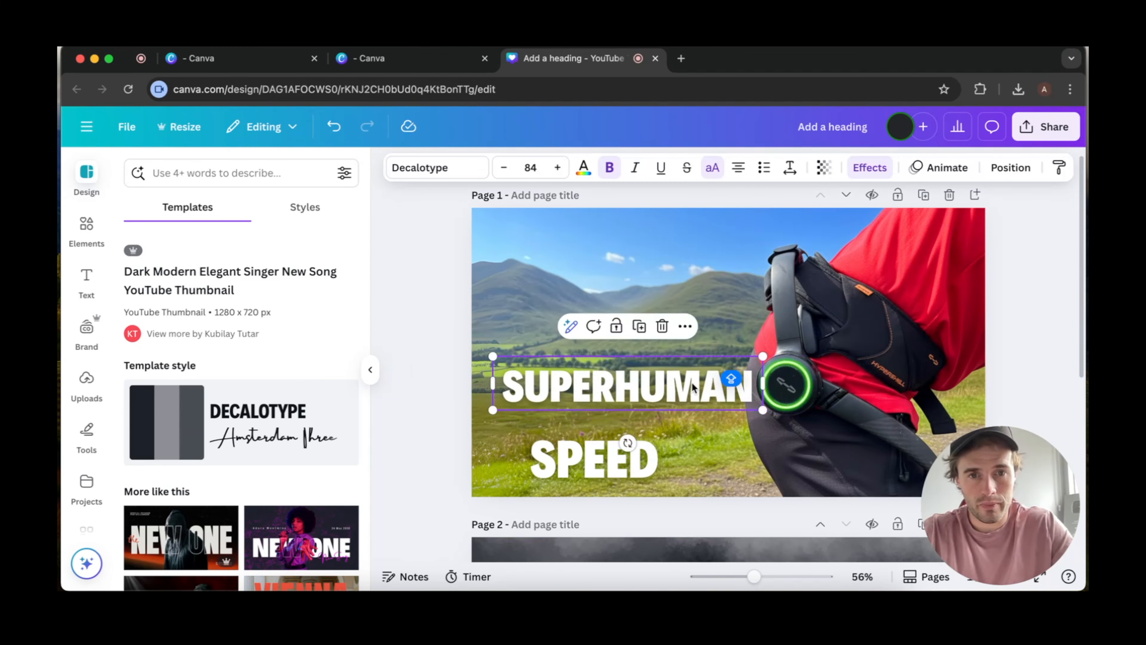
drag(694, 387, 673, 406)
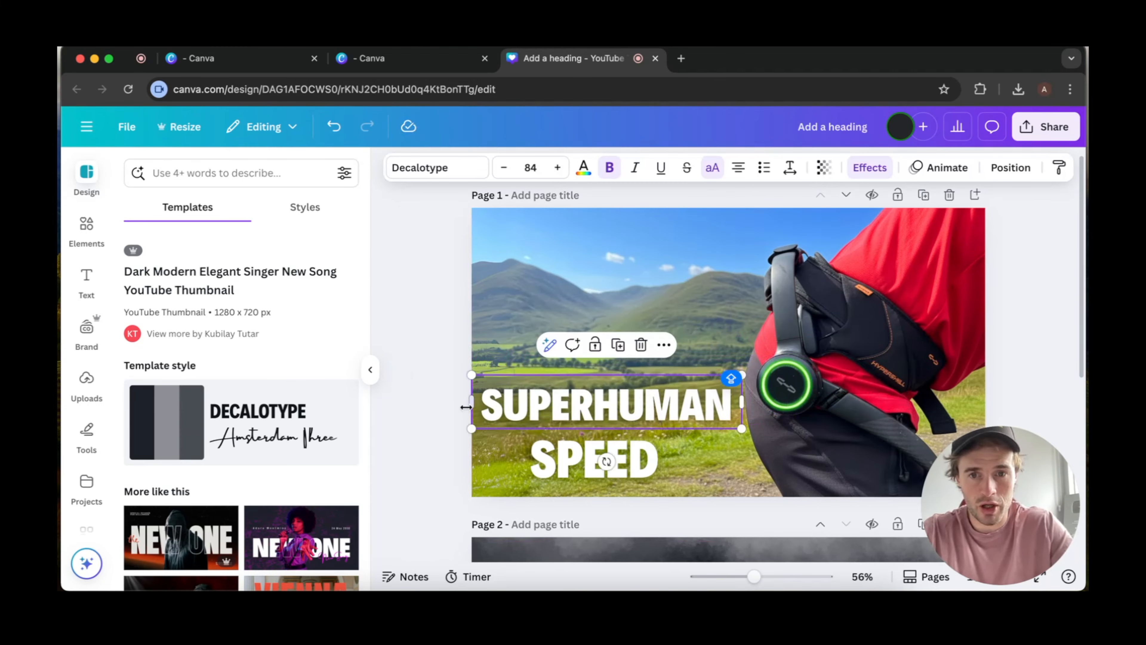
Shrink SUPERHUMAN to a font size of about 70.6, enlarge SPEED to about 106 and centre SPEED closely beneath it.
drag(739, 431, 670, 409)
drag(632, 469, 632, 459)
drag(690, 412, 695, 409)
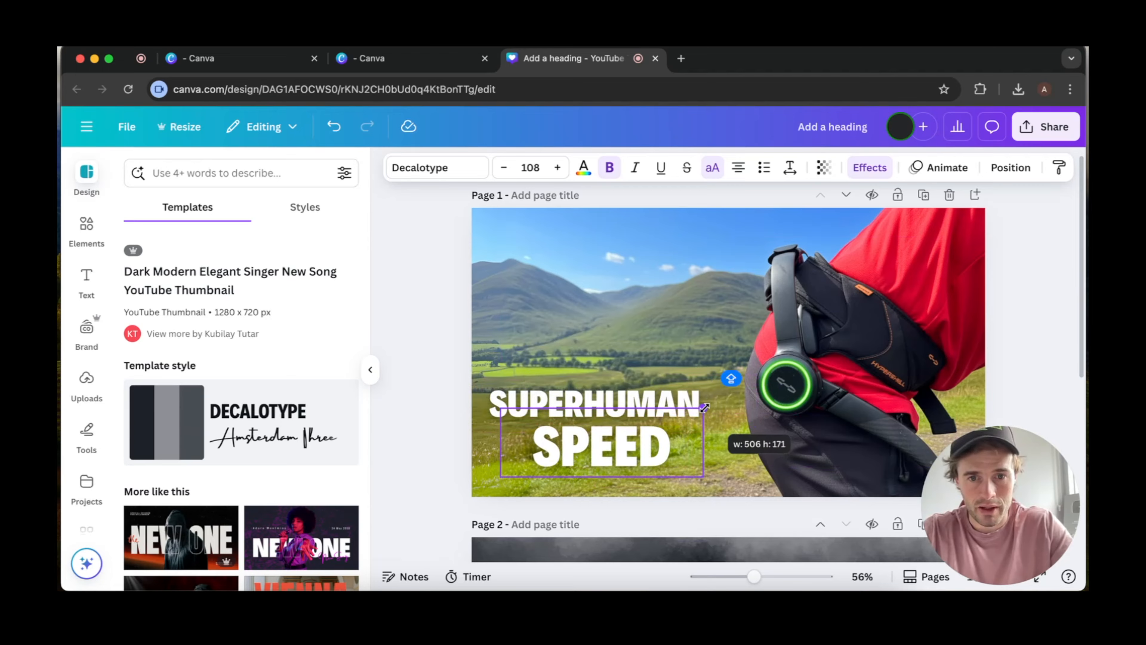
drag(659, 449, 655, 446)
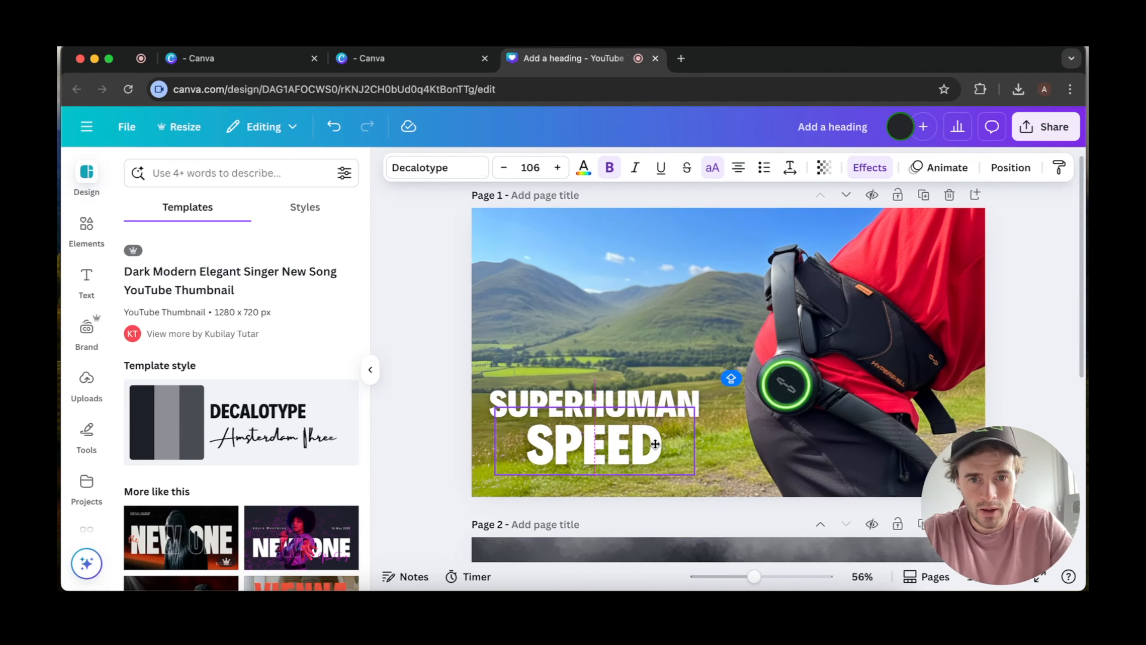
click(412, 371)
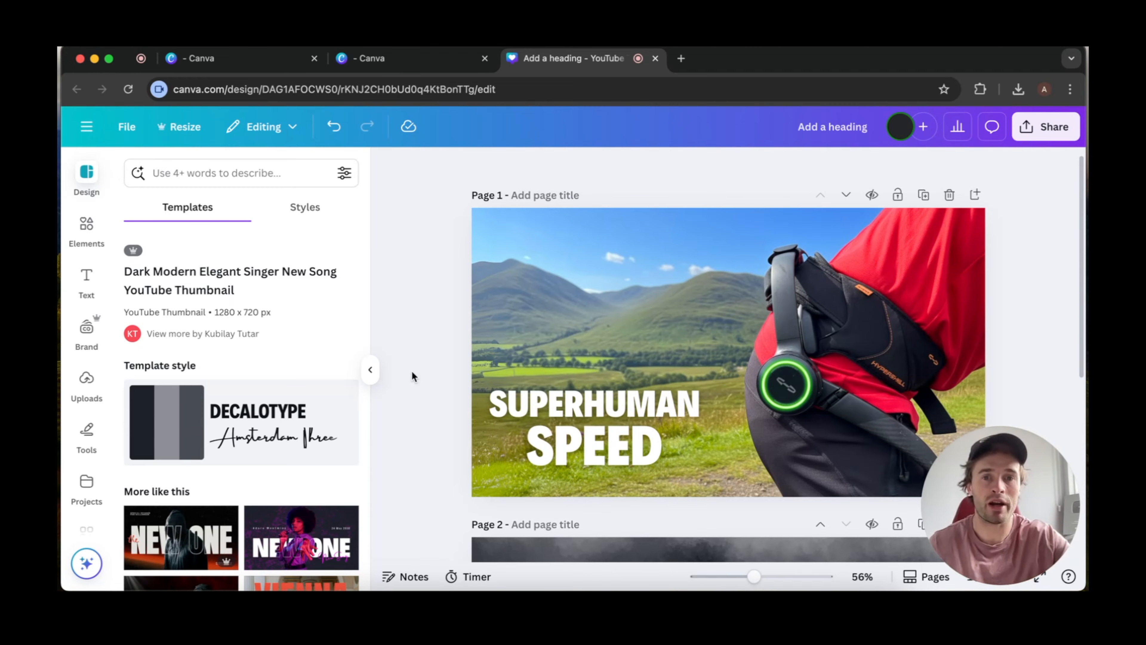
Replace the SUPERHUMAN title's Lift effect with an Outline effect coloured black.
click(540, 409)
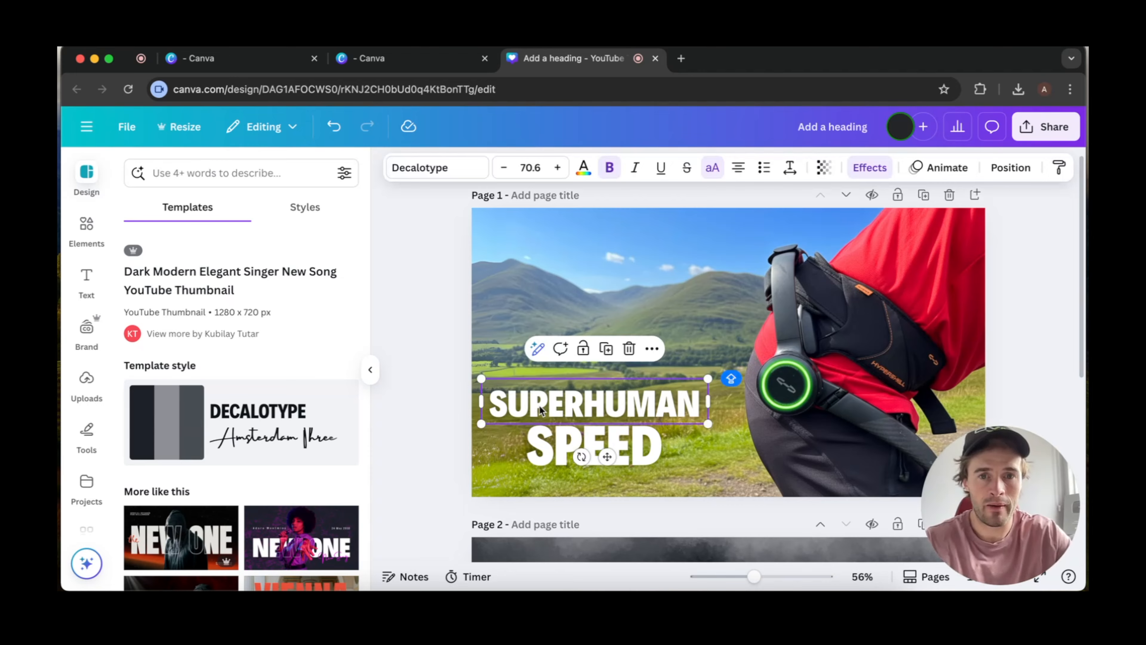
click(870, 169)
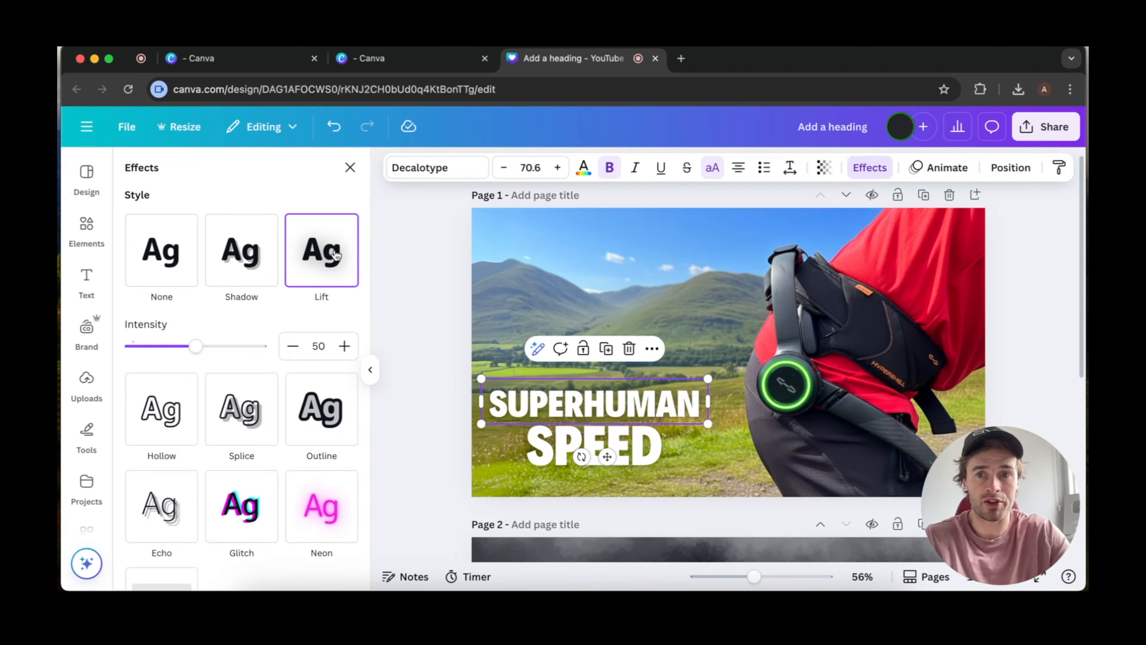
drag(196, 345, 273, 337)
click(334, 429)
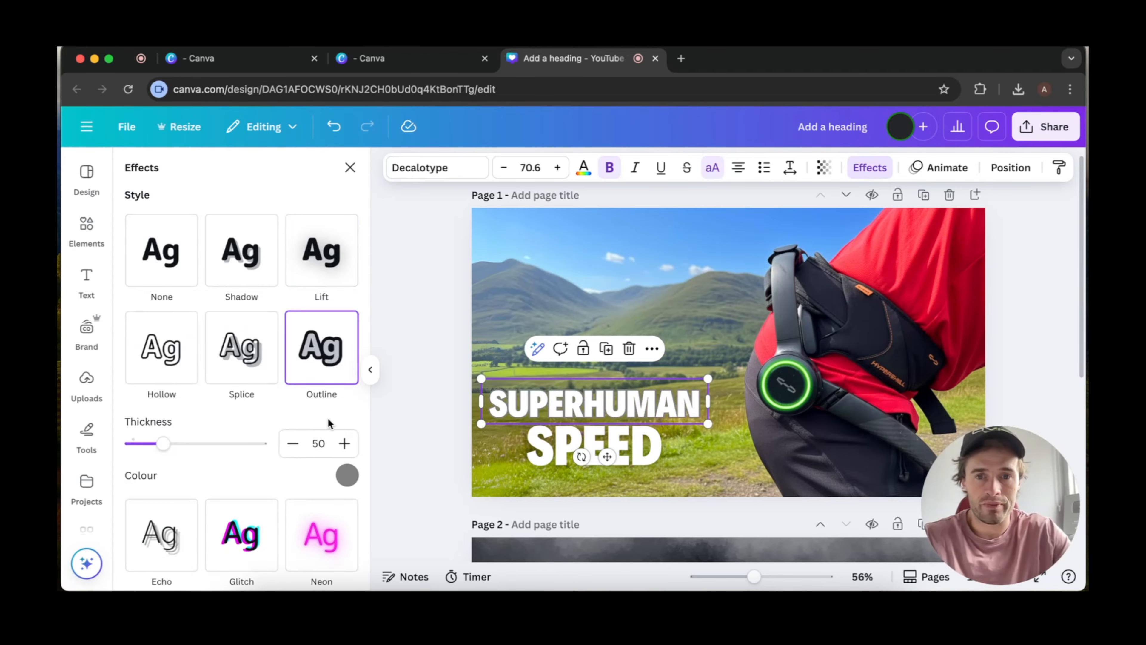
scroll(299, 401, down, 2)
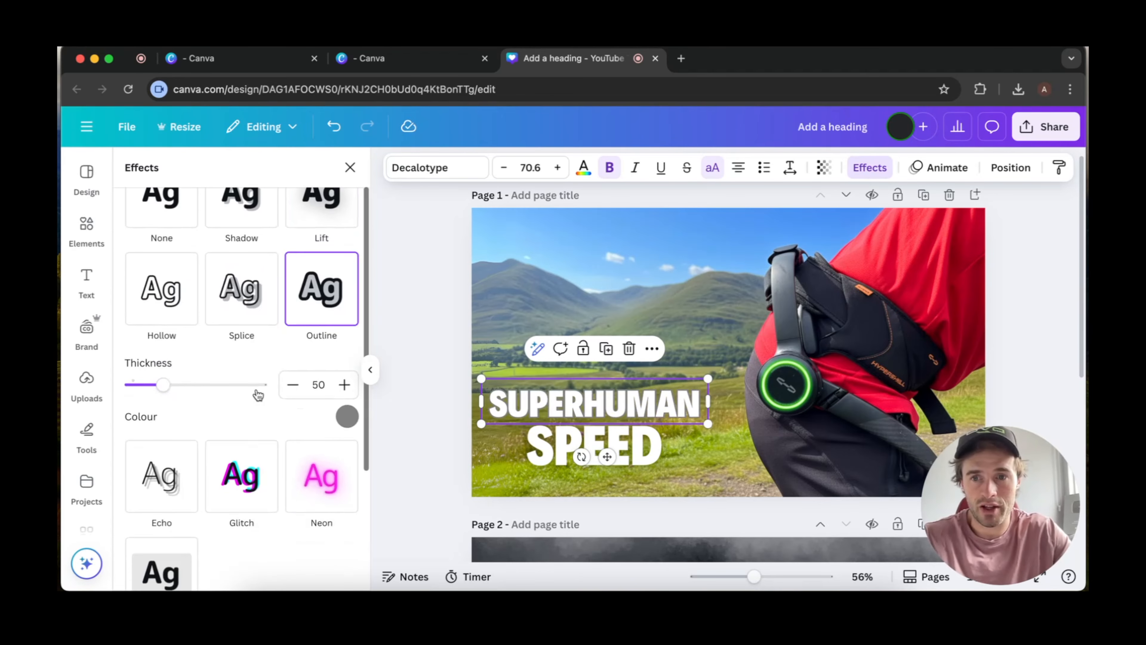
click(347, 416)
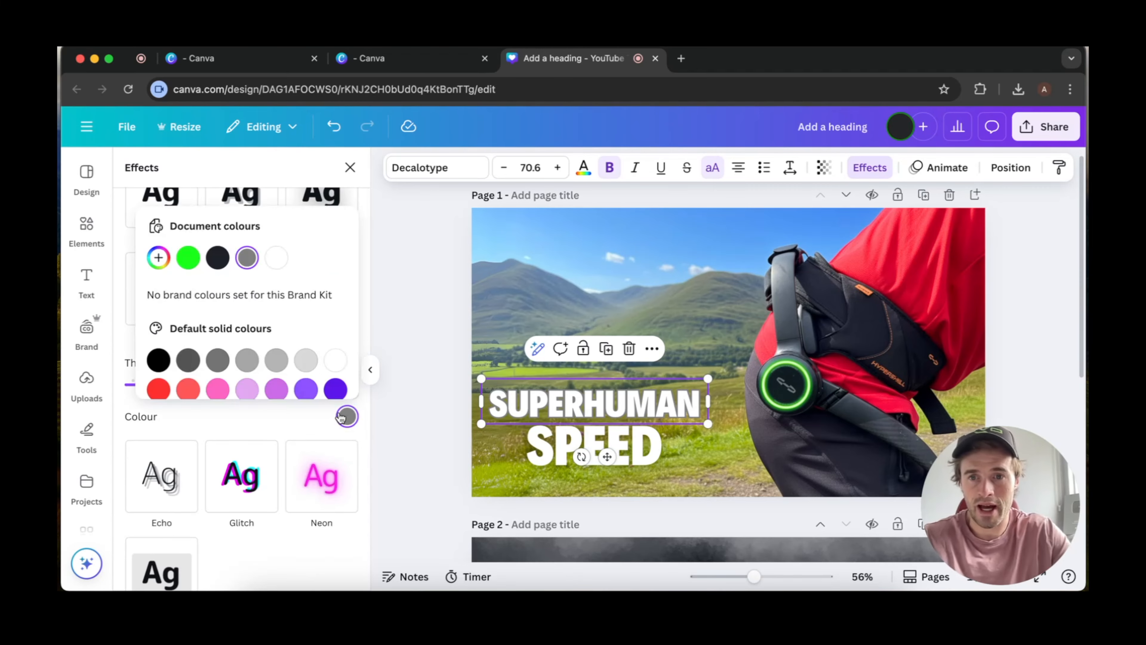
click(159, 360)
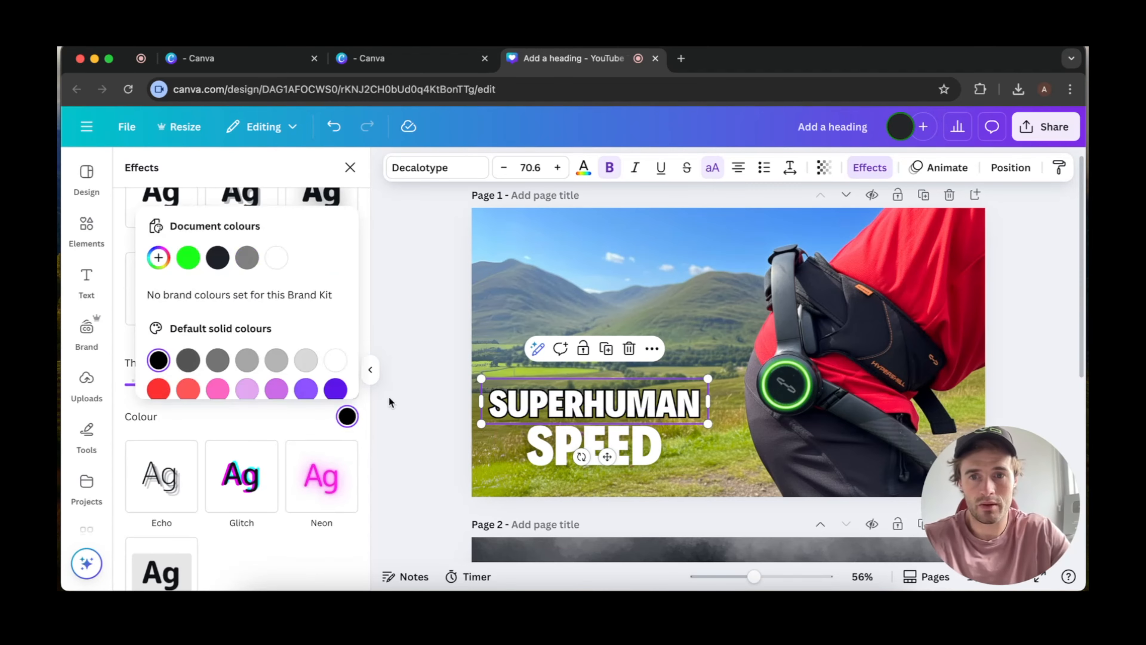
Apply an Outline effect coloured black to the SPEED text.
click(409, 425)
click(419, 418)
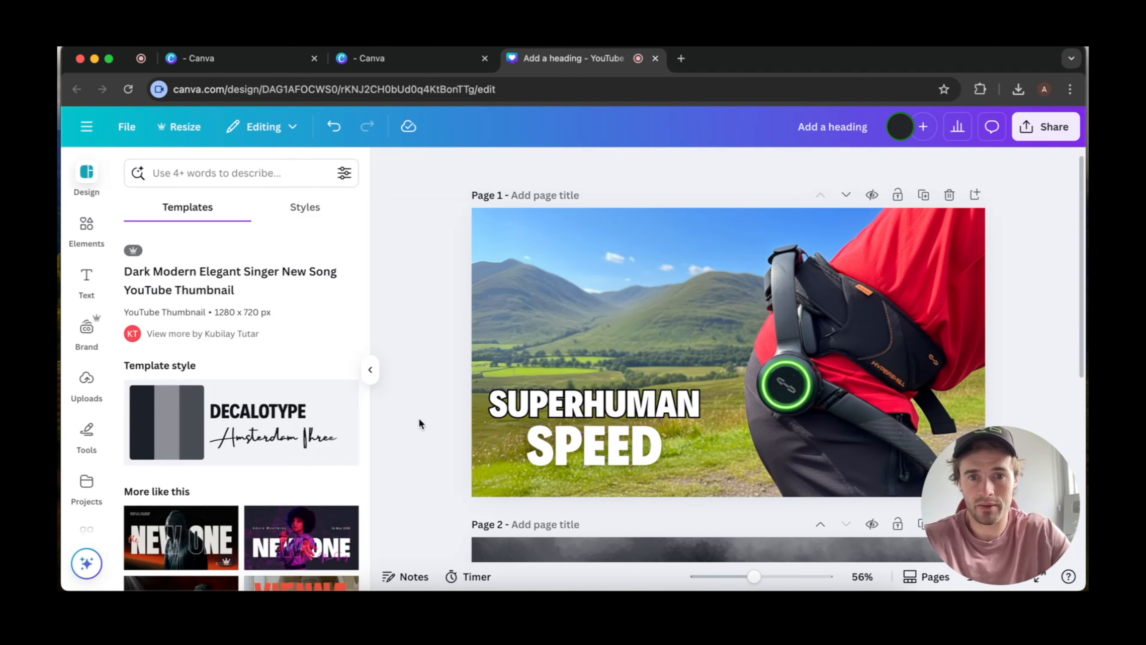
click(574, 452)
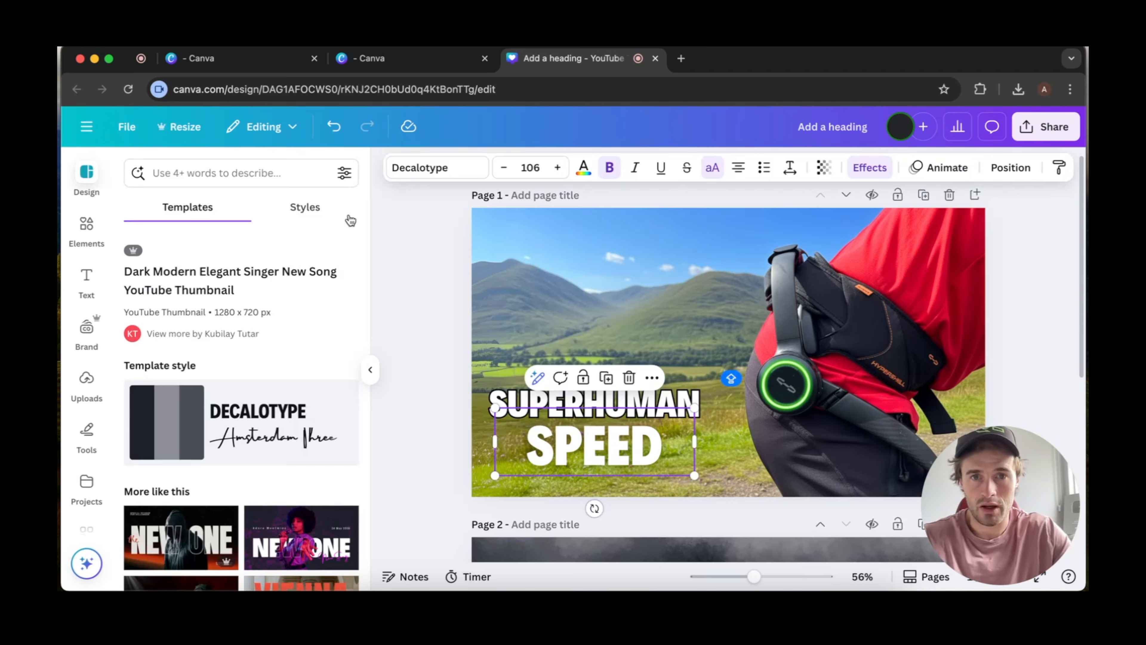
click(869, 167)
click(321, 409)
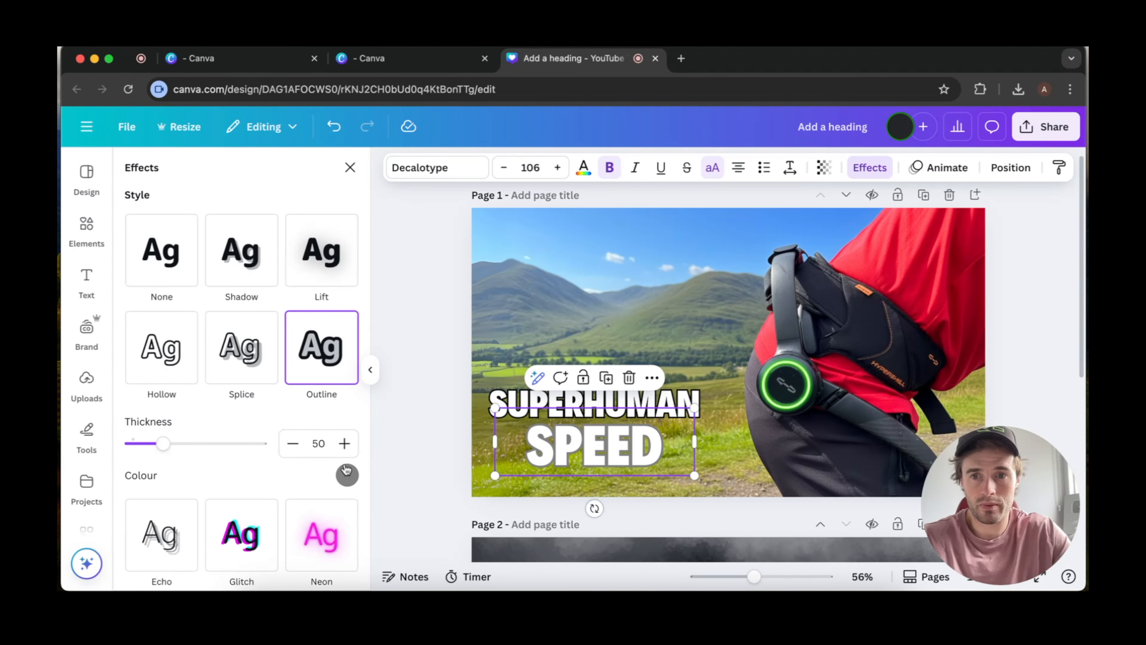
click(345, 474)
click(183, 321)
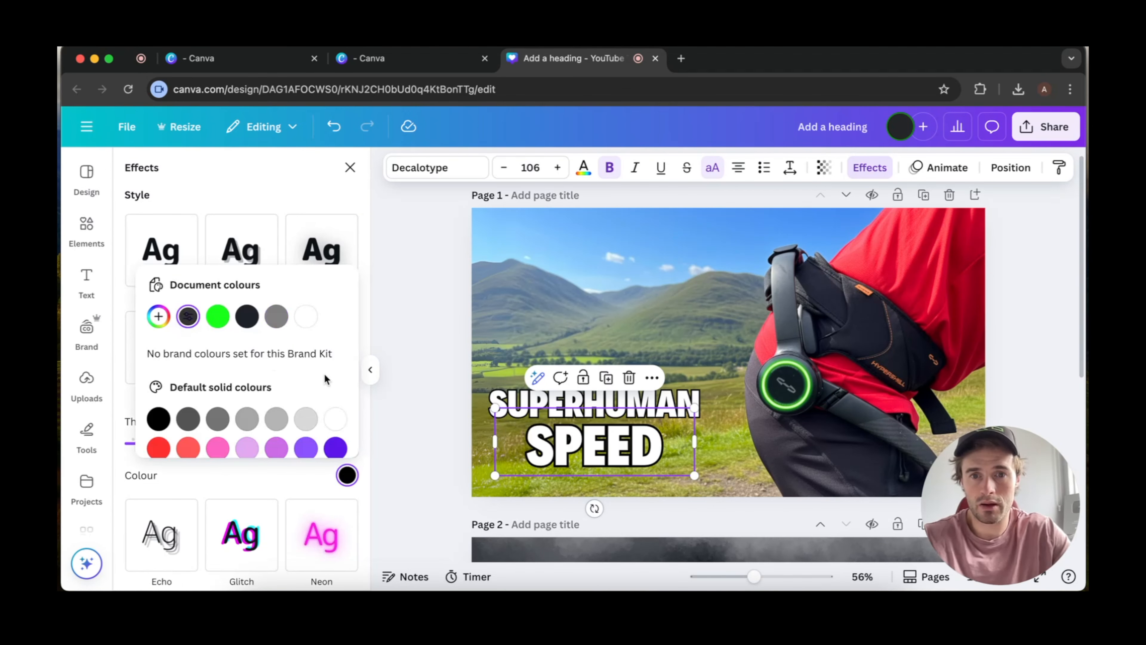
click(411, 374)
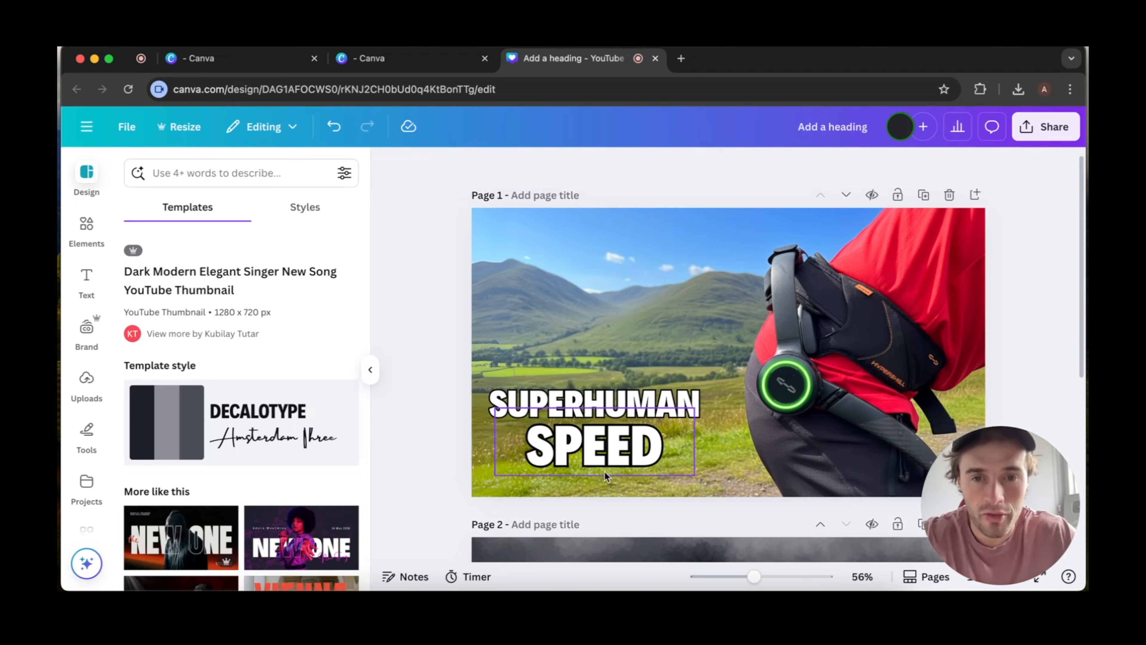
Try bright red #FF0505 as the SPEED text colour and return it to white.
double_click(605, 455)
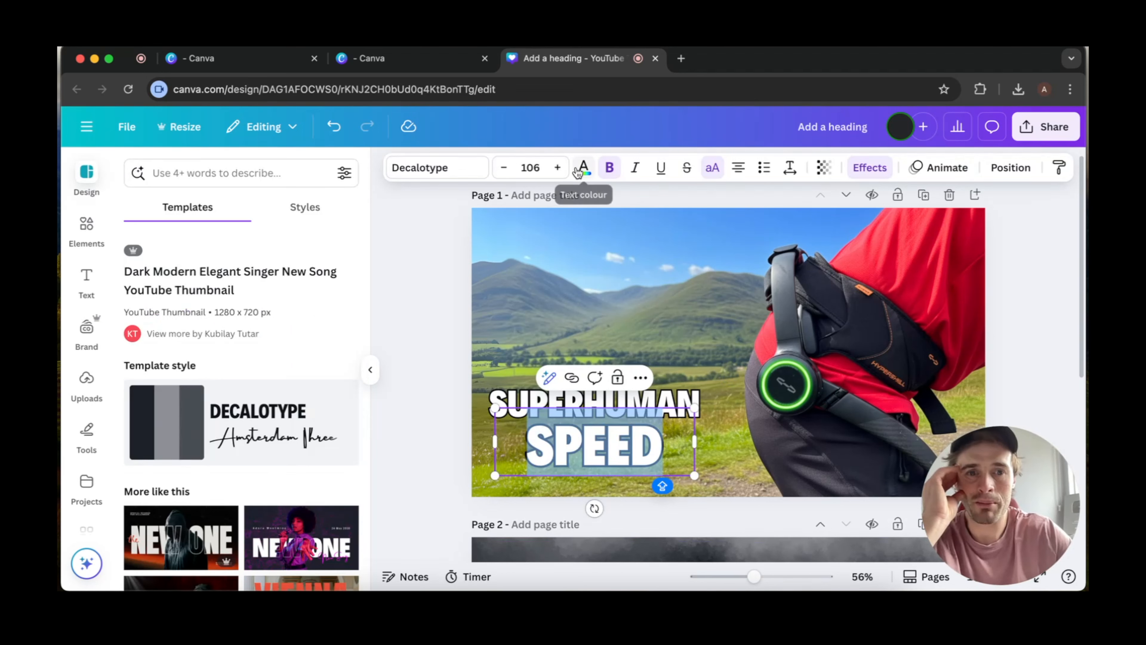
click(584, 171)
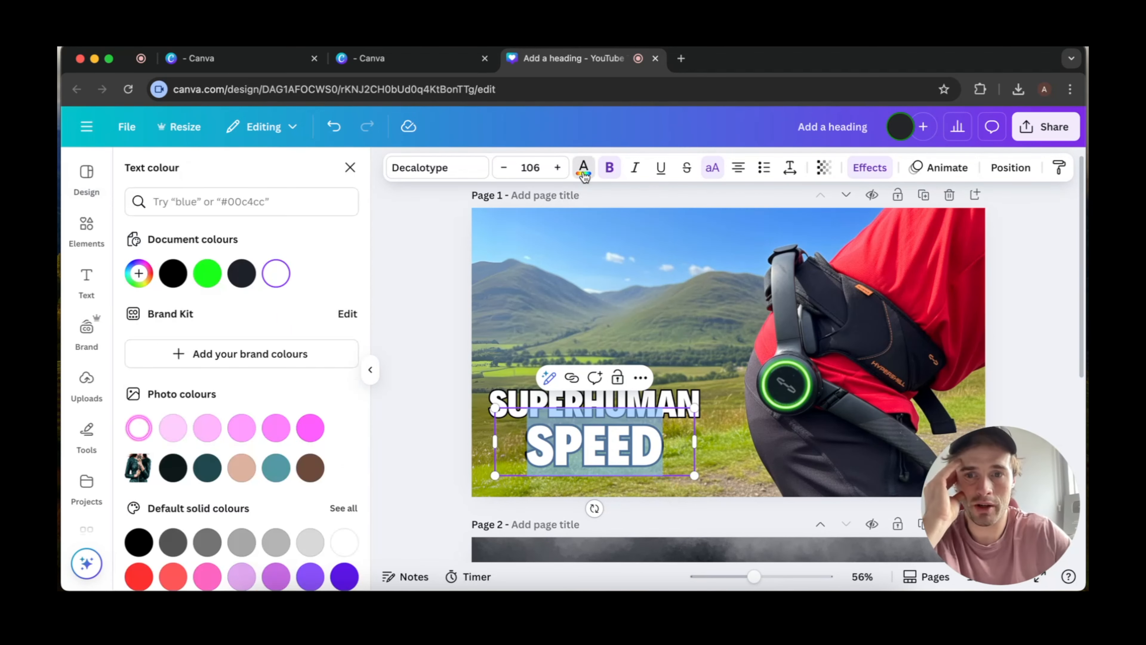
click(138, 273)
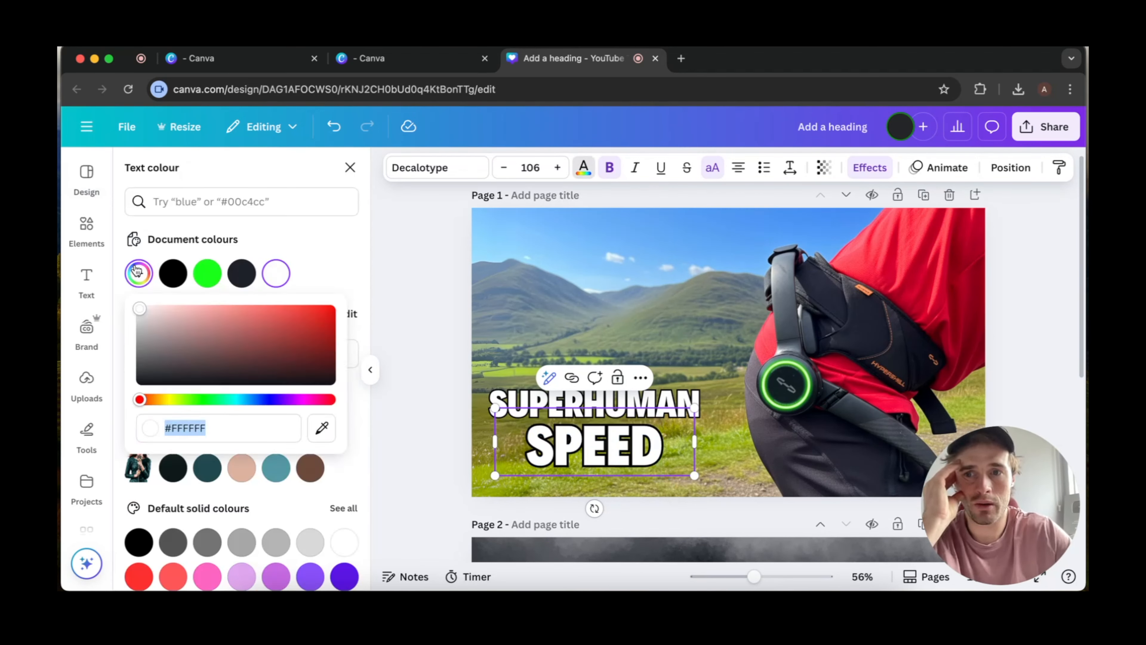
drag(204, 363, 328, 309)
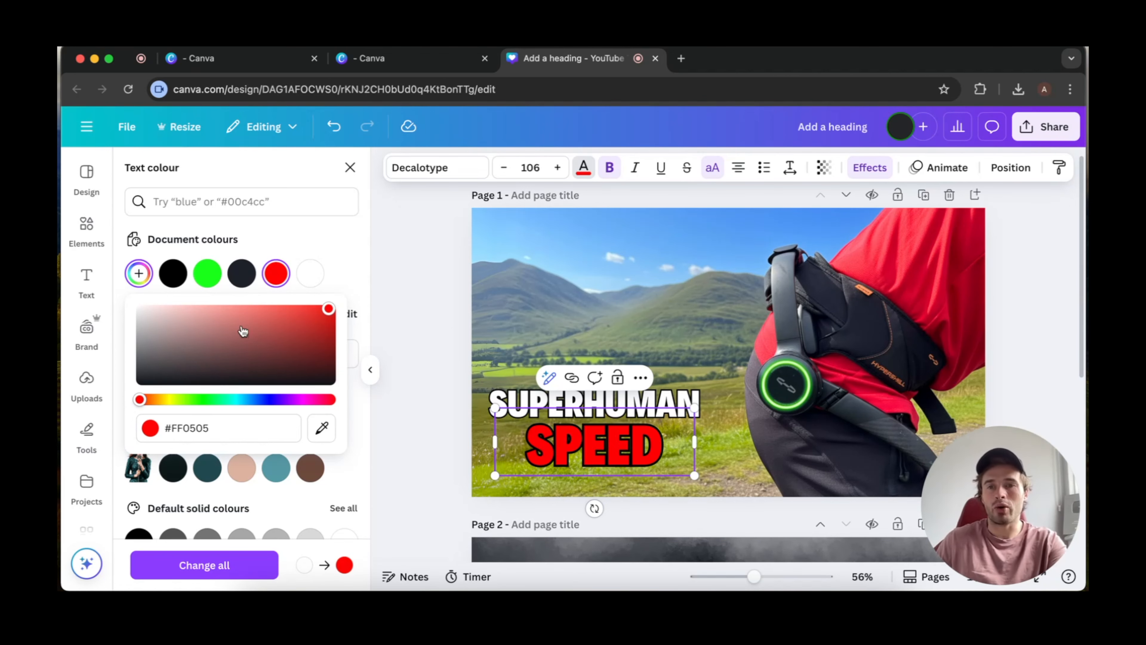
click(311, 274)
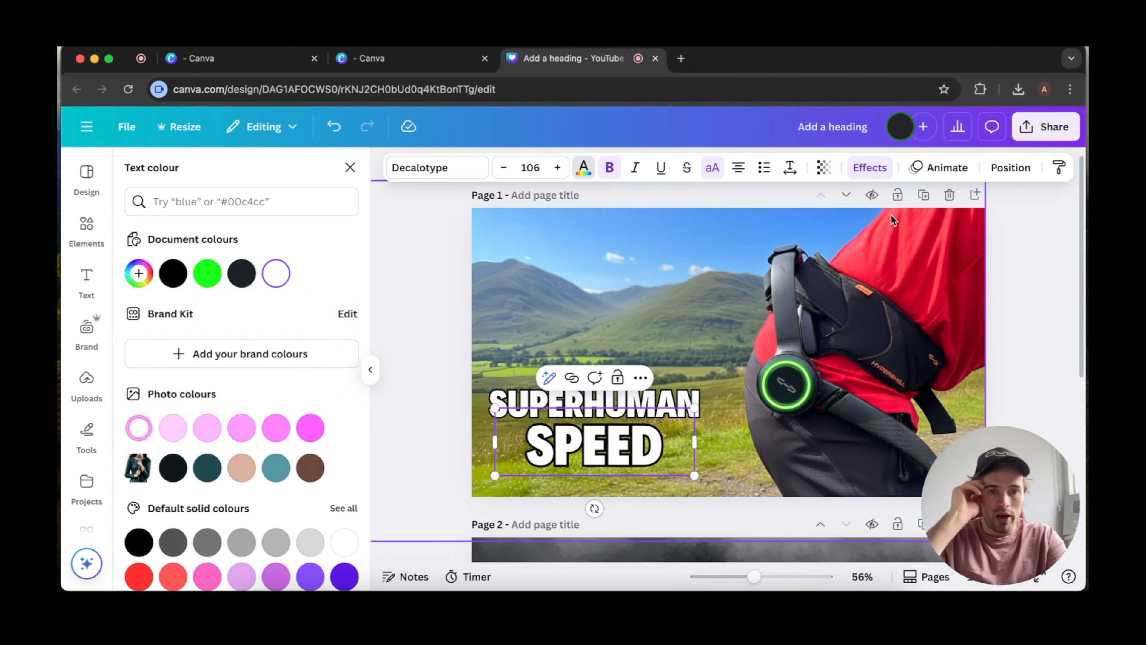
Open google.com in a new browser tab and search for "colour wheel opposites".
click(683, 59)
text(GO)
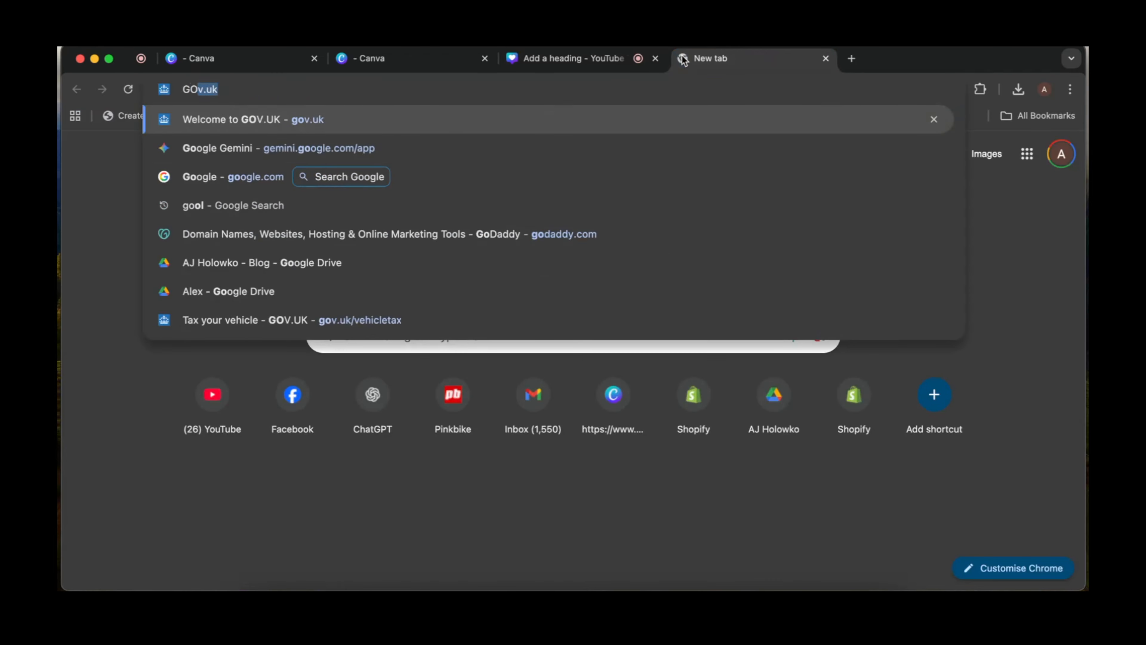
text(OGLE.COM)
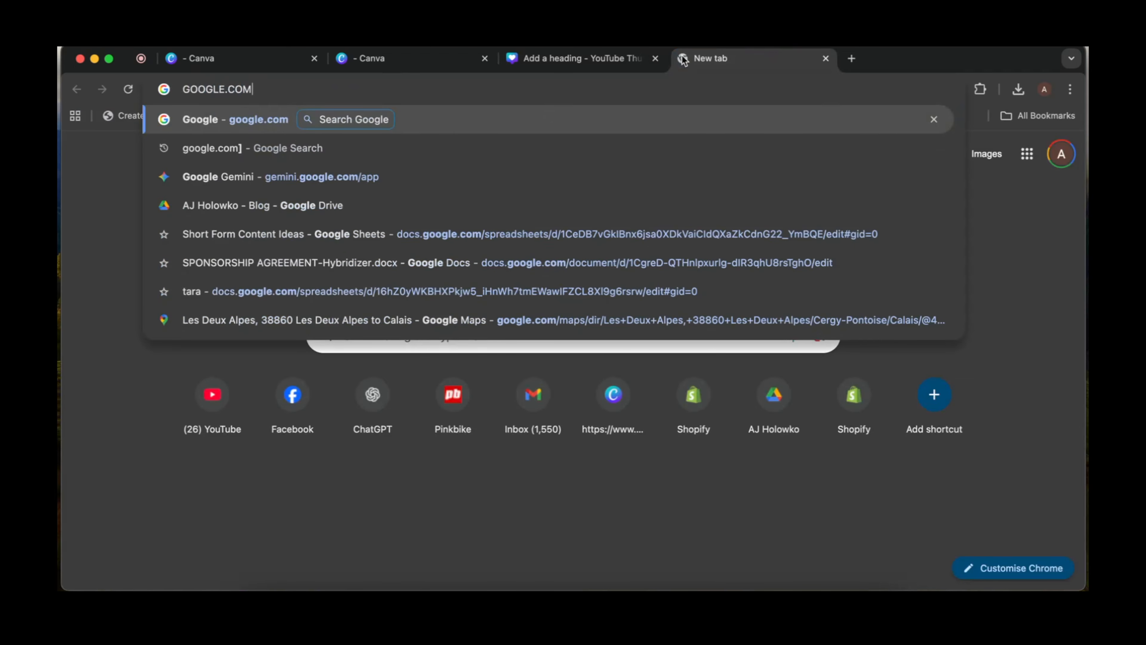
key(Return)
text(colour w)
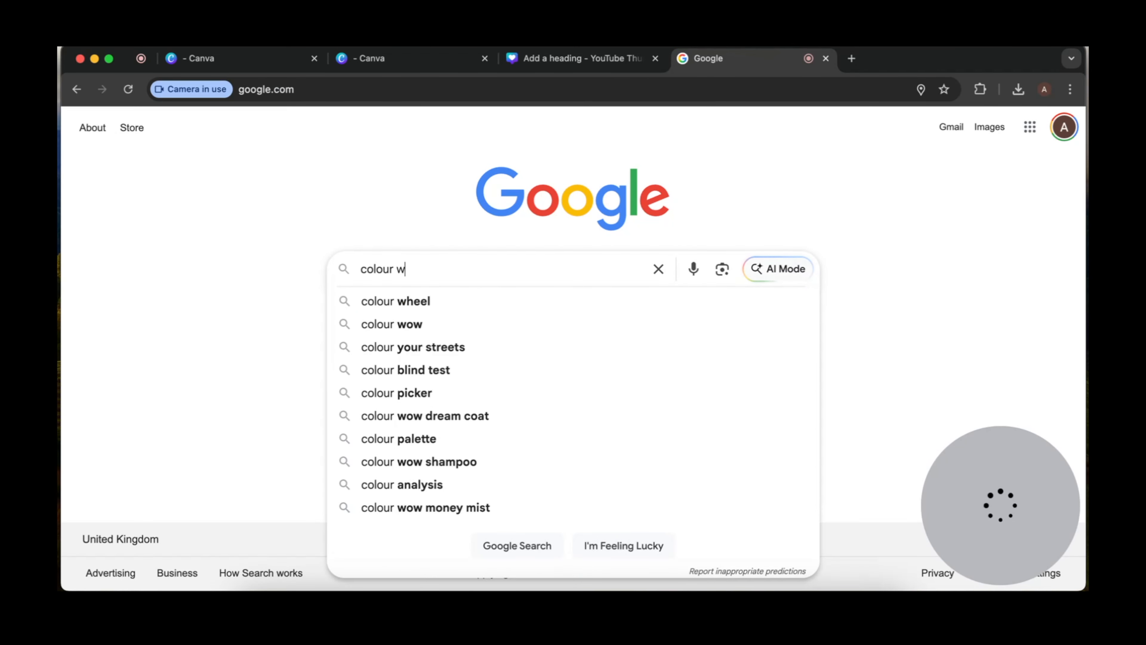
text(heel opposite)
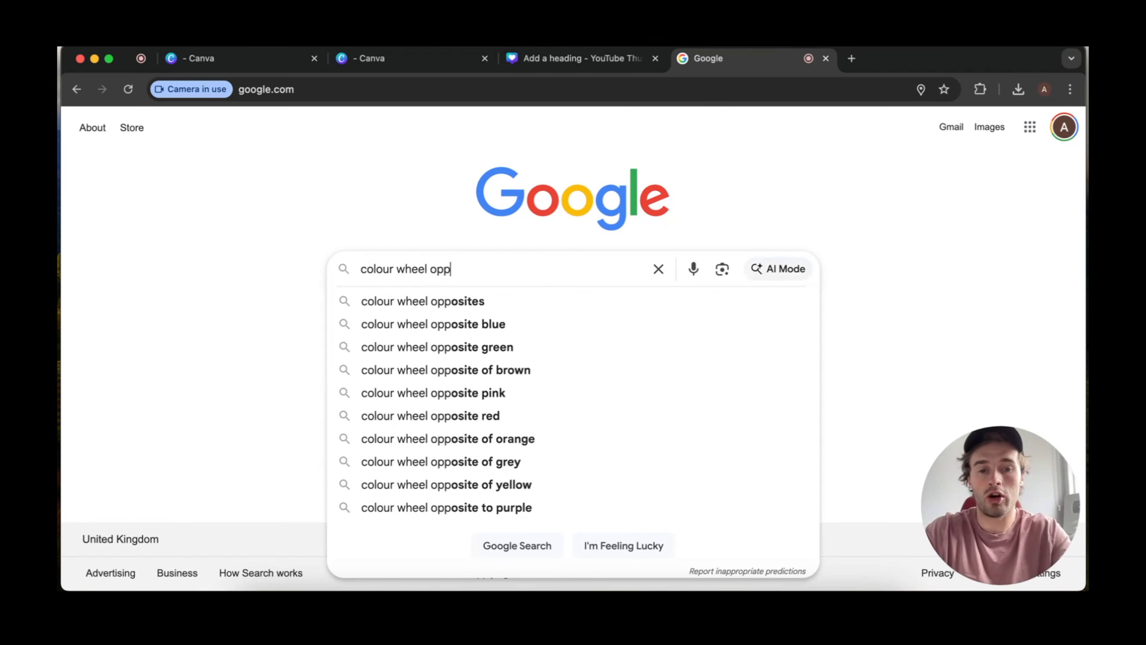
key(BackSpace)
key(BackSpace)
key(BackSpace)
text(ites)
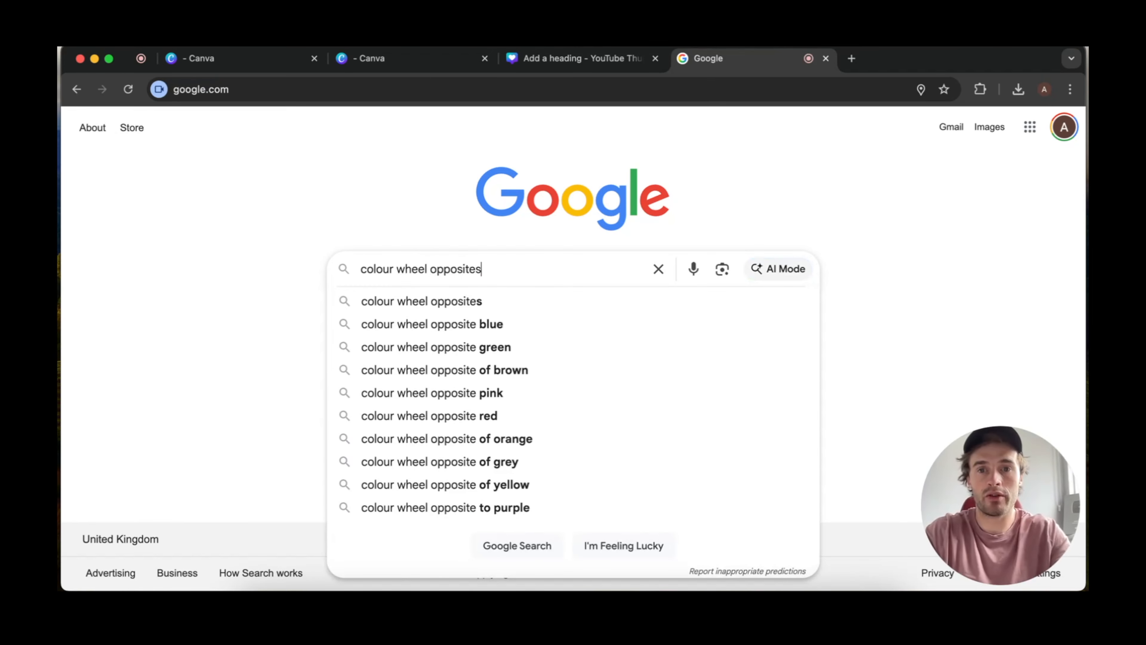
key(Return)
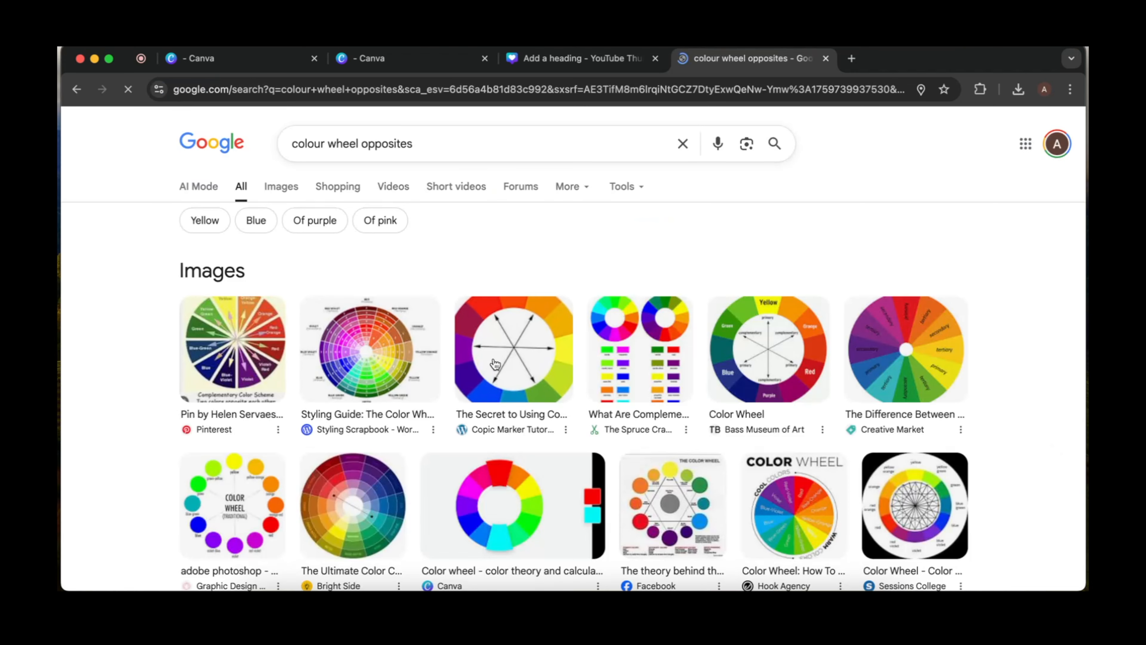
Examine the Copic Marker Tutorials and Graphic Design Stack Exchange colour wheels for opposite colours, and return to the thumbnail design in Canva.
click(537, 352)
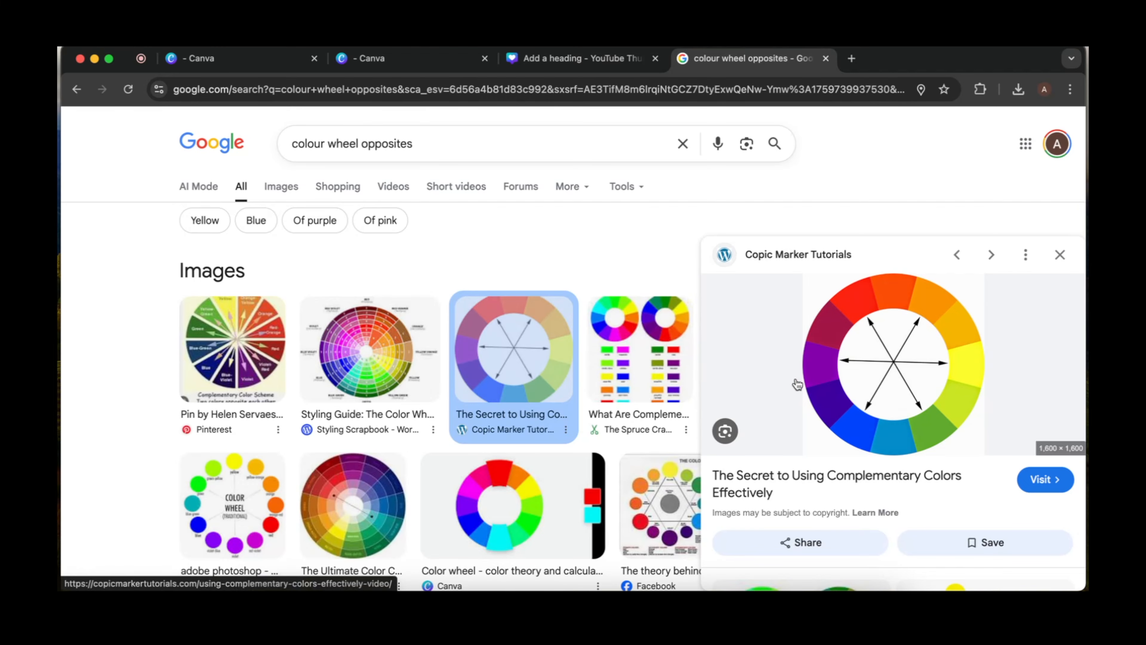
click(232, 506)
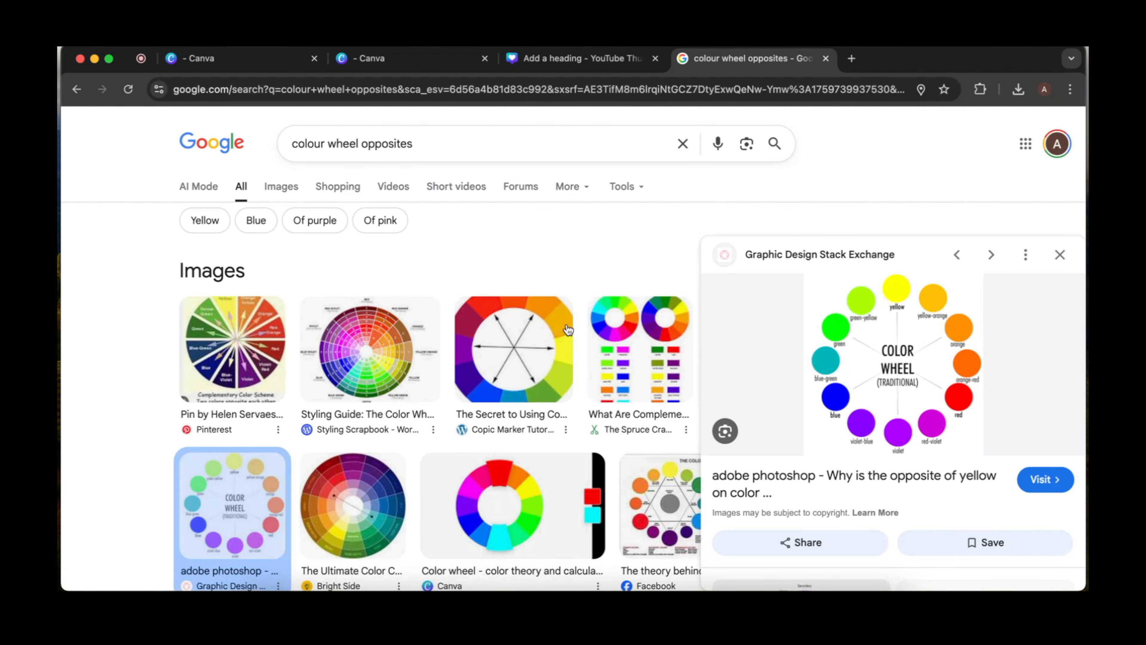
click(521, 60)
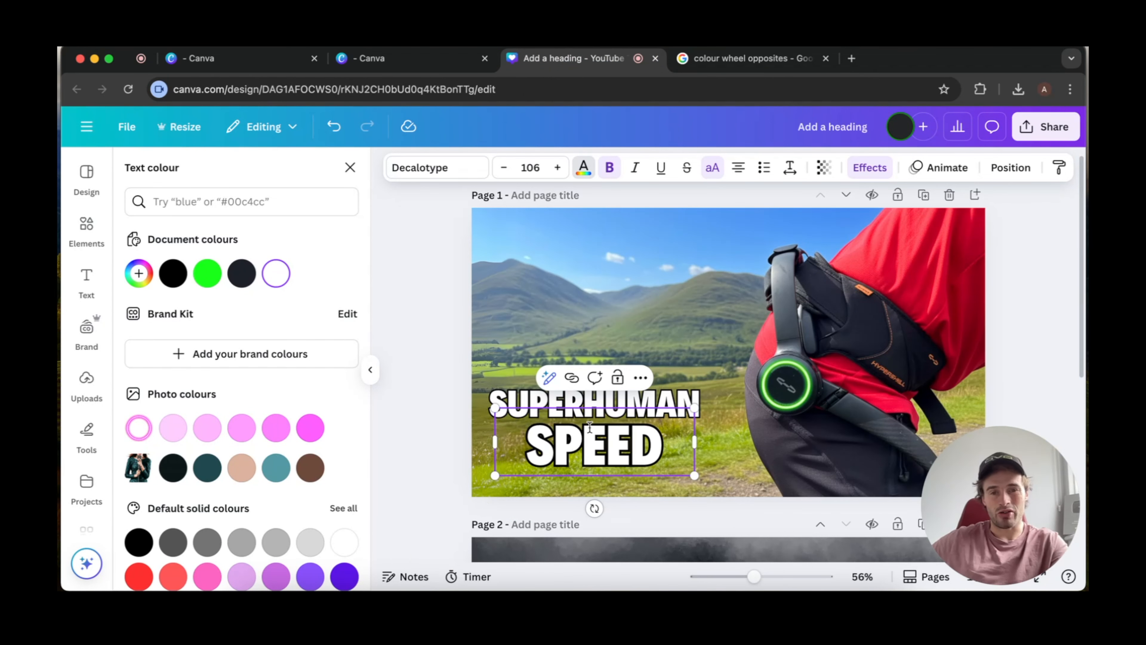
click(450, 417)
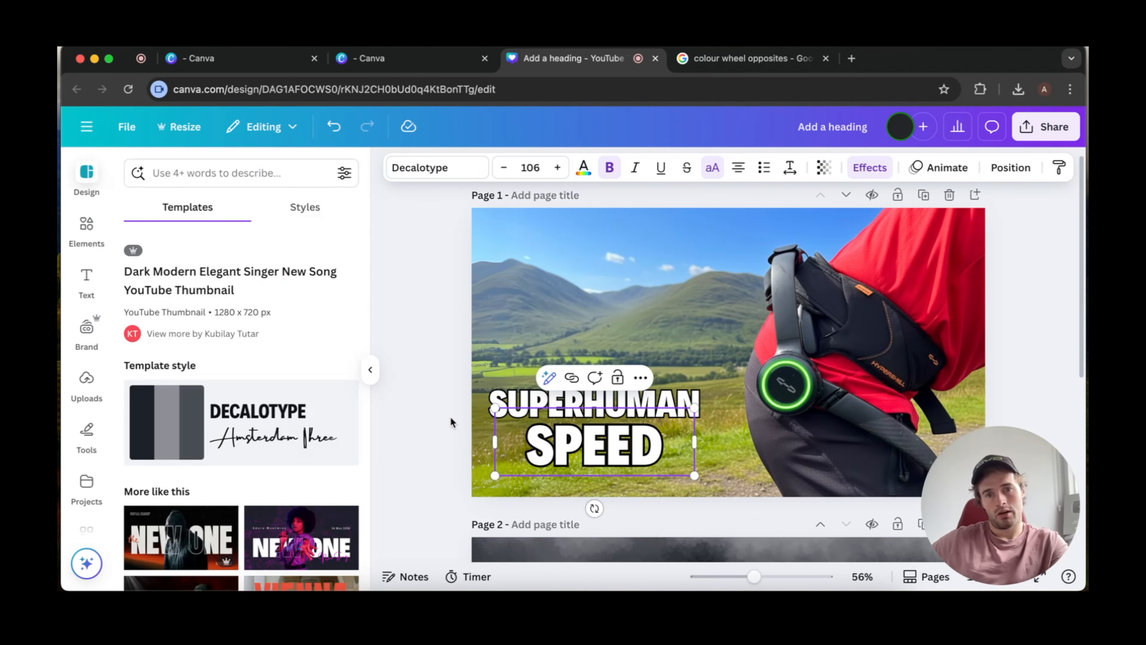
click(434, 427)
click(750, 61)
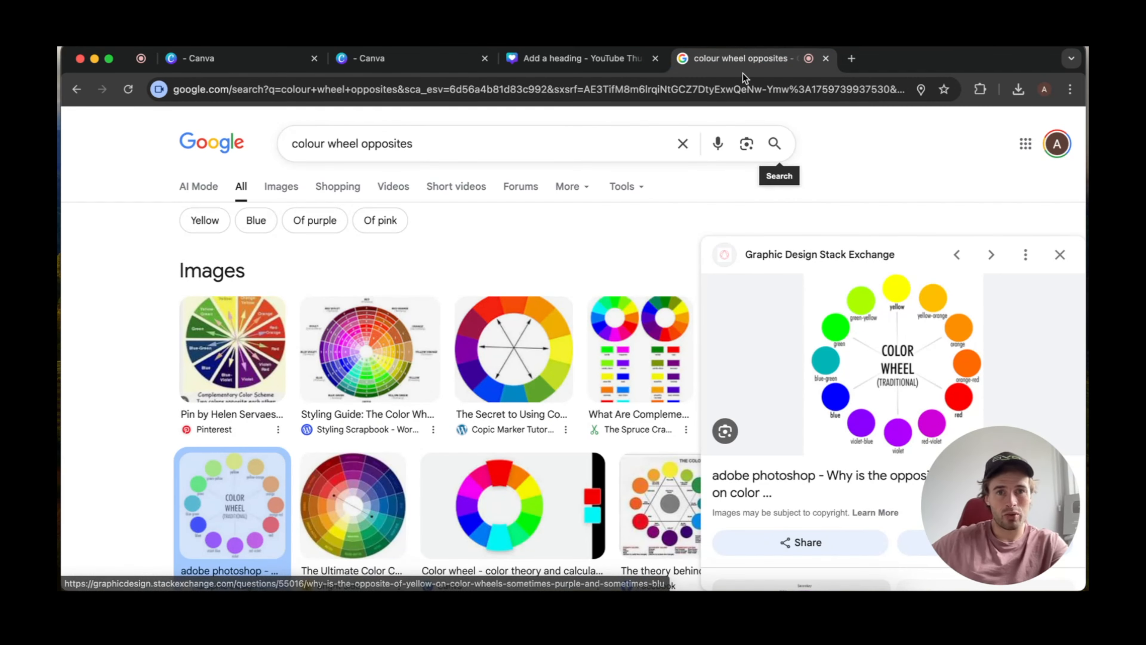
click(594, 49)
Try different custom hues and shades on the SPEED text, ending on a yellow hue with the colour at white.
click(576, 452)
double_click(577, 451)
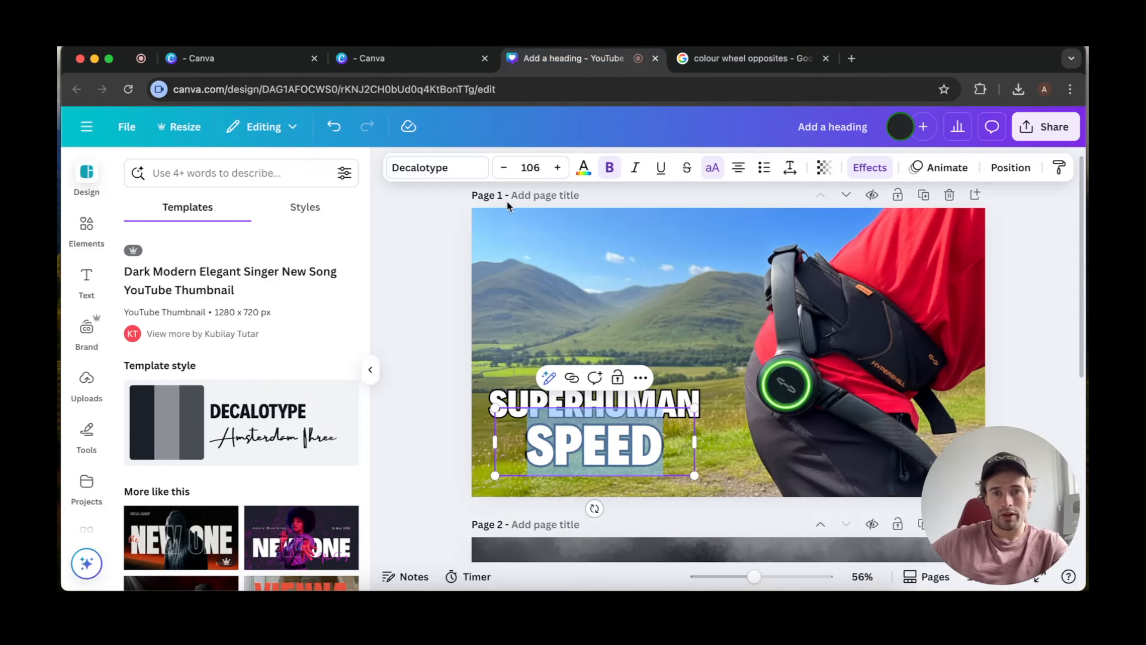
click(584, 167)
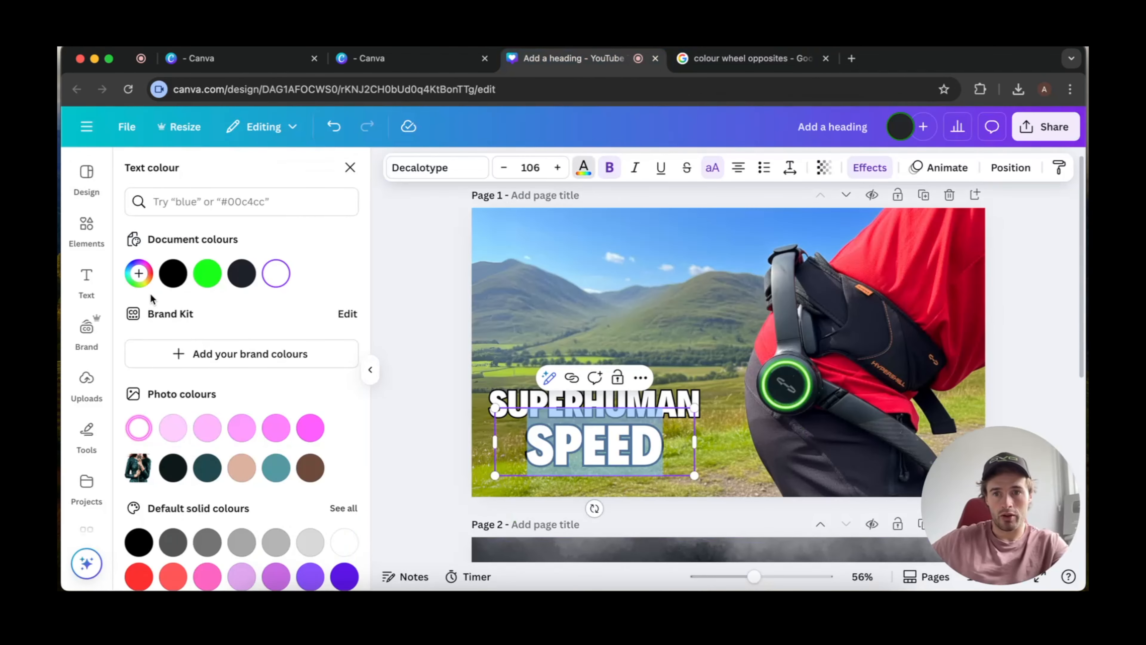
click(138, 273)
drag(236, 405, 290, 399)
click(257, 349)
drag(258, 349, 298, 314)
drag(286, 401, 171, 412)
drag(253, 359, 119, 294)
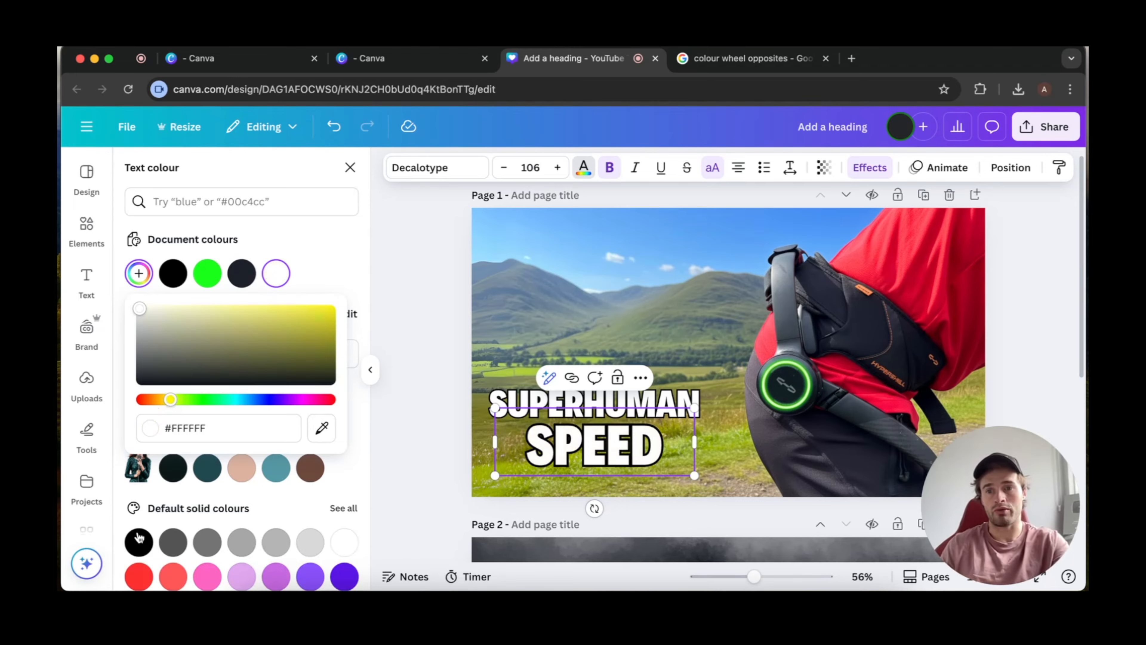
Recolour SPEED to red #FA1616 and replace that with the darker red #CC012E sampled from the jacket in the photo.
click(173, 573)
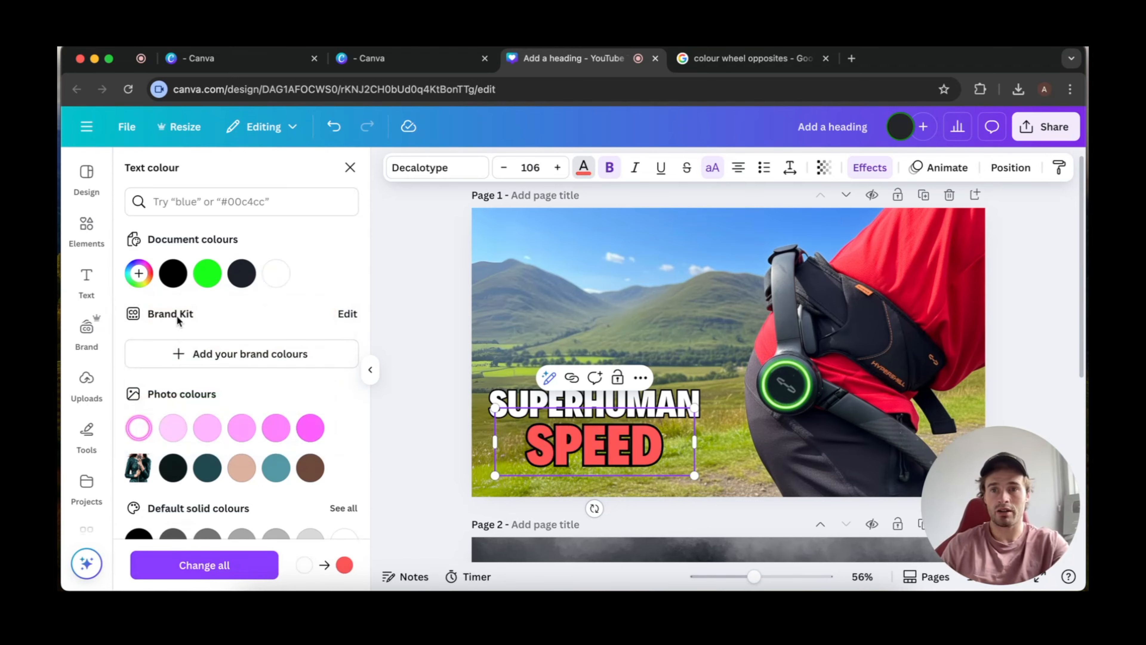
click(138, 273)
drag(254, 325, 316, 310)
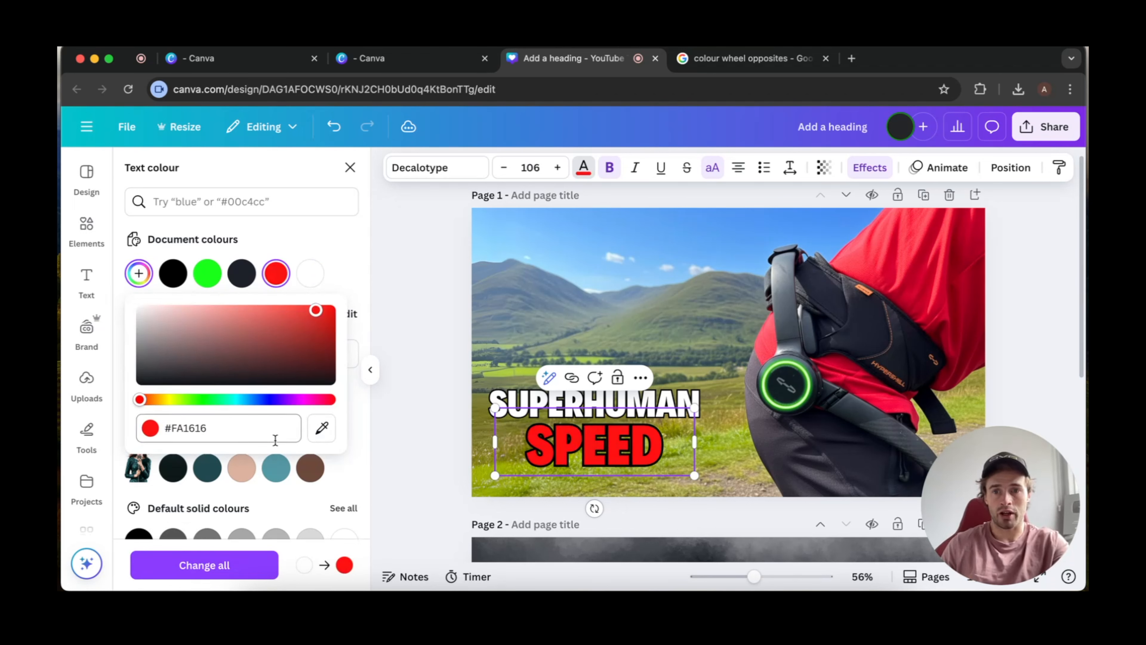
click(322, 428)
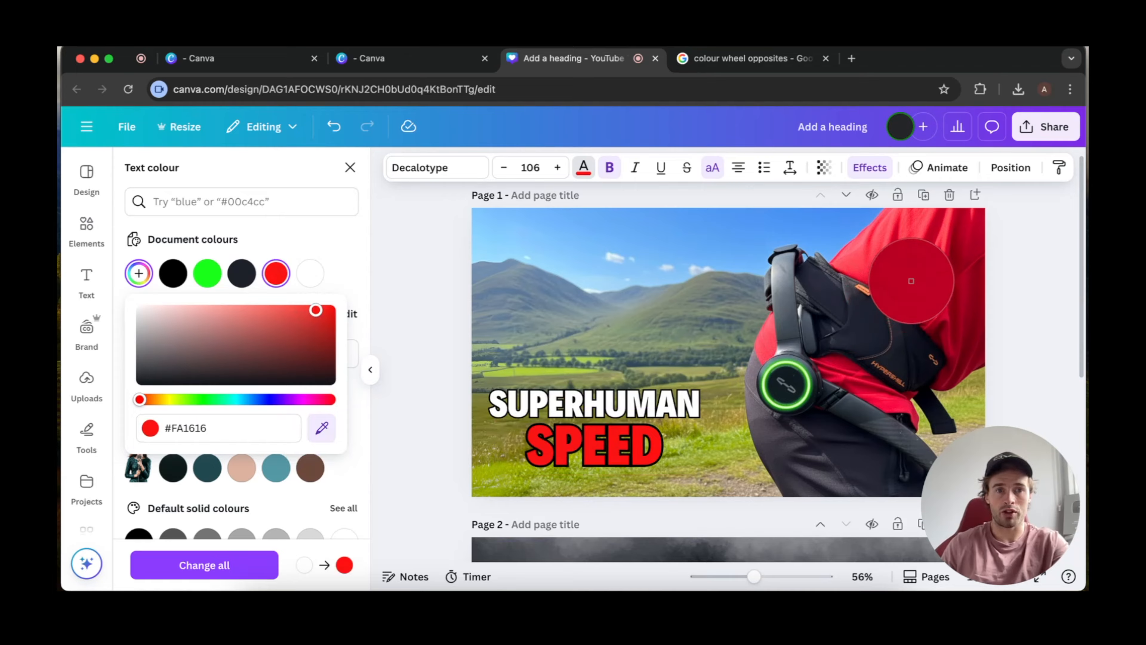
click(946, 254)
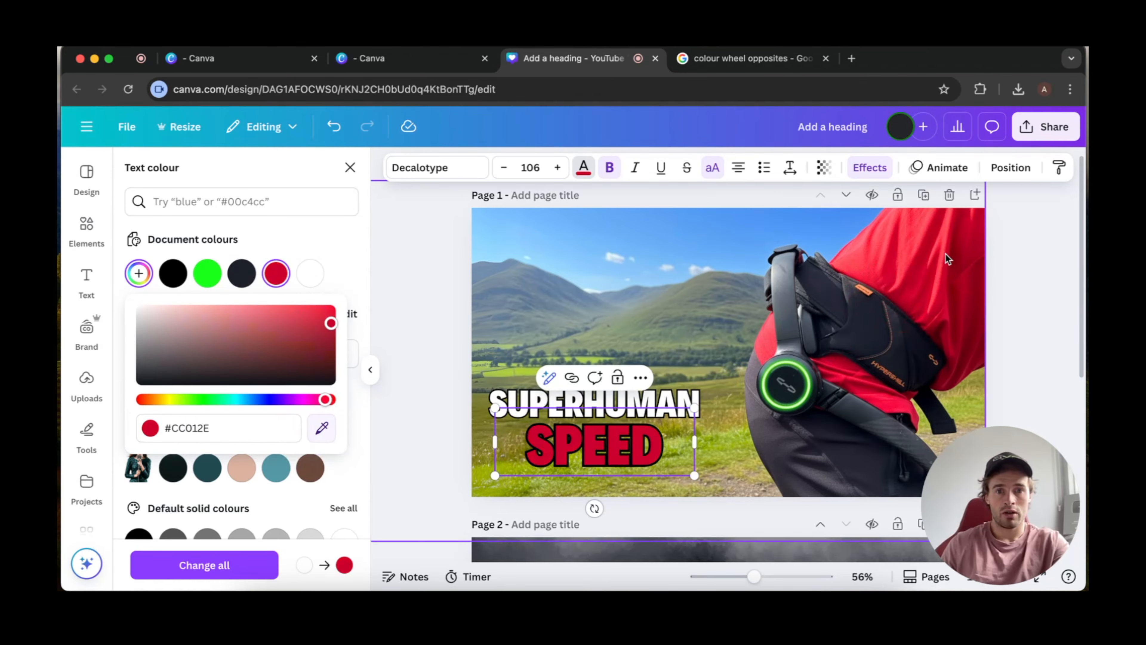
click(921, 258)
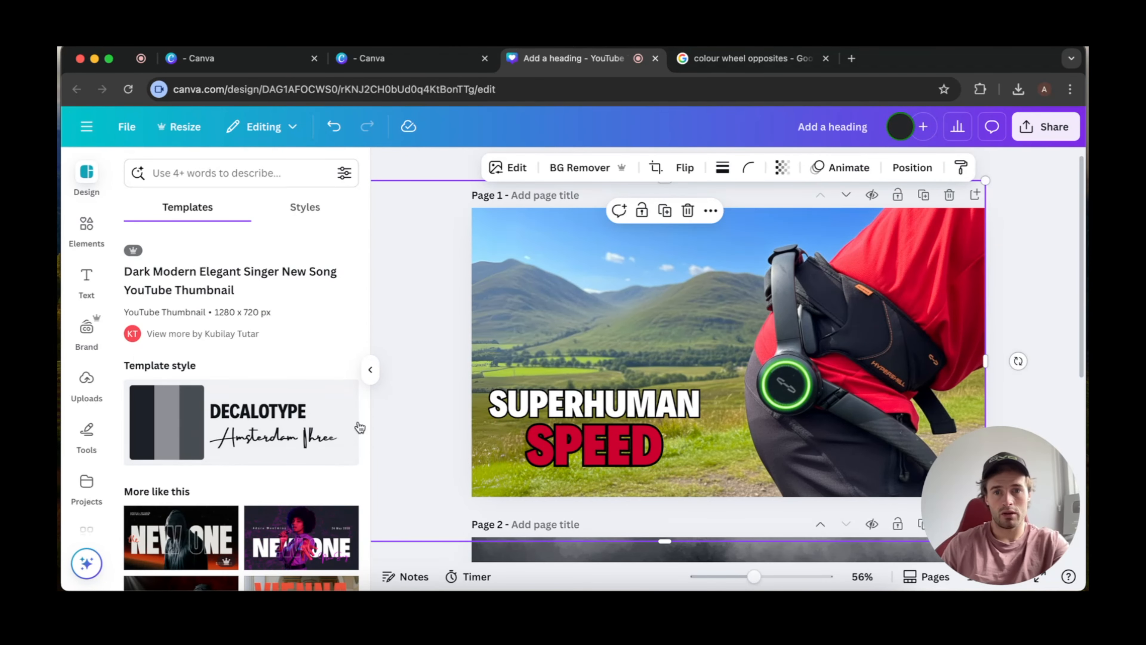
Try brightening the SPEED text colour to #FF0039 and shifting its hue.
click(590, 448)
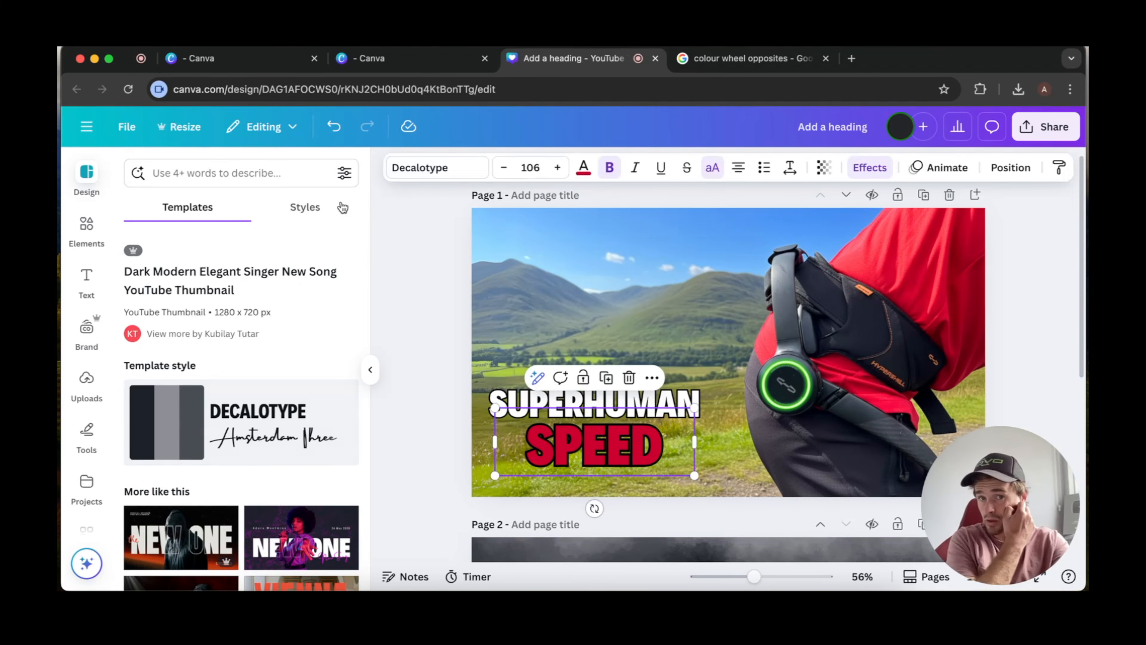
click(583, 167)
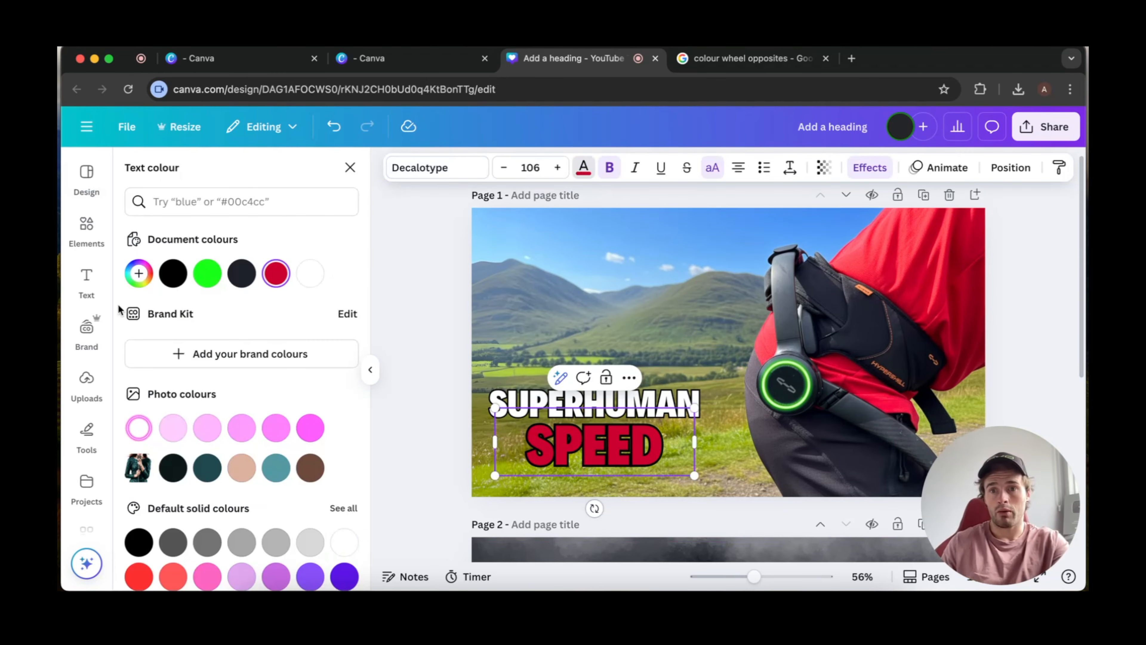
click(138, 273)
drag(205, 360, 361, 281)
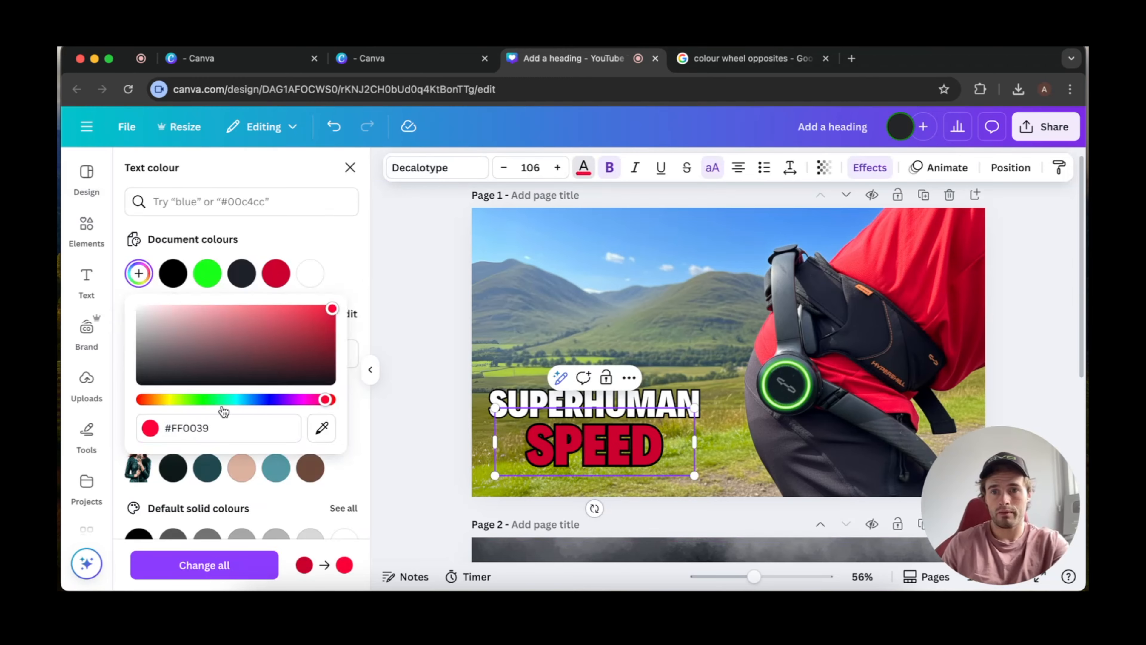
drag(153, 401, 225, 399)
Set the SPEED text colour to pure red #FF0000.
double_click(598, 448)
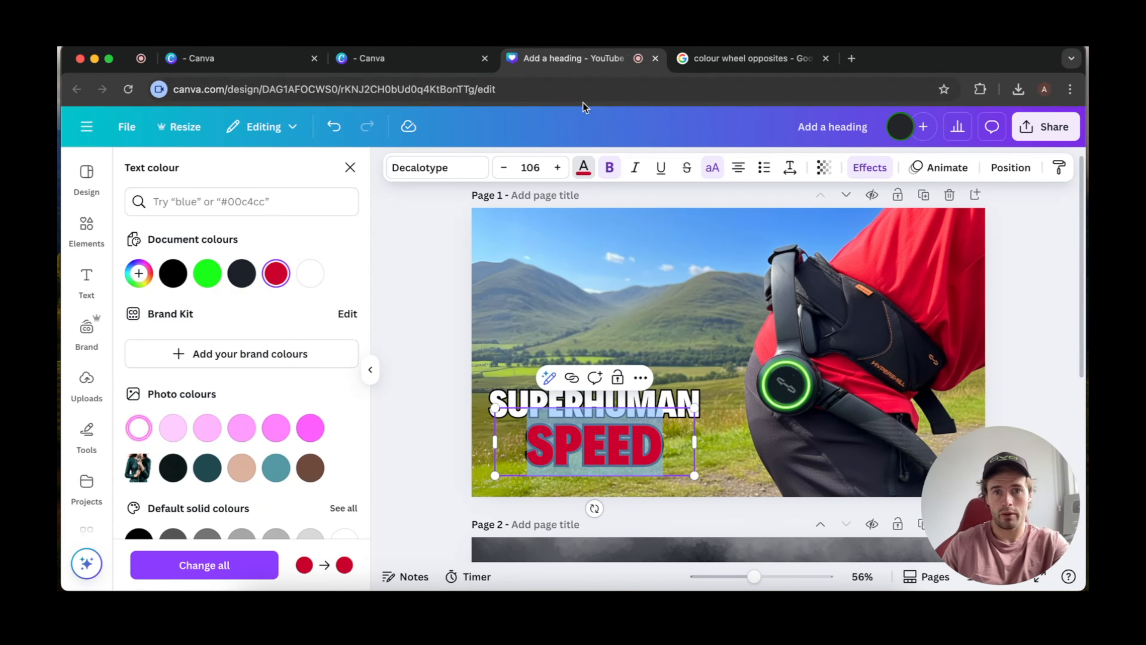
click(583, 168)
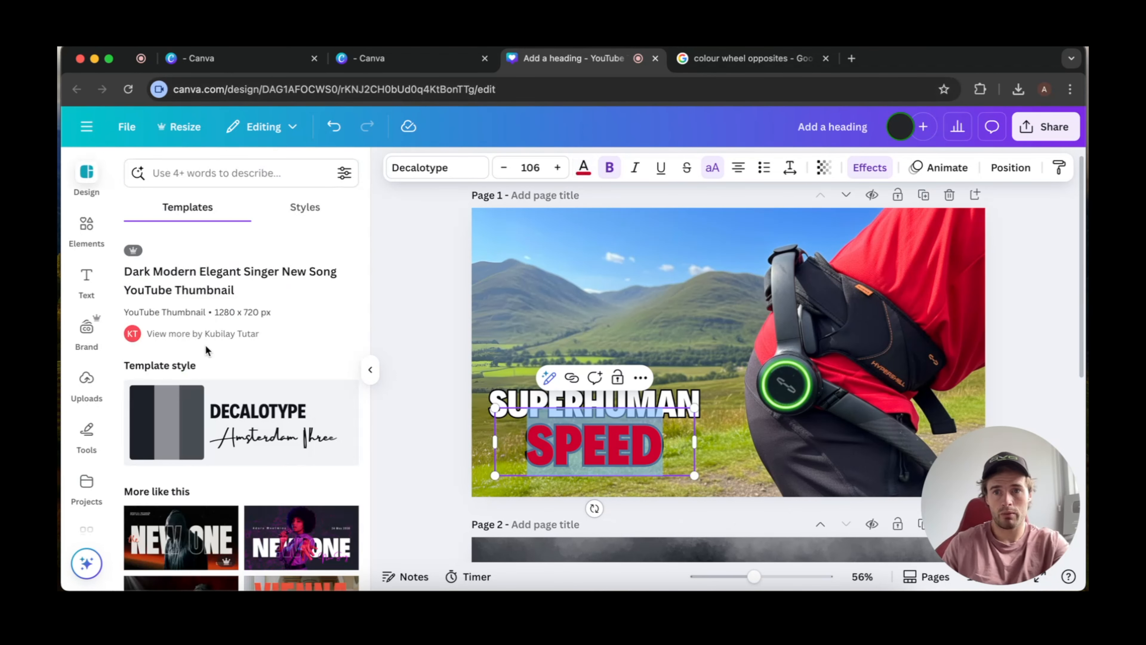
click(584, 167)
click(138, 273)
drag(199, 374, 398, 276)
drag(234, 403, 127, 403)
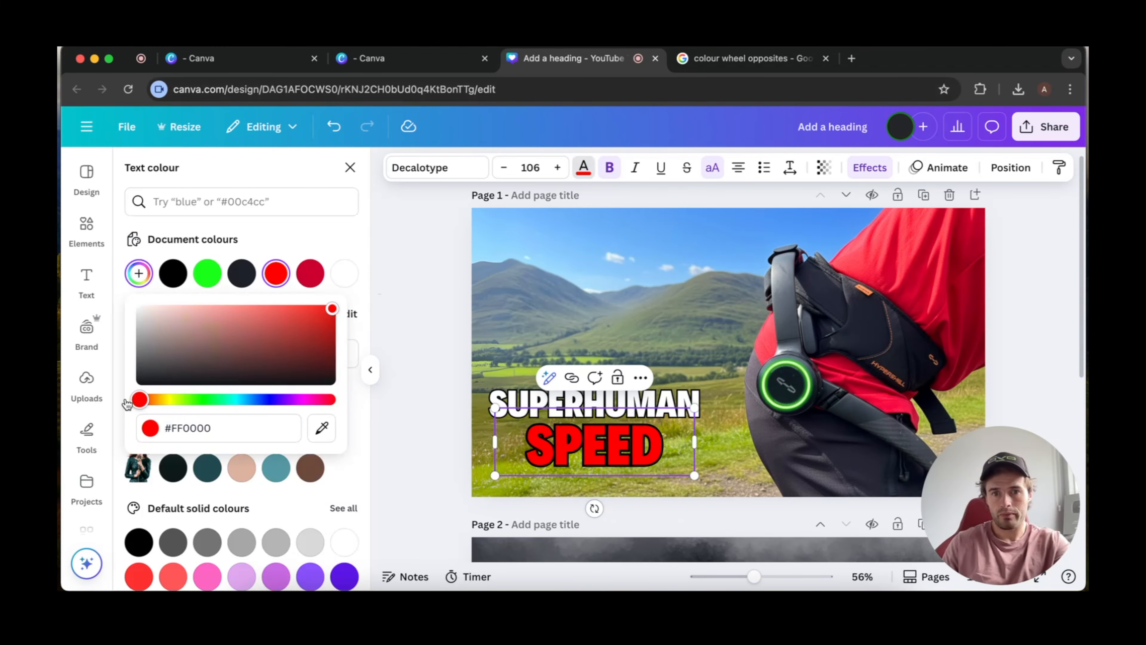
Change the outline colour of the SPEED text from black to white.
click(431, 315)
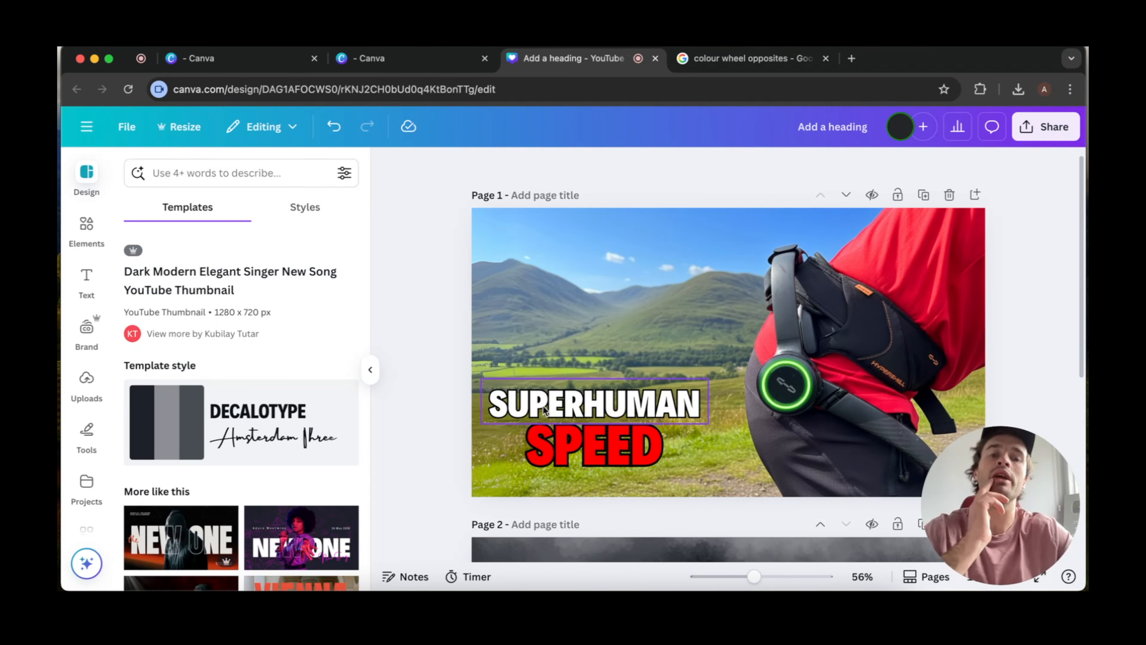
click(606, 460)
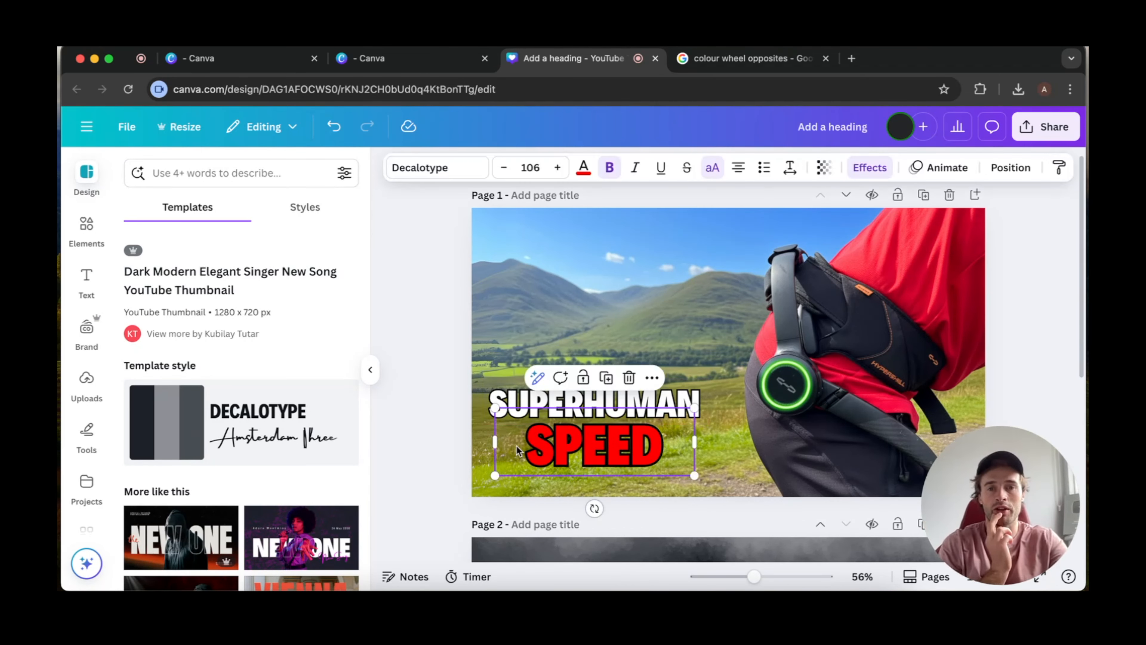
click(869, 167)
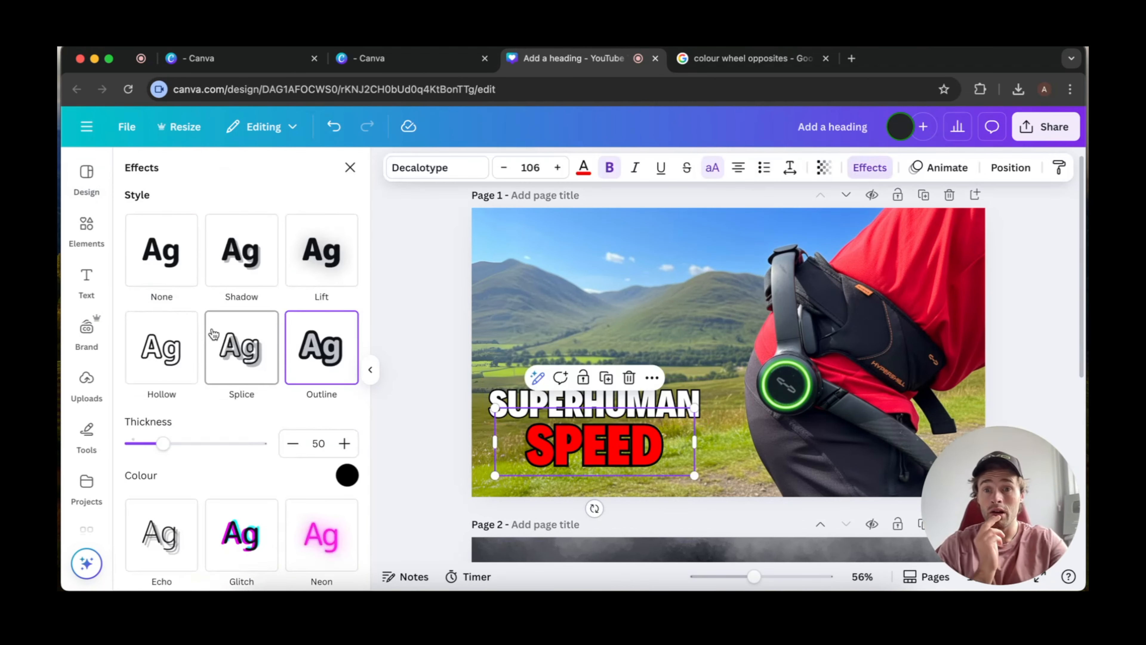
click(347, 481)
click(334, 420)
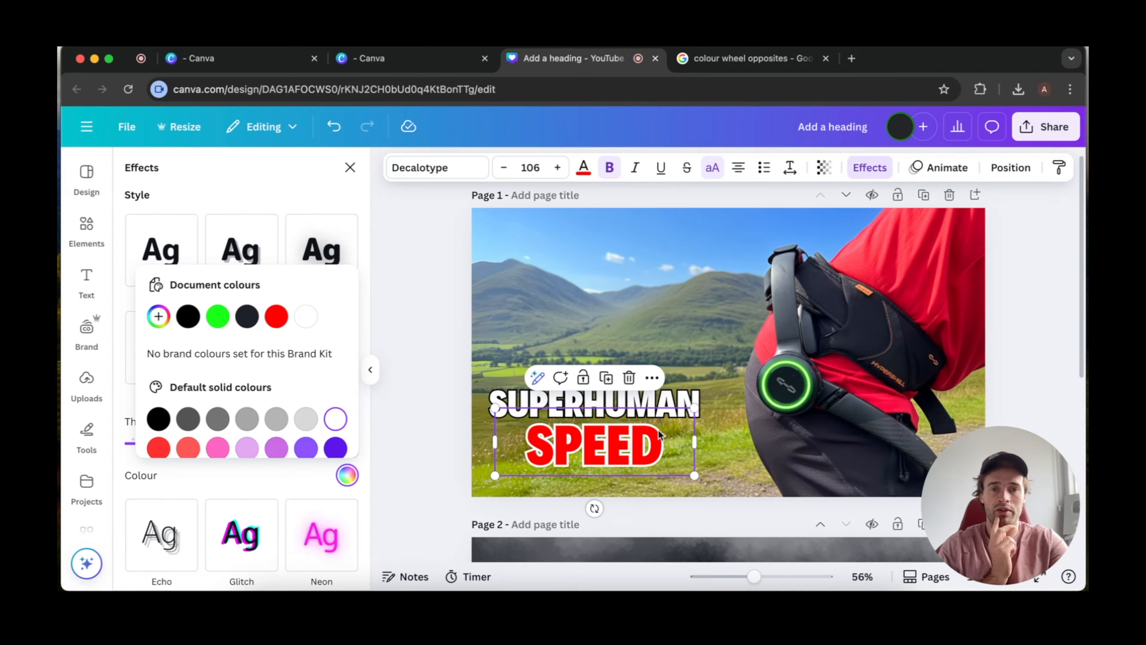
Set the letter spacing of the SPEED text to 84.
click(789, 170)
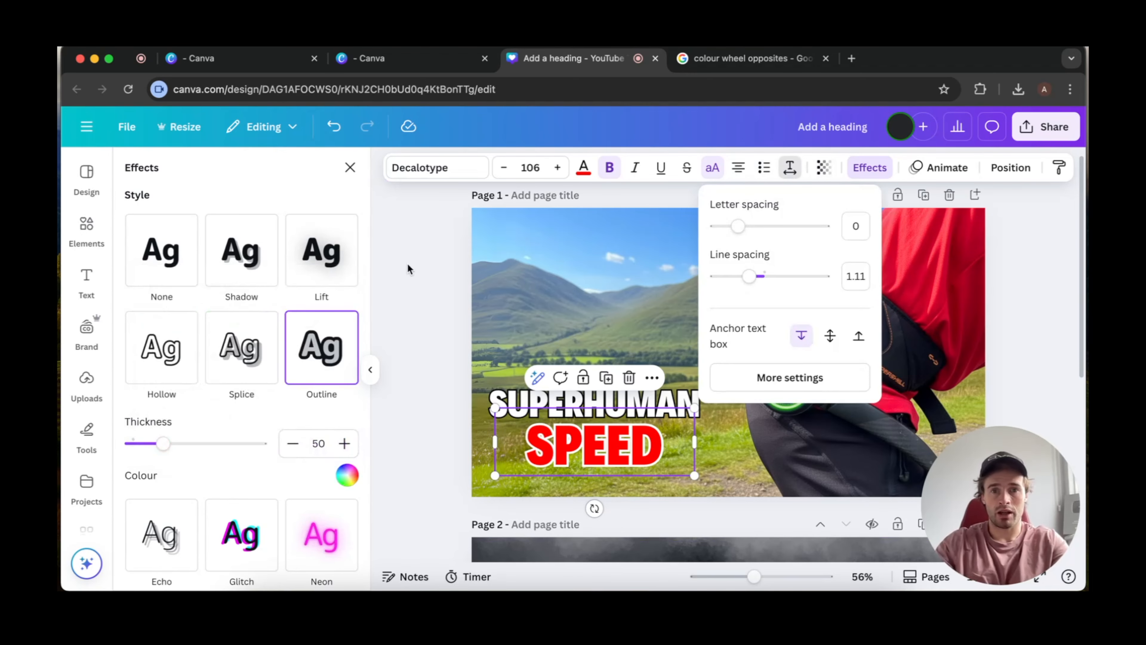
drag(745, 235, 747, 229)
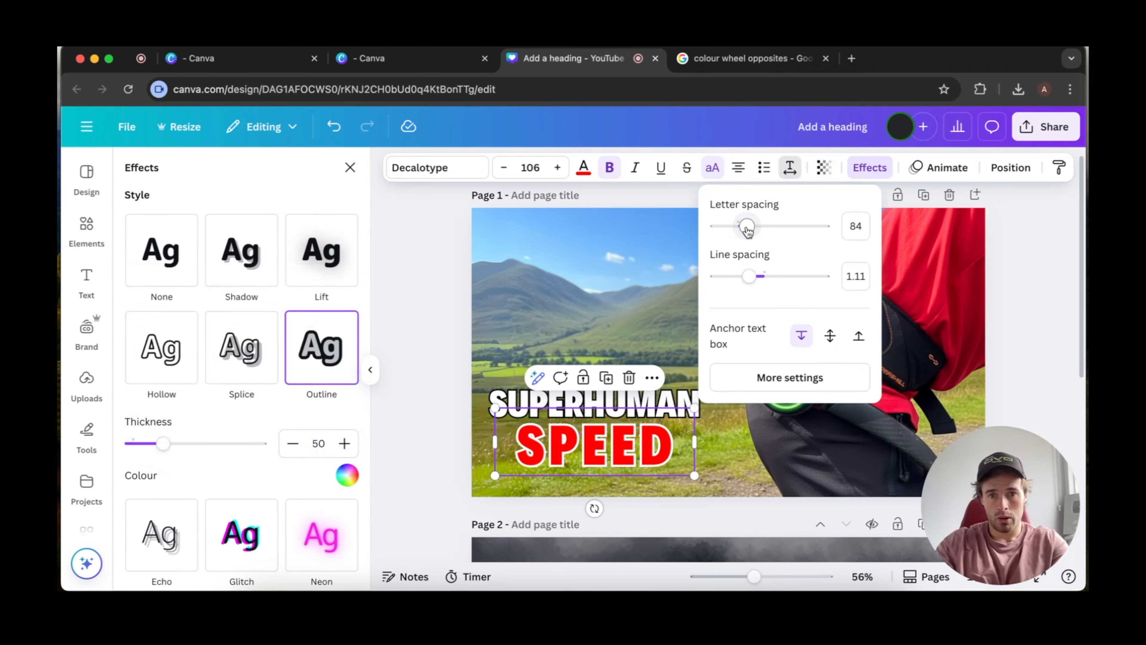
click(399, 333)
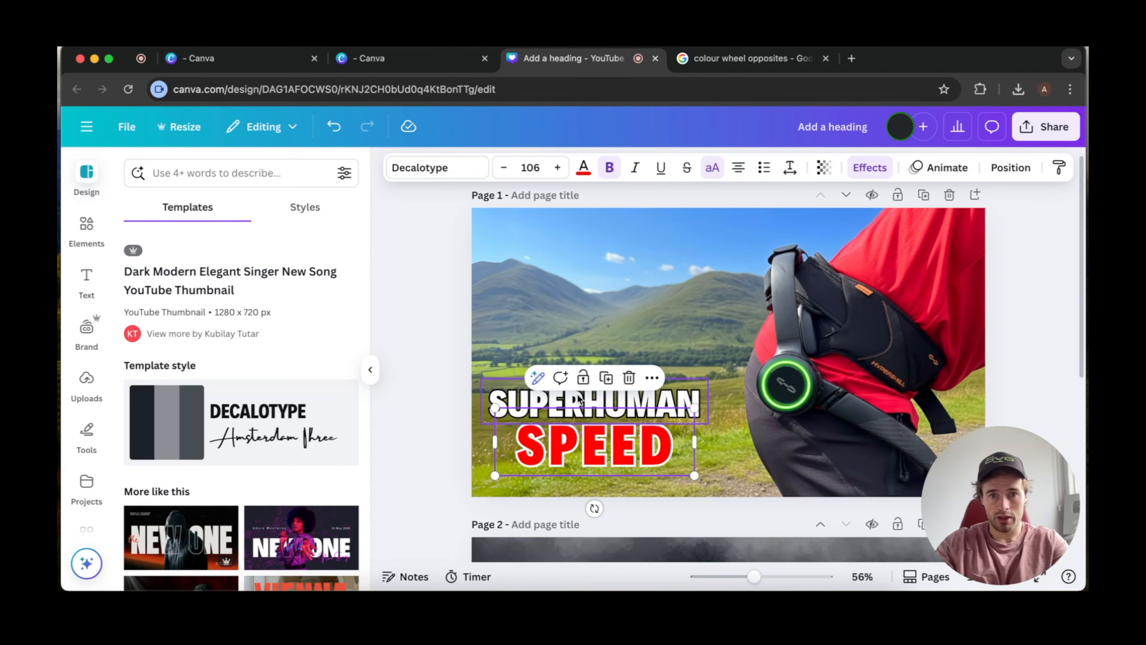
Set the SUPERHUMAN text's letter spacing to 63 and widen its text box so the word stays on one line.
click(677, 406)
click(790, 168)
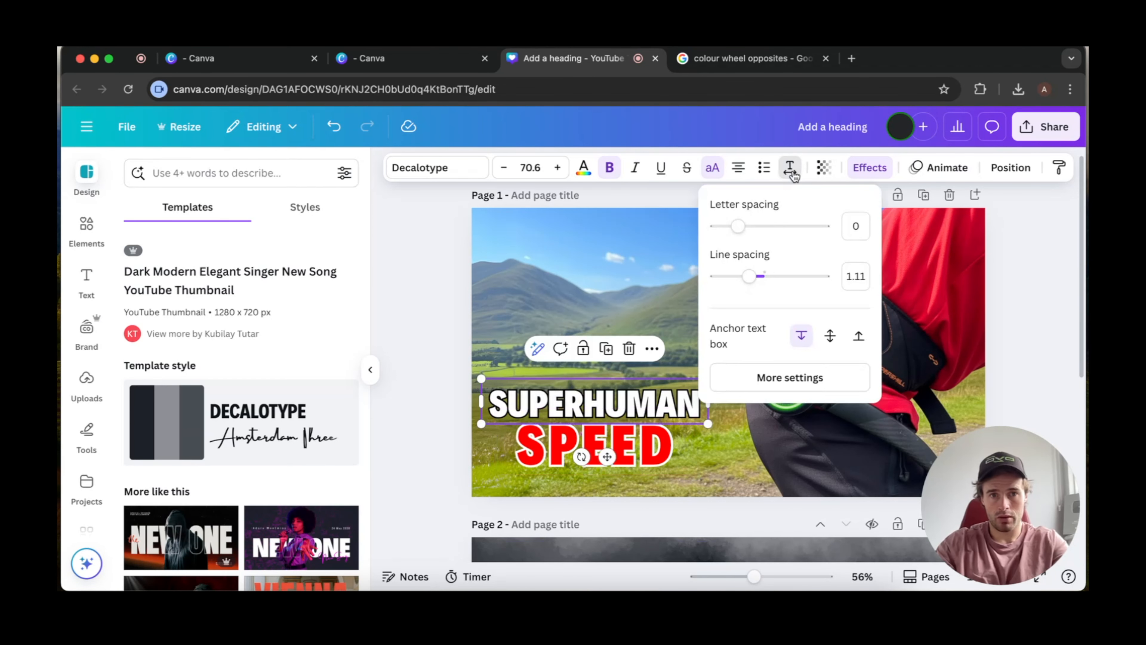
drag(740, 231, 746, 230)
click(709, 423)
drag(710, 423, 722, 423)
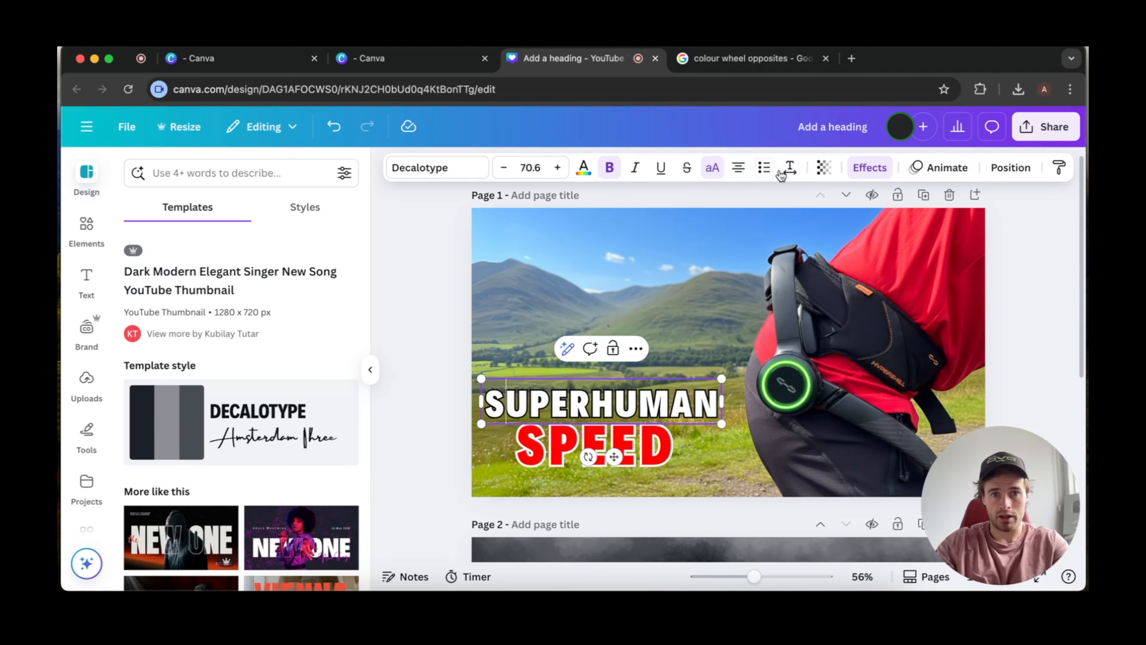
click(424, 401)
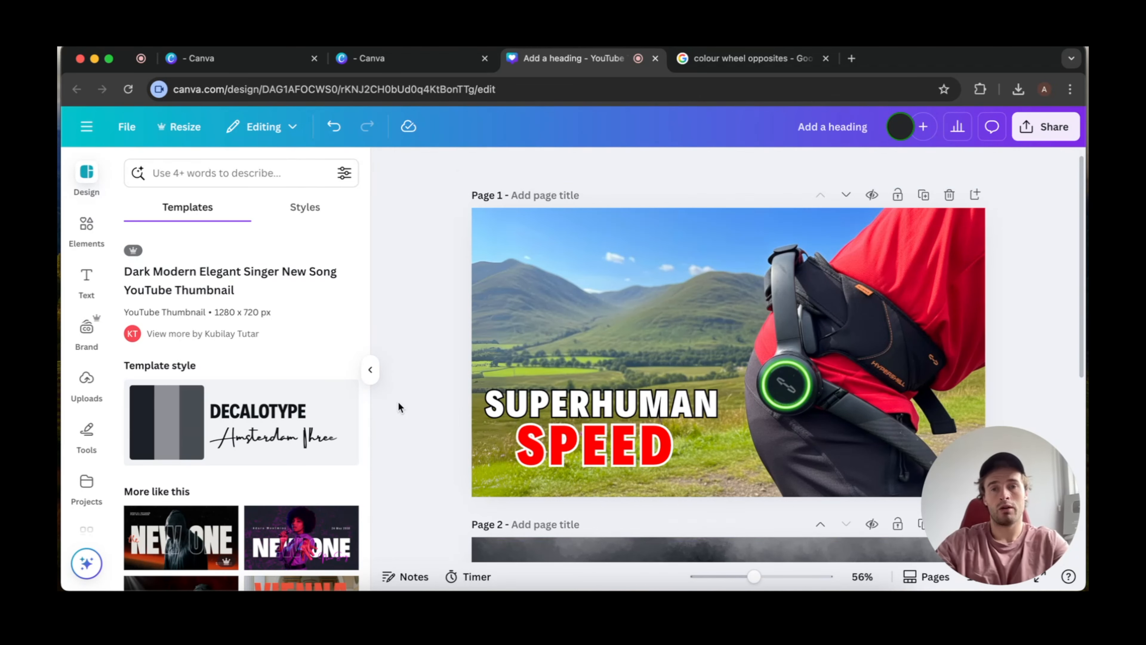
Shift the SPEED text slightly so it sits centred beneath SUPERHUMAN.
click(556, 413)
click(450, 455)
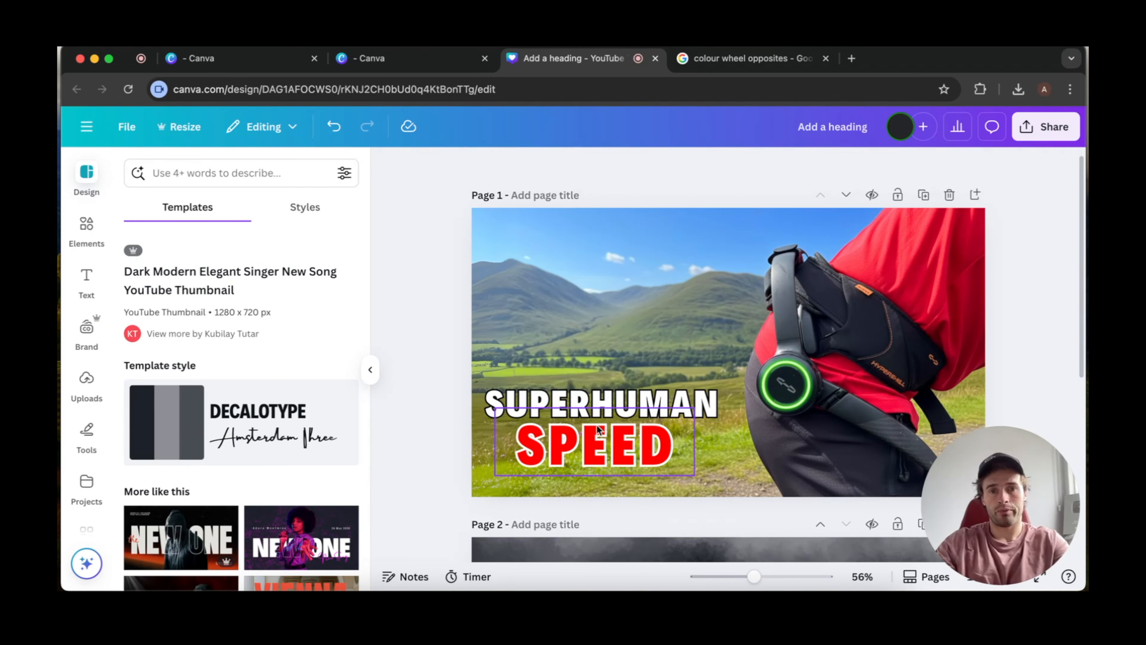
click(563, 456)
drag(560, 455, 556, 449)
Thicken the black outline of the SUPERHUMAN text to 82.
click(497, 399)
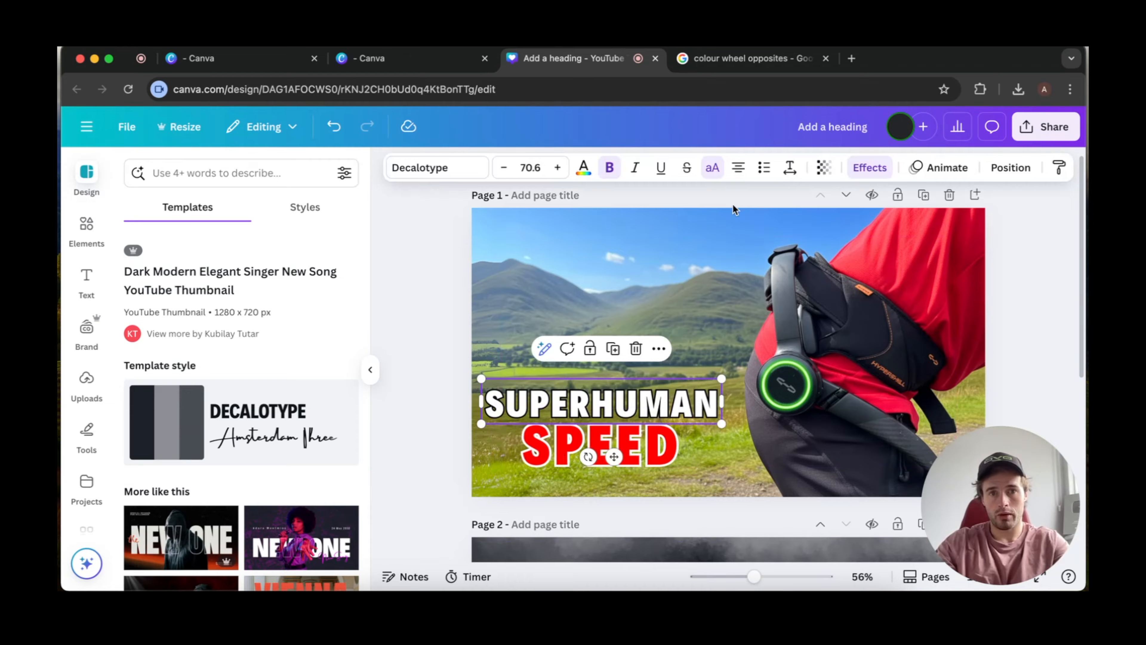
click(790, 167)
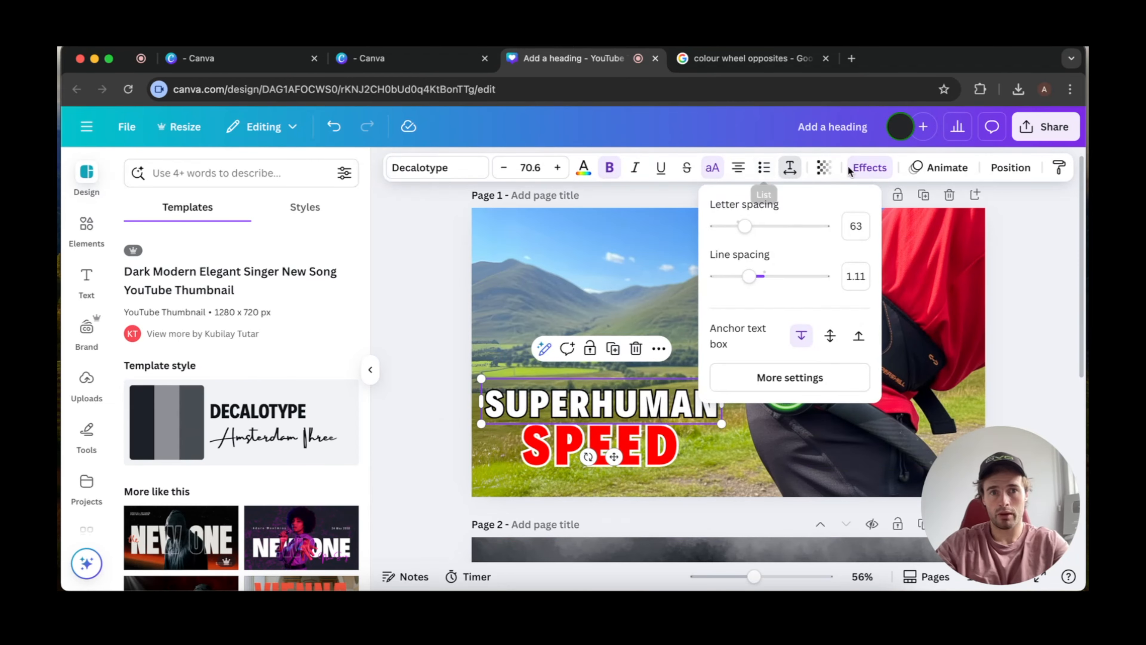
click(864, 167)
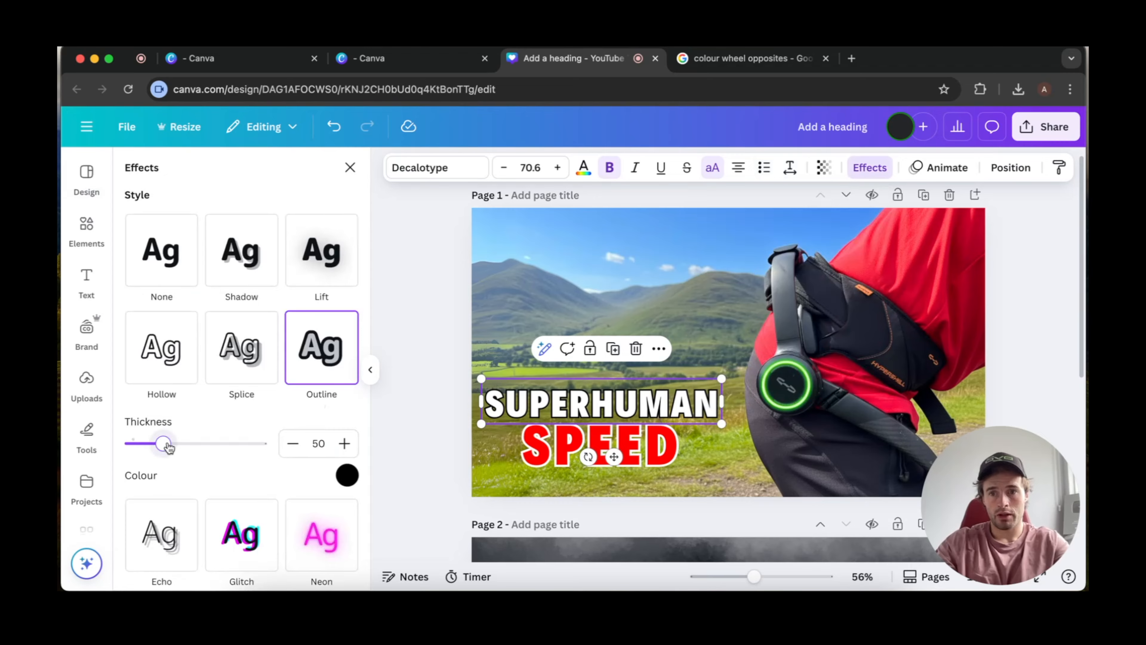
drag(167, 446, 275, 450)
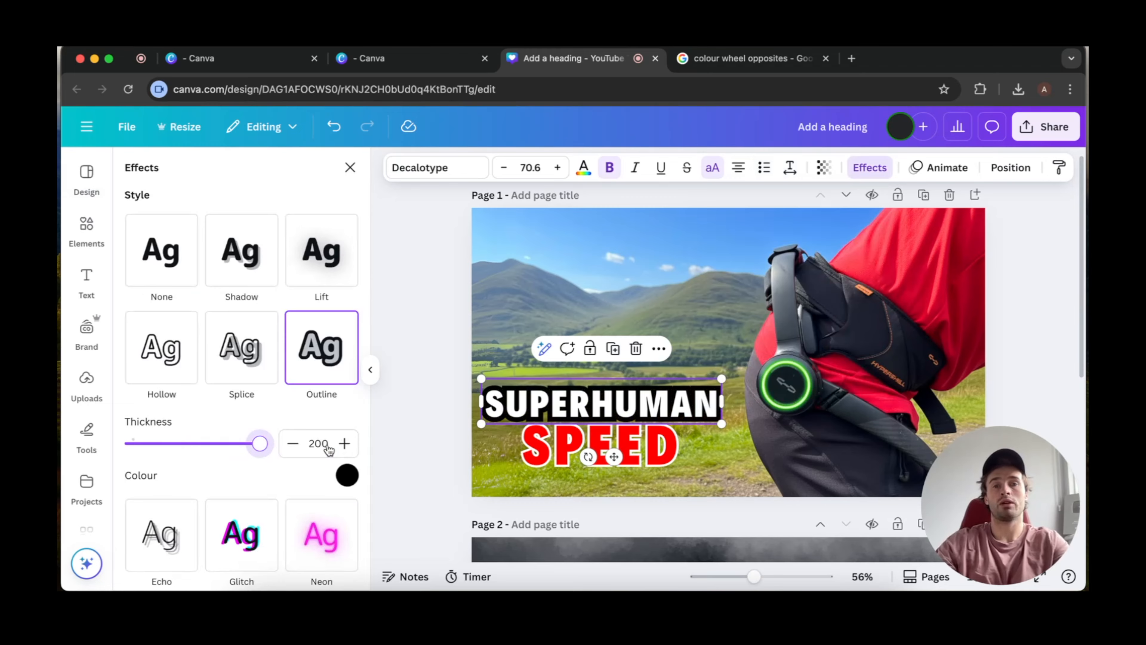
drag(263, 447, 185, 450)
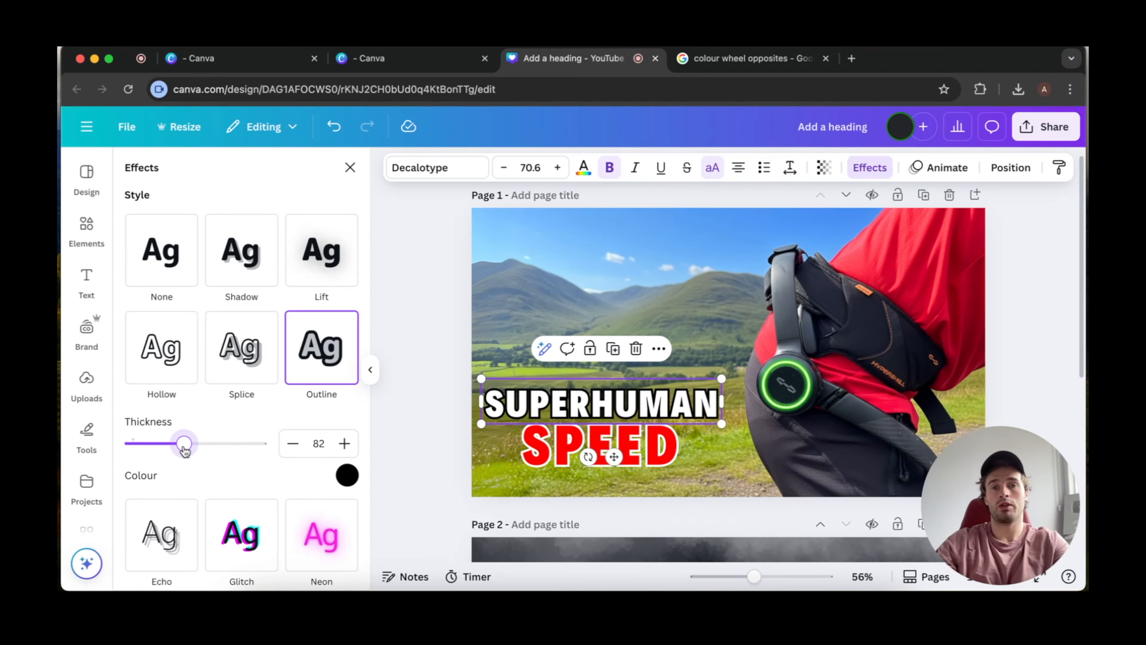
Increase SUPERHUMAN's letter spacing to 105 and scale the text down to size 66.5 so it fits on one line.
click(790, 170)
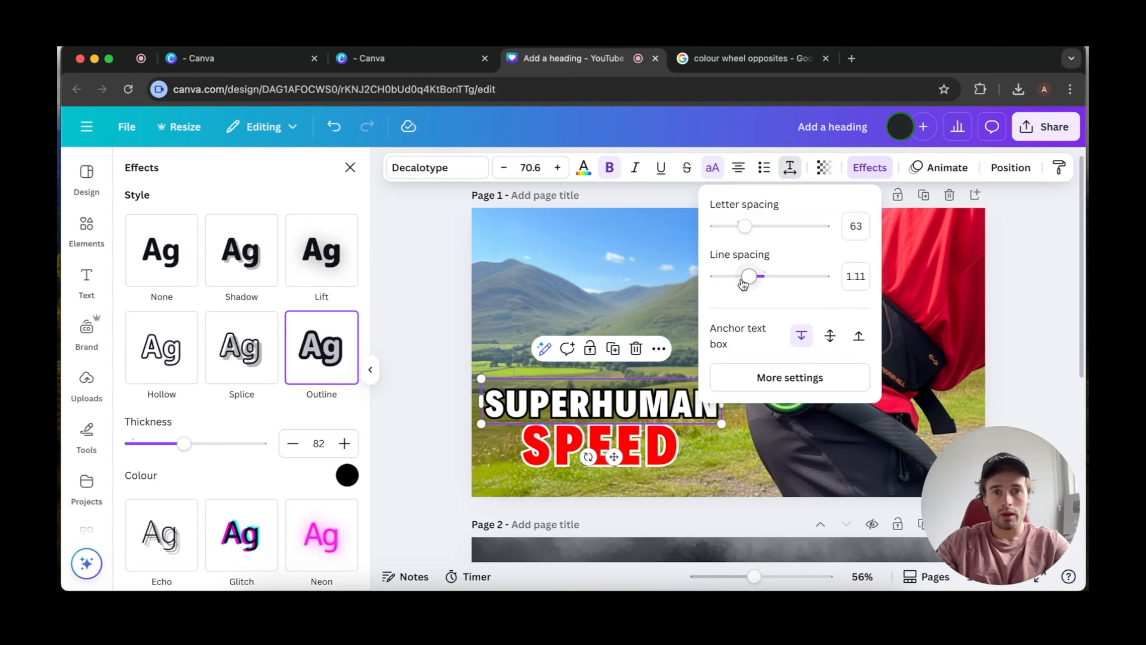
drag(745, 225, 750, 229)
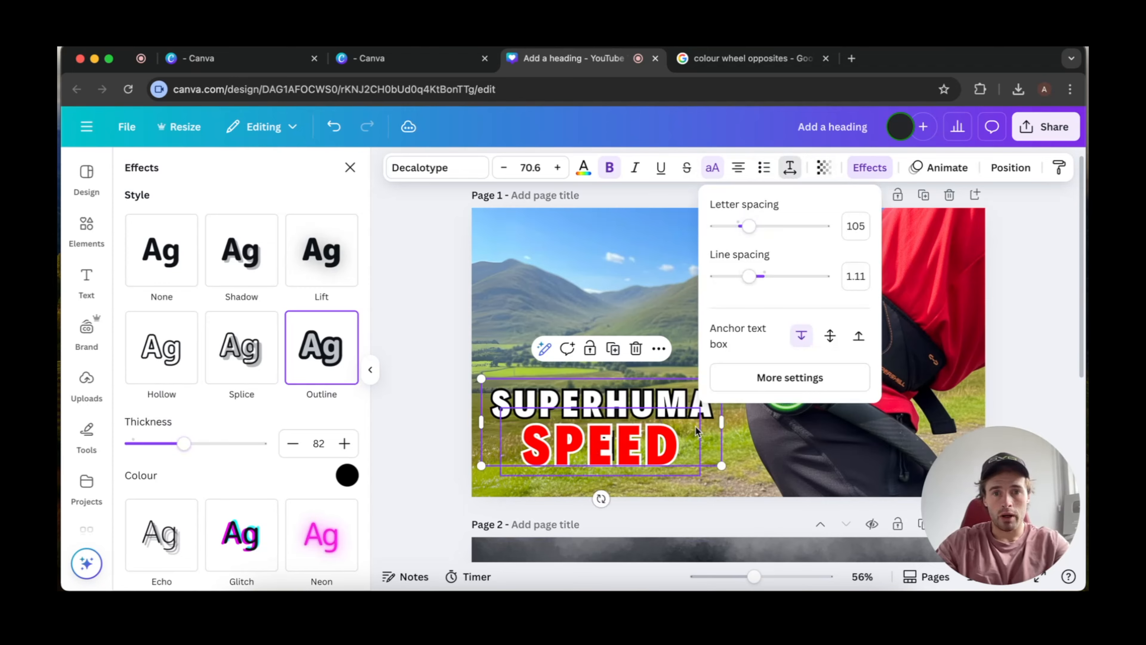
mouse_move(722, 421)
mouse_down()
mouse_move(736, 421)
mouse_move(719, 419)
mouse_up()
click(370, 371)
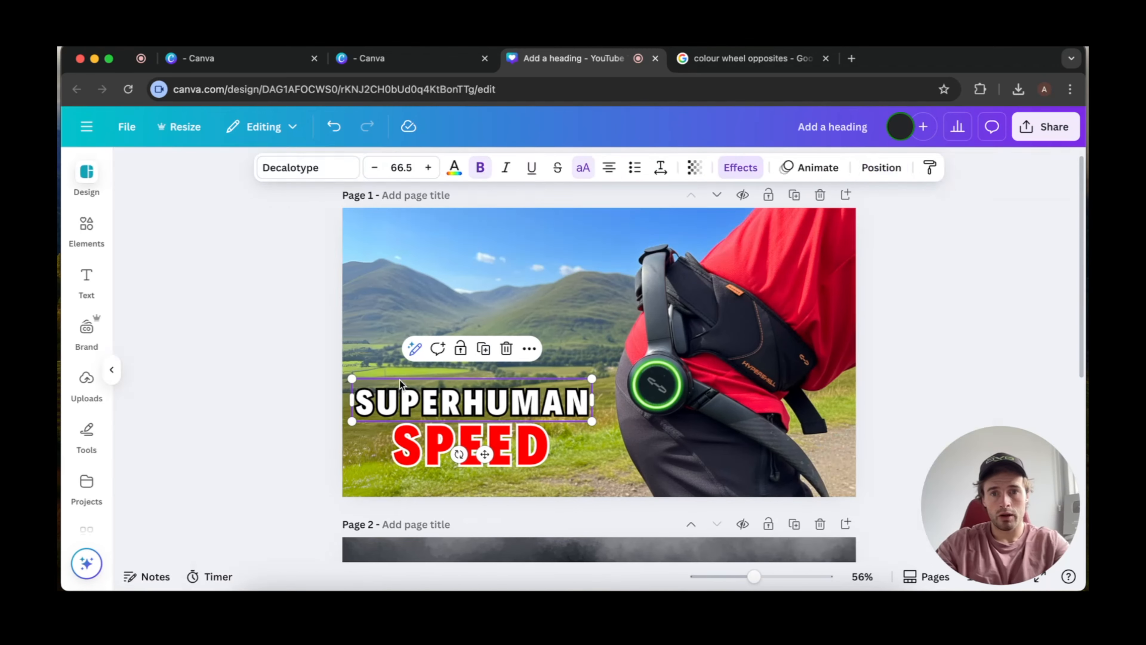
drag(535, 405, 535, 405)
click(394, 471)
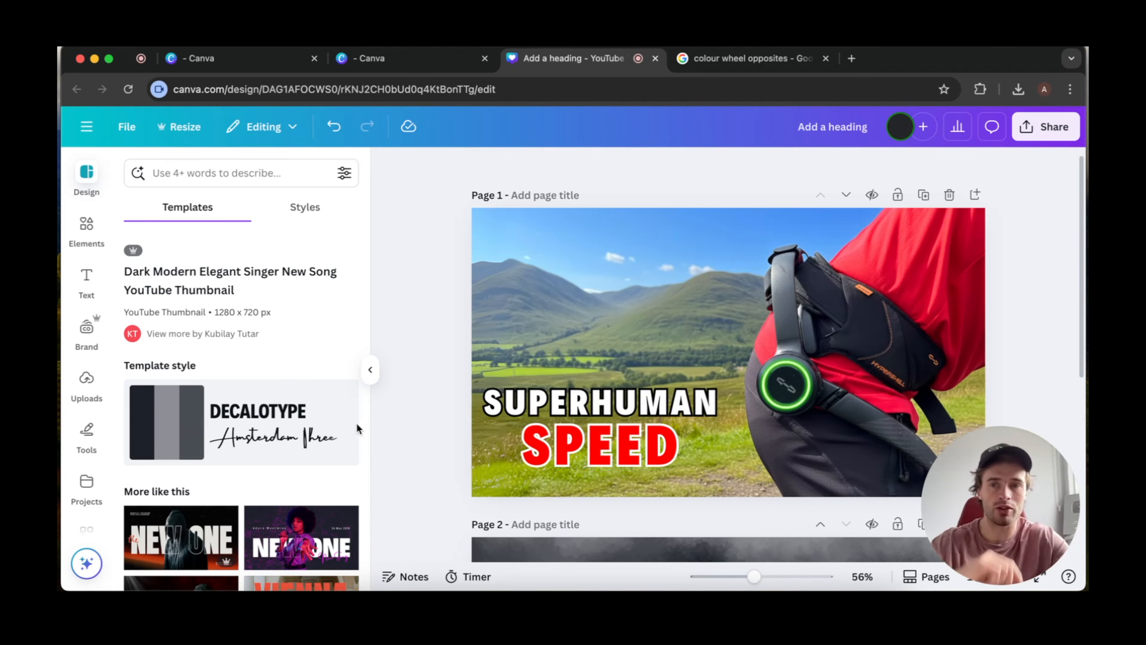
Search the graphic elements for "red arrow" and look through the arrow designs.
click(78, 232)
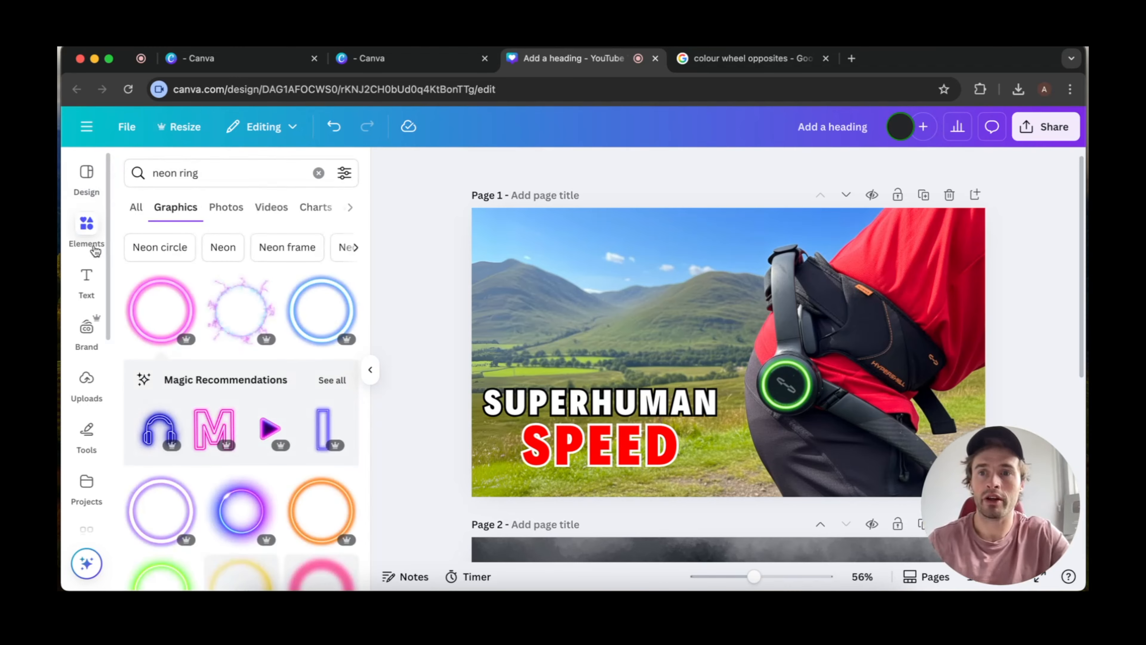
triple_click(278, 173)
text(red arrow)
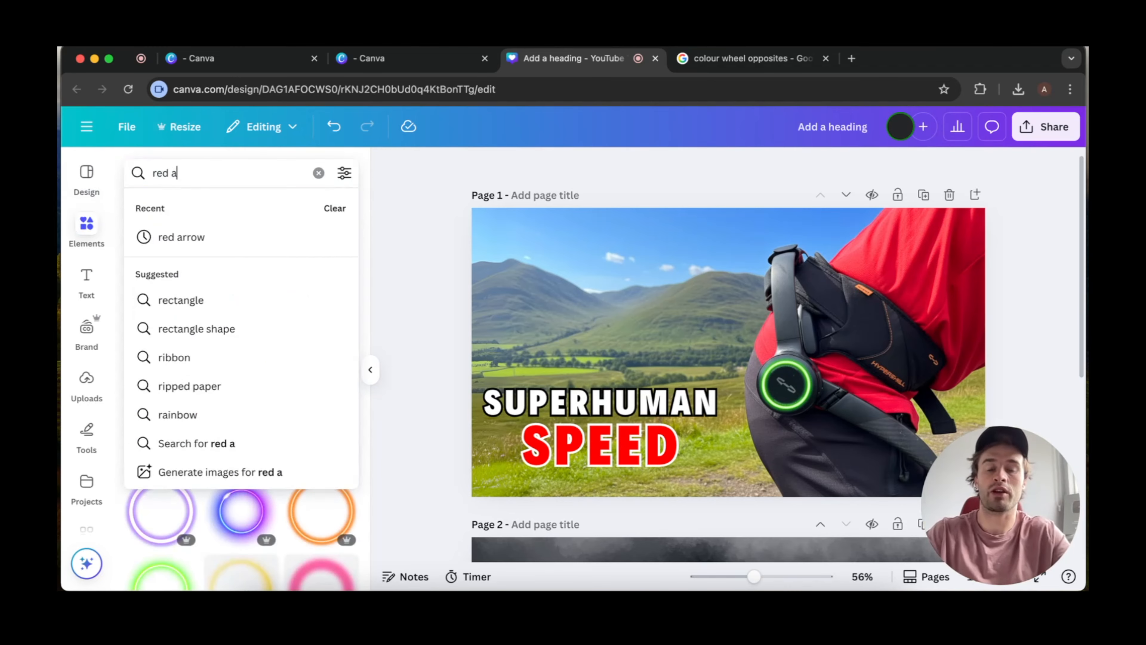
key(Return)
scroll(219, 238, down, 6)
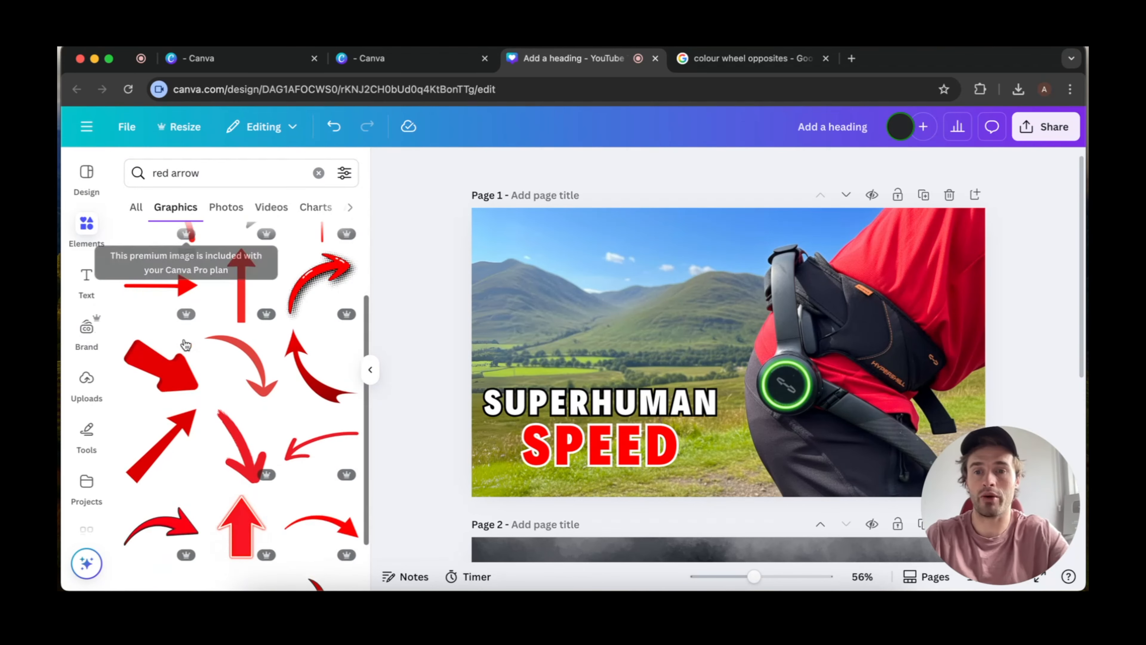
scroll(237, 400, down, 10)
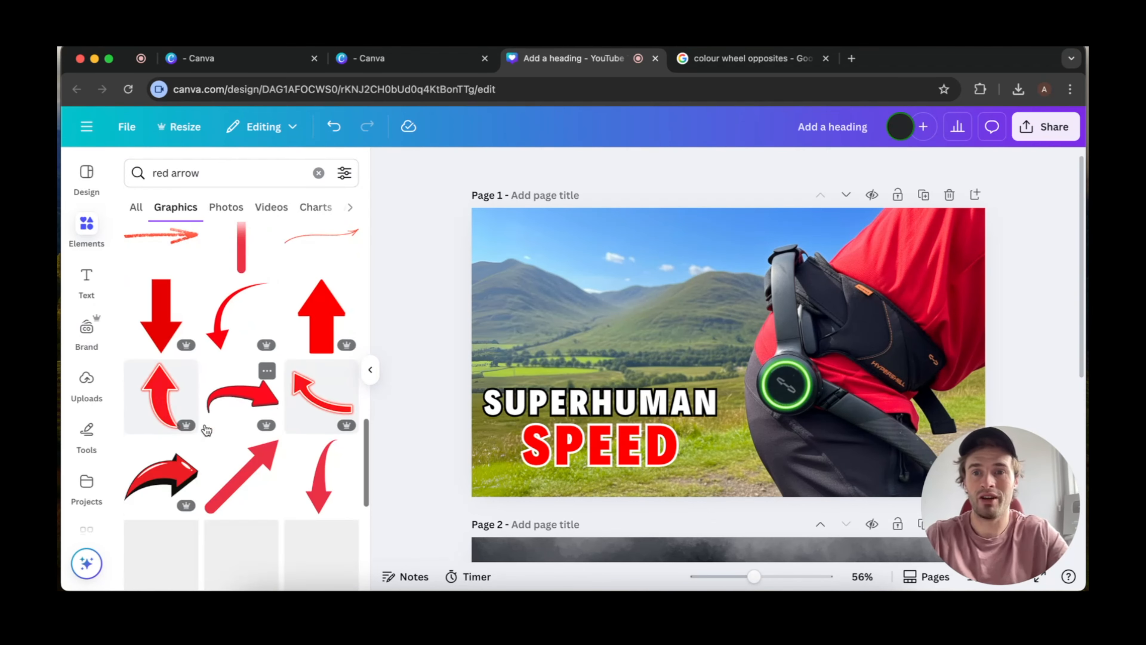
scroll(206, 429, up, 15)
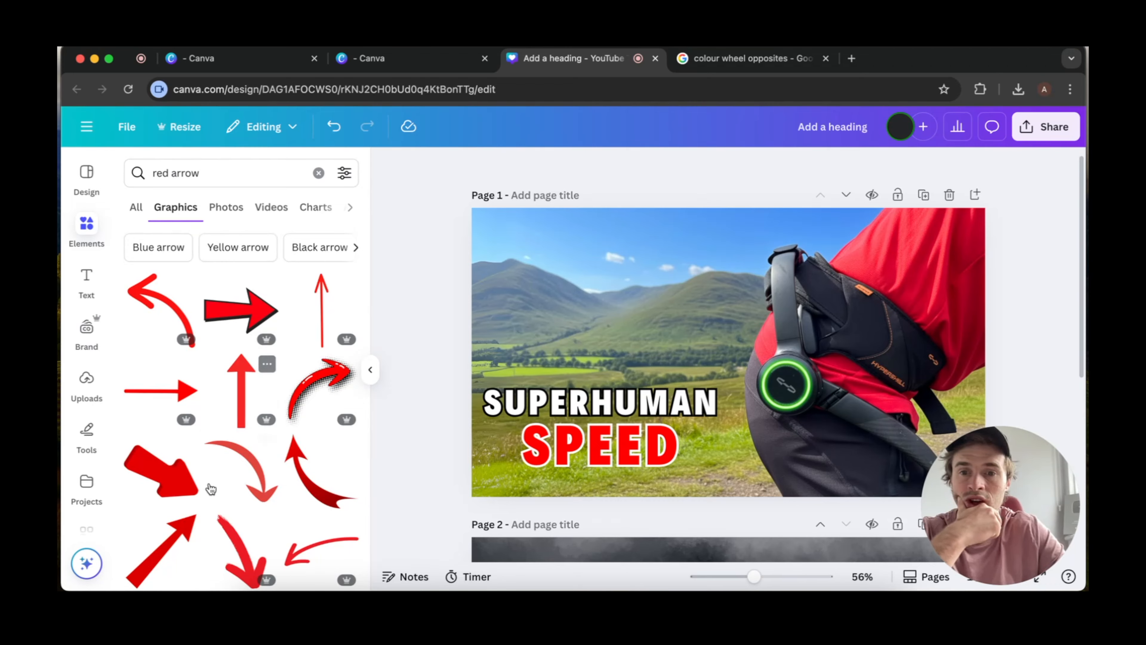
scroll(228, 483, down, 1)
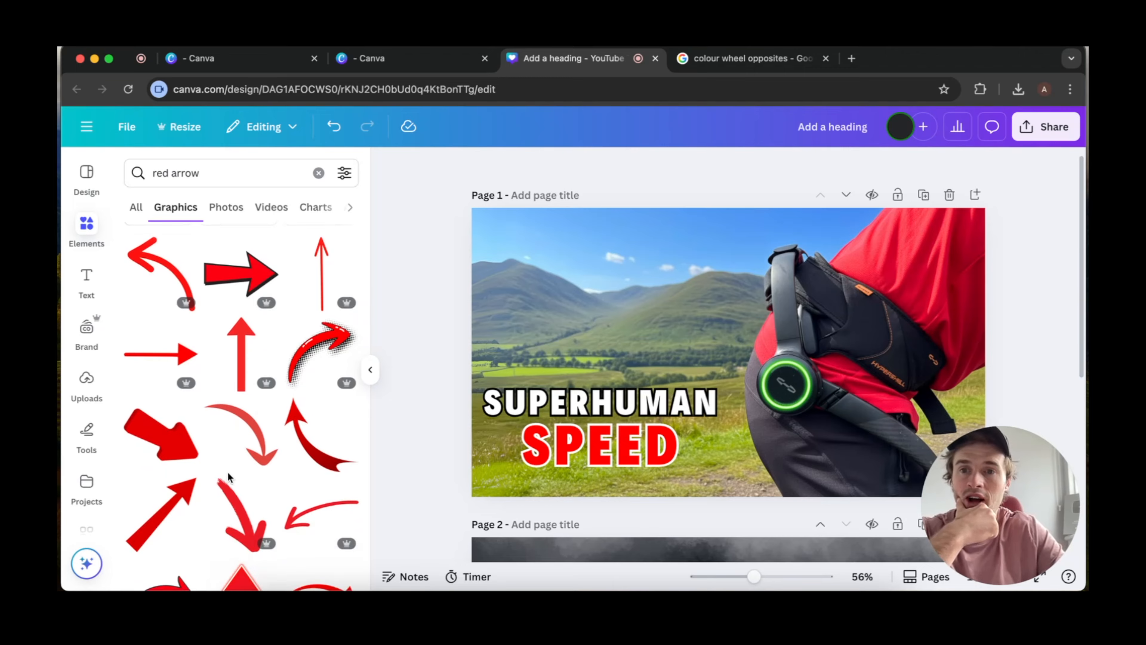
scroll(228, 472, down, 1)
scroll(229, 477, down, 2)
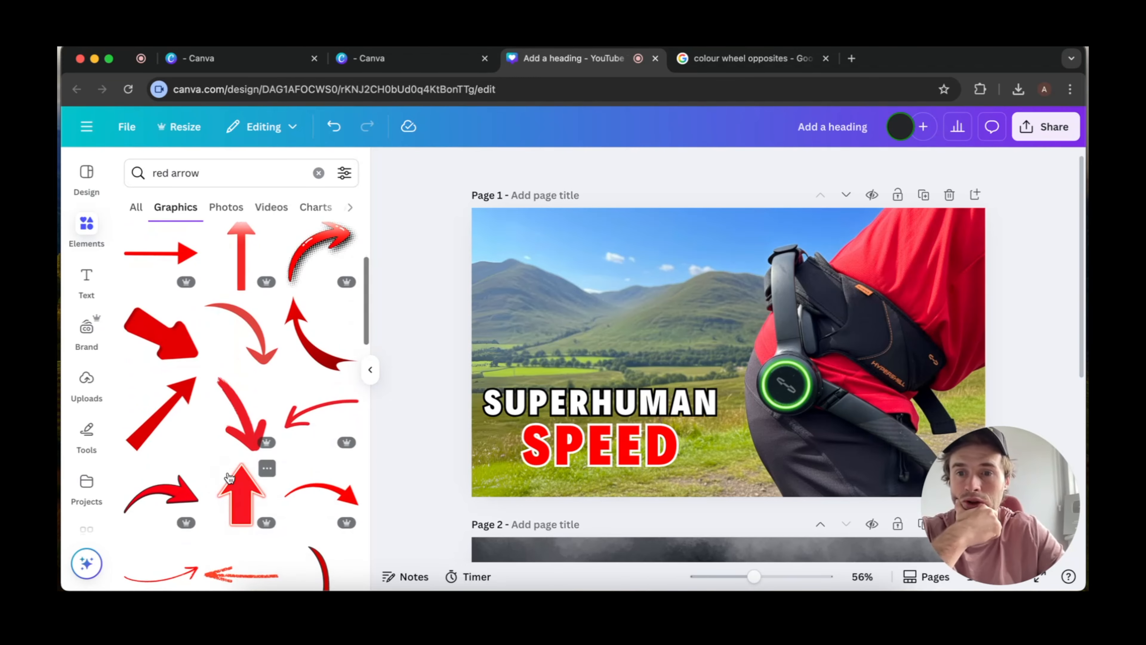
Try a curved red arrow with a thin dark outline on the thumbnail, and delete it.
click(161, 494)
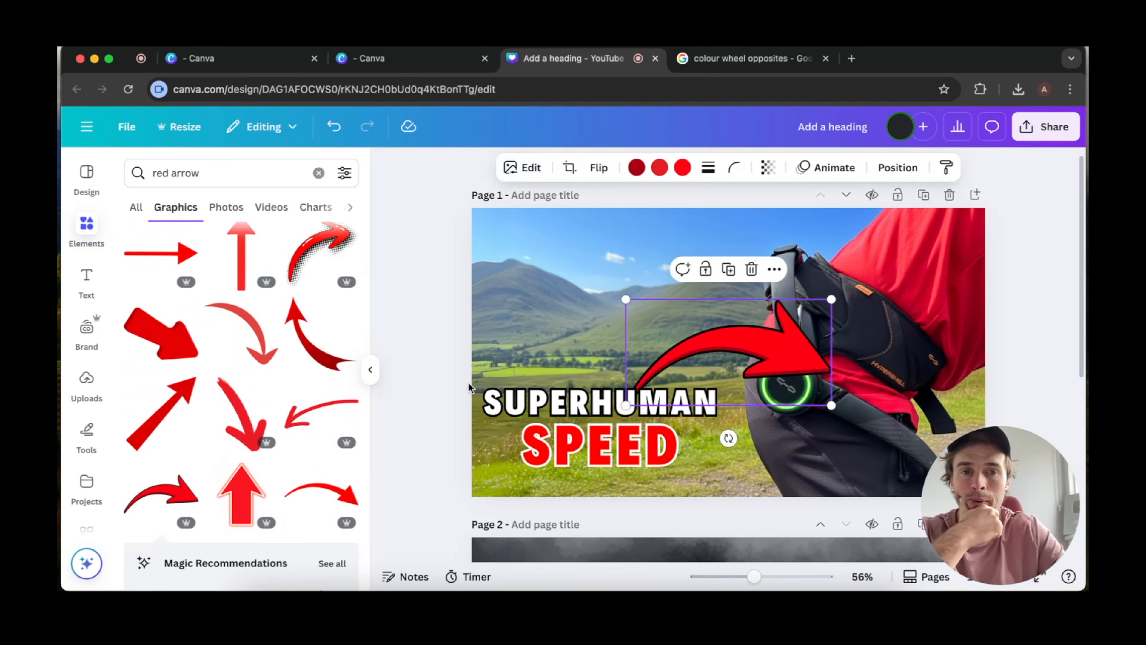
scroll(466, 383, down, 3)
scroll(466, 382, up, 3)
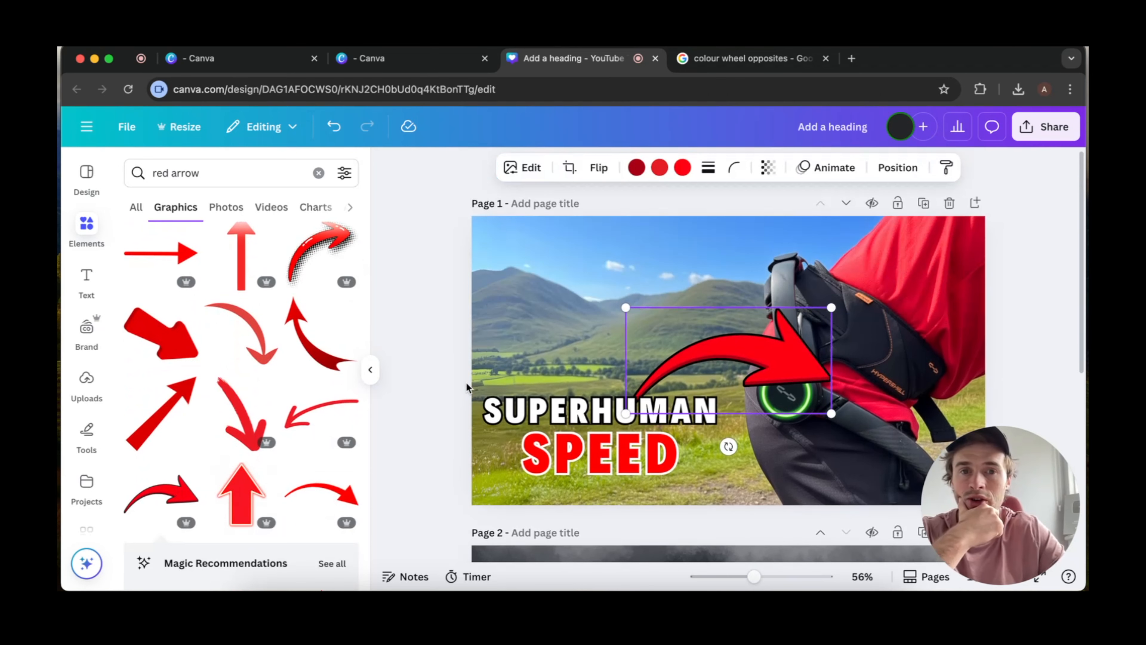
key(Delete)
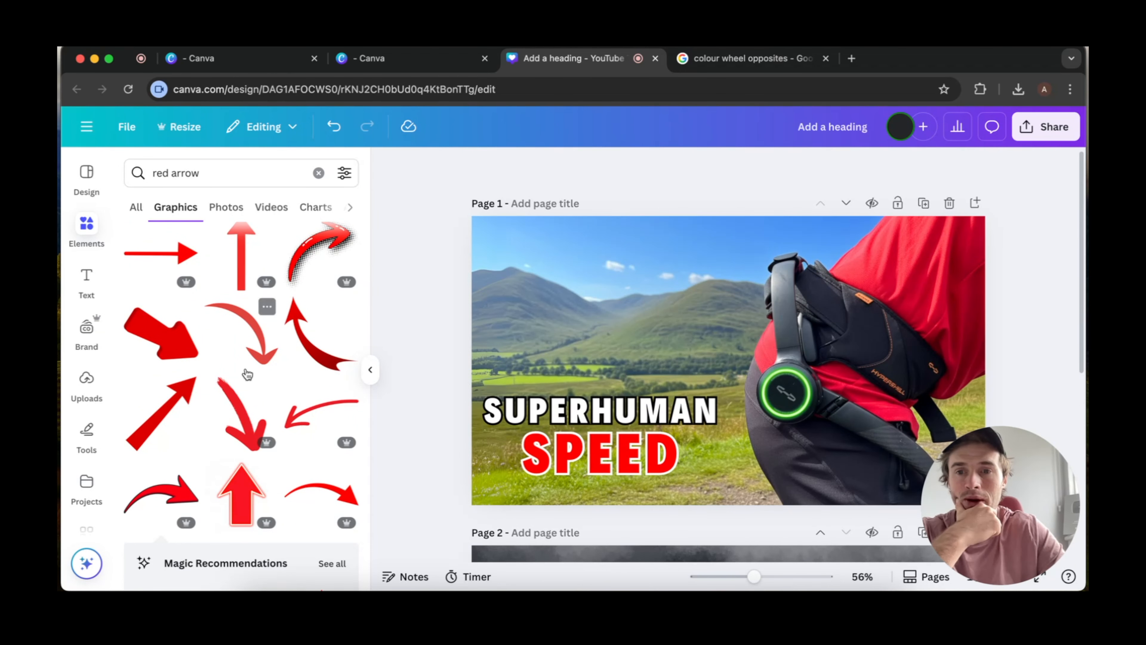
Insert a thick black-outlined curved red arrow from the magic recommendations and place it beside SPEED, pointing up towards the green ring.
scroll(248, 372, down, 4)
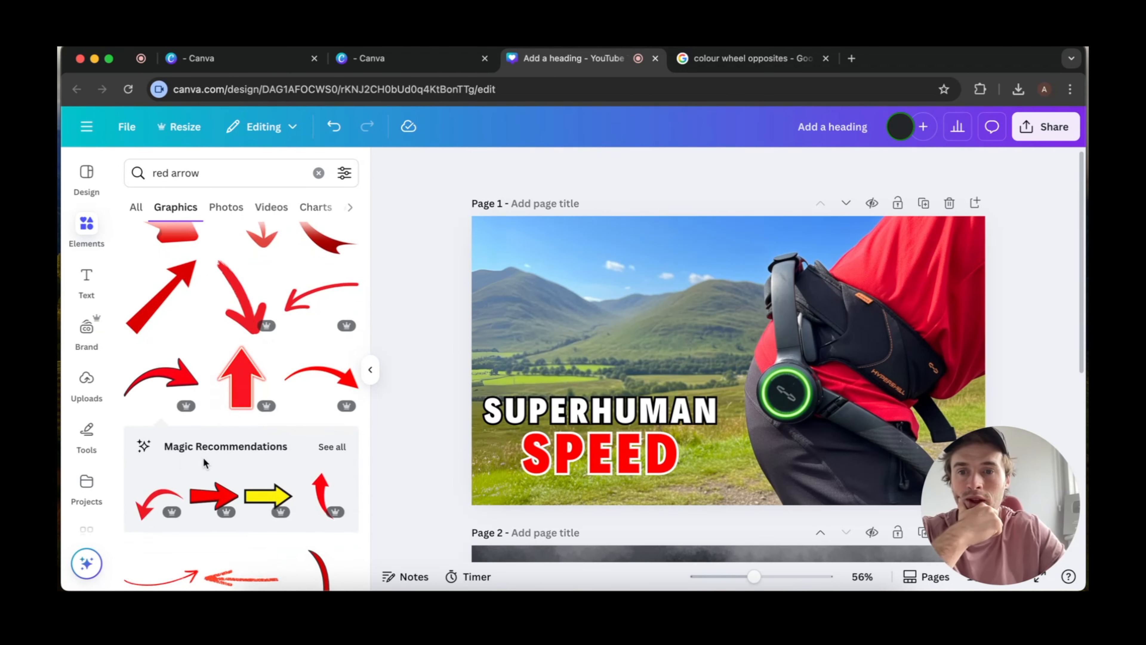
scroll(181, 467, down, 3)
click(332, 312)
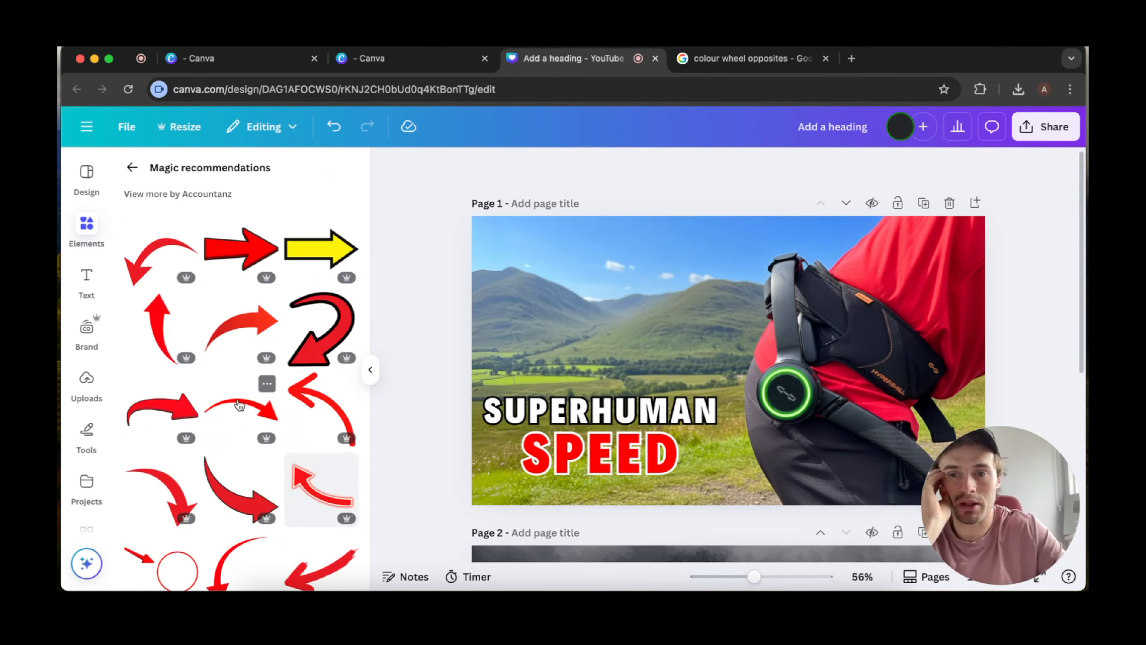
scroll(217, 343, down, 5)
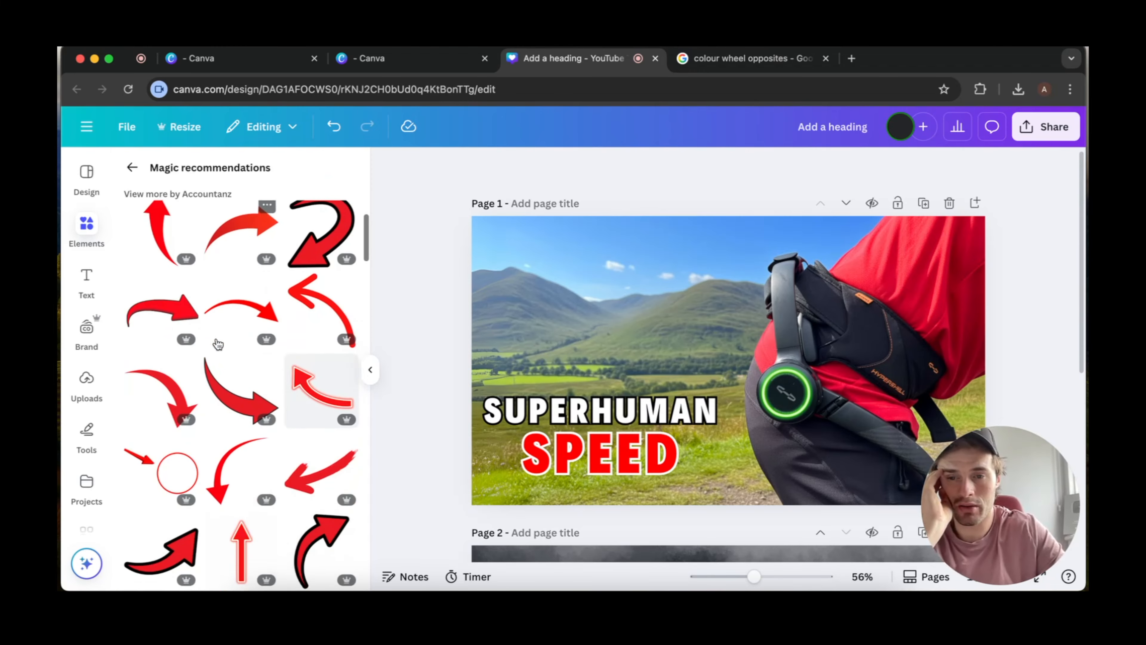
click(163, 477)
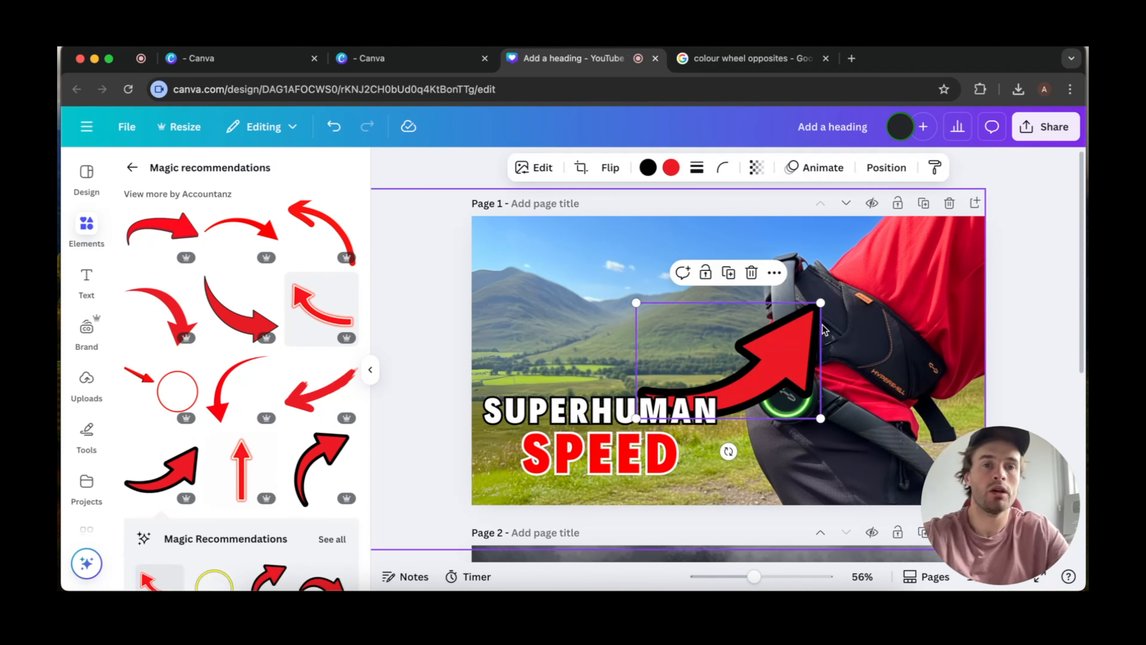
drag(822, 302, 899, 330)
drag(863, 383, 811, 441)
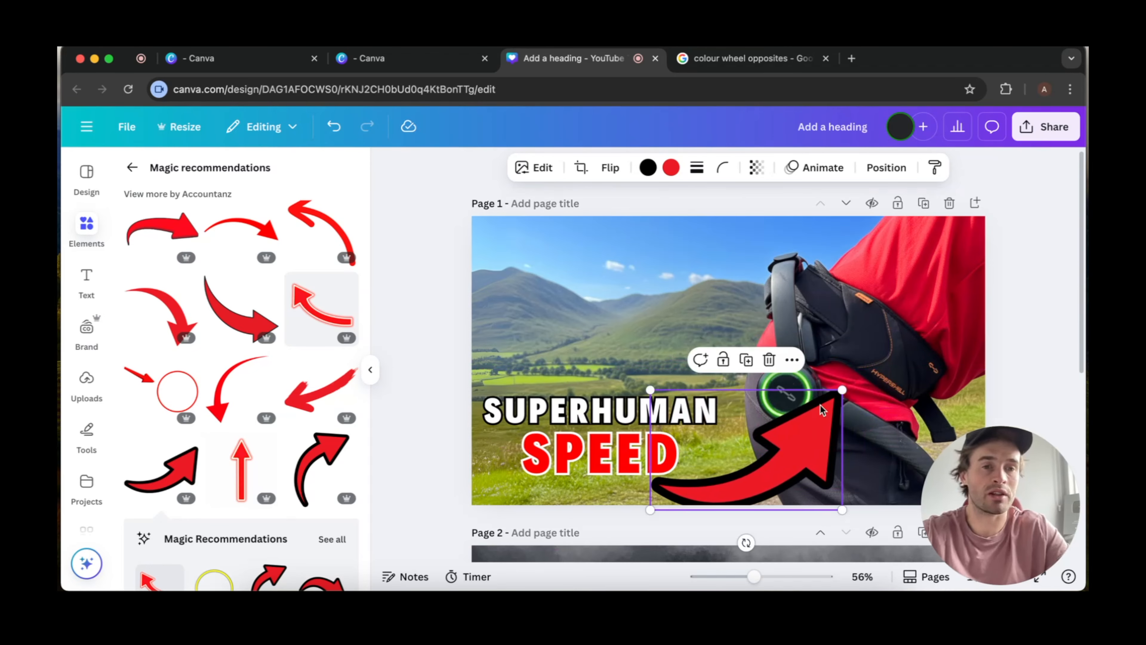
Move the curved red arrow up over the green ring and change its black outline to white.
drag(810, 462, 825, 436)
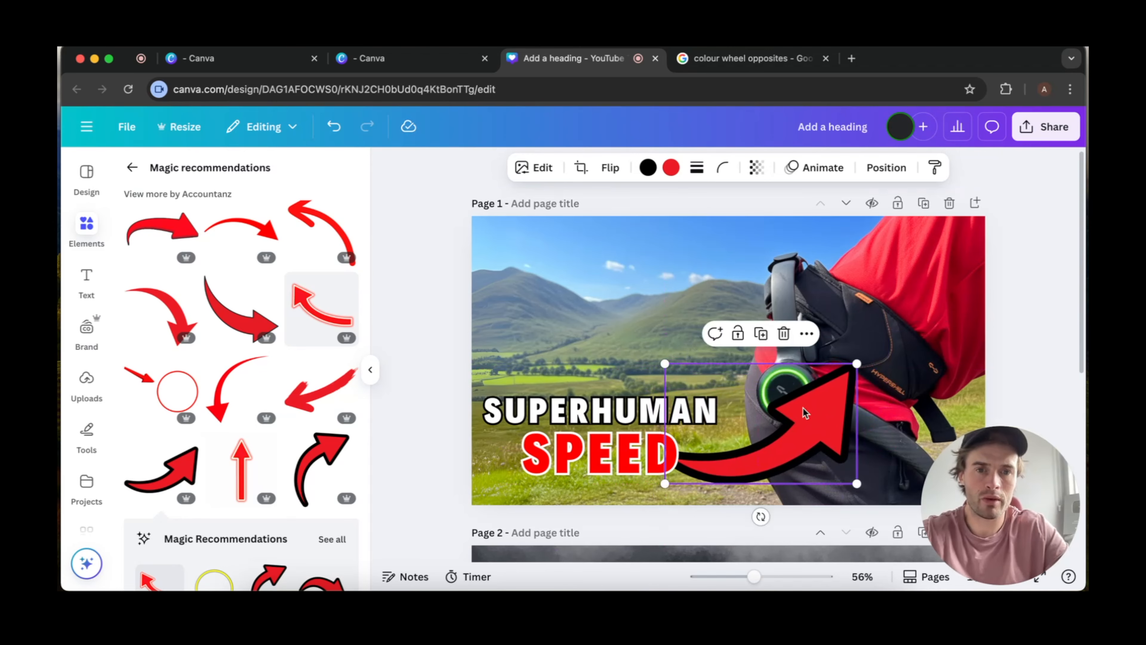
click(648, 168)
click(344, 273)
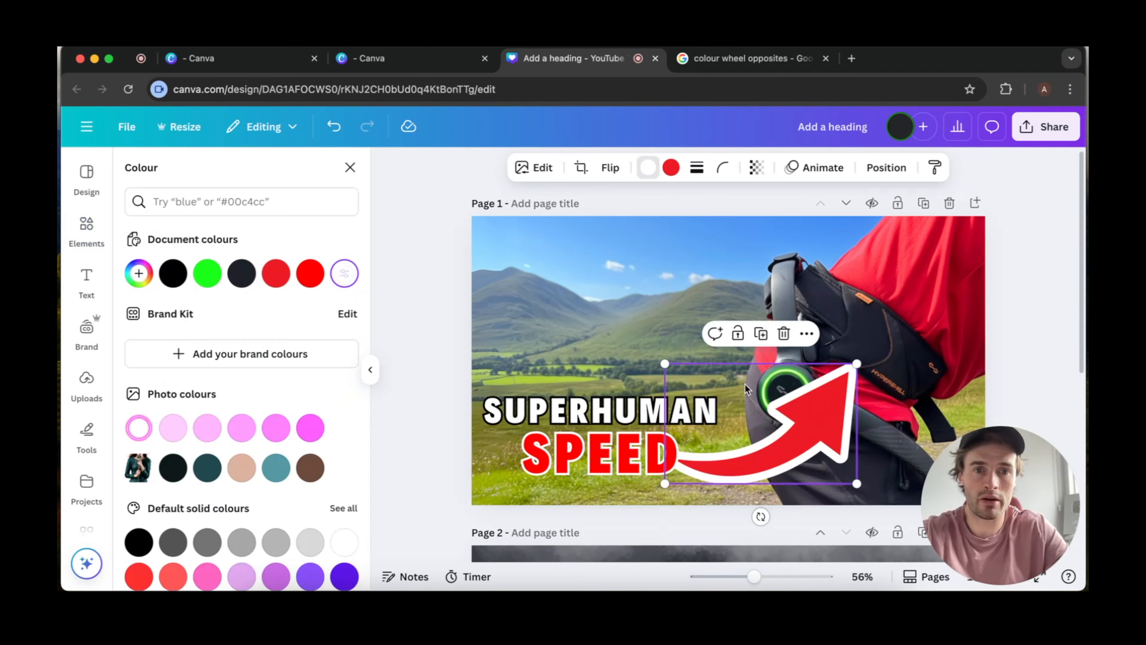
Shrink the white-outlined arrow to a small size and place it between SPEED and the headphone's green ring.
drag(856, 363, 750, 457)
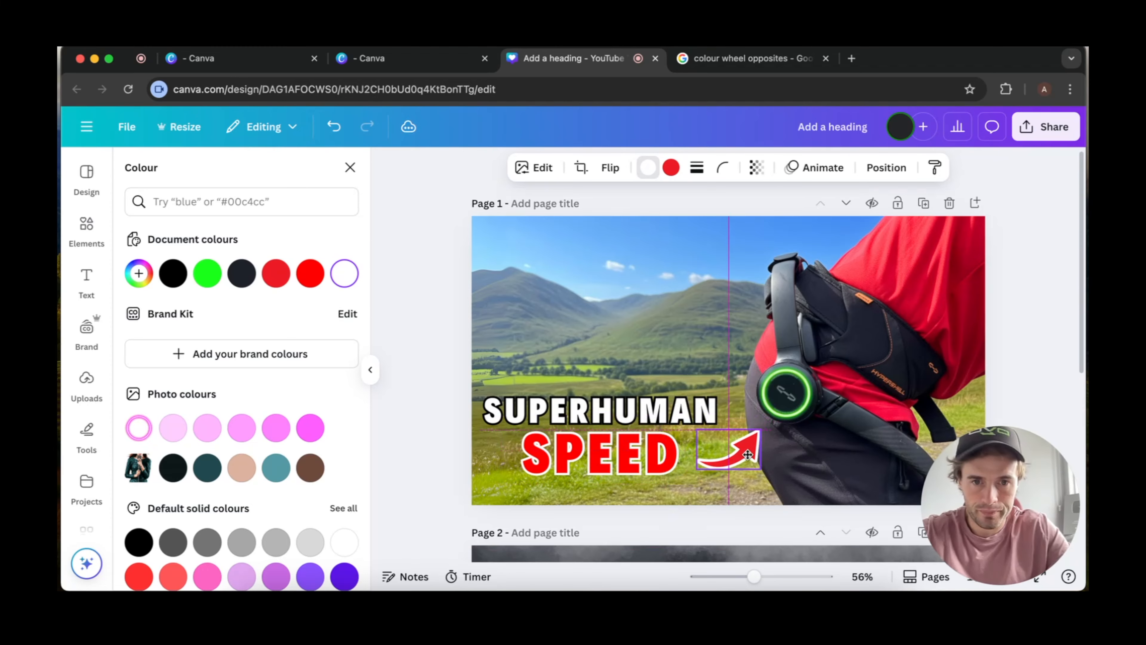
click(936, 319)
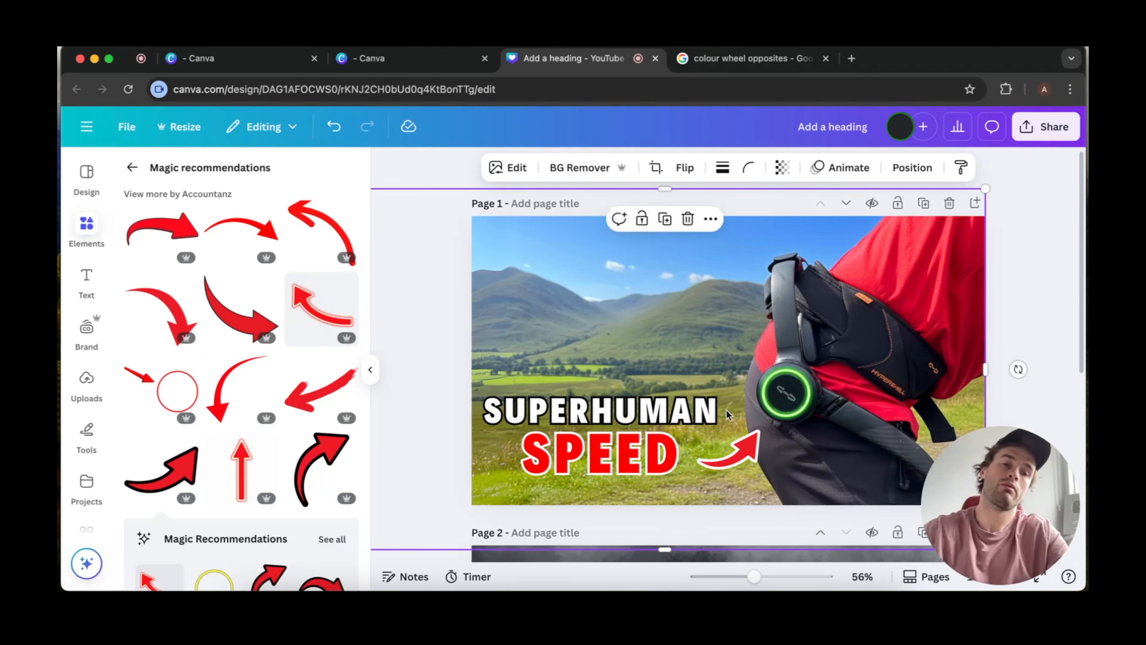
click(751, 448)
drag(760, 430, 764, 428)
click(892, 359)
Delete the SINGER design page and preview the remaining thumbnail at small zoom levels down to 13%.
drag(705, 577, 725, 577)
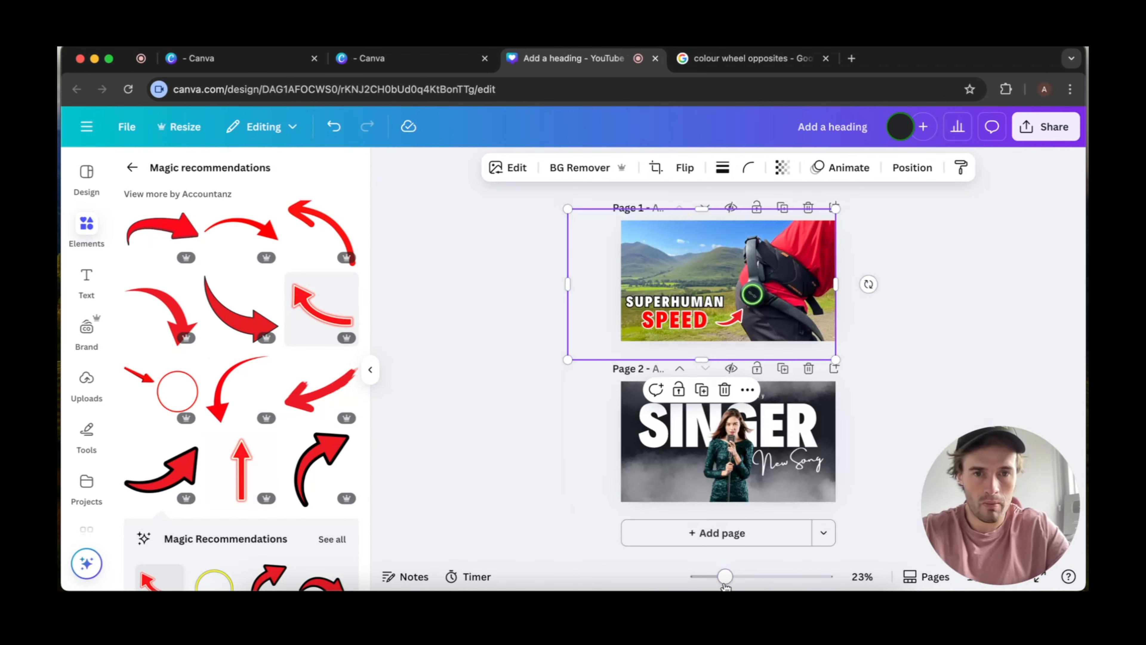
click(808, 369)
click(928, 350)
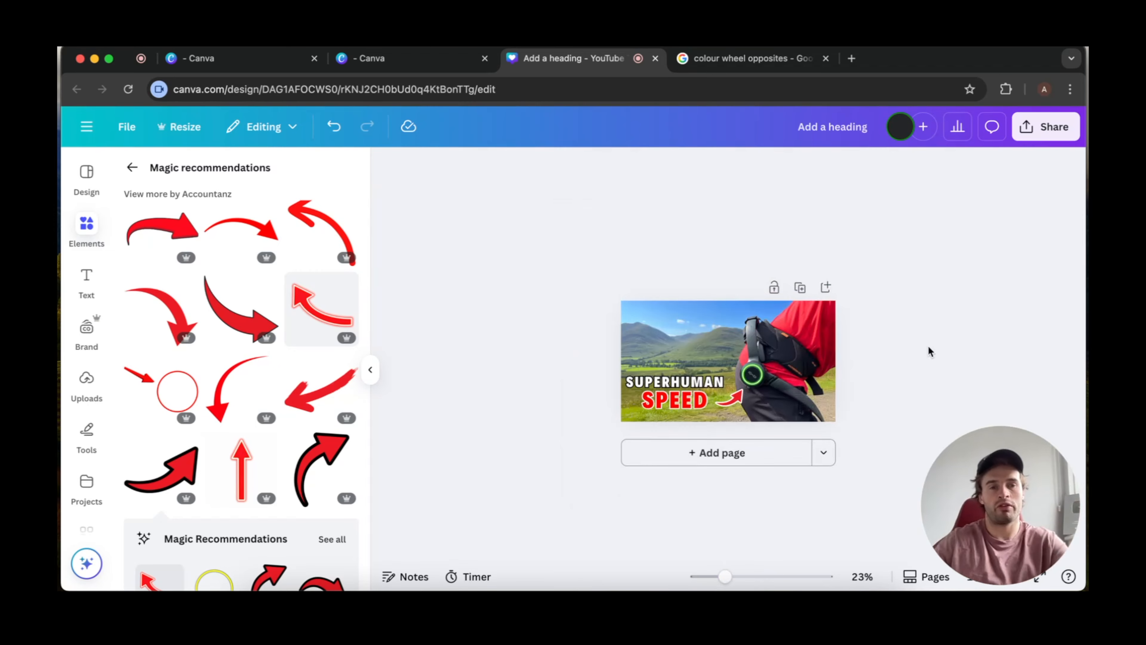
mouse_move(725, 577)
mouse_down()
mouse_move(755, 580)
mouse_move(716, 584)
mouse_up()
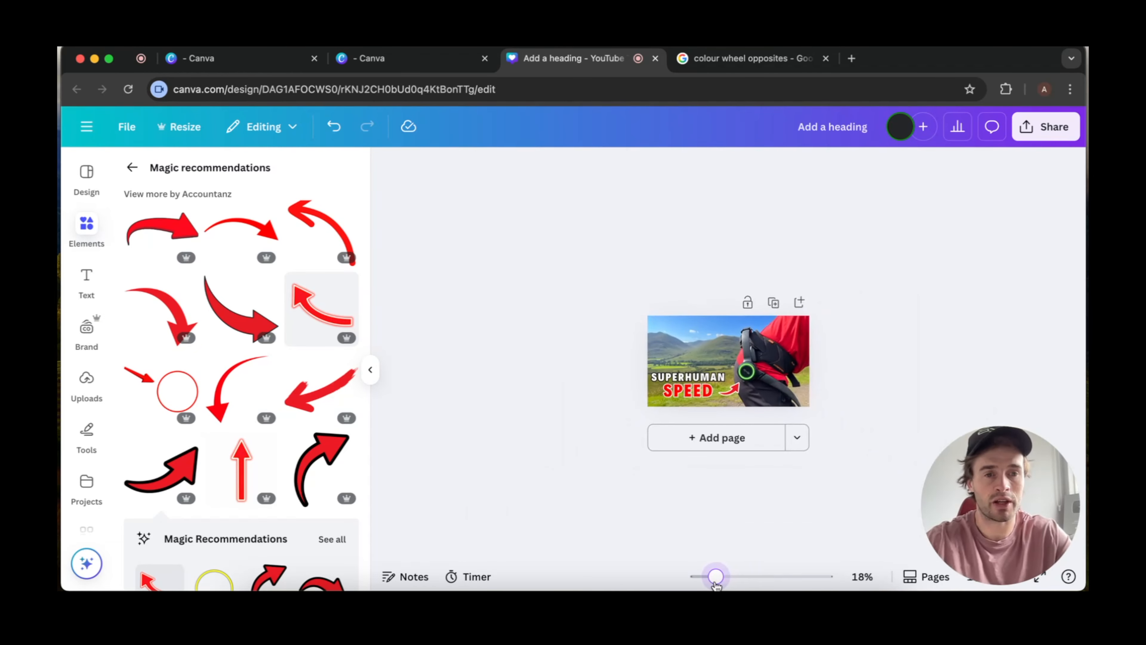
drag(716, 584, 707, 584)
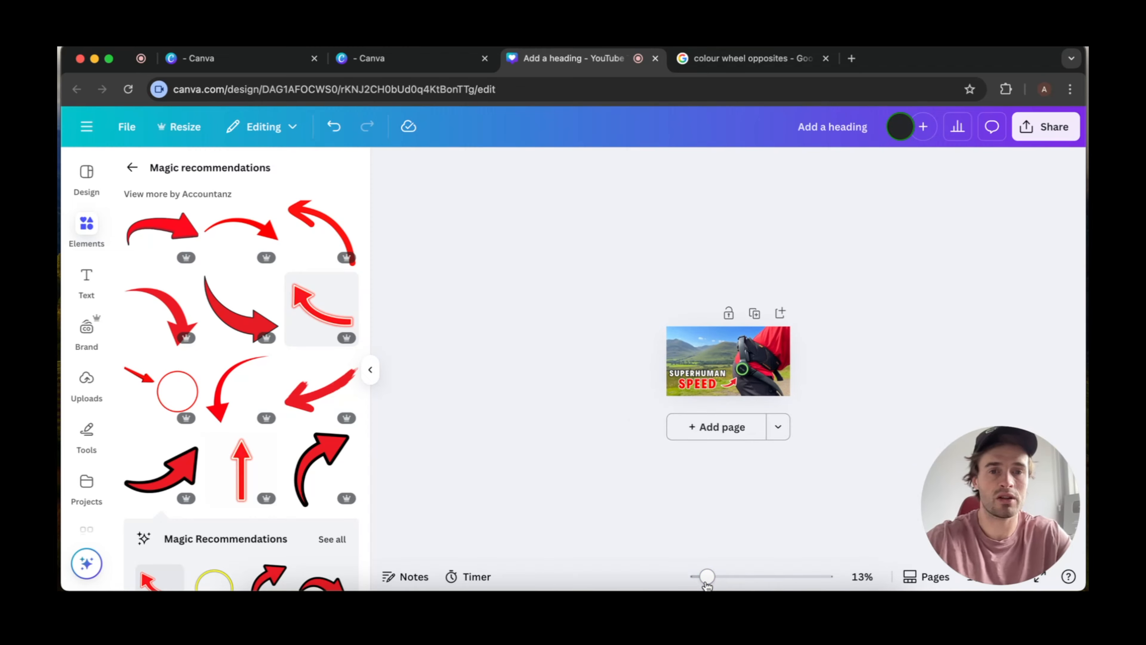
drag(708, 585, 747, 583)
Open the background photo's adjustments at the Colour edit settings and reload the design page.
click(679, 317)
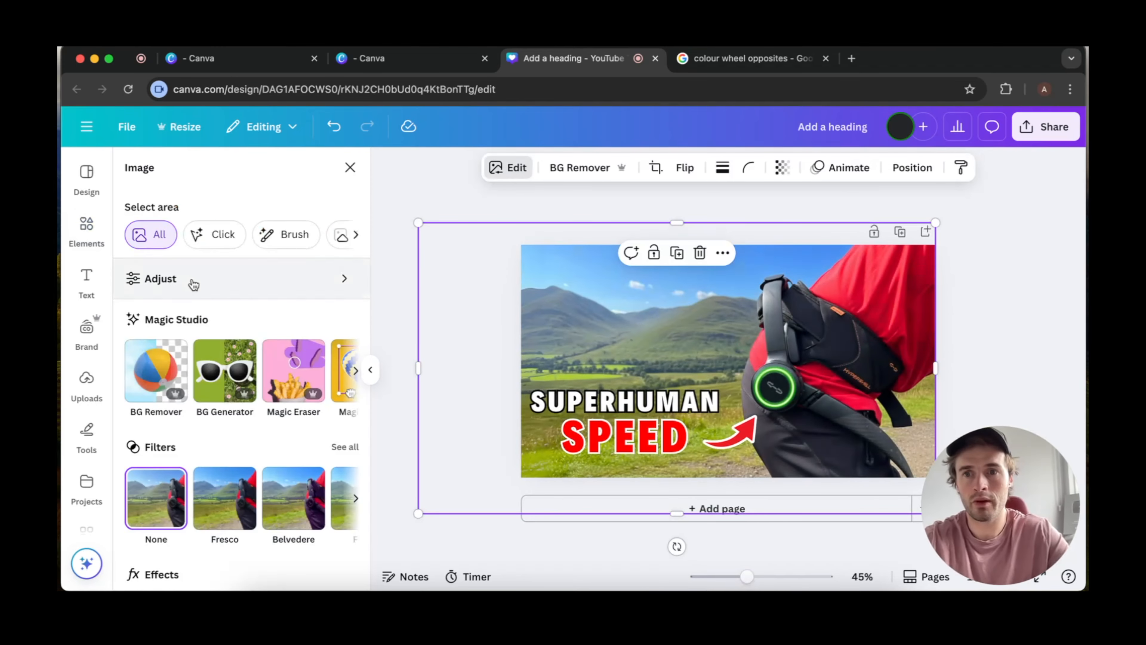
click(192, 280)
scroll(219, 334, down, 10)
scroll(220, 334, down, 3)
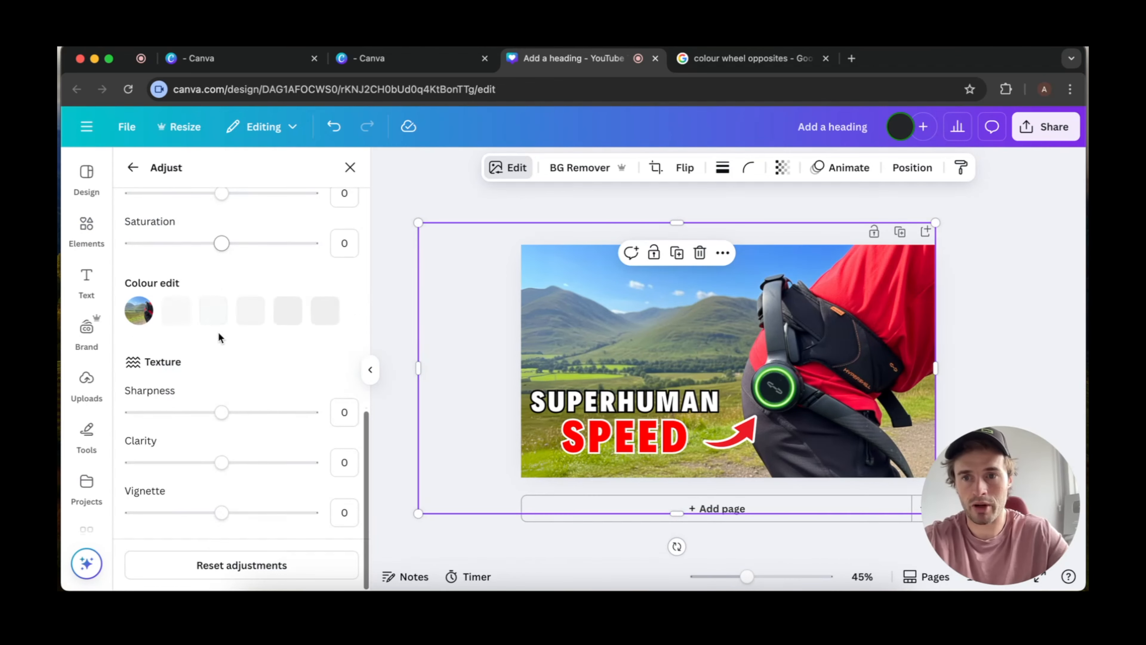
key(super+r)
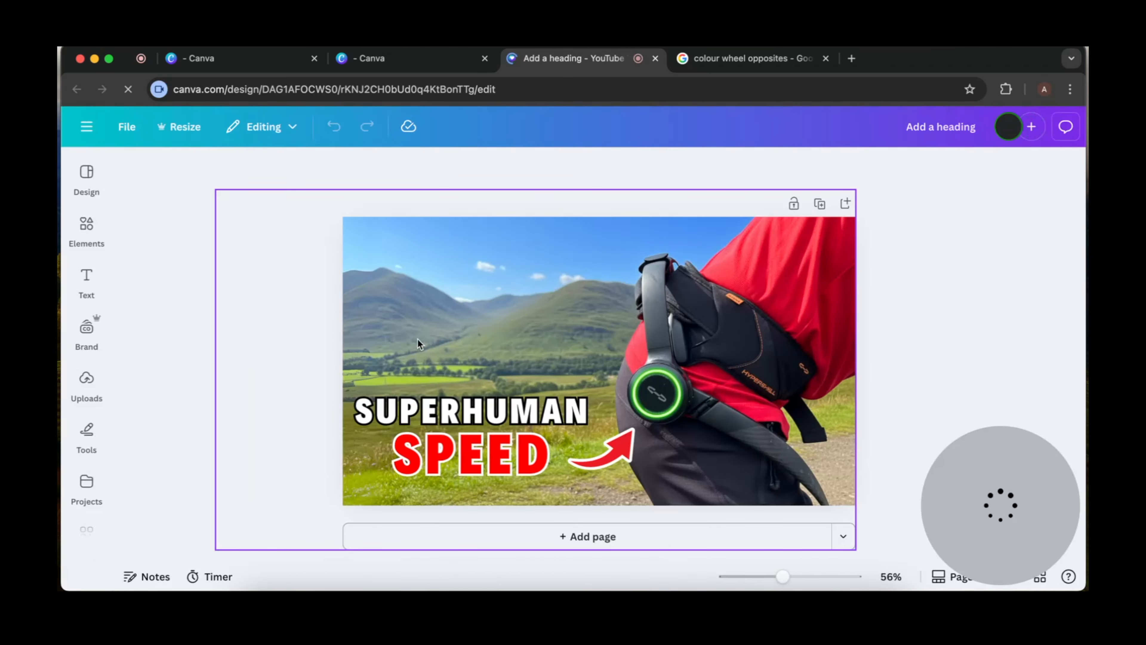
Try removing the background from the headphones photo, and undo it.
click(445, 334)
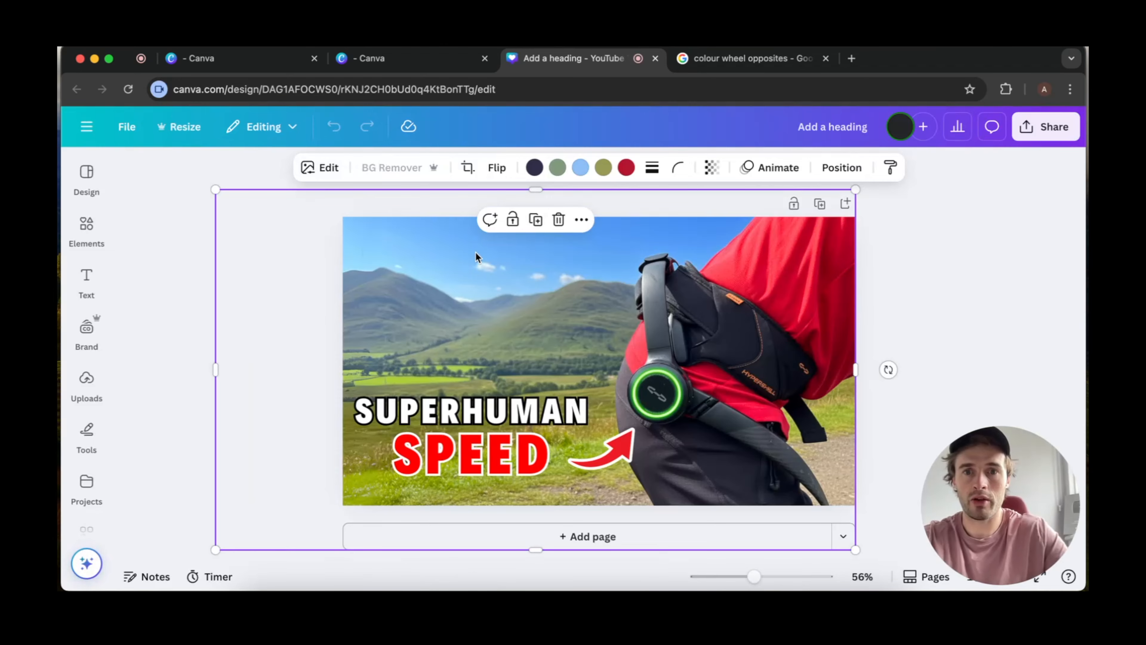
click(324, 174)
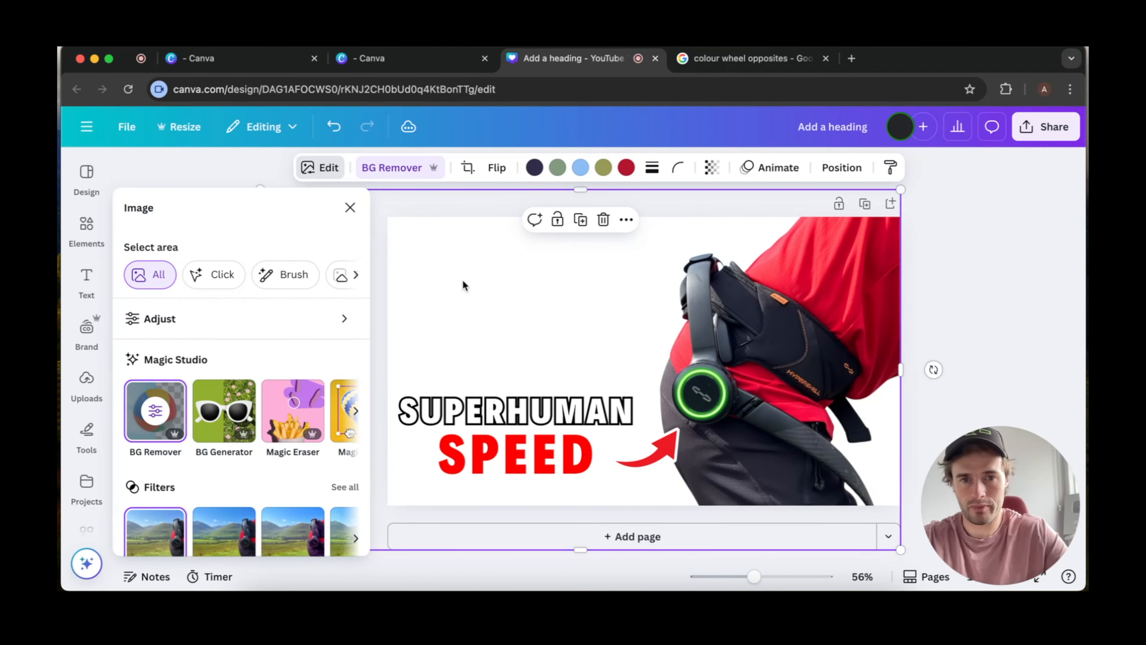
click(993, 281)
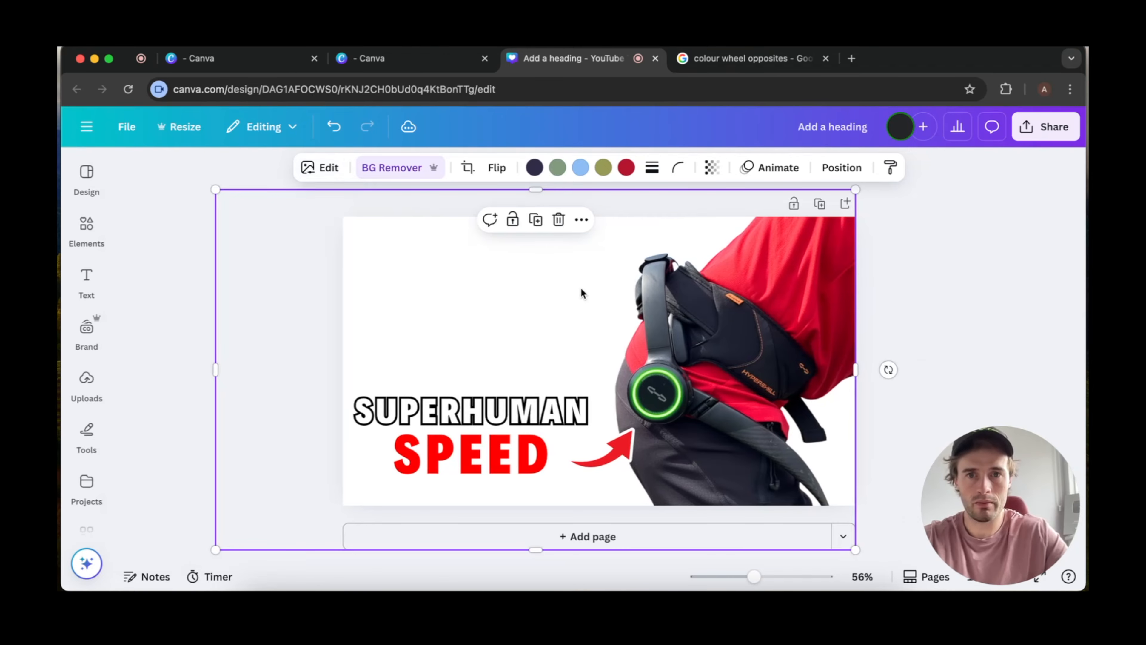
key(super+z)
In the photo's colour adjustments, set the sky blue tone's saturation to 78 and its hue to -8.
click(328, 169)
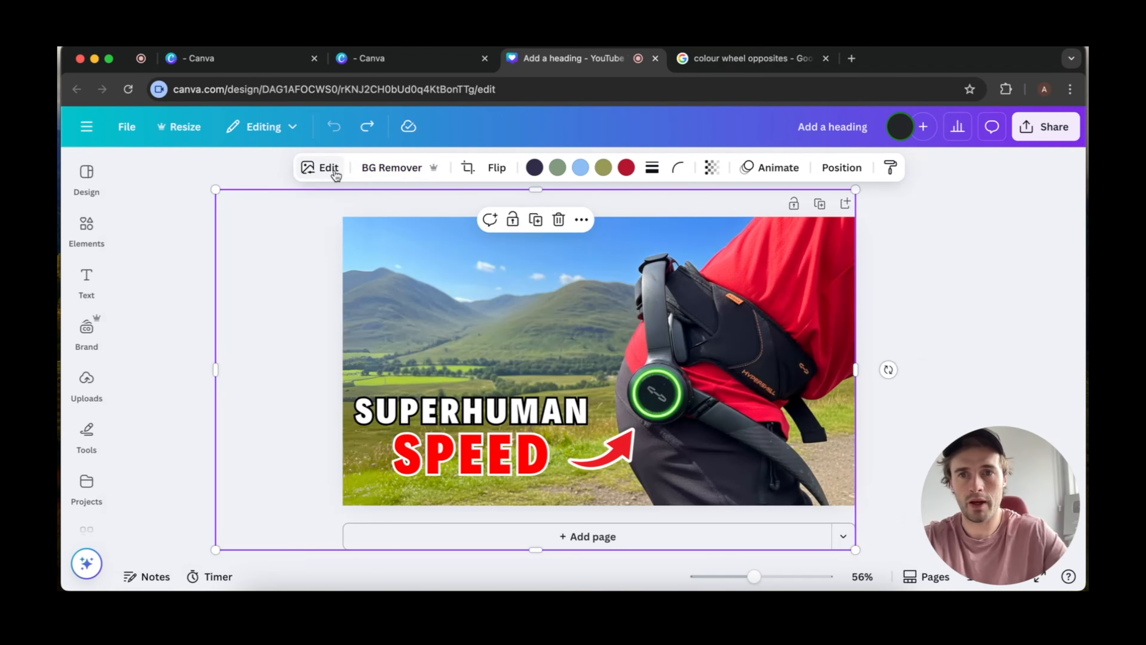
click(203, 317)
scroll(246, 364, down, 10)
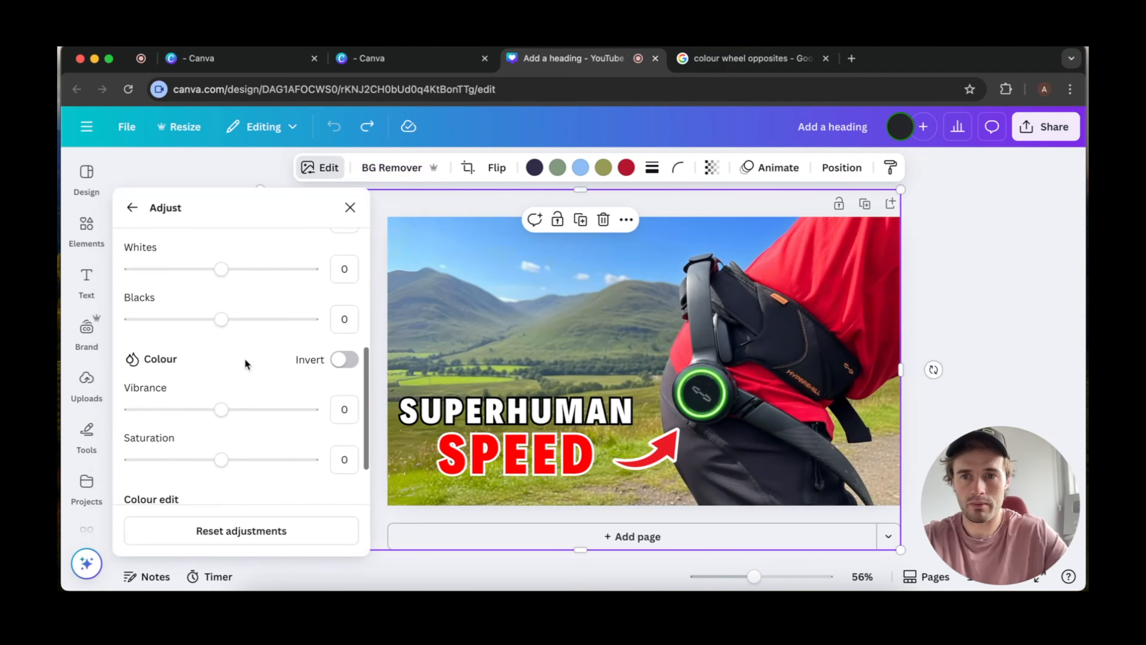
click(250, 343)
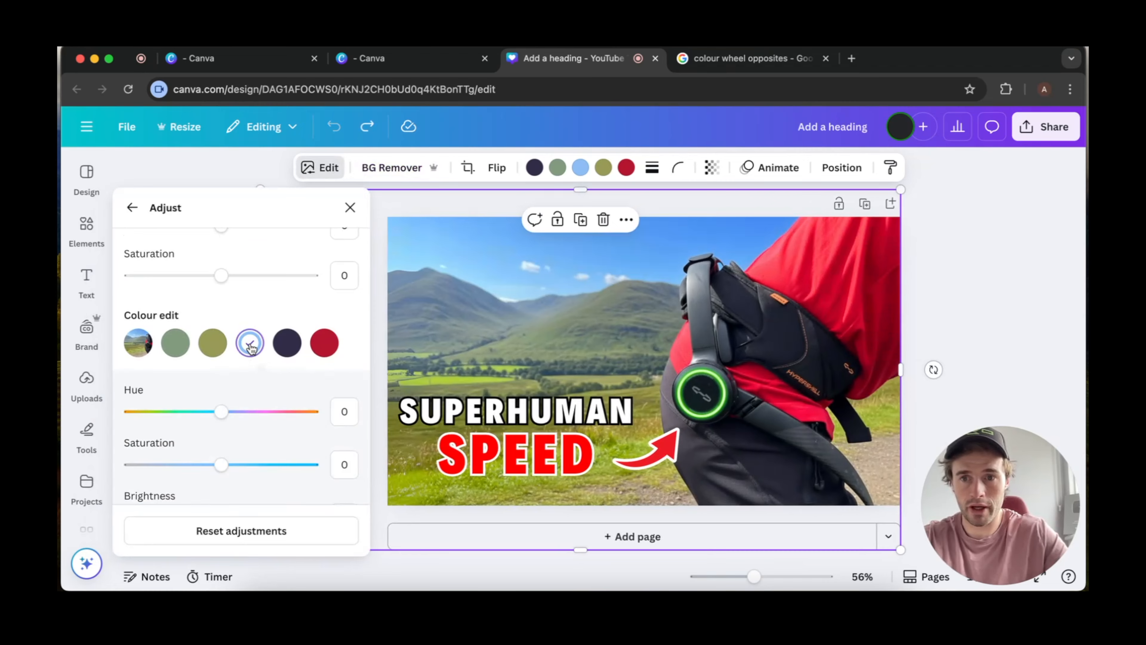
scroll(220, 469, down, 3)
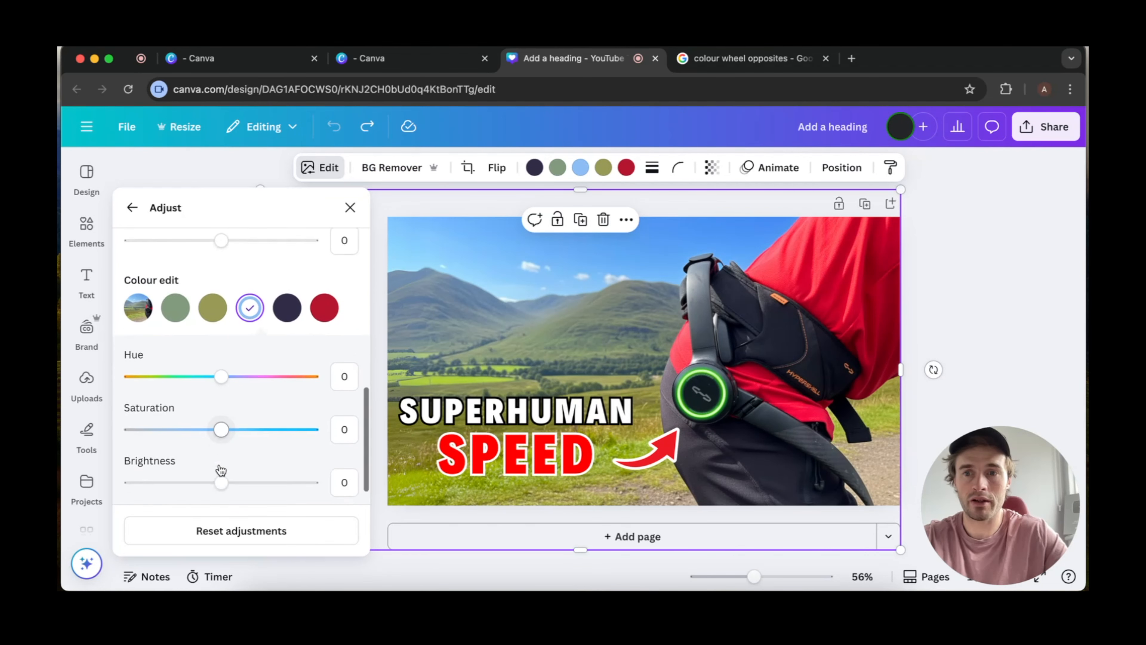
drag(218, 395, 292, 395)
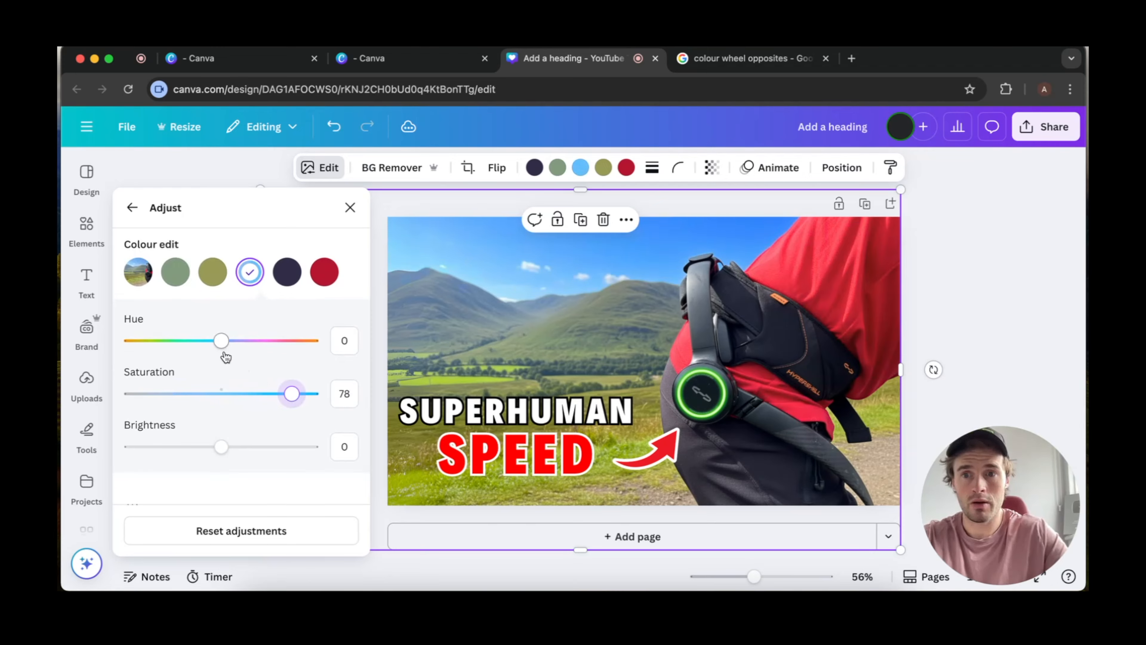
drag(221, 342, 215, 346)
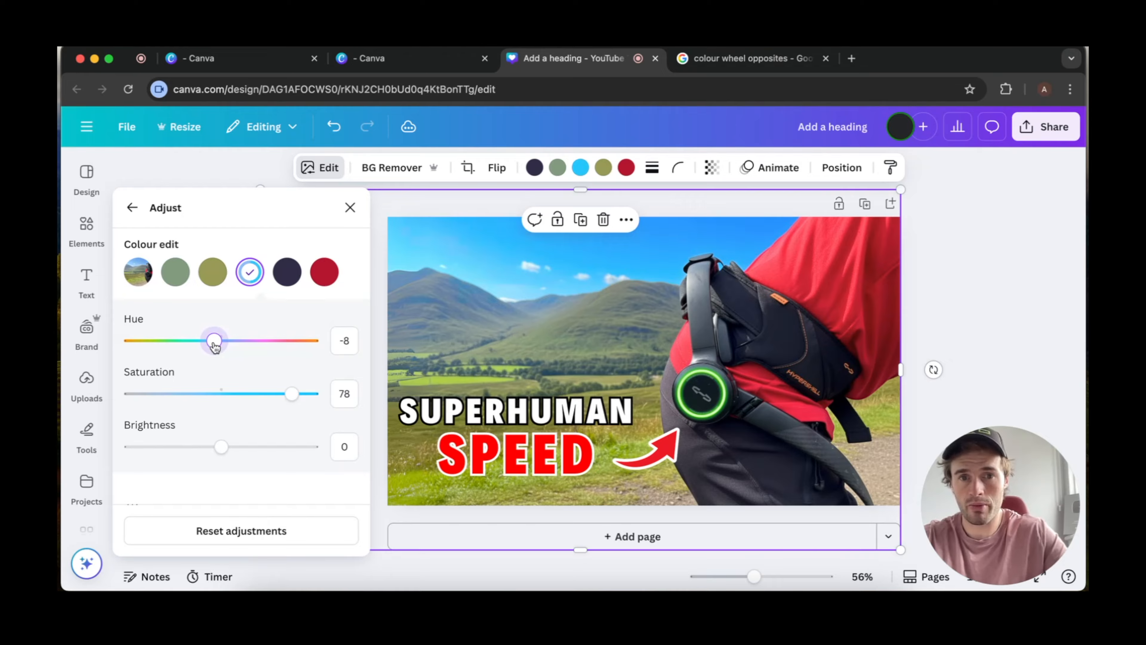
Set the photo's red tone to saturation 100, keeping its hue and brightness at 0.
click(328, 275)
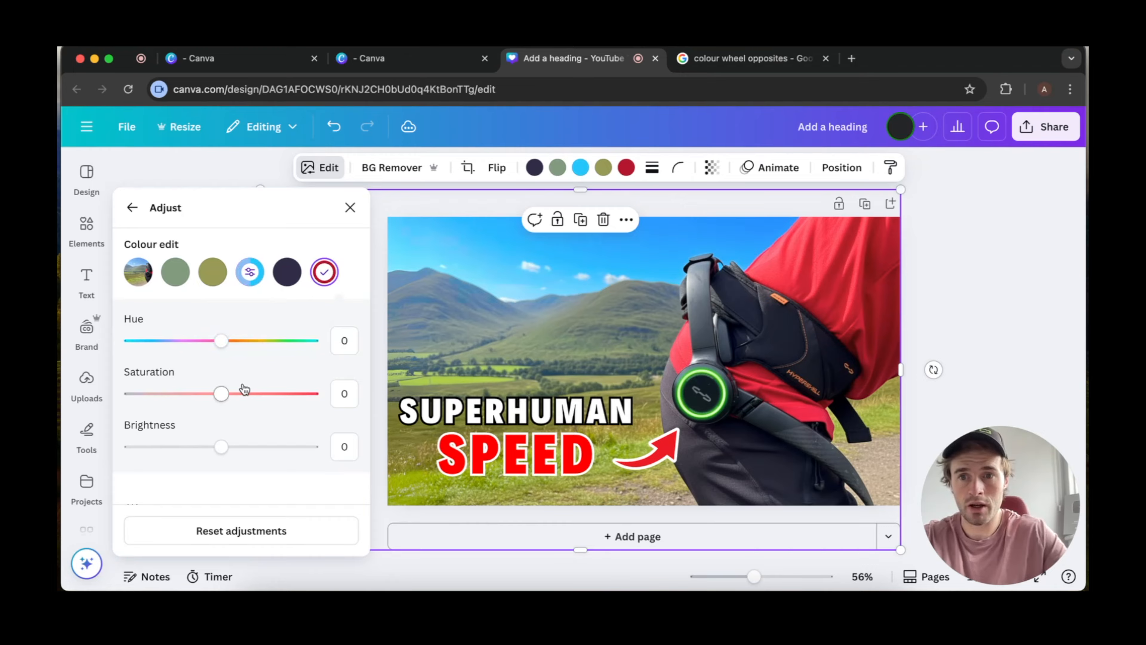
drag(222, 393, 318, 387)
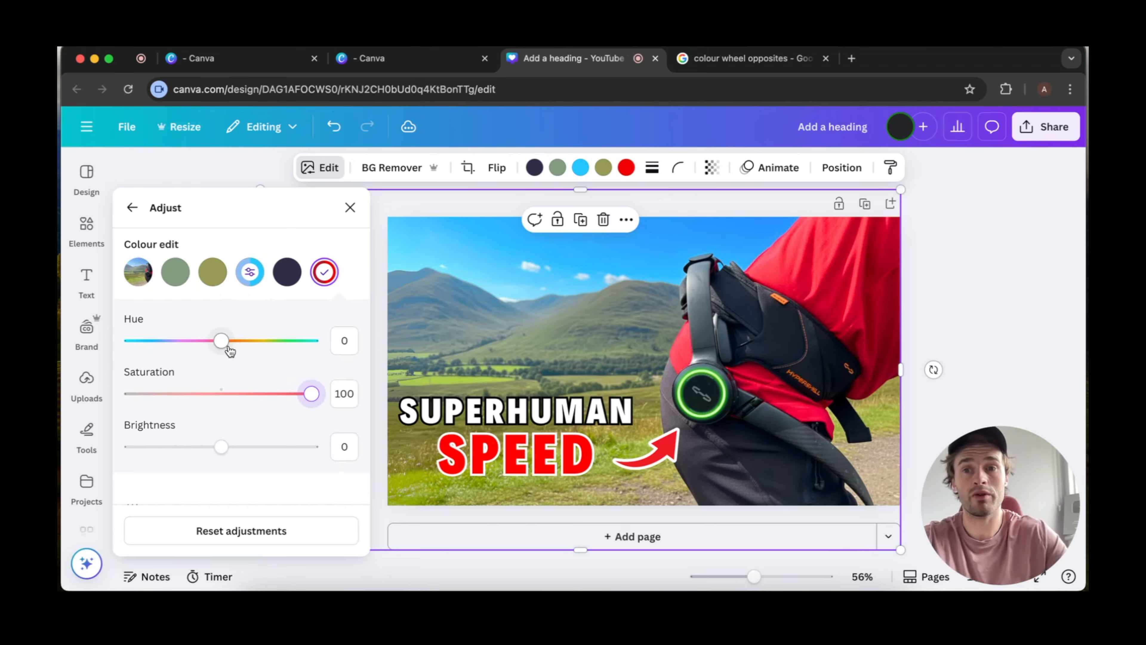
drag(221, 341, 246, 343)
click(358, 340)
text(0)
key(Return)
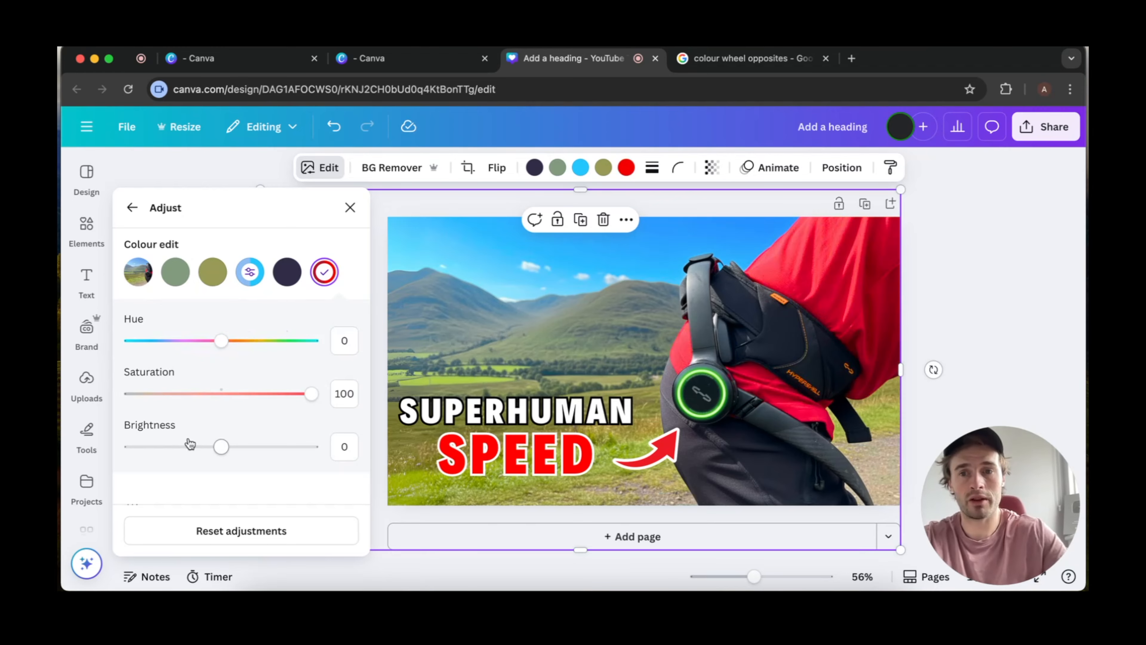
mouse_move(221, 446)
mouse_down()
mouse_move(147, 447)
mouse_move(236, 446)
mouse_move(205, 446)
mouse_move(222, 446)
mouse_up()
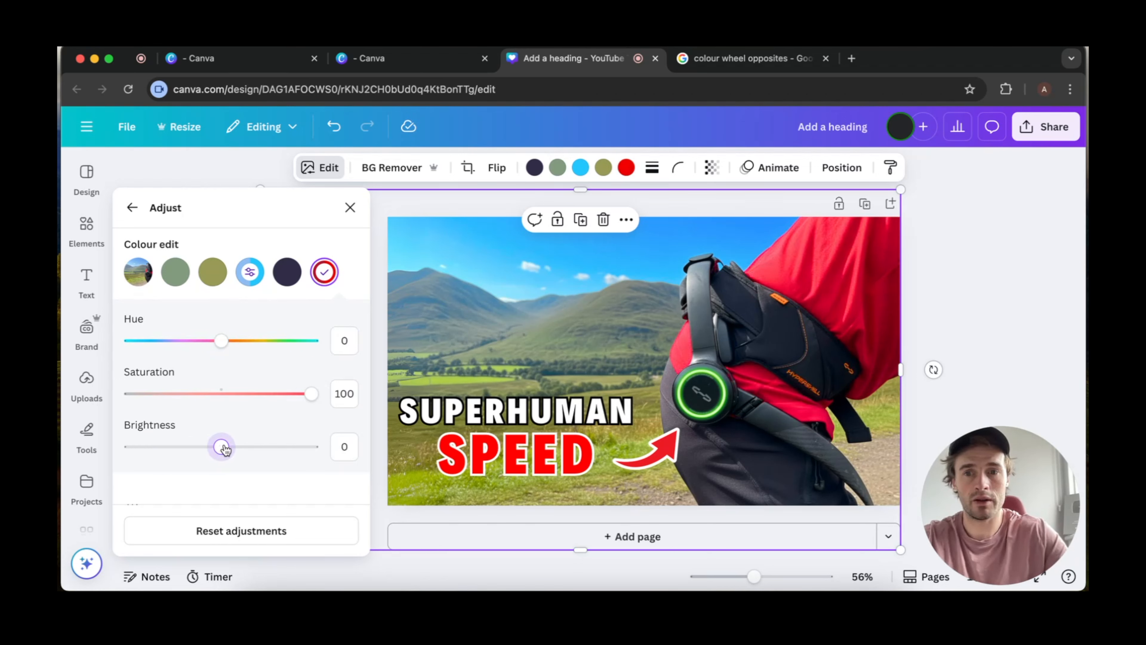
Set the hue of the photo's olive tone to 1, keeping its saturation and brightness at 0.
click(213, 269)
mouse_move(224, 405)
mouse_down()
mouse_move(178, 394)
mouse_move(253, 393)
mouse_move(221, 393)
mouse_up()
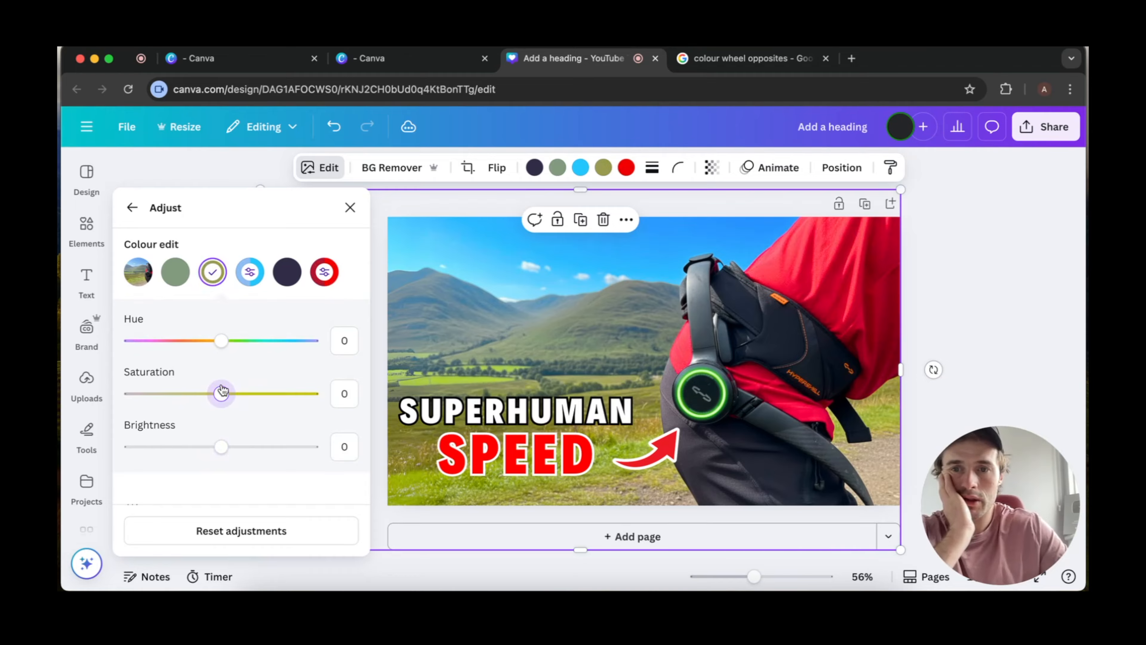
drag(220, 338, 222, 338)
mouse_move(221, 446)
mouse_down()
mouse_move(211, 450)
mouse_move(222, 452)
mouse_up()
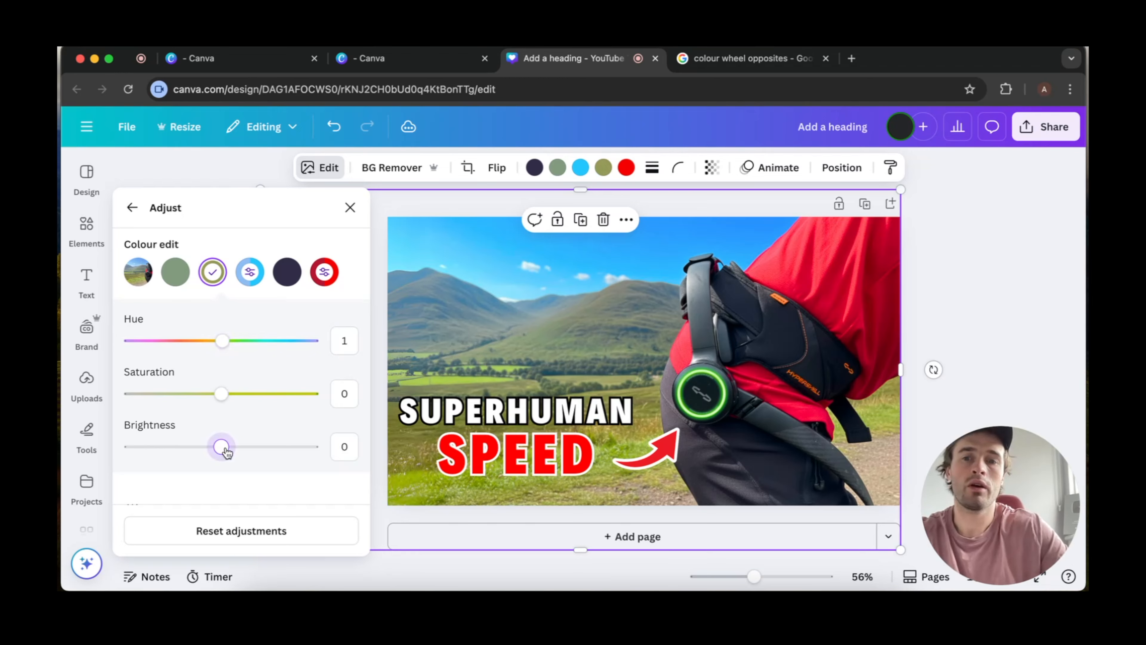
Fine-tune the hue and saturation of the photo's grey-green tone and close the adjustments.
mouse_move(221, 393)
mouse_down()
mouse_move(210, 393)
mouse_move(255, 394)
mouse_move(192, 393)
mouse_move(252, 396)
mouse_move(227, 394)
mouse_up()
click(175, 272)
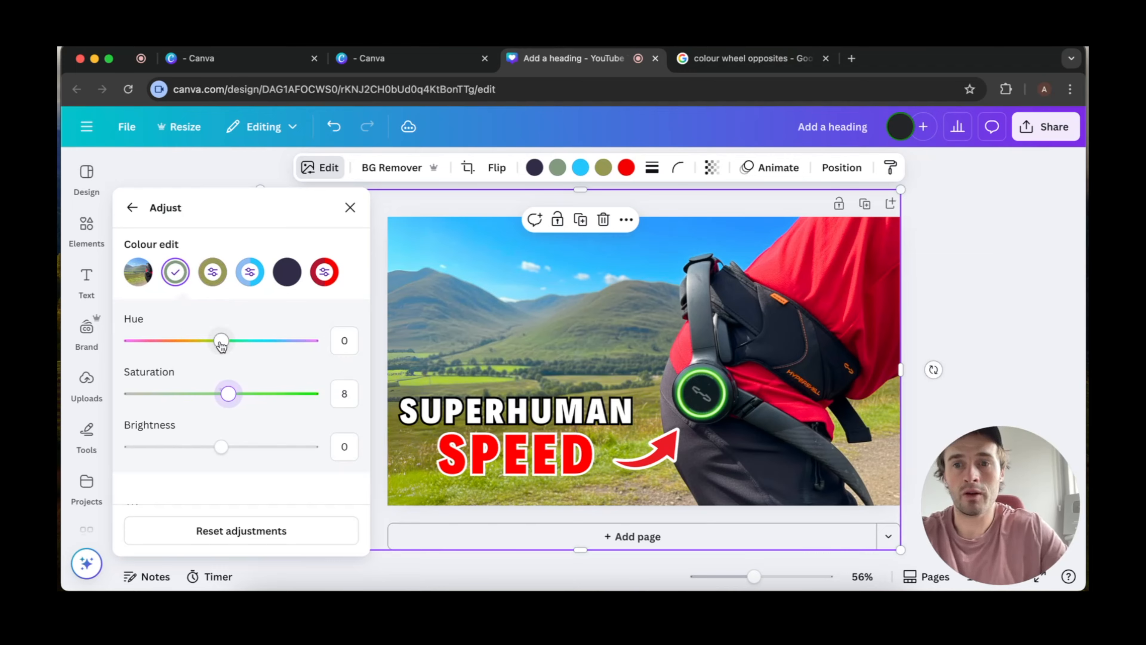
mouse_move(220, 341)
mouse_down()
mouse_move(233, 342)
mouse_move(212, 343)
mouse_move(223, 342)
mouse_up()
drag(227, 393, 221, 395)
click(1007, 254)
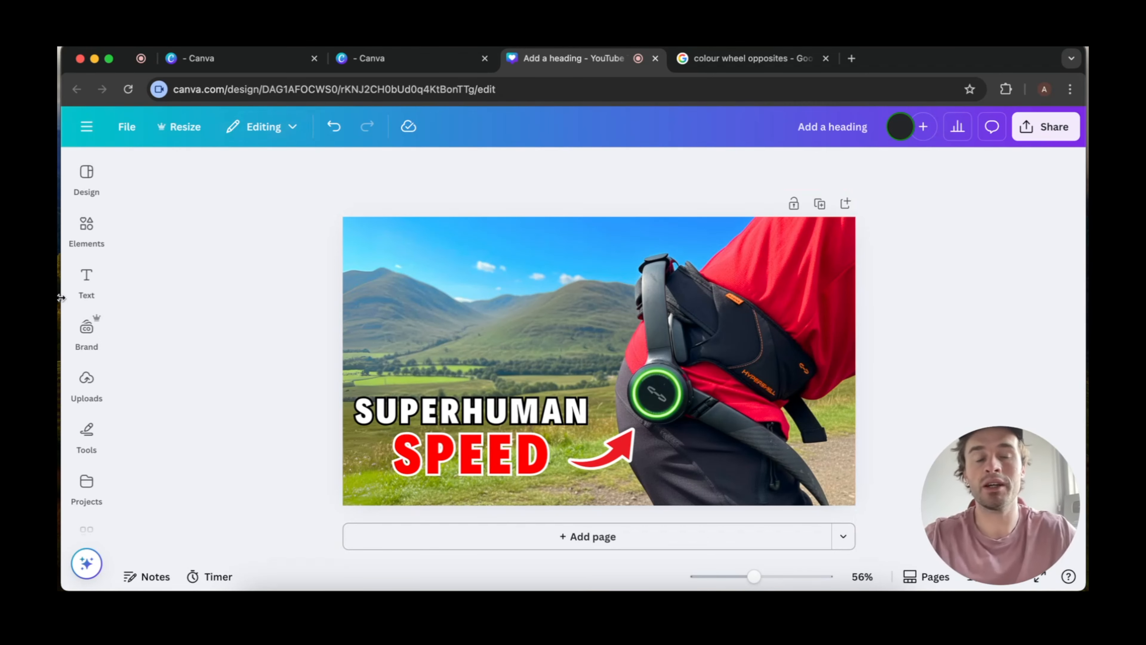
Start a Magic Edit on the background photo and brush over the left side of the meadow and hillside with brush size 72.
click(425, 297)
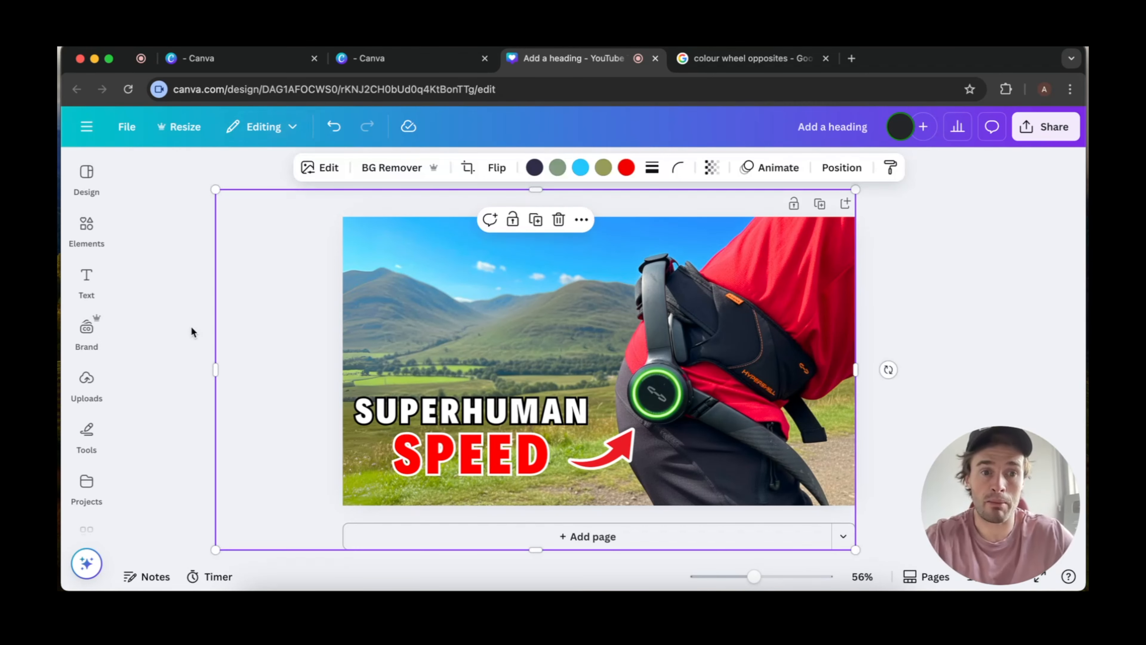
click(321, 170)
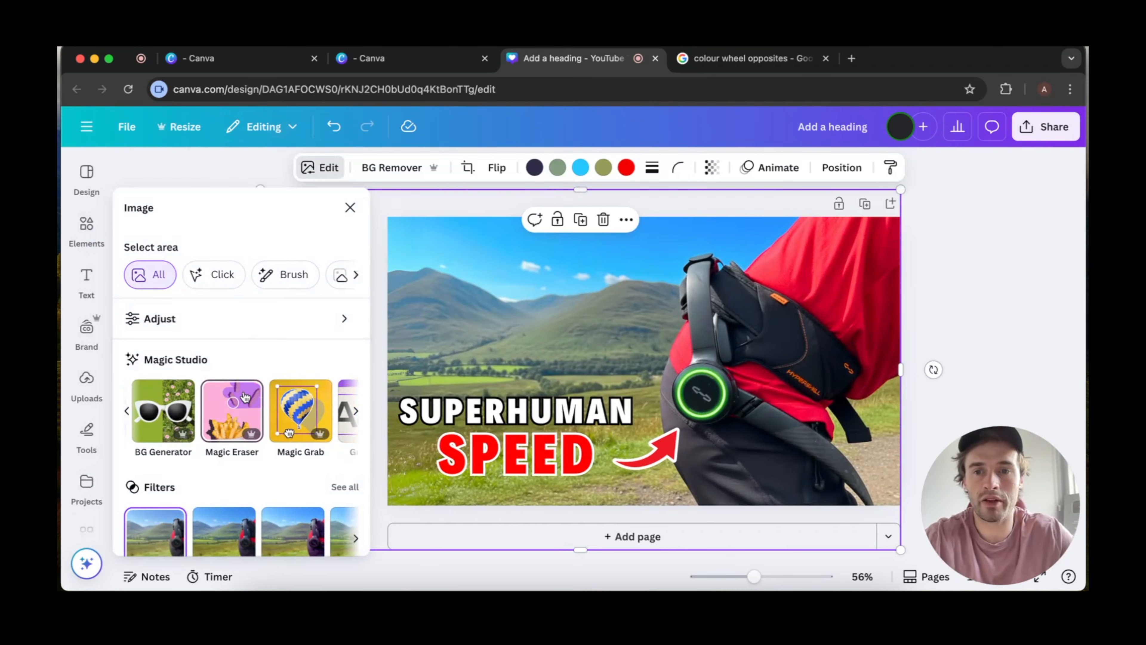
scroll(245, 397, right, 3)
click(274, 422)
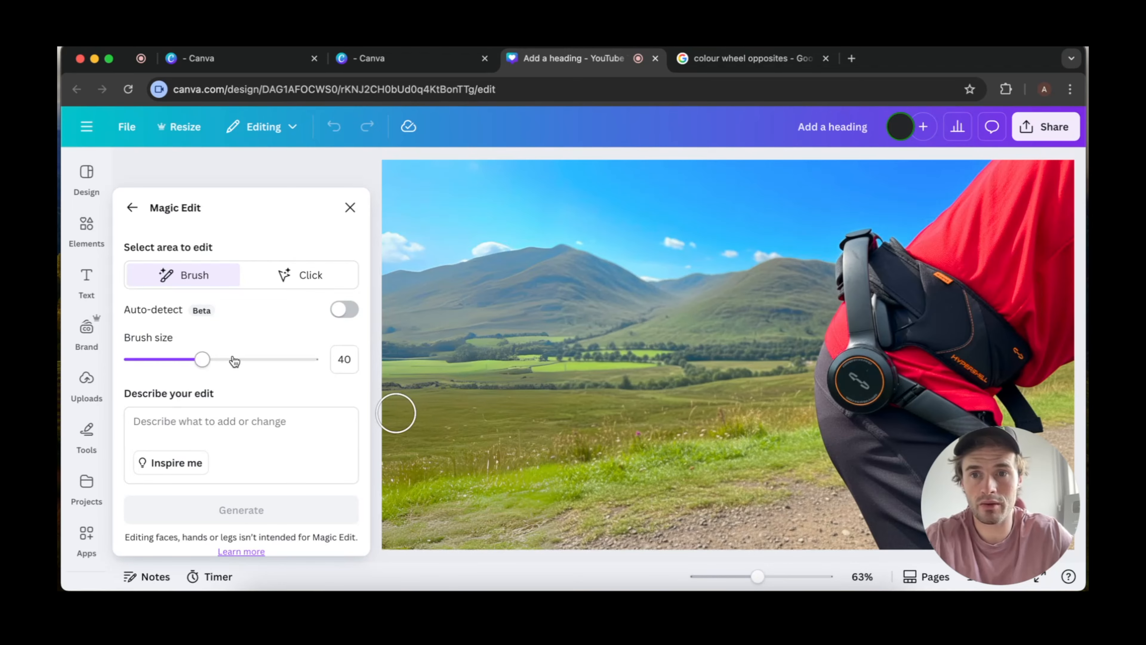
click(259, 359)
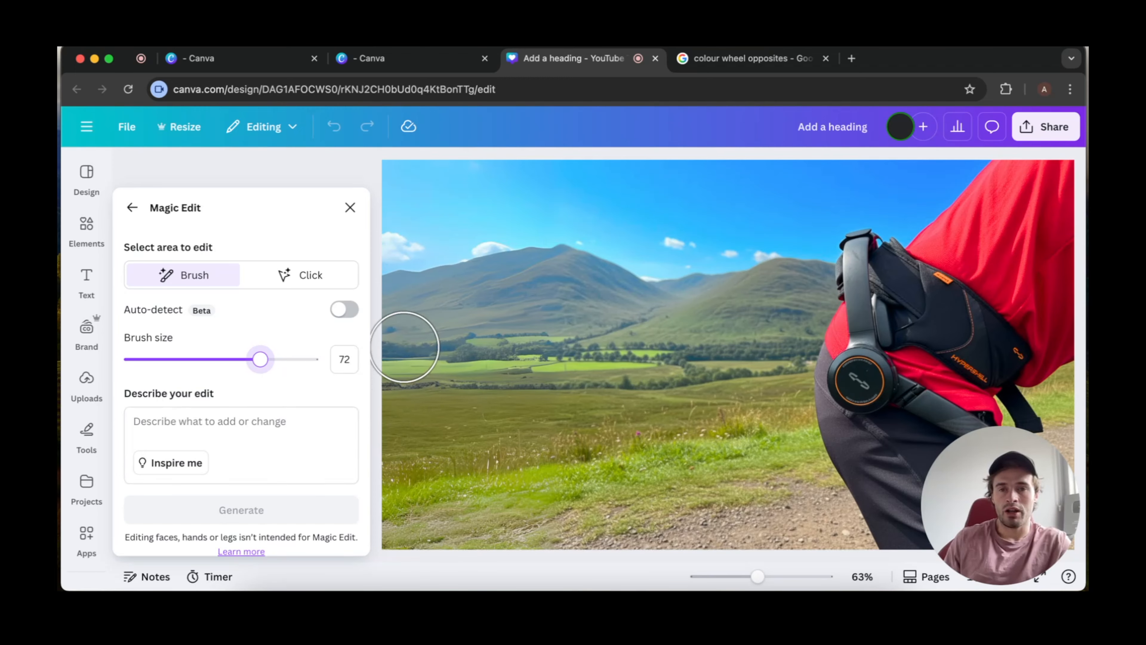
mouse_move(408, 323)
mouse_down()
mouse_move(432, 362)
mouse_move(408, 360)
mouse_move(399, 395)
mouse_move(386, 493)
mouse_move(404, 530)
mouse_move(443, 464)
mouse_move(428, 344)
mouse_move(451, 408)
mouse_move(446, 494)
mouse_move(423, 546)
mouse_move(464, 447)
mouse_move(446, 381)
mouse_move(391, 312)
mouse_up()
Generate a Magic Edit in the brushed area with the prompt "add mountain bikers coming in from the left side of the image".
click(216, 419)
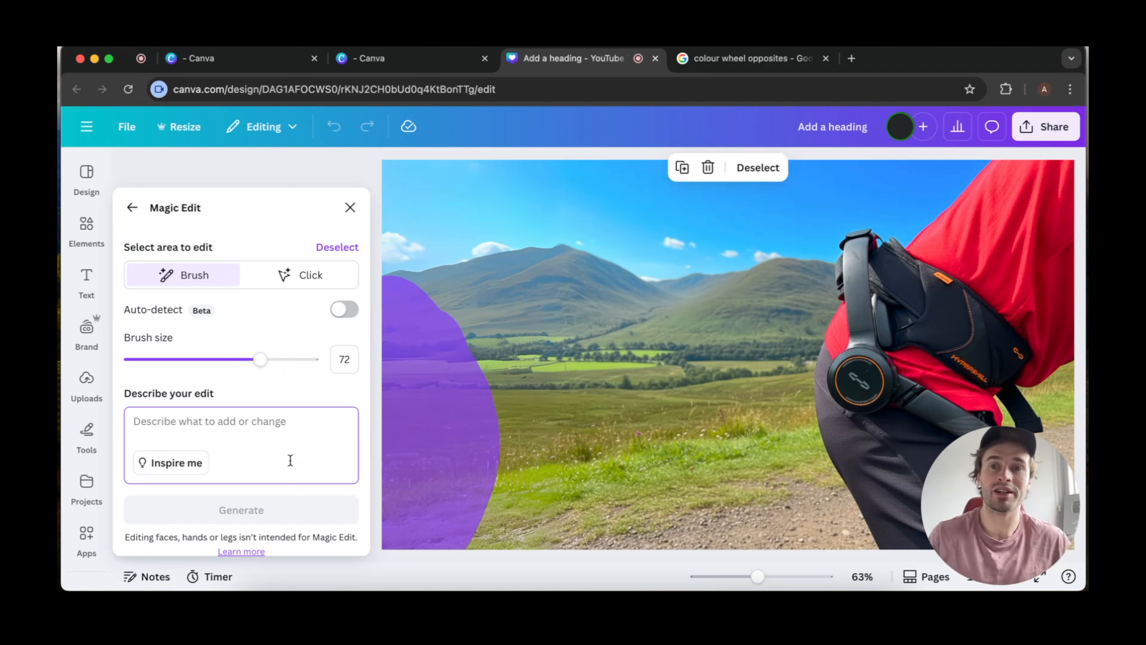
text(add)
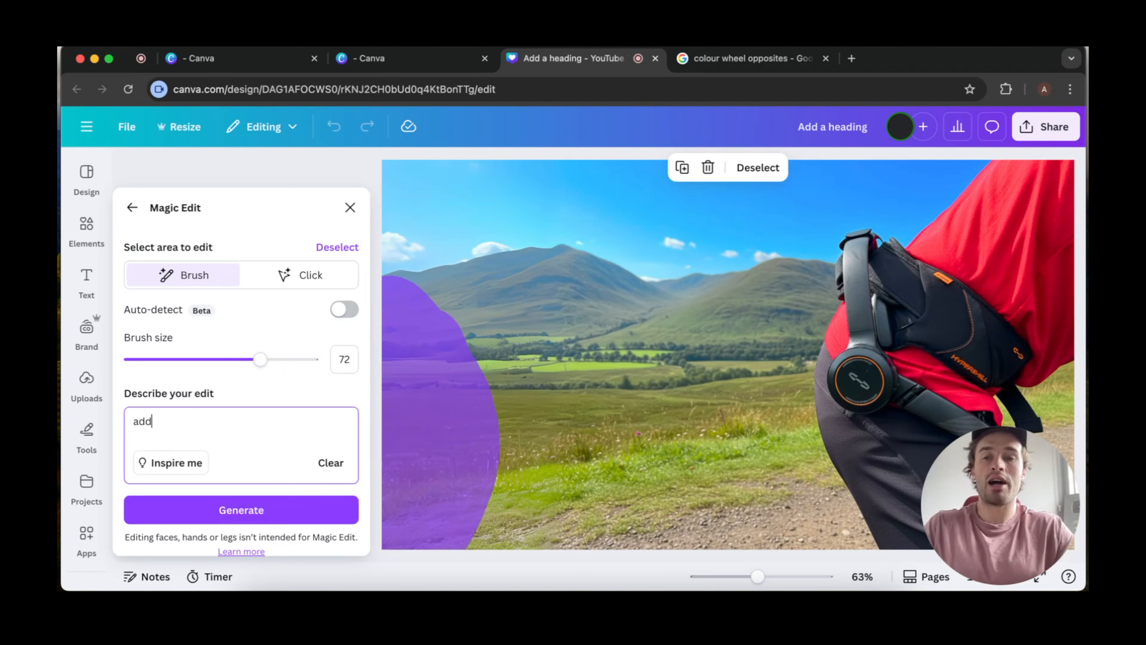
text( mountain bikers )
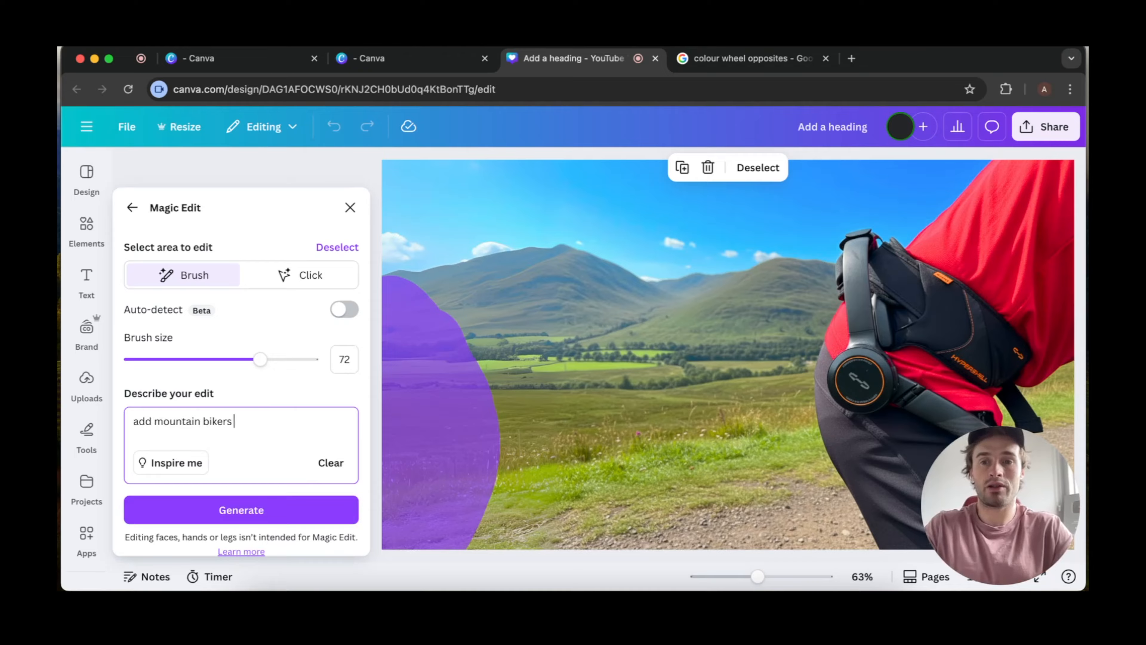
text(coming in from the )
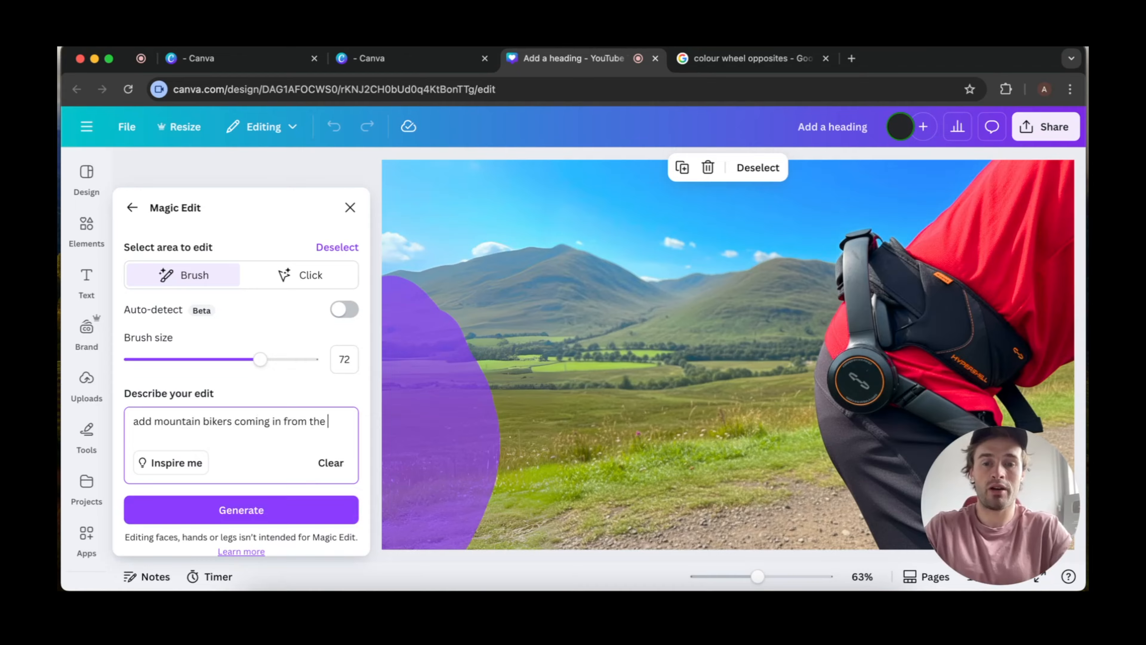
text(left side of the )
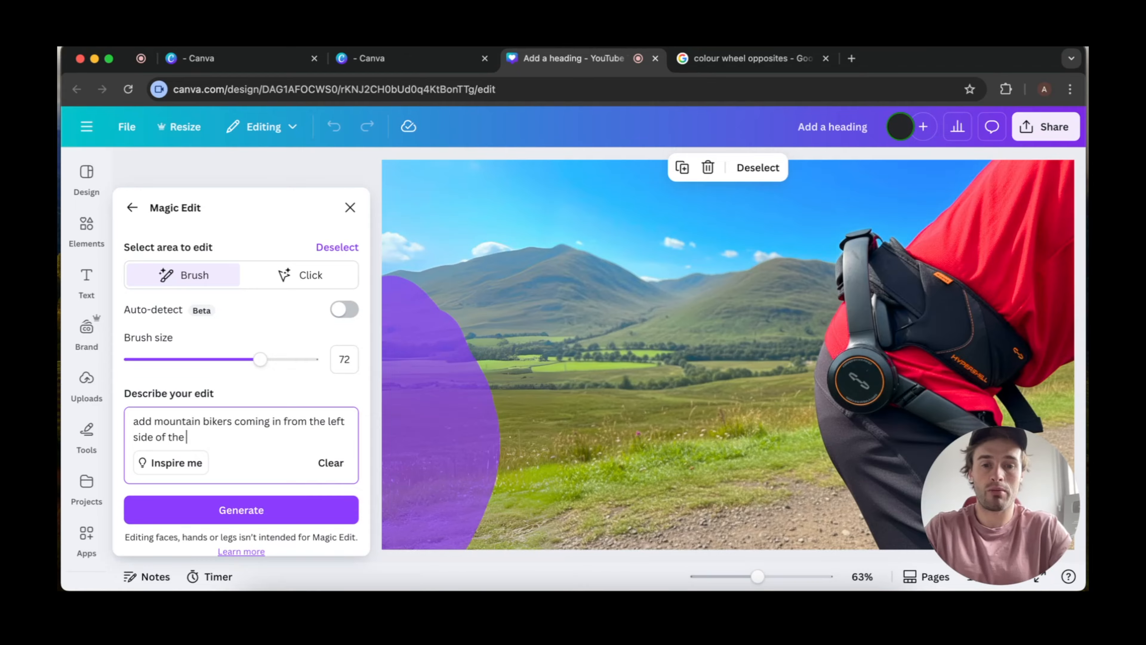
text(thum)
text(image)
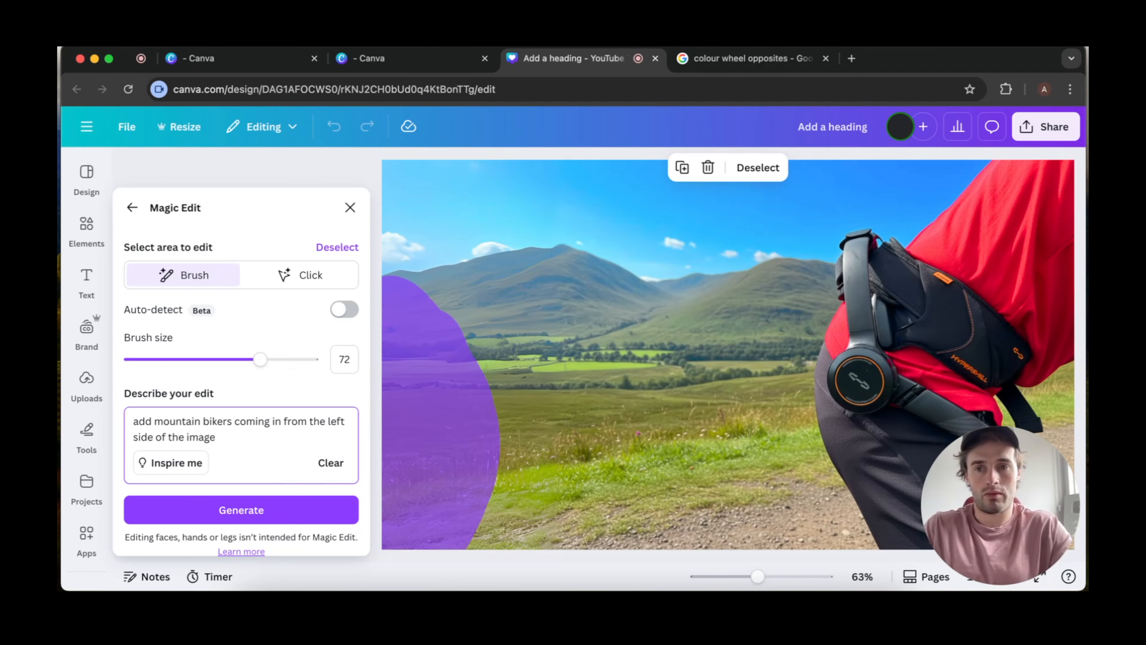
click(282, 510)
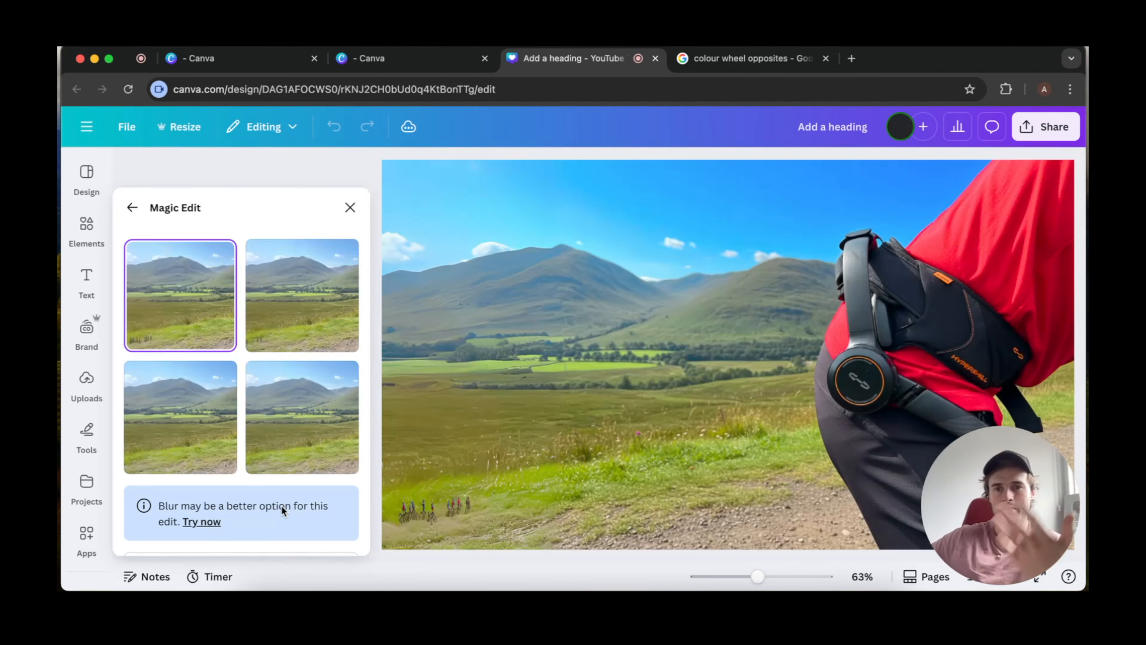
Preview the generated Magic Edit variants one after another on the background photo.
click(276, 440)
click(275, 321)
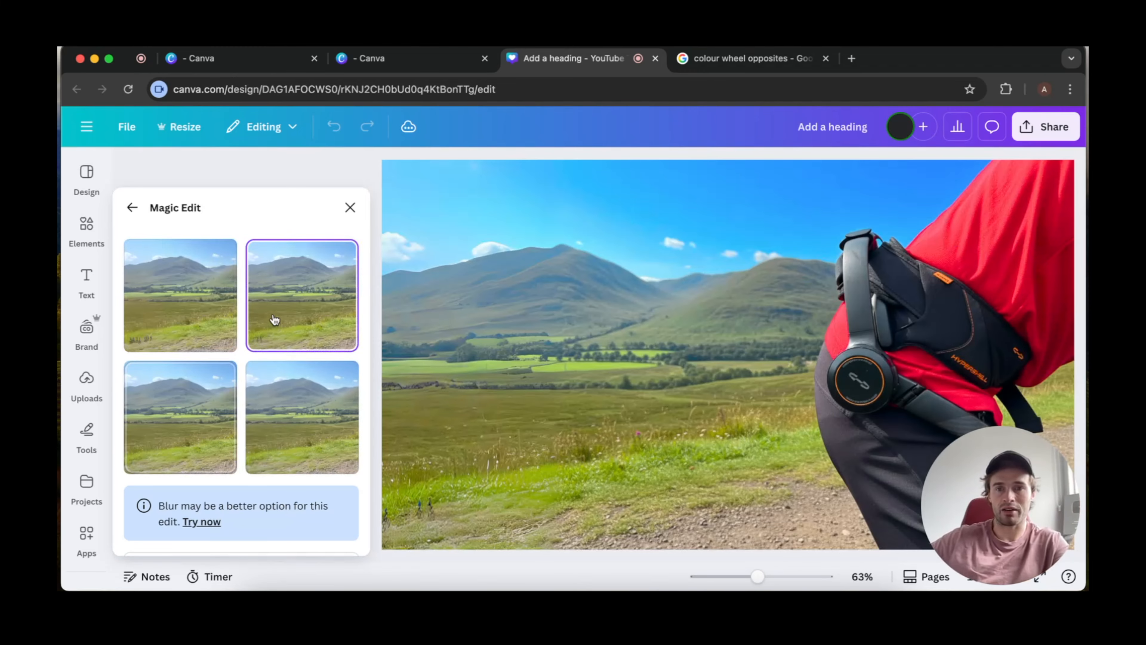
click(323, 444)
click(233, 411)
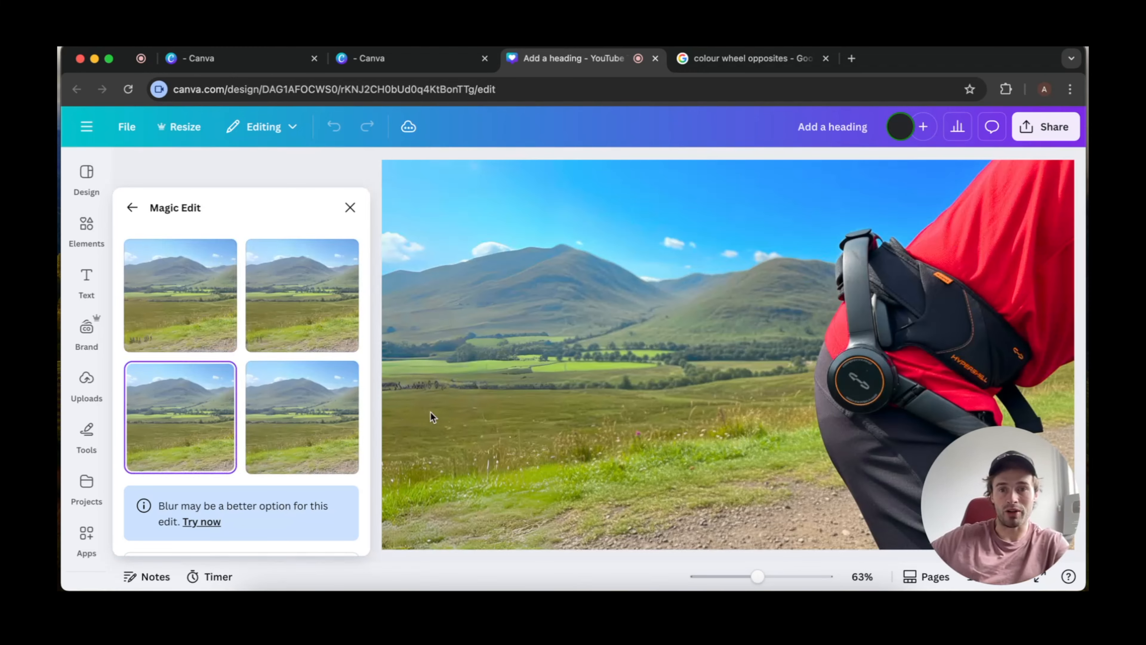
Replace the Magic Edit prompt with "mountain biker" and generate the variants again.
scroll(279, 435, down, 3)
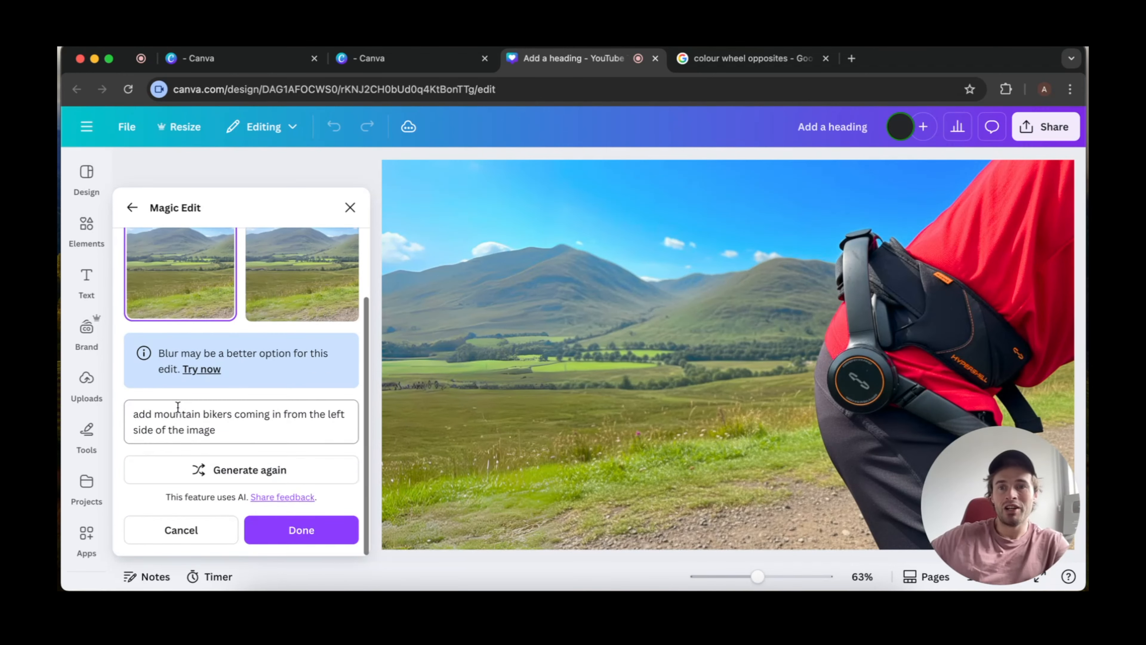
double_click(176, 414)
key(super+a)
text(m)
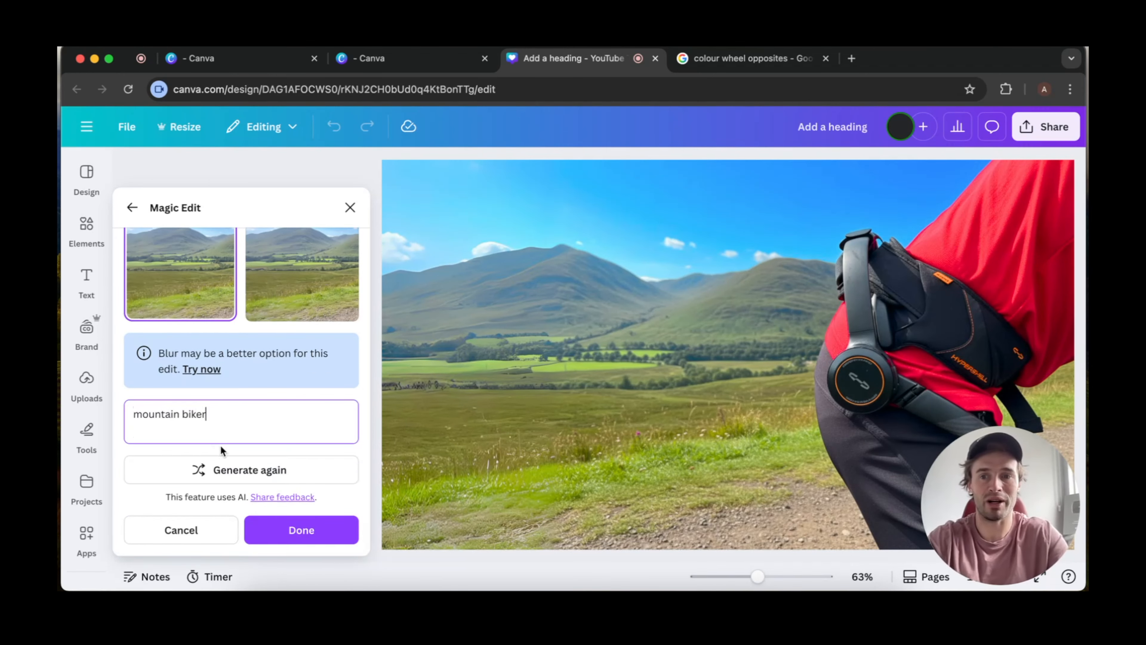
click(254, 470)
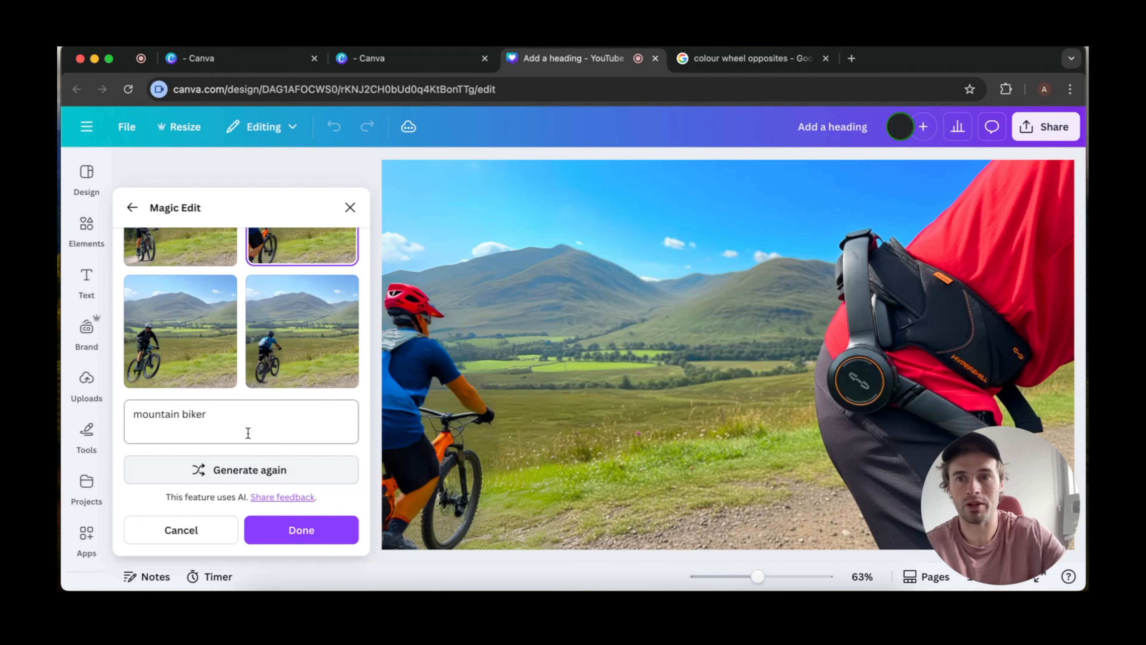
Compare the four single mountain biker variants on the photo.
scroll(233, 409, up, 2)
click(193, 423)
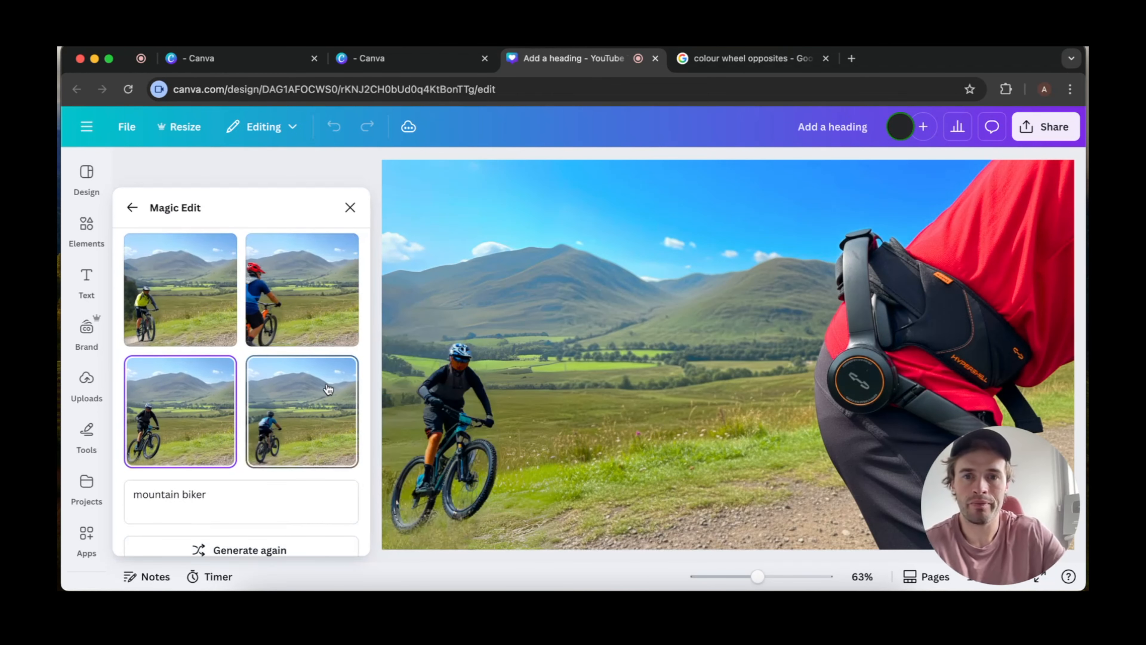
click(180, 343)
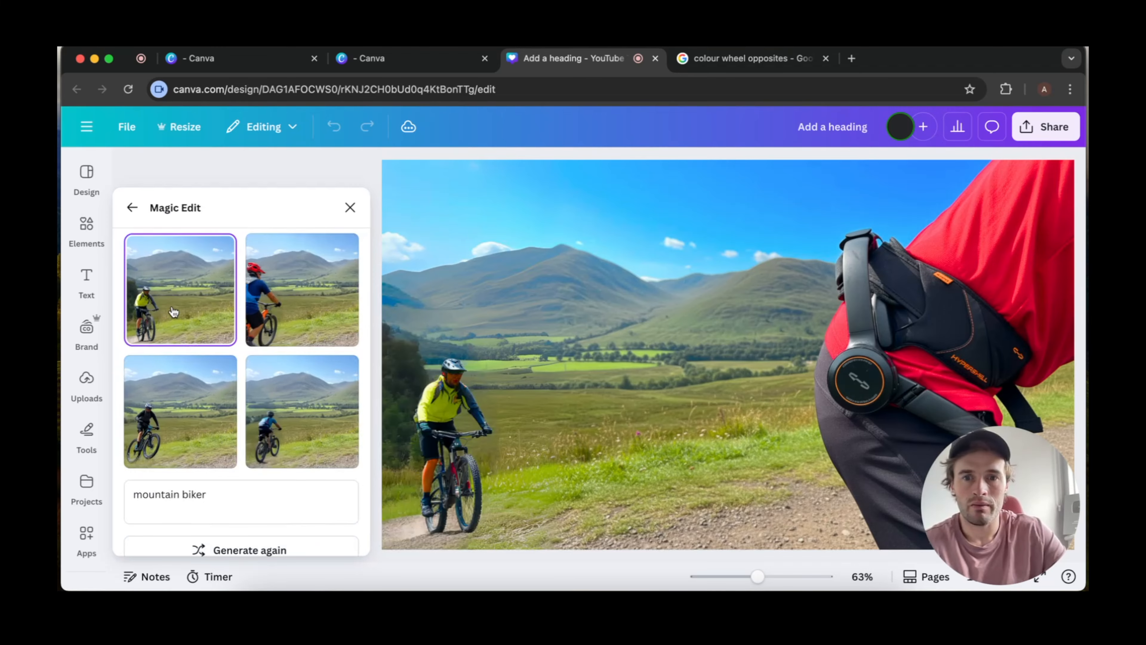
click(275, 280)
click(273, 403)
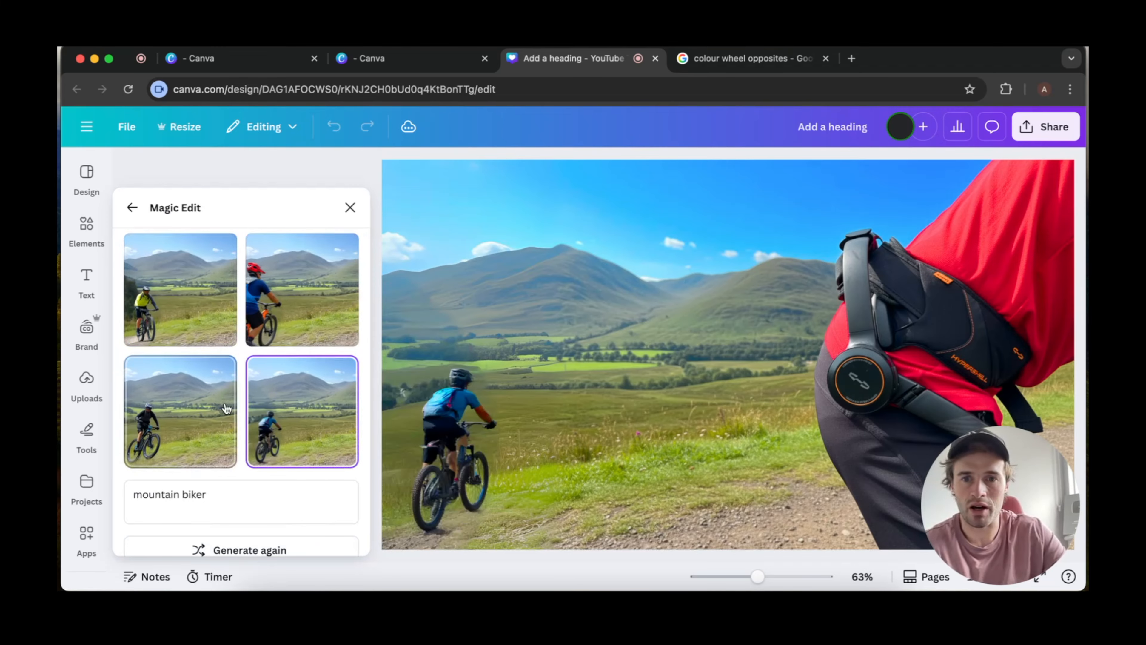
click(175, 414)
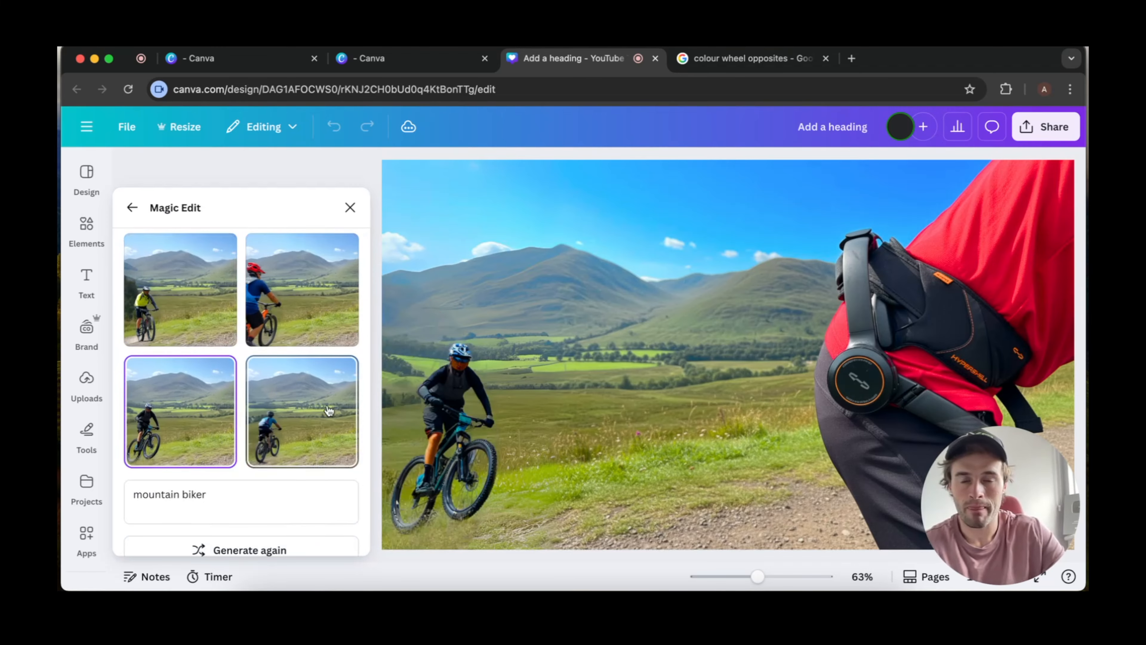
Change the Magic Edit prompt to "two mountain bikers riding from left to right" and generate the variants again.
scroll(328, 410, down, 4)
click(232, 414)
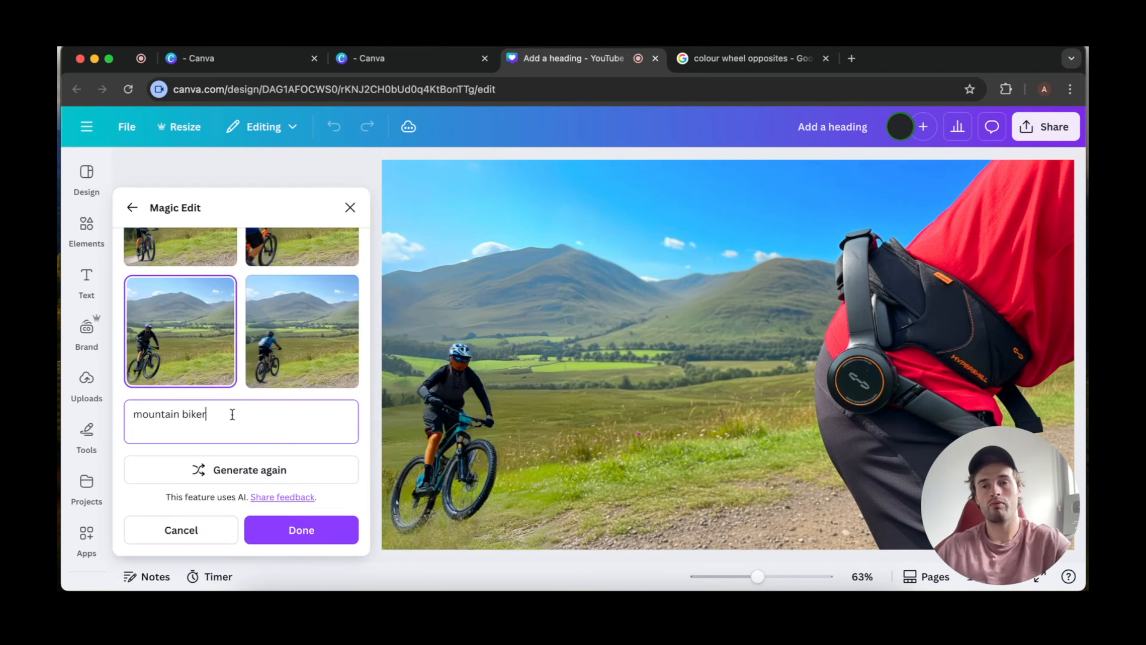
double_click(139, 413)
key(BackSpace)
text(te)
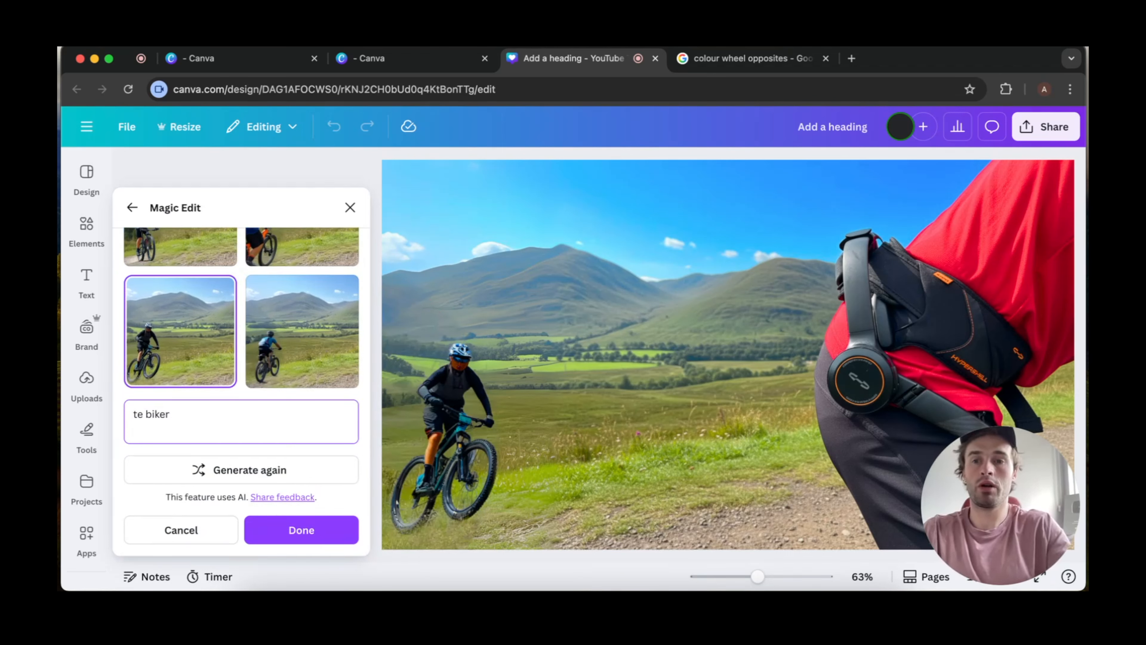
key(BackSpace)
text(wo mount)
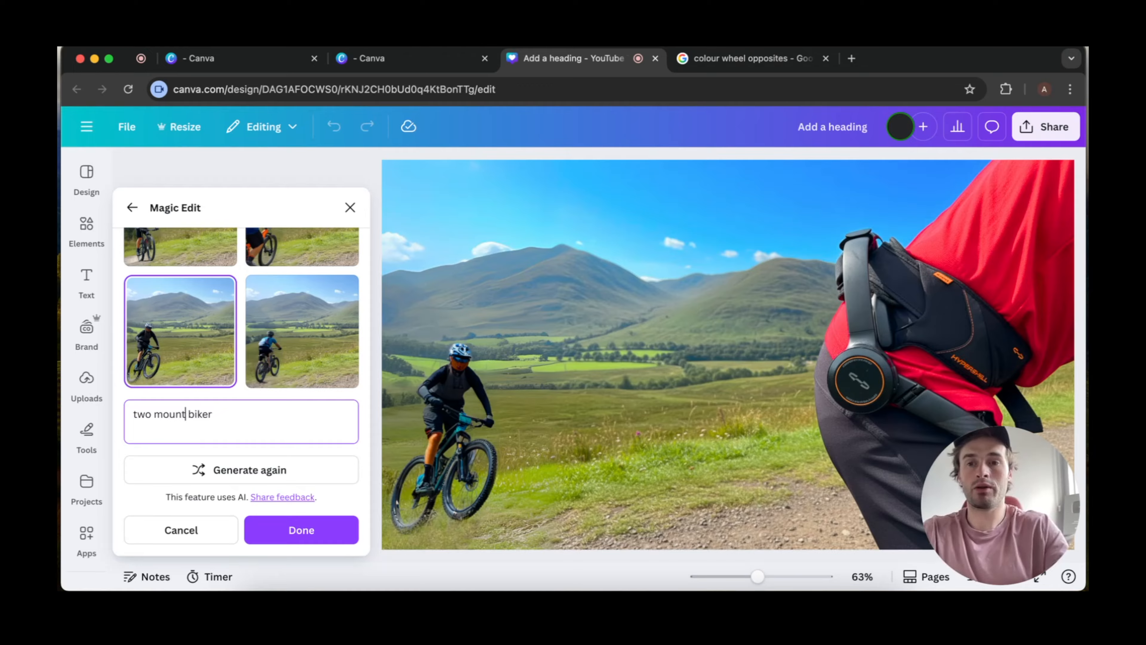
text(iain)
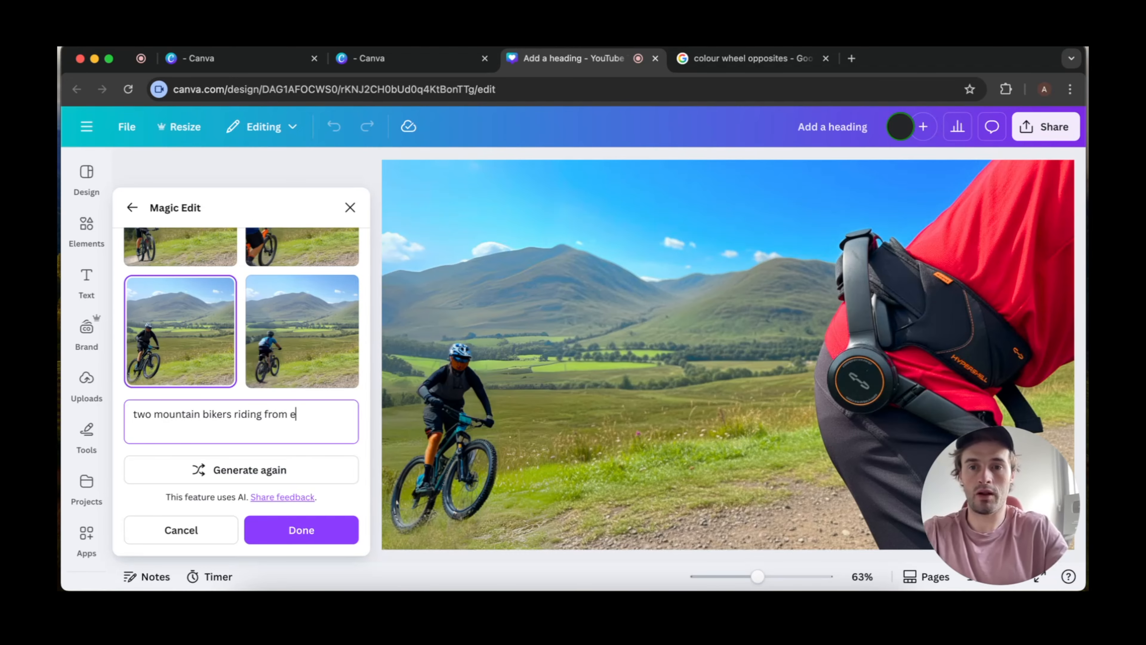
click(236, 465)
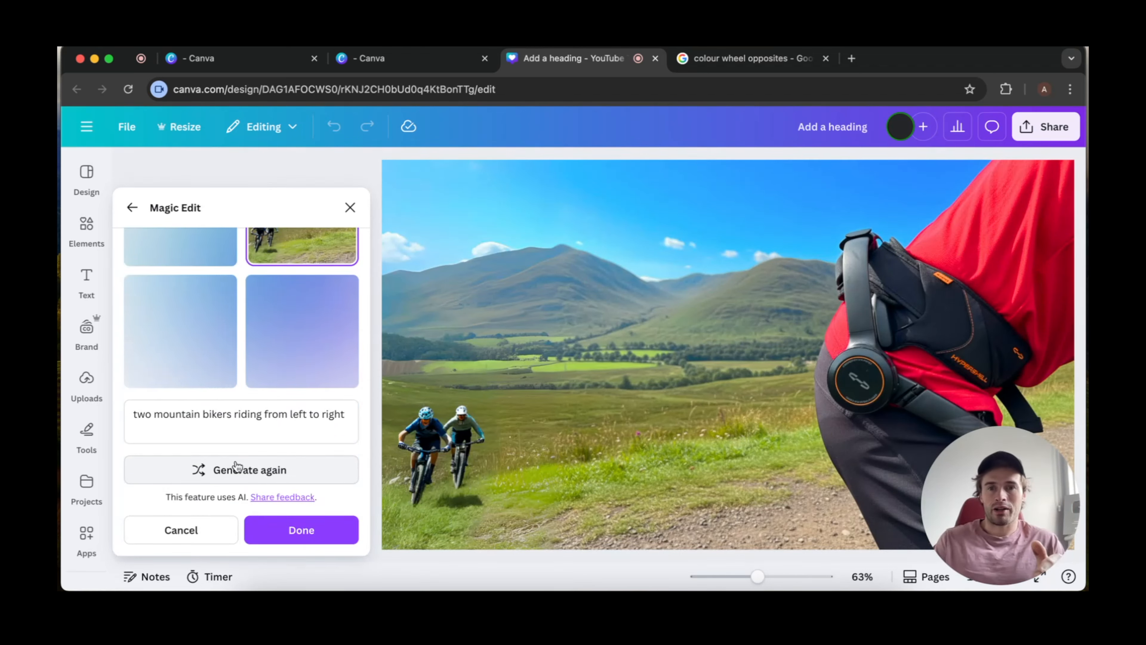
Compare the two-biker variants, apply the one with two small bikers riding side by side towards the viewer, and leave Magic Edit.
click(300, 337)
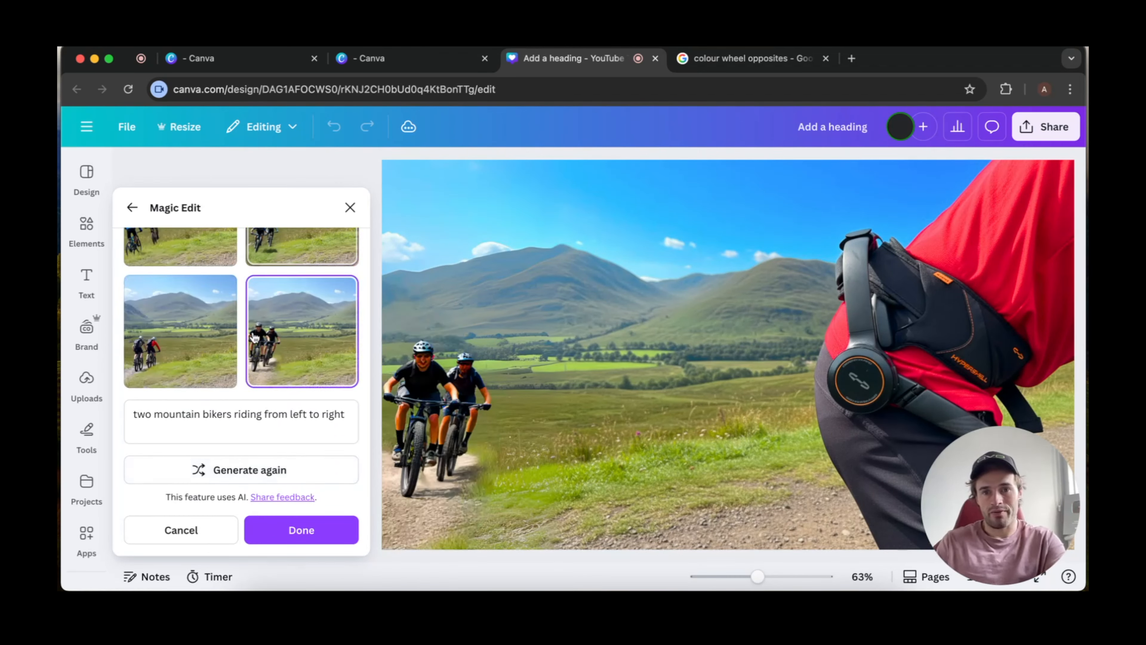
scroll(303, 334, up, 2)
scroll(306, 335, up, 1)
click(165, 301)
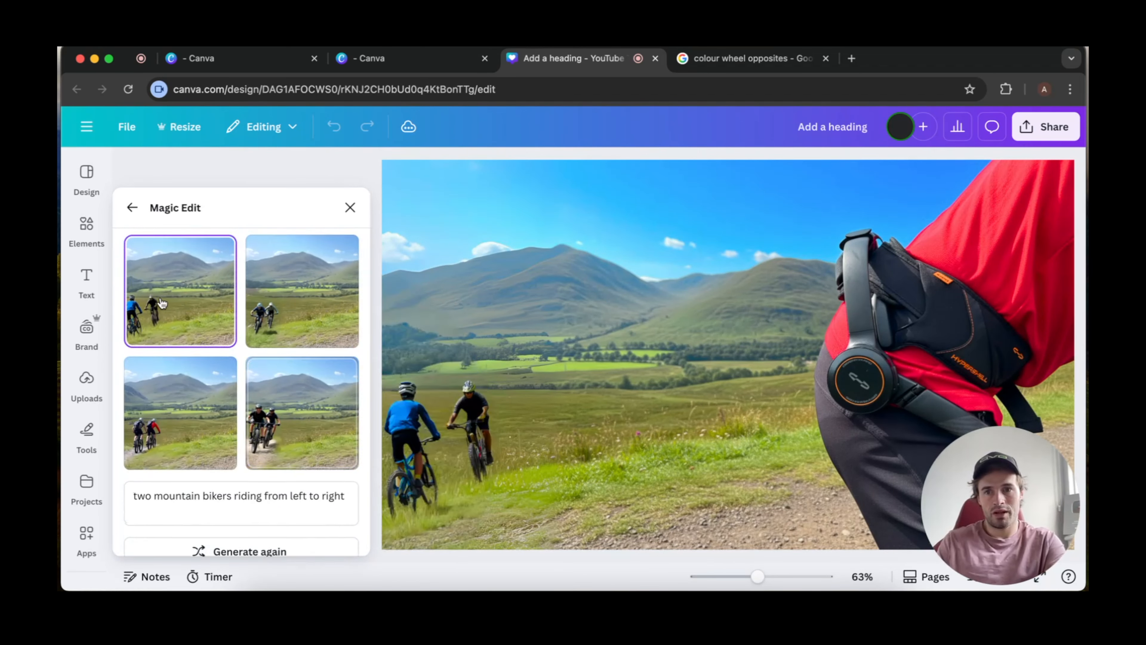
click(269, 301)
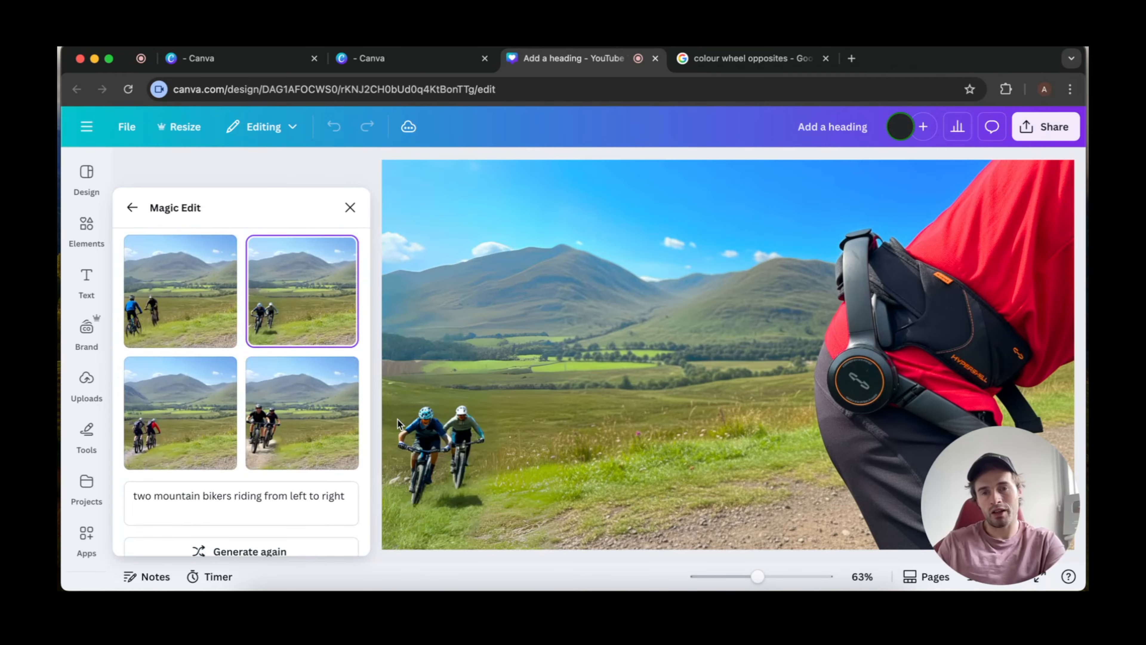
click(132, 207)
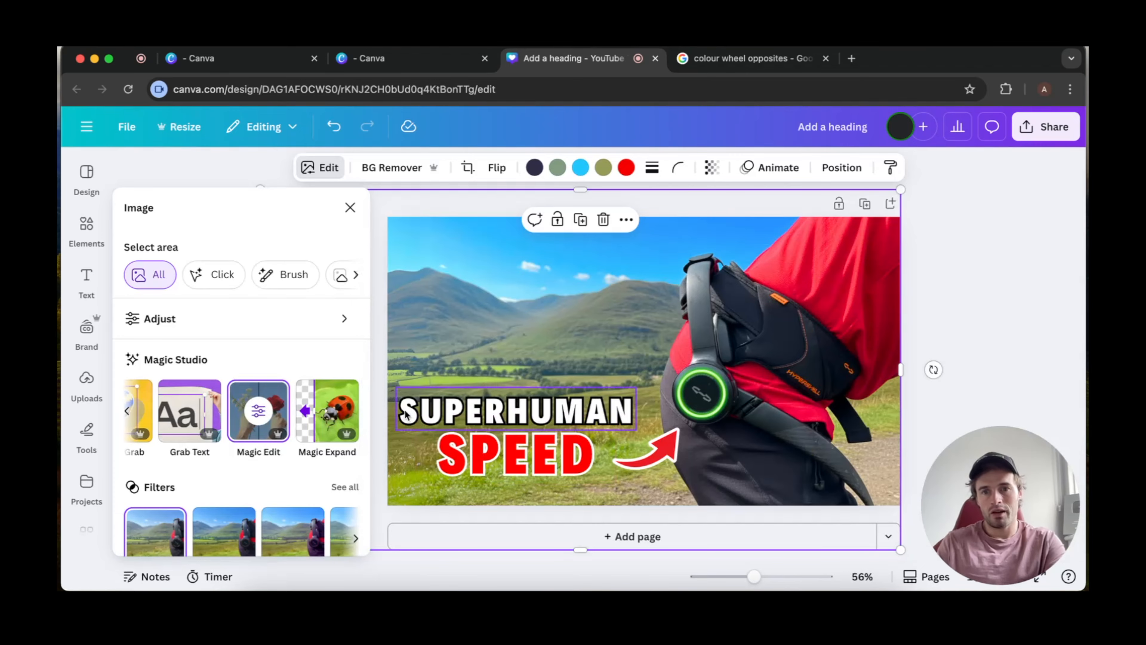
Select both title lines and the red arrow together and move them slightly down and to the right on the thumbnail.
click(471, 408)
drag(426, 408, 449, 414)
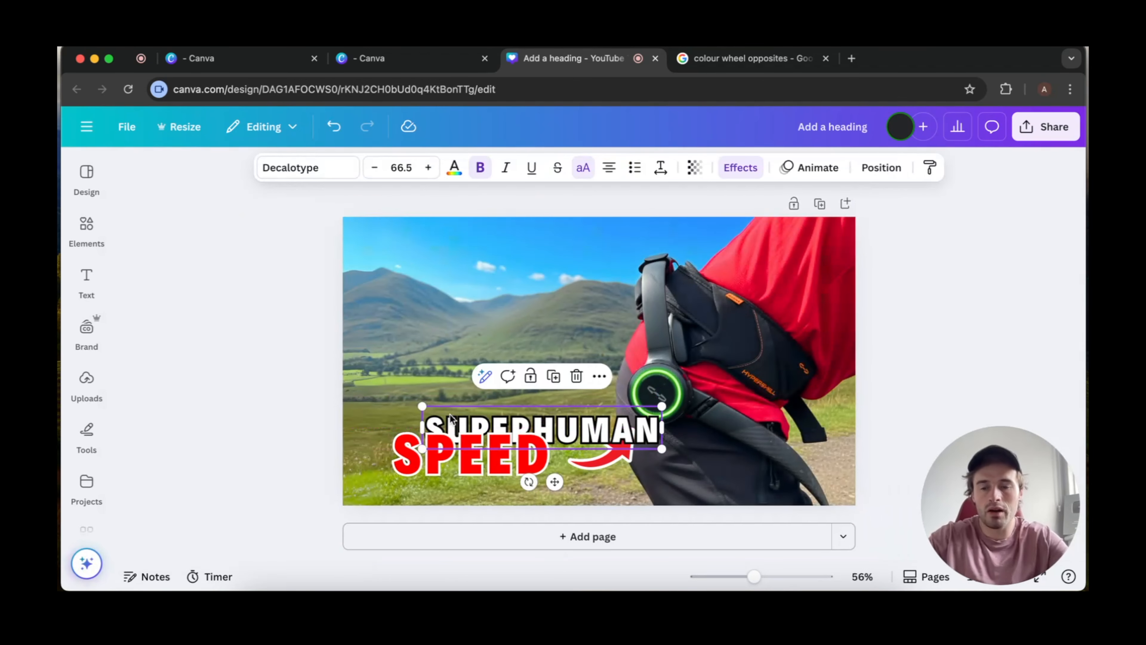
key(super+z)
click(906, 295)
drag(264, 388, 491, 515)
mouse_move(493, 447)
mouse_down()
mouse_move(676, 452)
mouse_move(477, 452)
mouse_move(498, 451)
mouse_up()
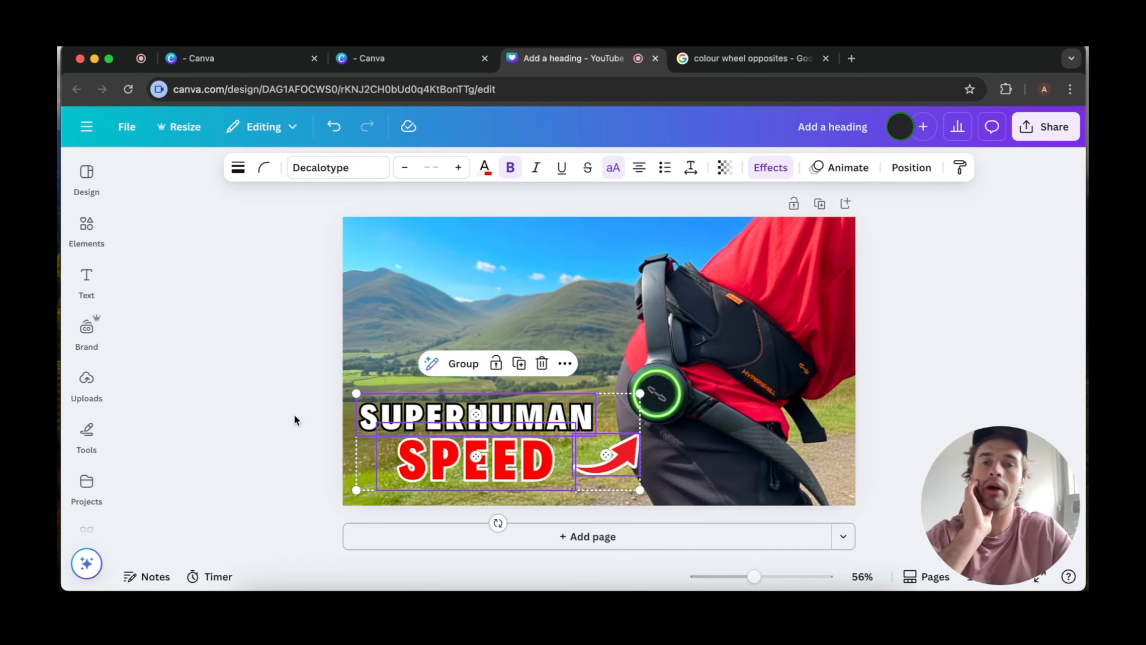
click(252, 391)
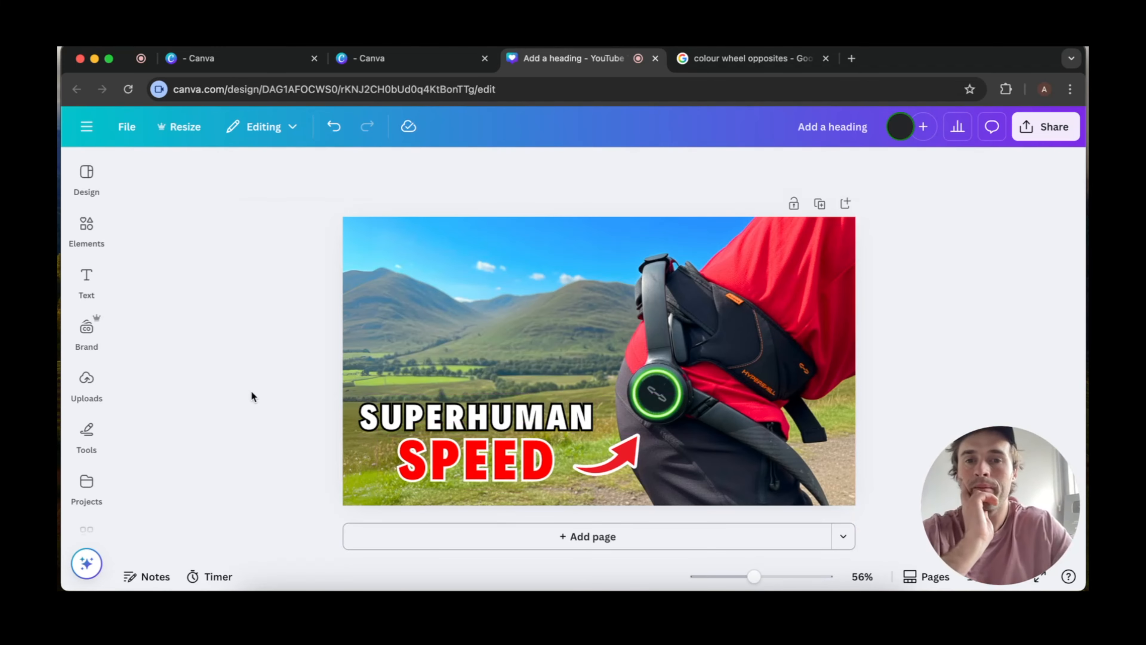
click(542, 317)
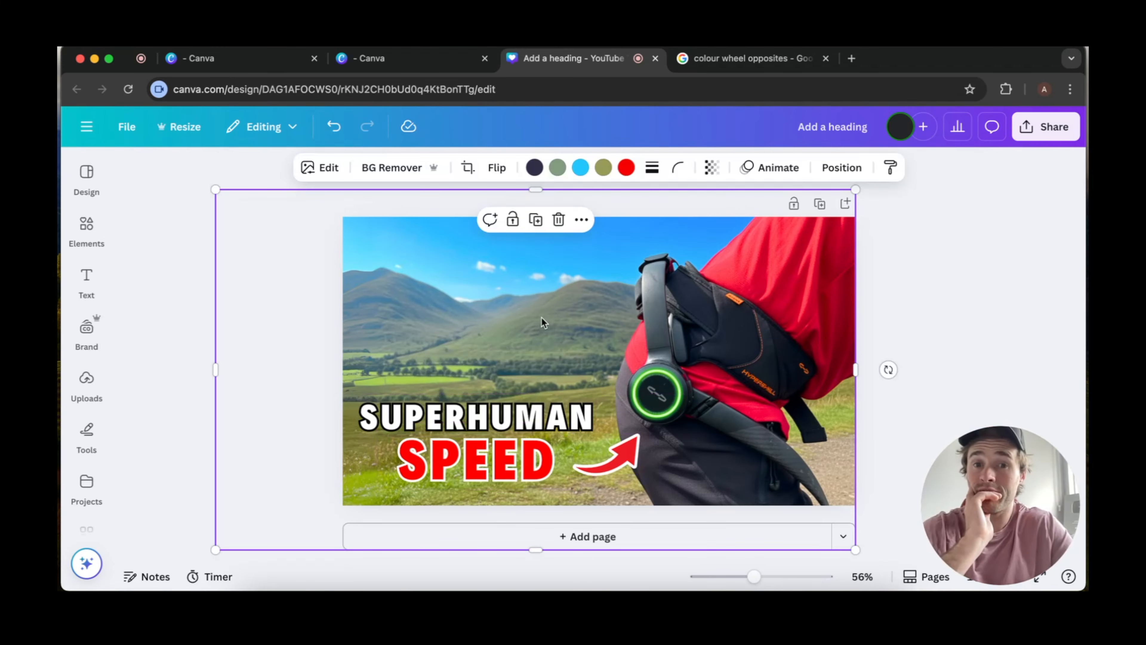
click(320, 167)
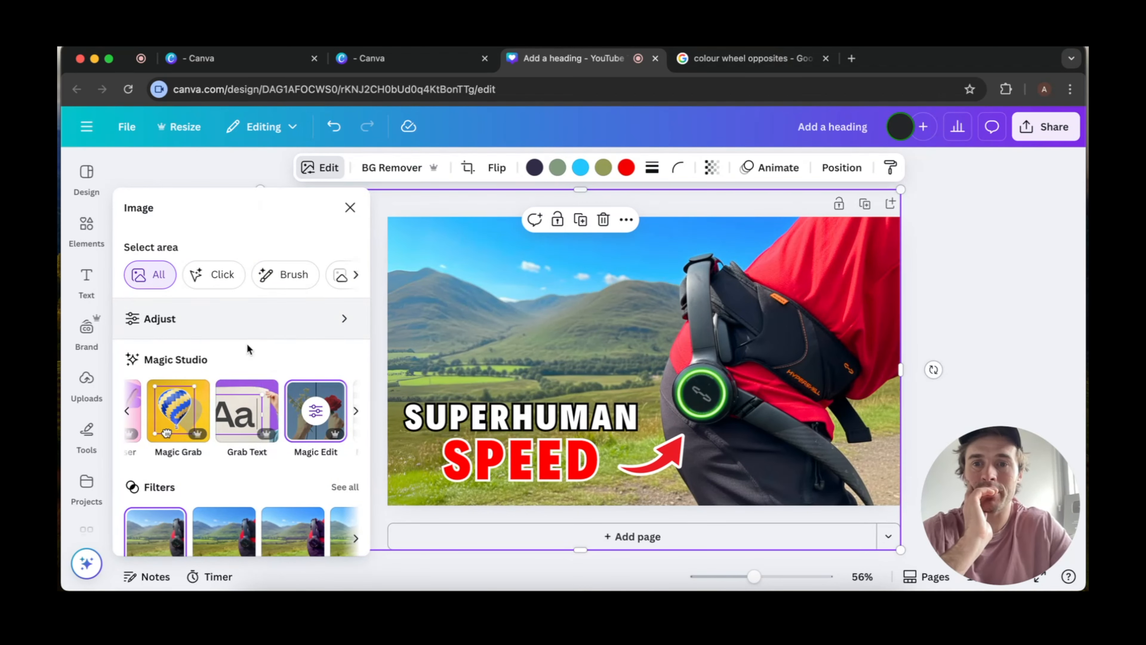
click(321, 430)
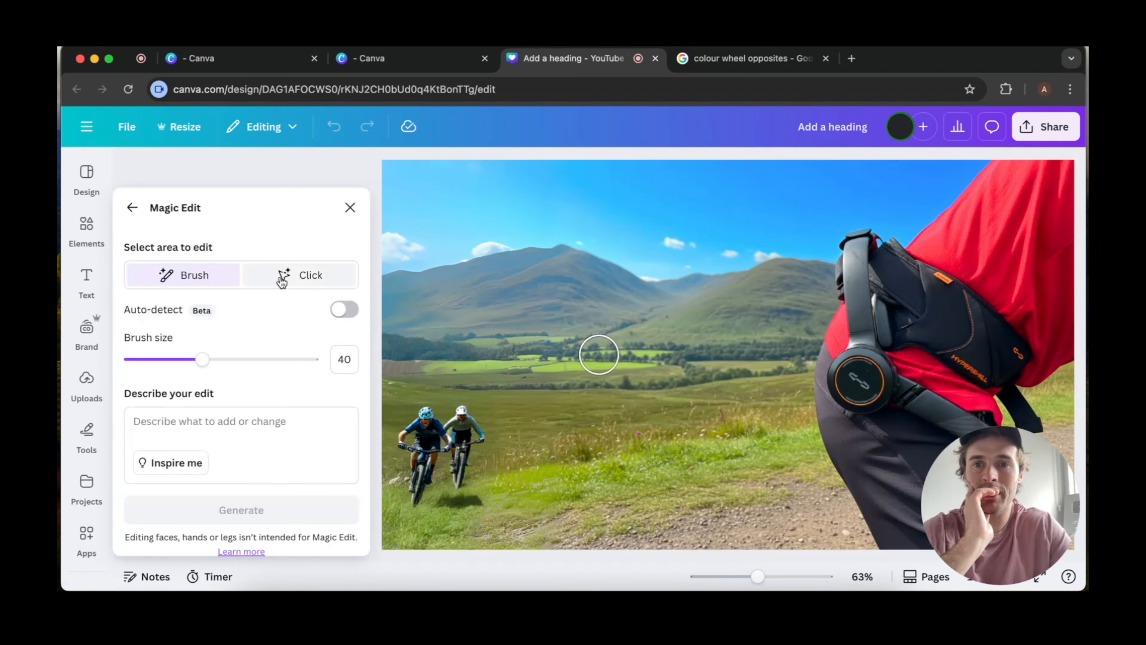
click(286, 278)
click(208, 274)
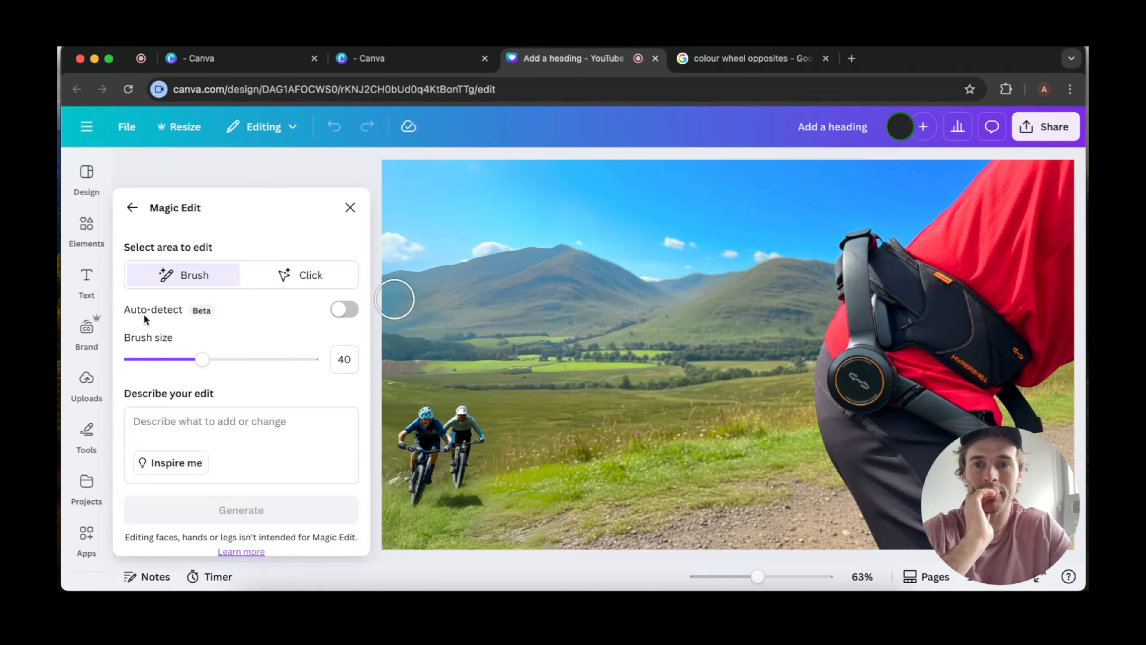
click(158, 360)
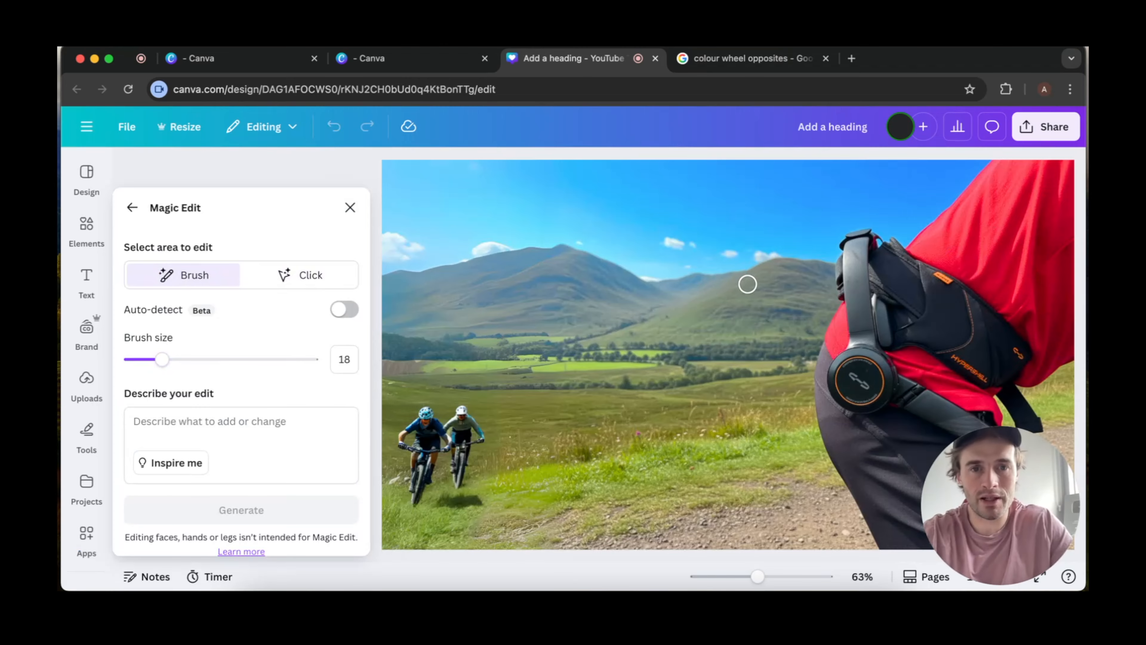
click(127, 206)
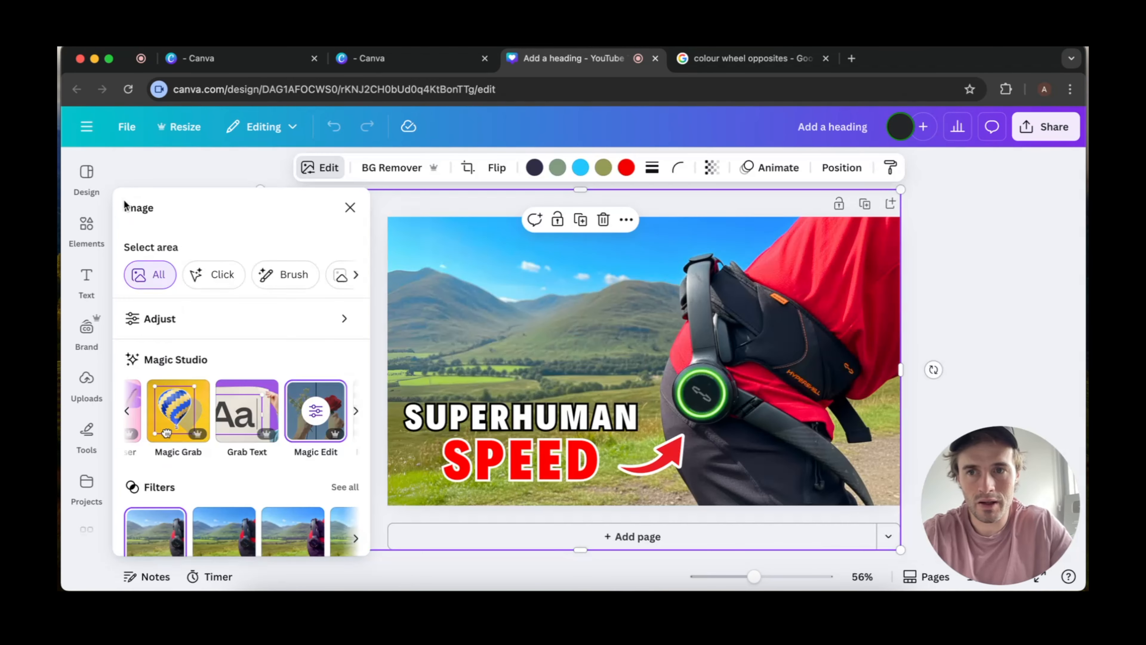
Undo the repositioning of the title and arrow and the mountain biker Magic Edit.
key(ctrl+z)
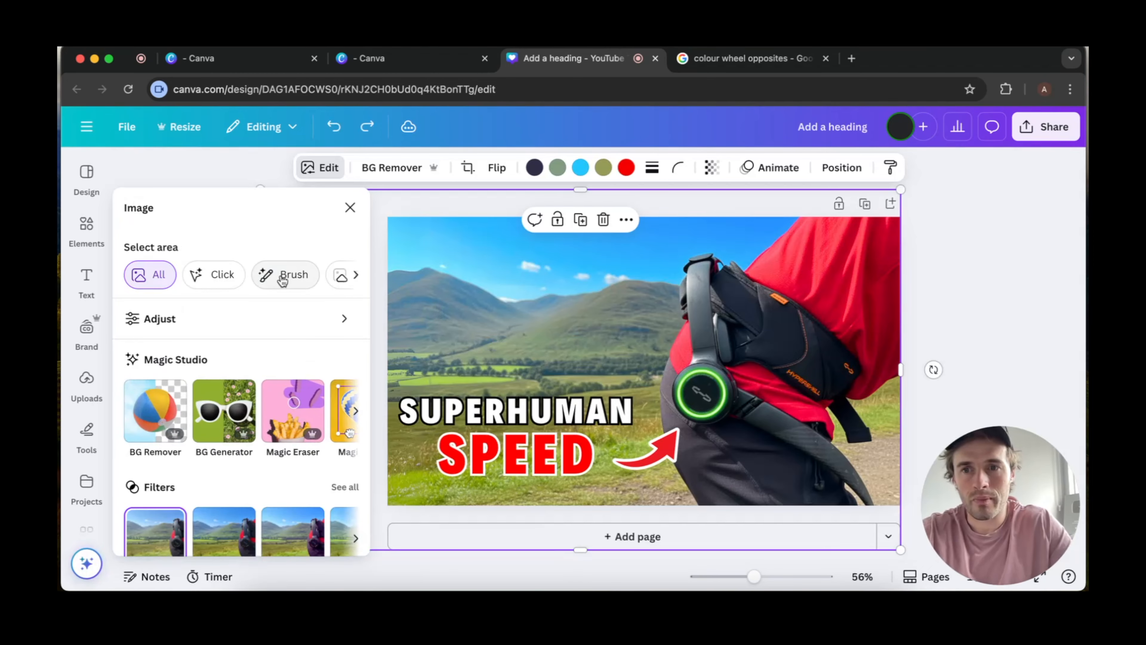
Brush a narrow vertical area over the distant mountain with Magic Edit at brush size 15 and generate variants for "mountain biker".
scroll(282, 429, right, 3)
click(261, 422)
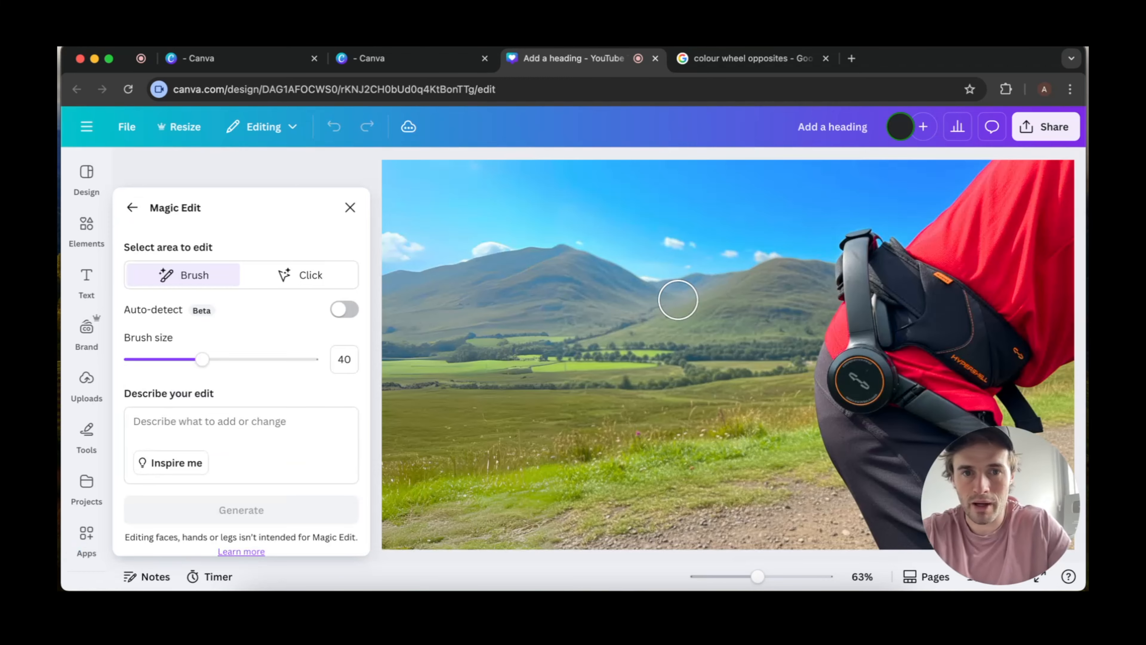
click(155, 359)
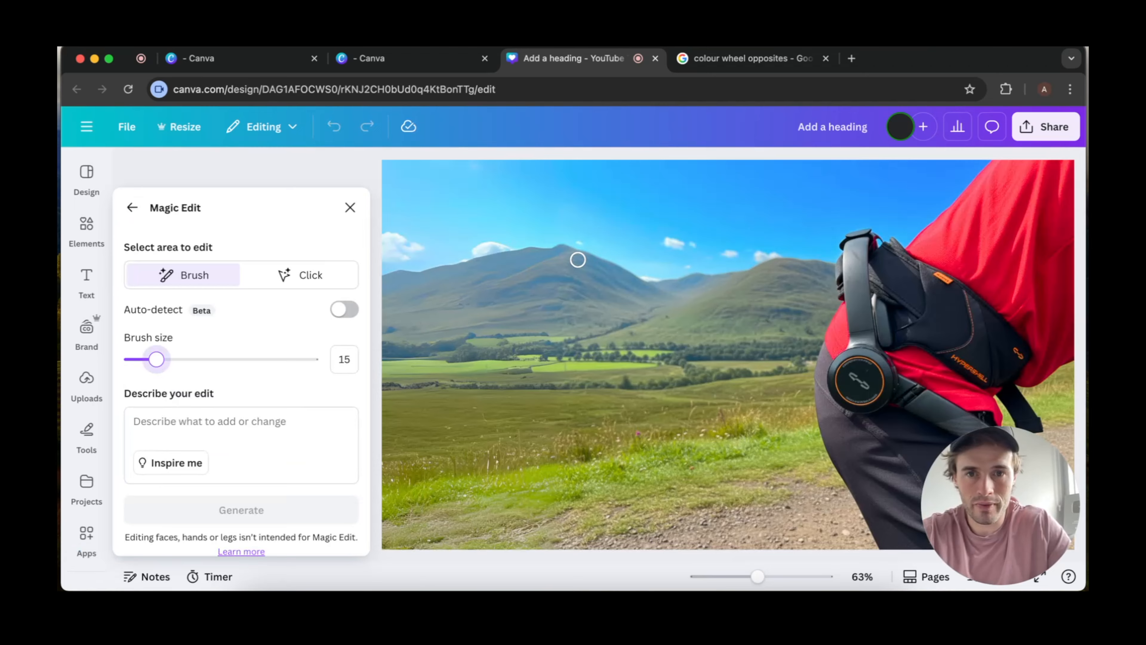
mouse_move(572, 256)
mouse_down()
mouse_move(561, 266)
mouse_move(563, 320)
mouse_up()
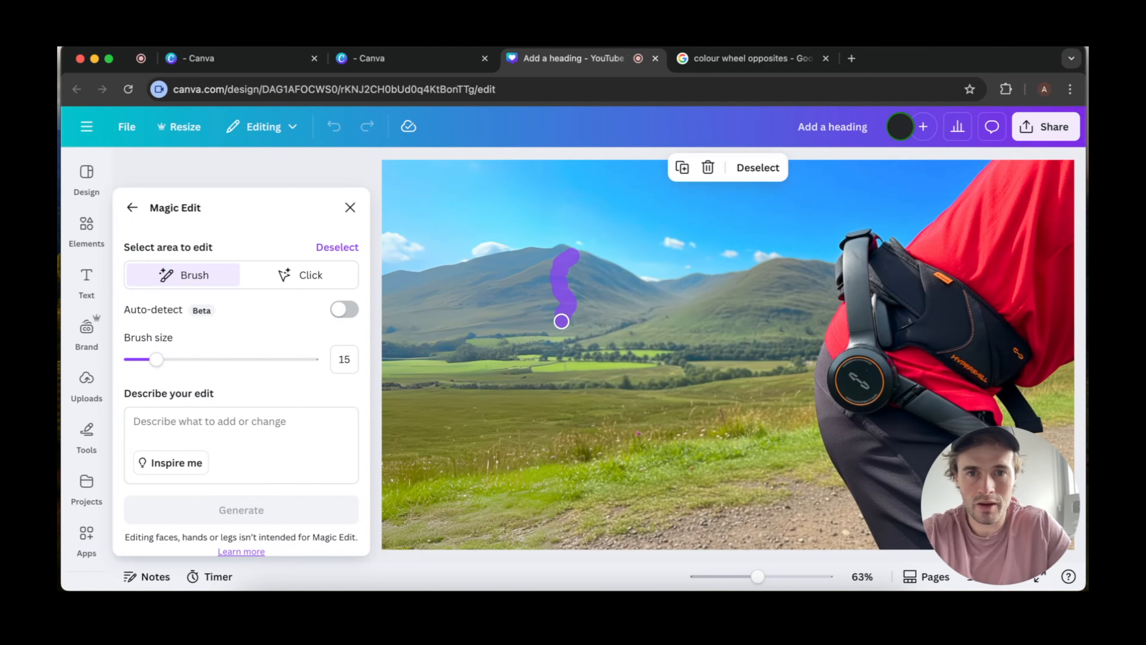
click(306, 414)
text(mo)
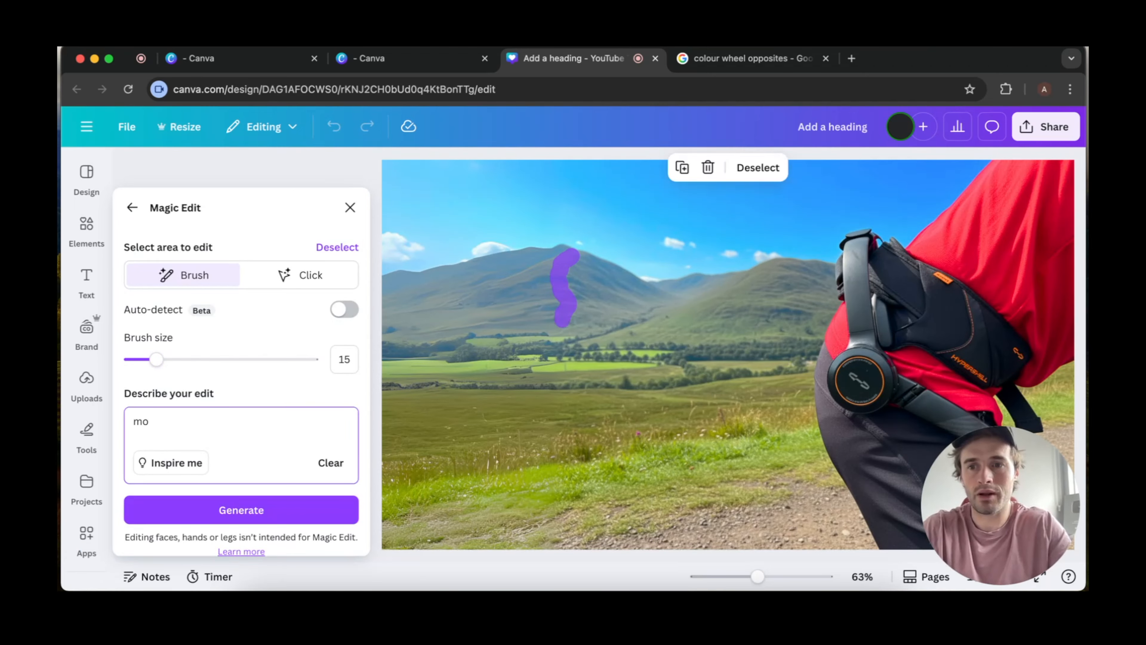
text(untain biker)
click(302, 510)
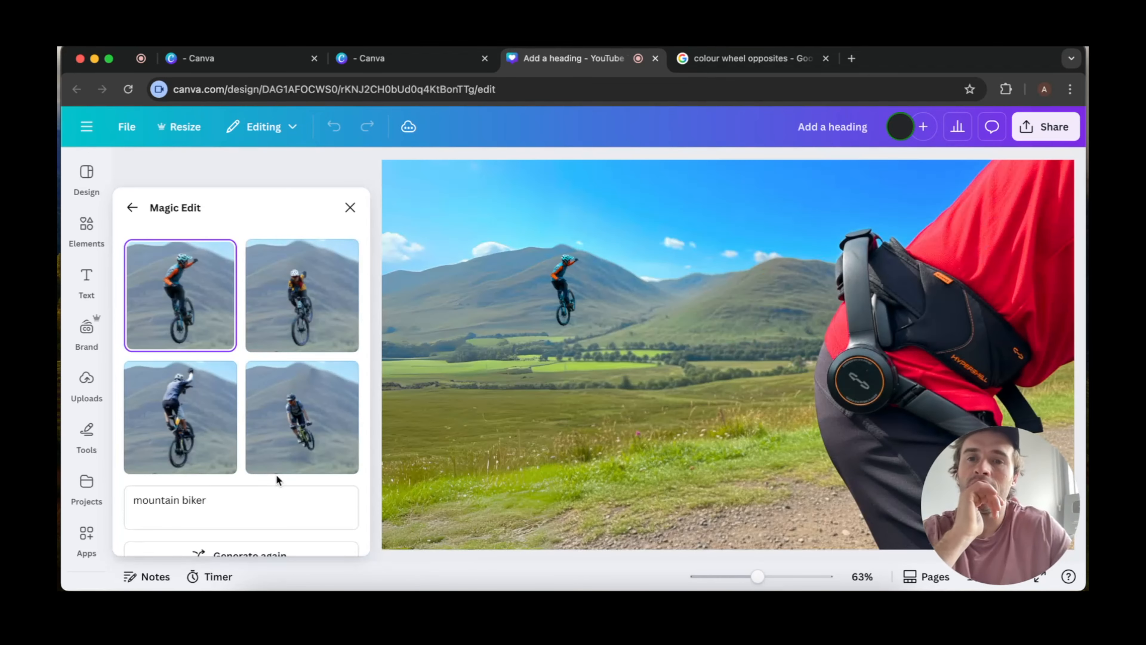
Compare the mountain biker variants, apply the one with the small dark-clothed biker leaning on the bike, and leave Magic Edit.
click(303, 331)
click(303, 396)
click(215, 400)
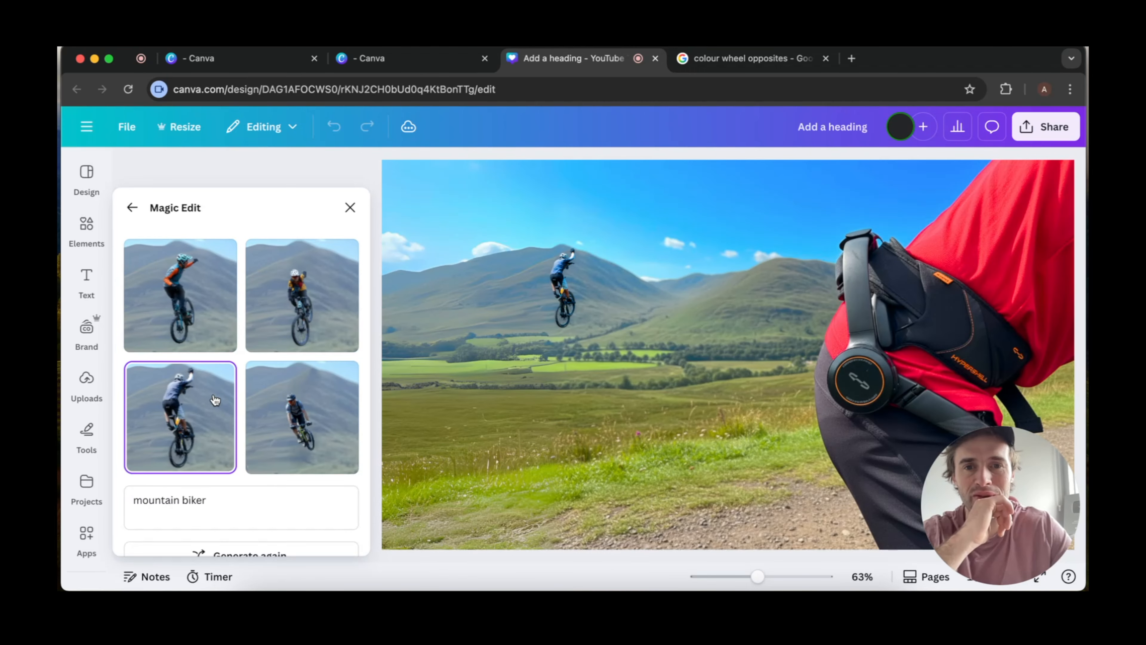
click(290, 411)
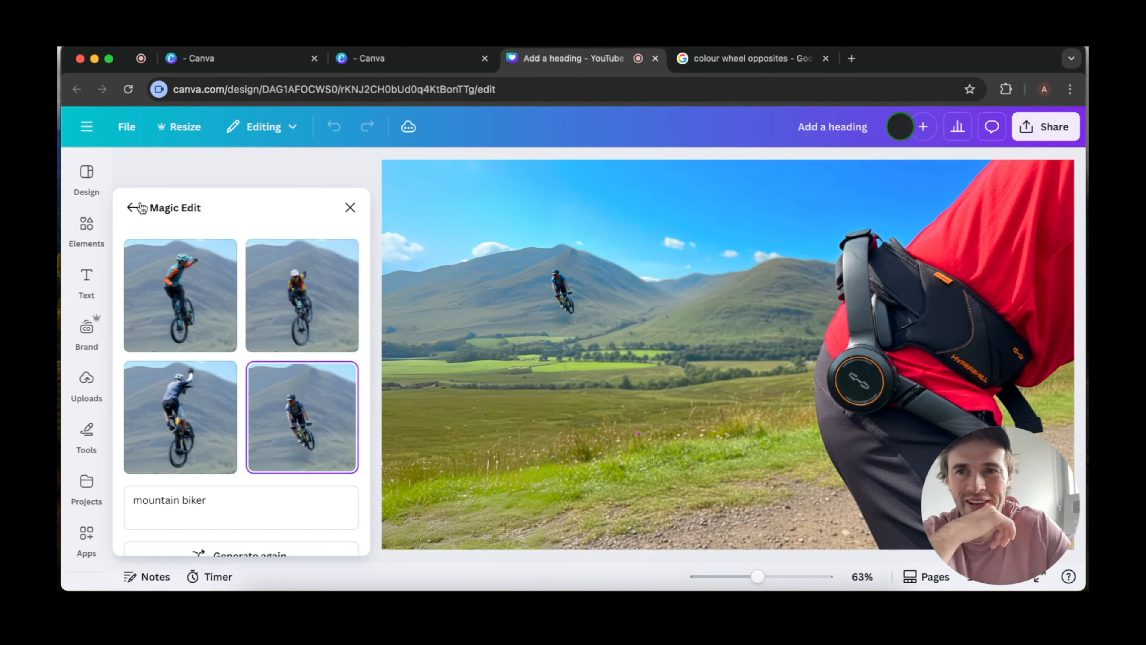
click(132, 207)
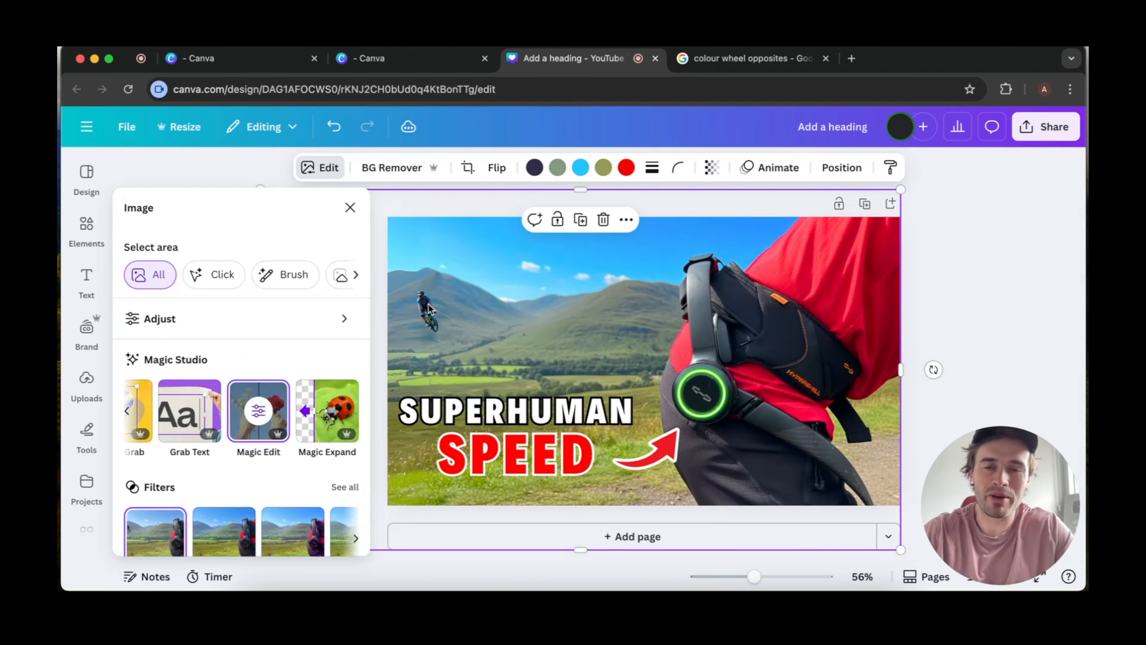
Undo the mountain biker Magic Edit, deselect the photo and check how the thumbnail reads at 24% and 34% zoom.
key(ctrl+z)
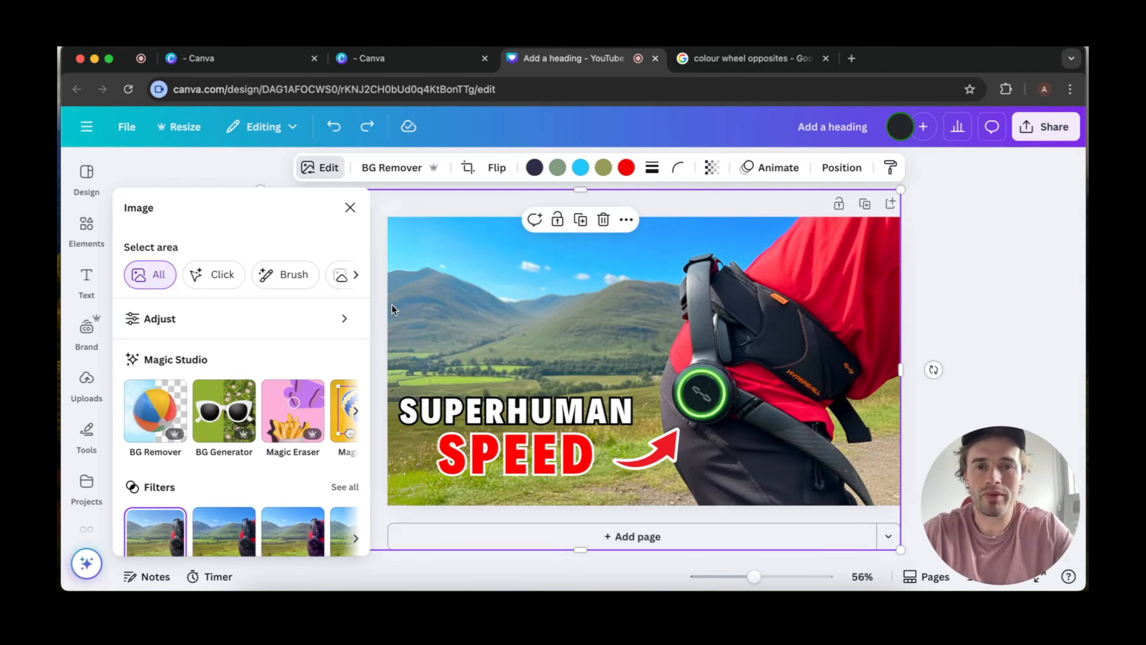
click(1020, 263)
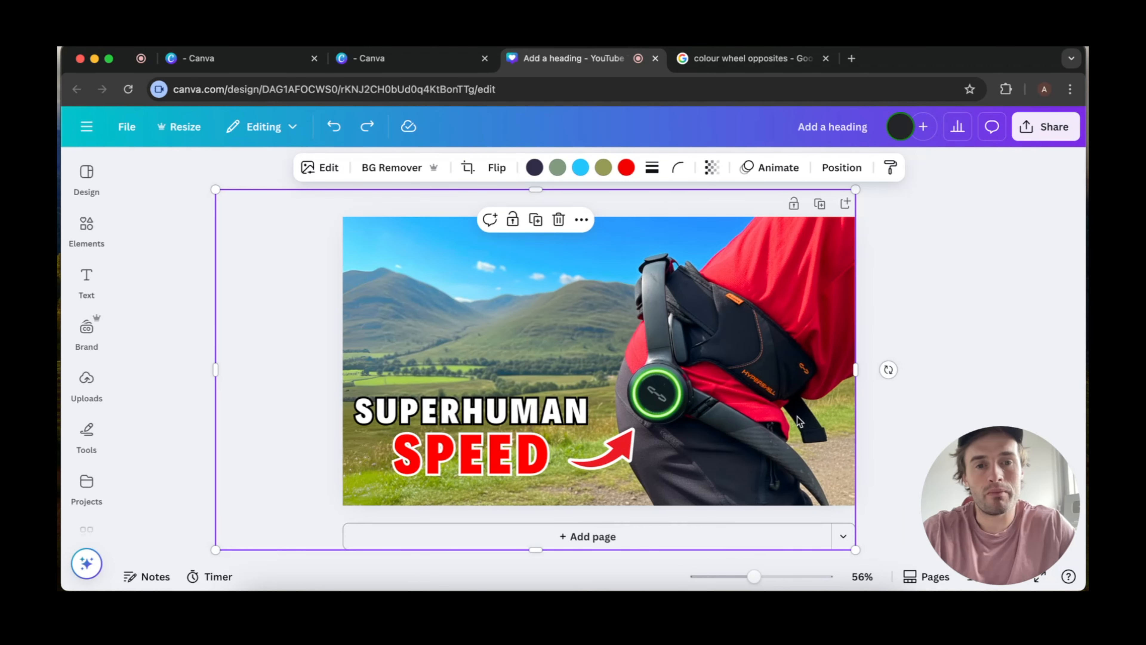
click(194, 280)
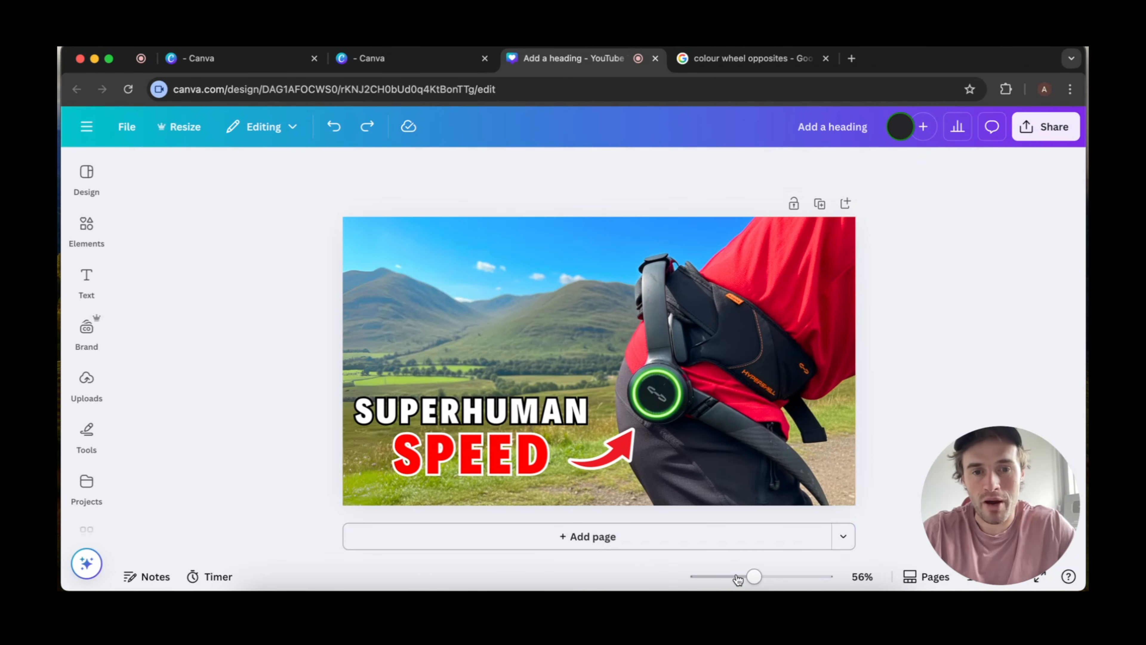
drag(754, 577, 727, 577)
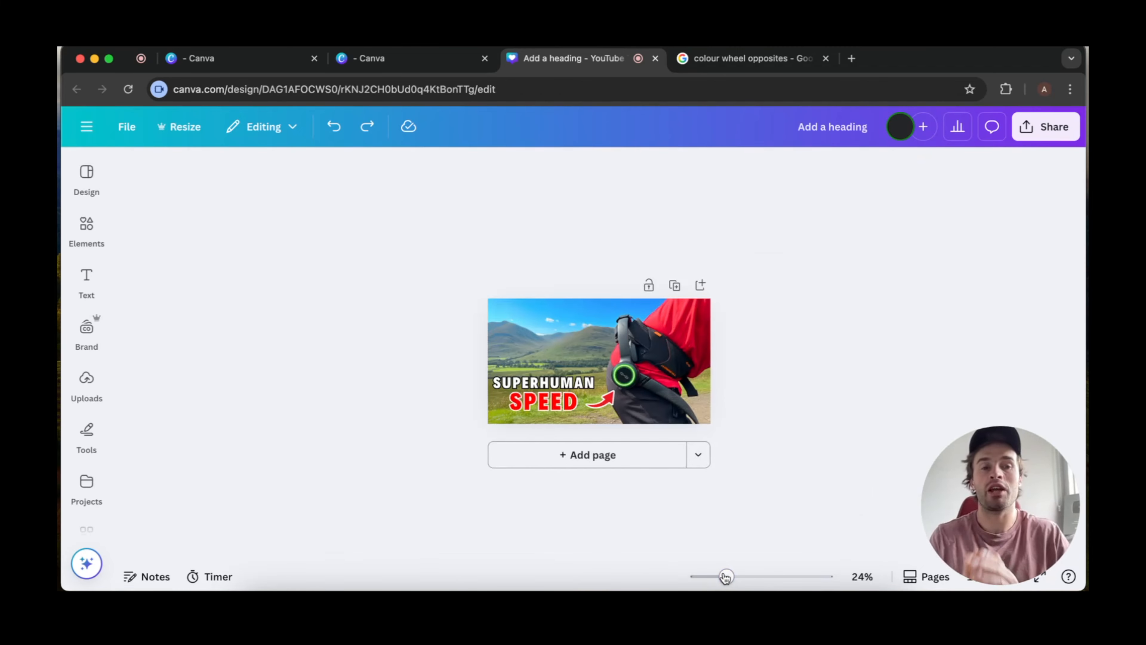
drag(727, 576, 738, 577)
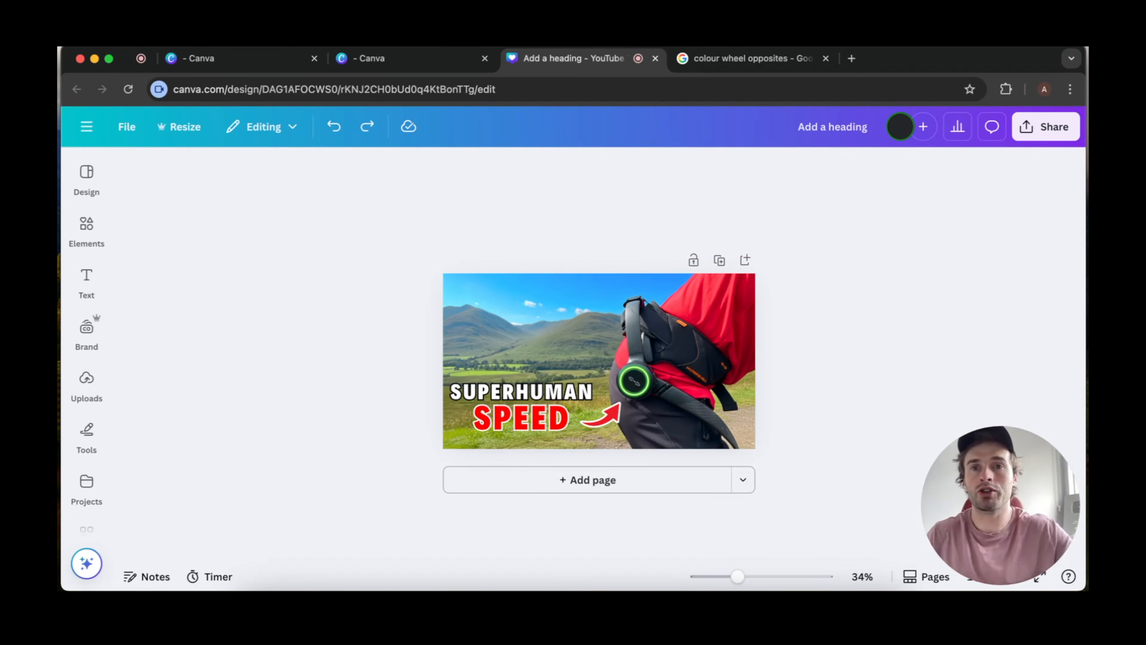
Open the STUDIO EDITING TUTORIAL design from the recent designs on the Canva home page and view it at 24% zoom.
click(360, 60)
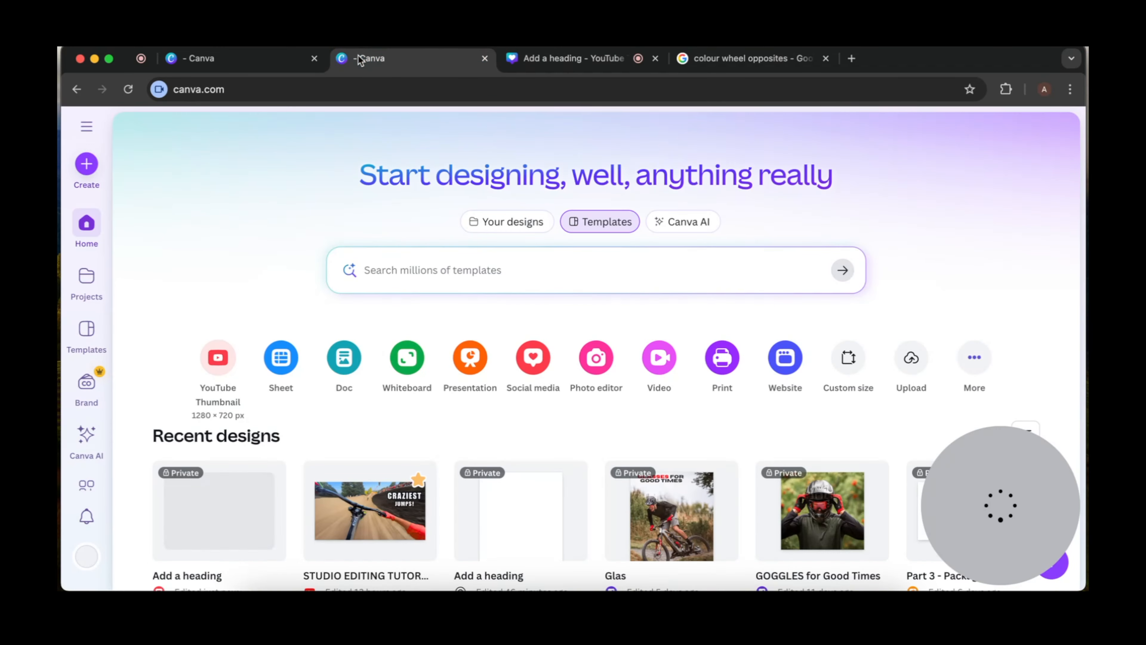
scroll(371, 351, down, 3)
click(361, 369)
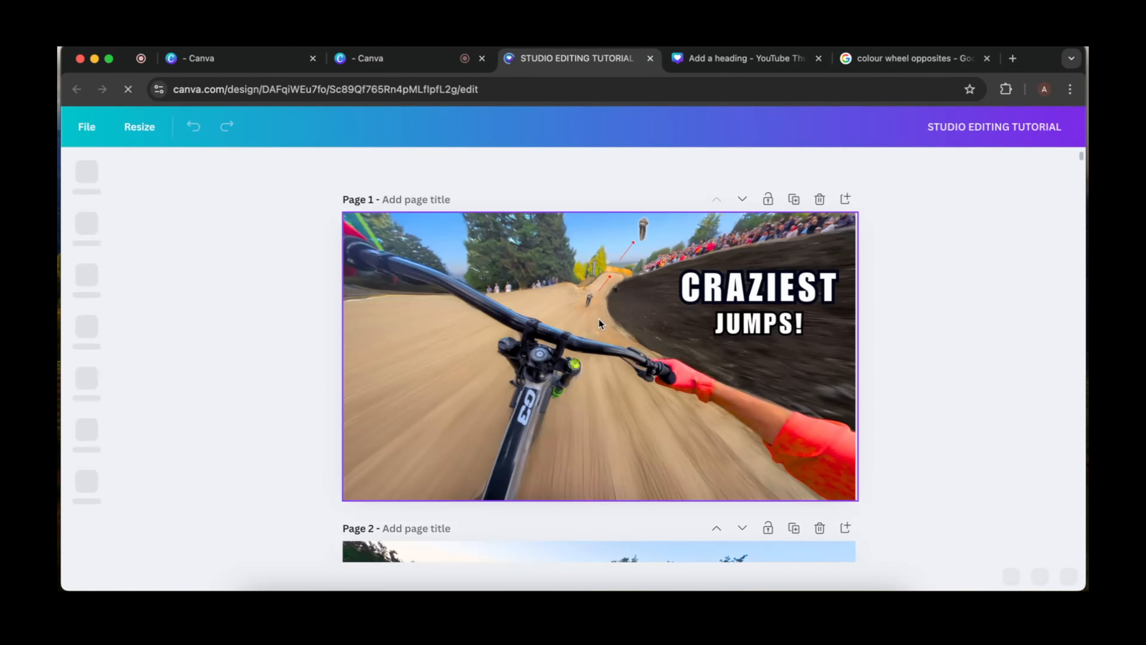
click(771, 576)
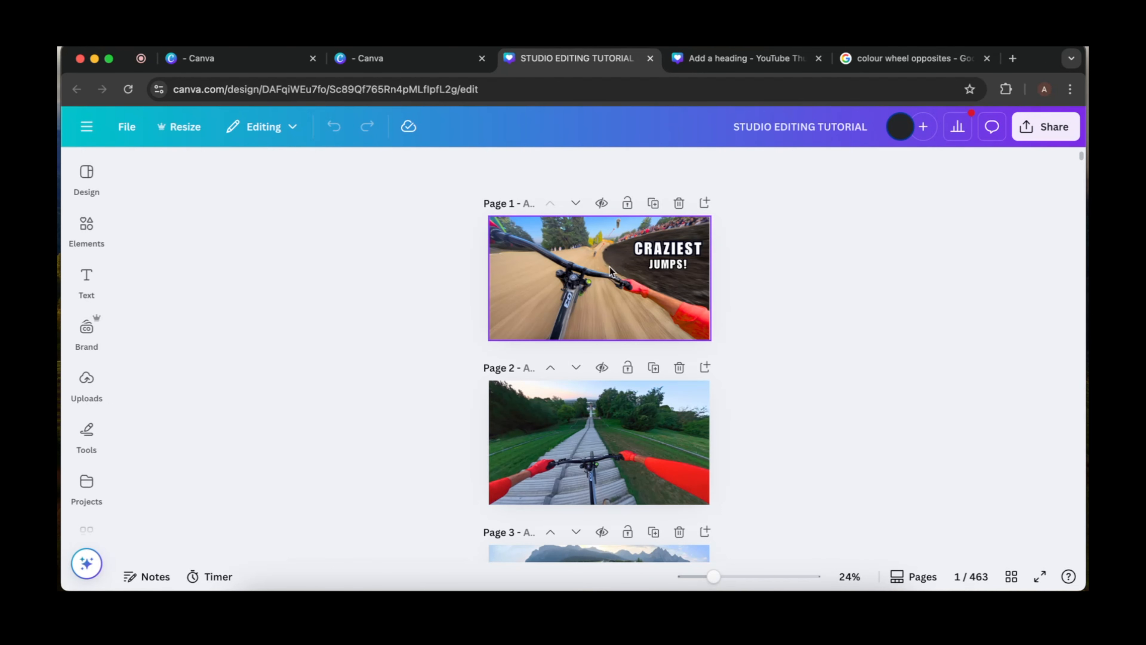
Examine the example thumbnails on the first 15 pages of the design, including their titles and arrows, and return to the Canva home page.
scroll(601, 414, down, 3)
scroll(600, 414, down, 2)
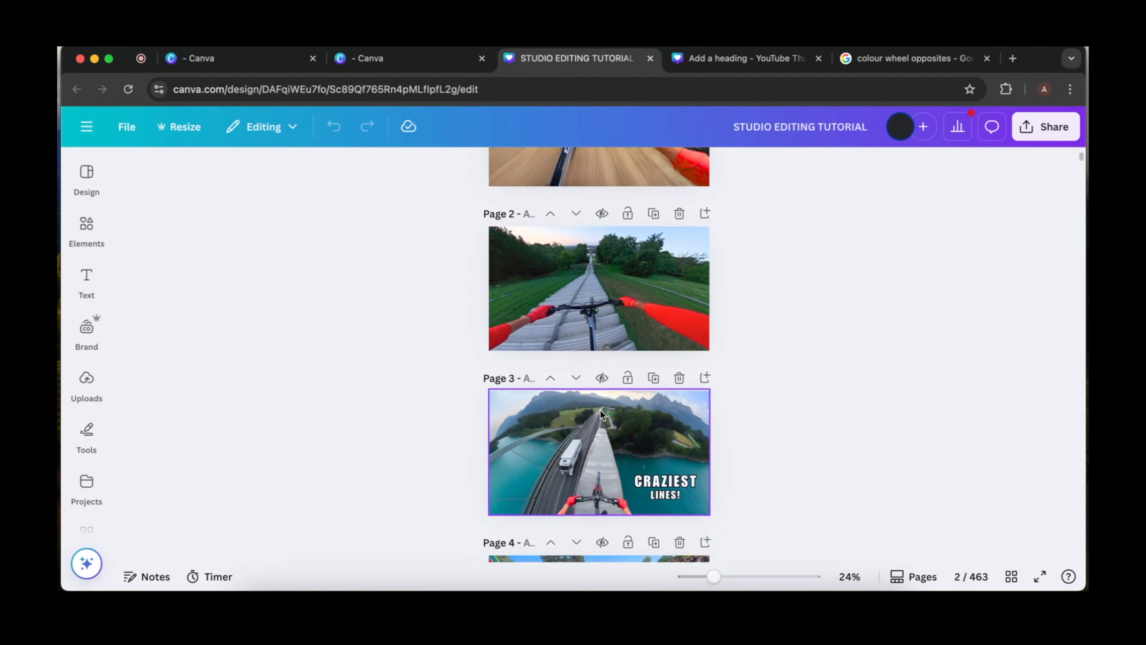
scroll(632, 532, down, 2)
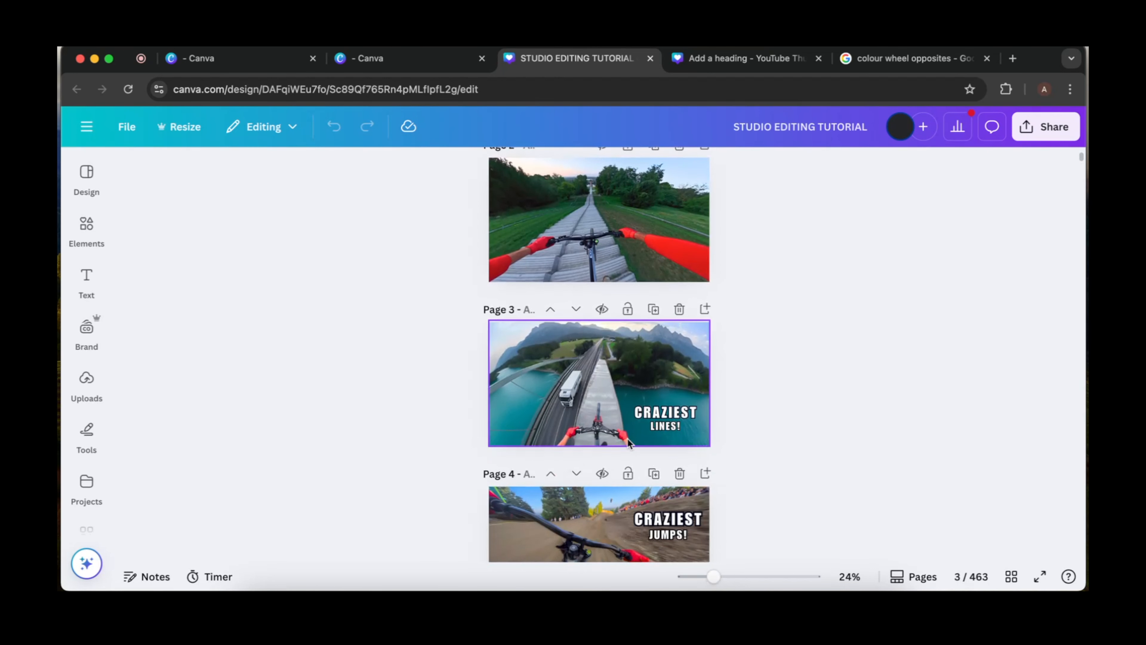
scroll(614, 355, down, 5)
scroll(614, 356, down, 2)
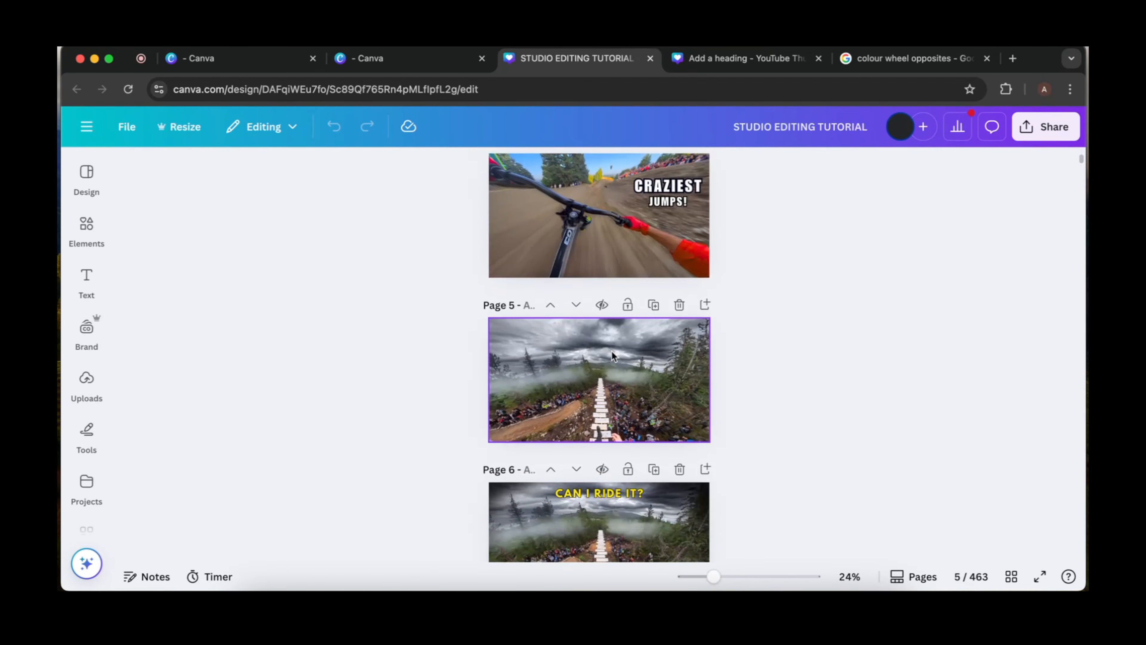
scroll(618, 434, down, 3)
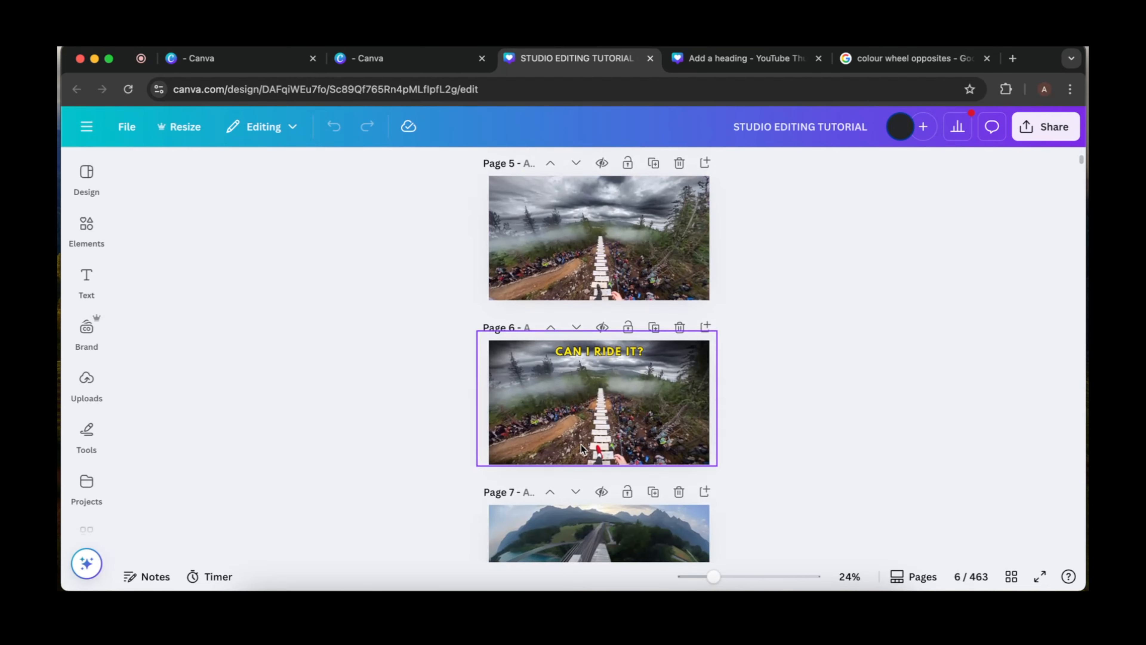
scroll(582, 447, down, 6)
scroll(574, 447, down, 6)
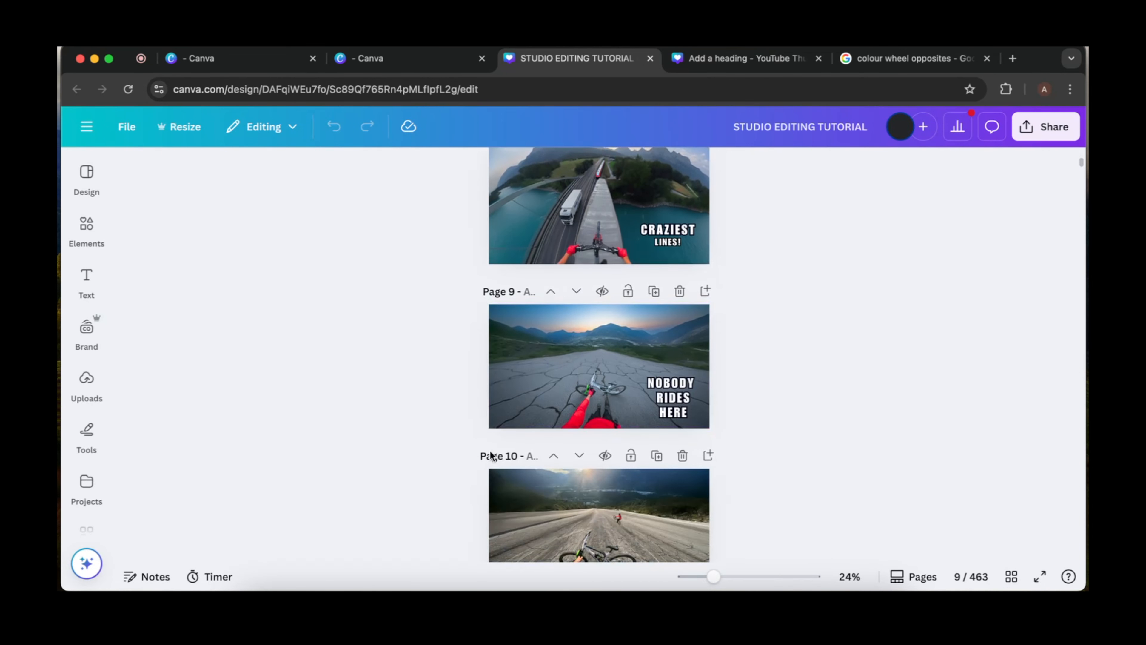
scroll(577, 364, down, 1)
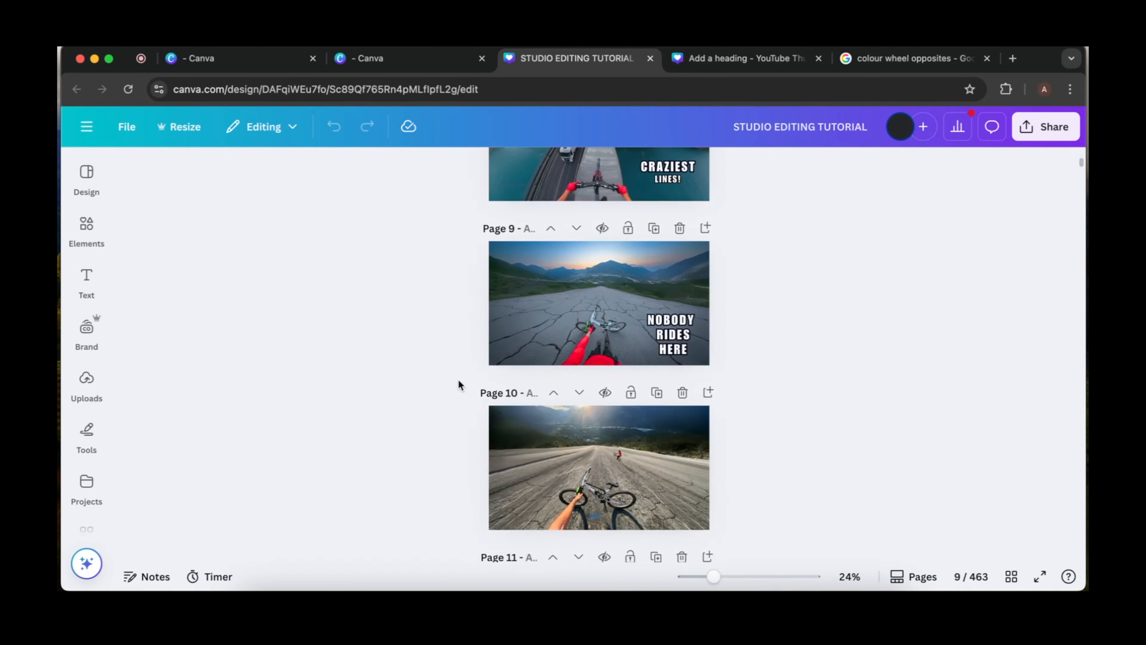
scroll(586, 340, down, 1)
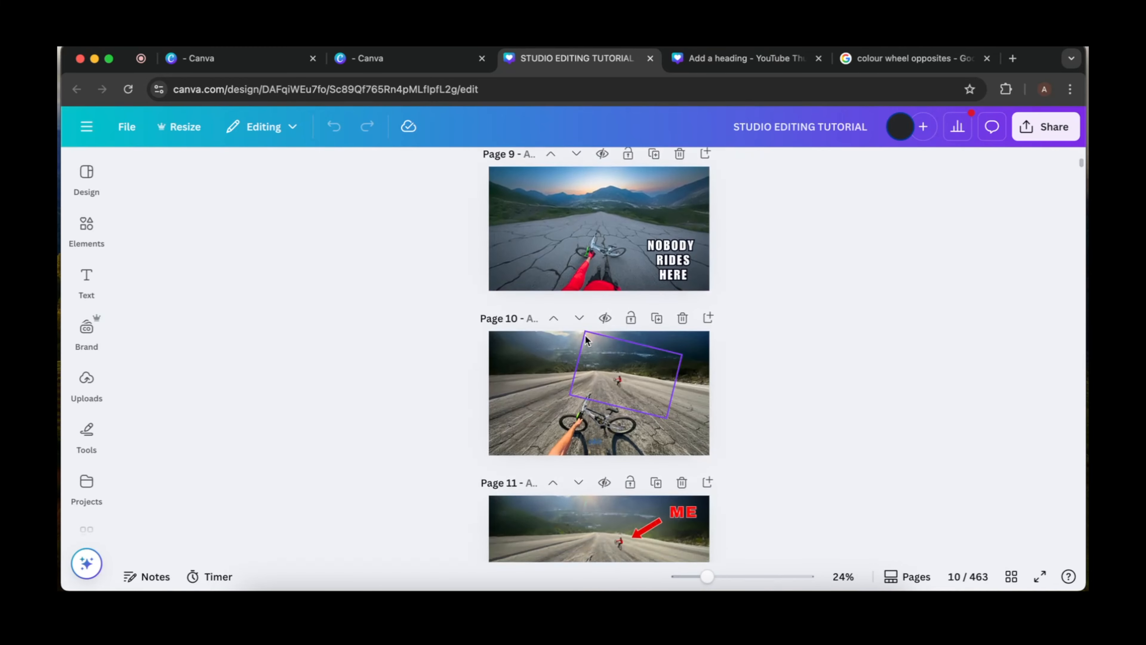
scroll(586, 339, down, 2)
scroll(586, 339, down, 3)
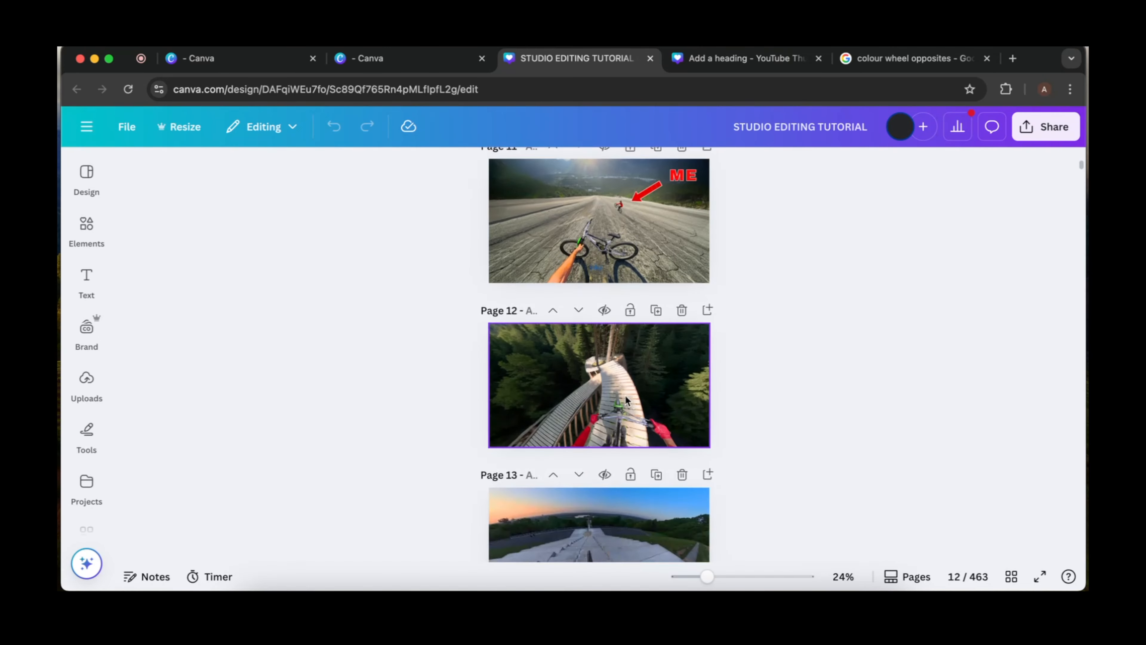
scroll(587, 339, down, 2)
scroll(729, 428, down, 2)
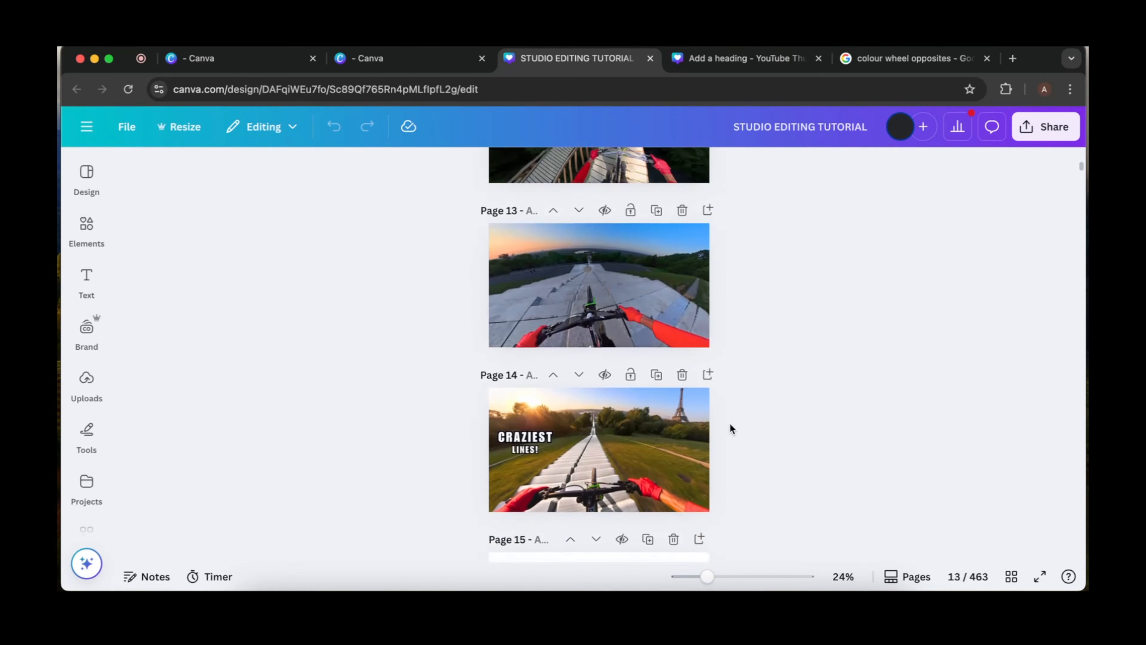
scroll(731, 427, down, 1)
scroll(731, 428, down, 2)
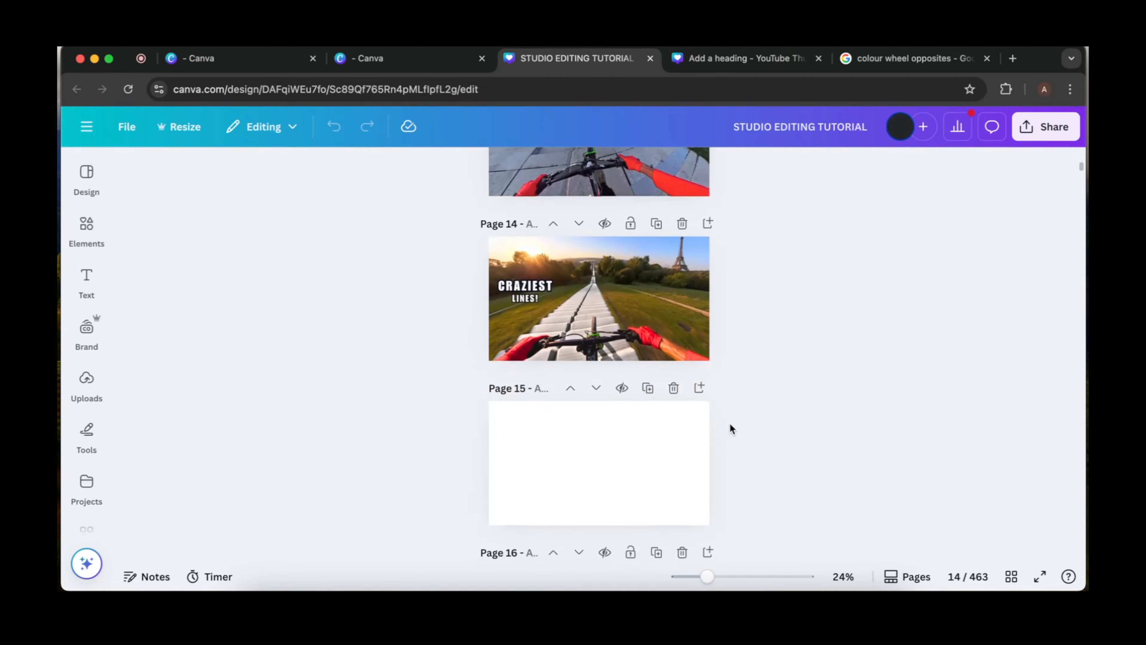
click(455, 67)
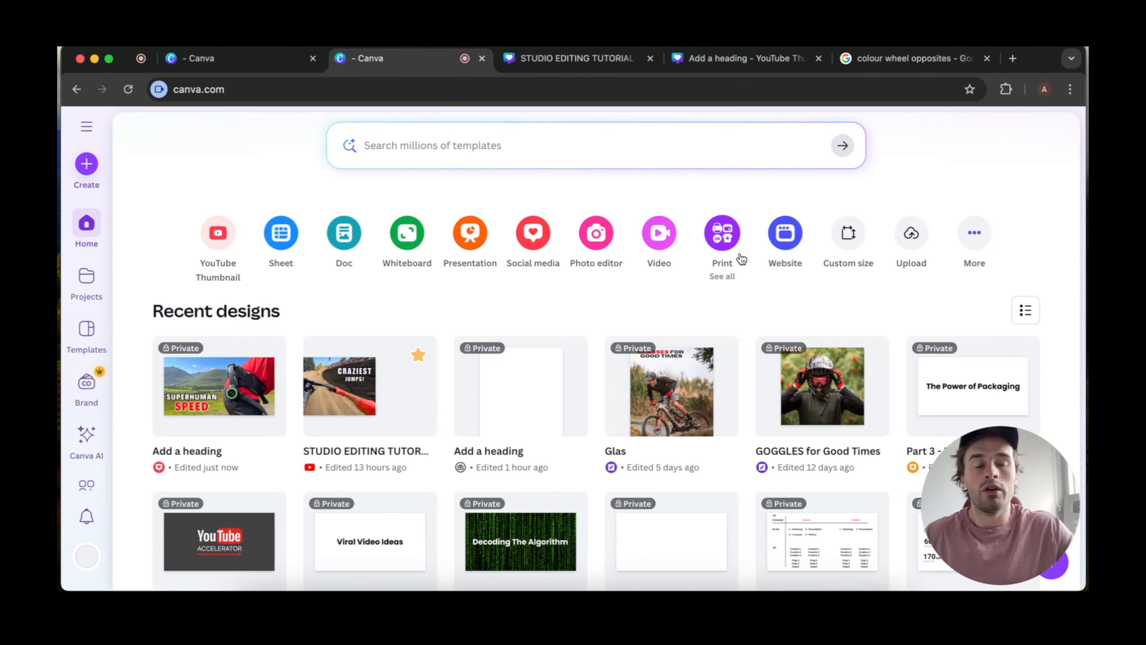